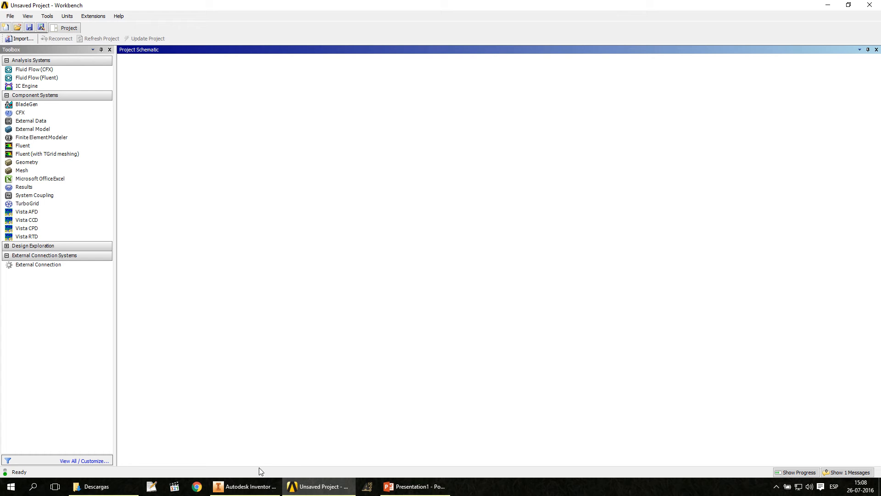
Switch from ANSYS Workbench to Autodesk Inventor with the open Part1 document
left_click(245, 486)
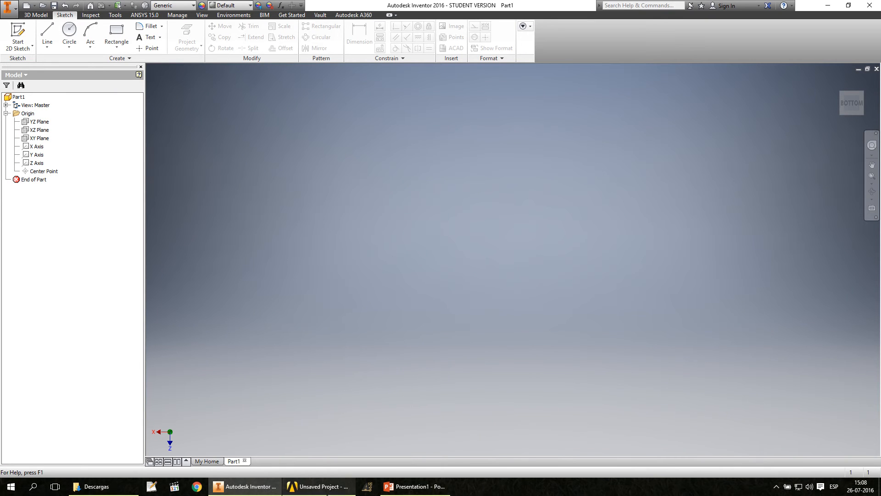
left_click(324, 492)
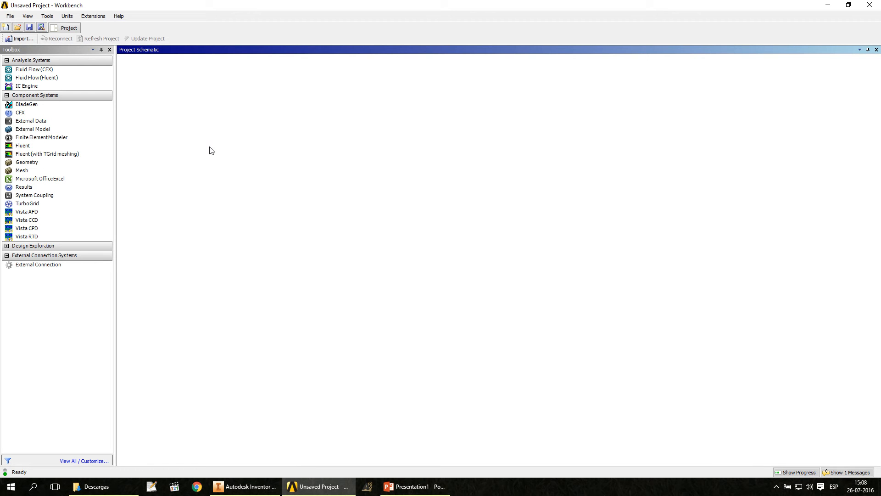
left_click(242, 487)
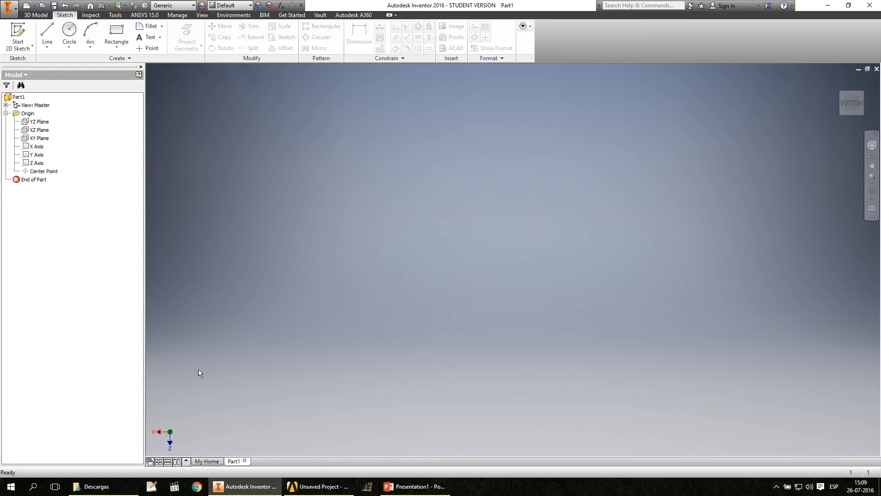
Review the English and Metric templates available for a new file, and return to Part1 without creating one
left_click(206, 460)
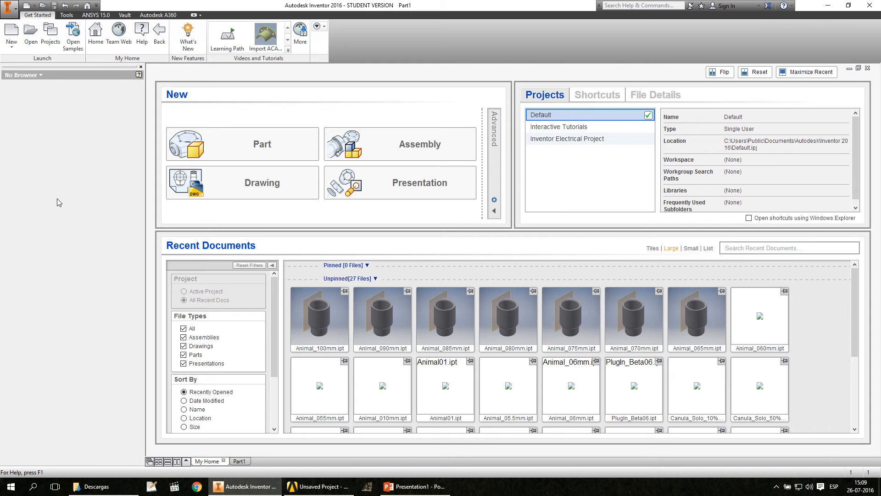
left_click(10, 32)
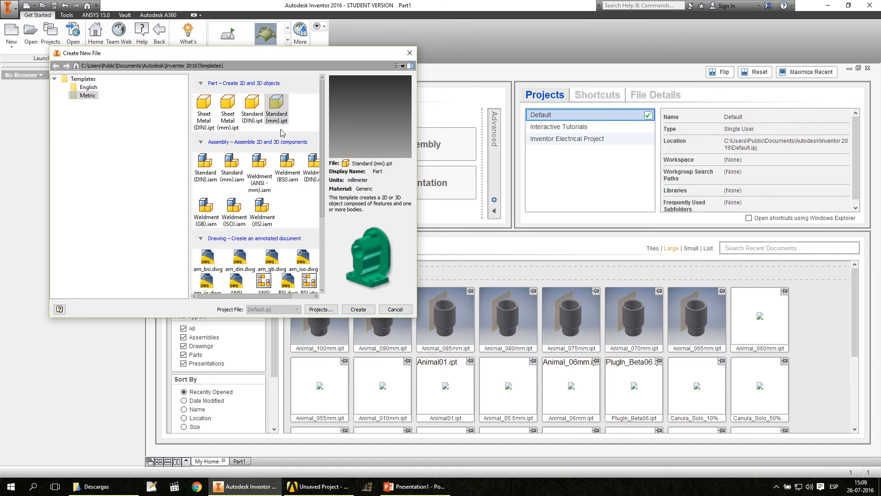
left_click(88, 87)
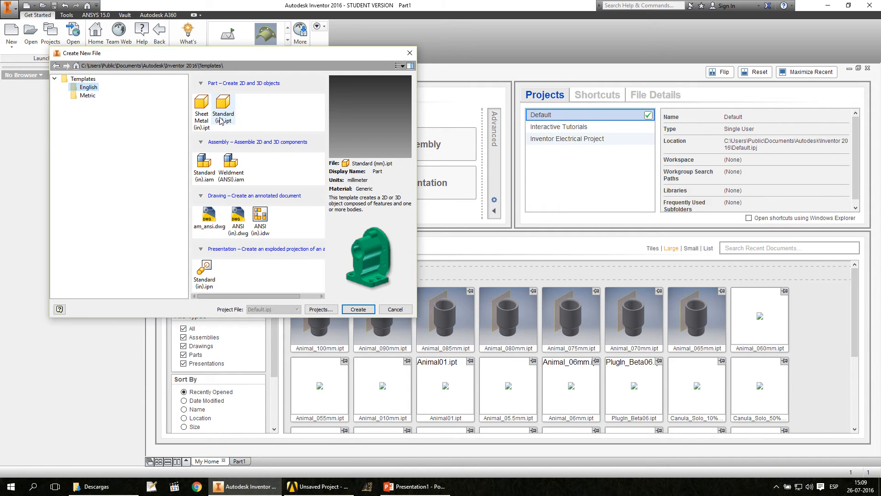
left_click(88, 95)
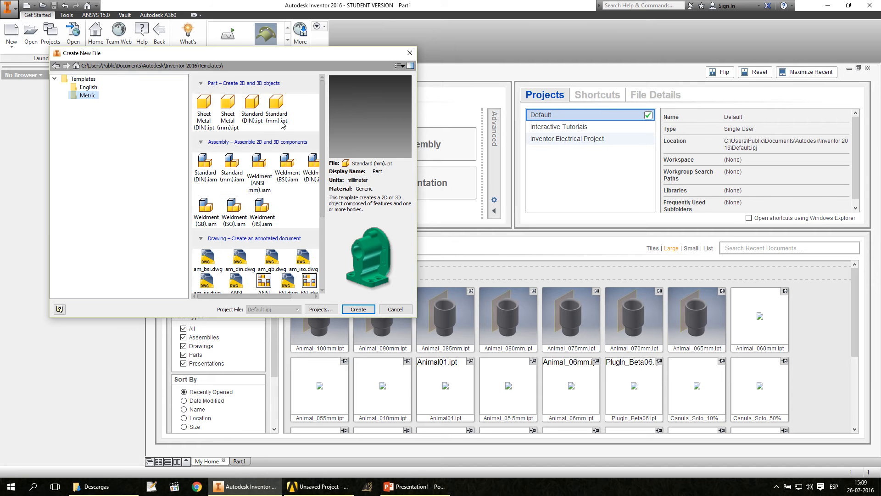
left_click(410, 54)
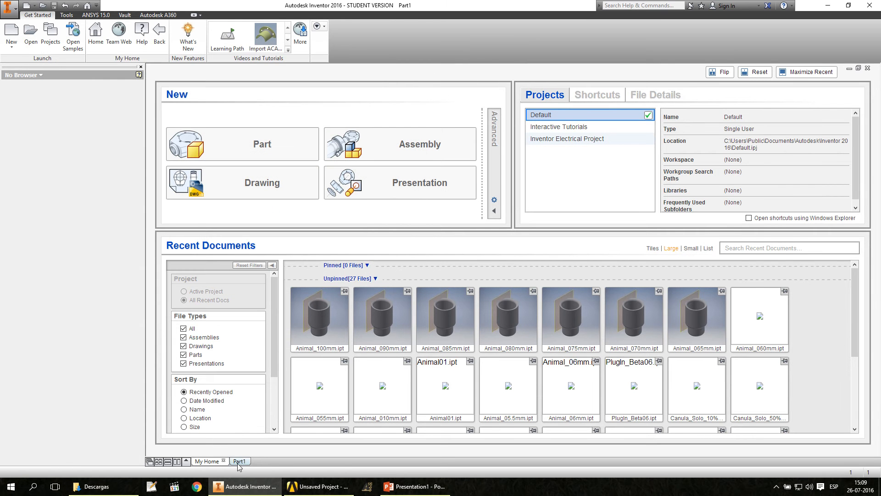
left_click(238, 462)
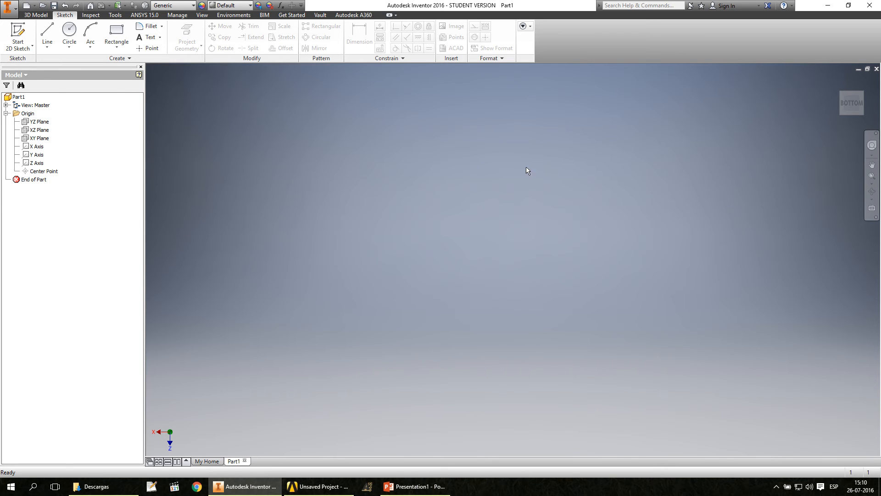
Select the XZ origin plane and examine its size and orientation in the model space
left_click(872, 191)
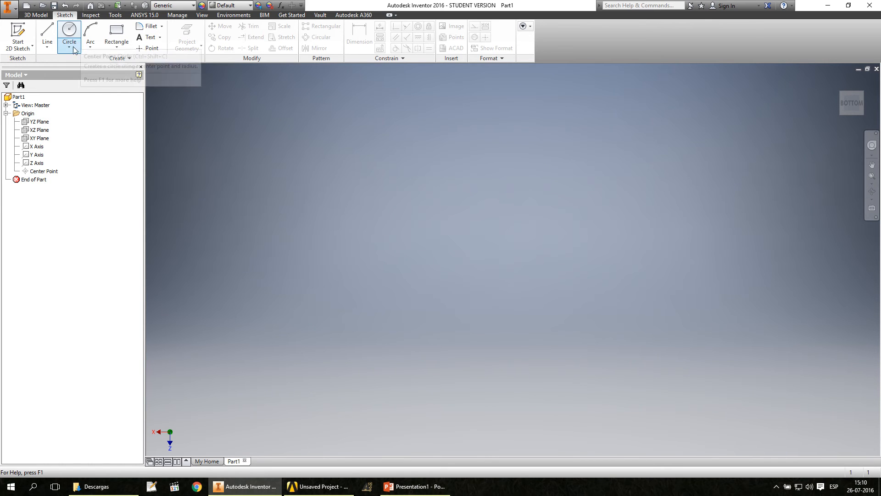
left_click(40, 130)
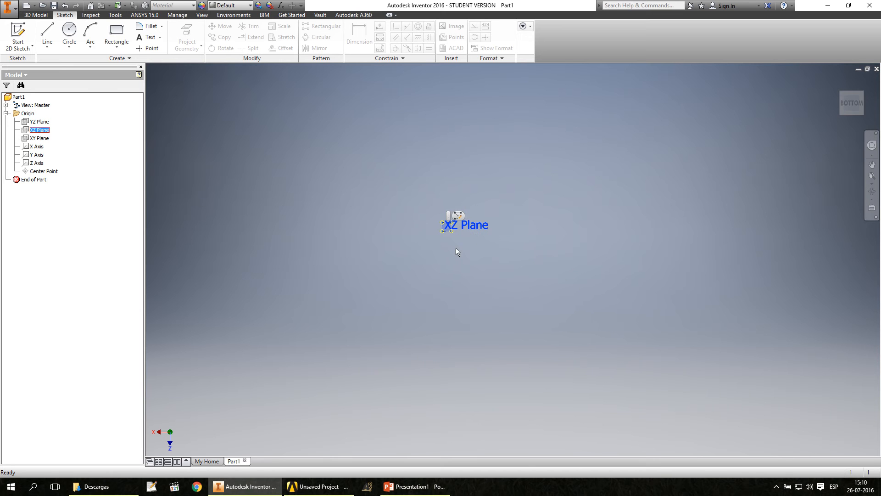
scroll(452, 224, "down", 5)
scroll(433, 234, "down", 7)
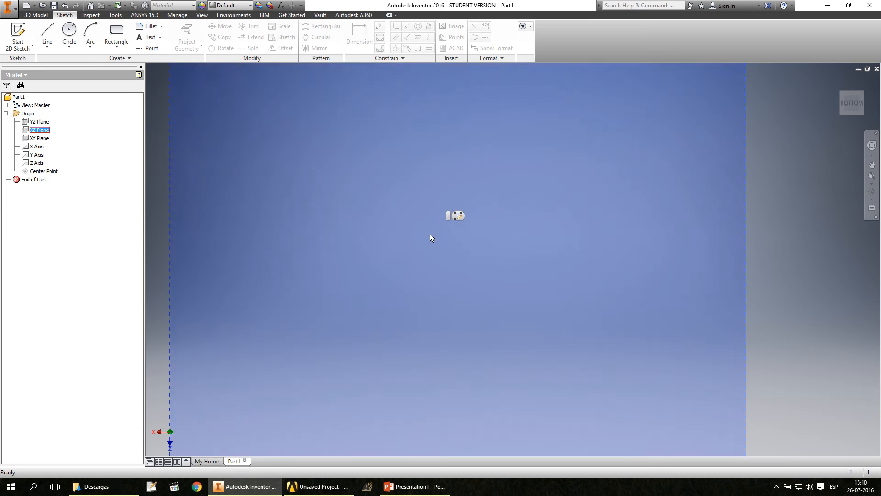
scroll(428, 233, "up", 3)
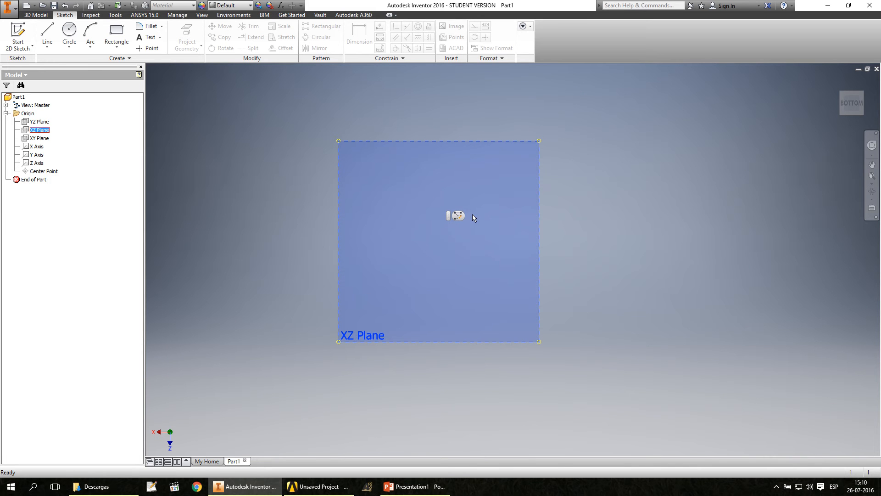
middle_click_drag(483, 212, 585, 220)
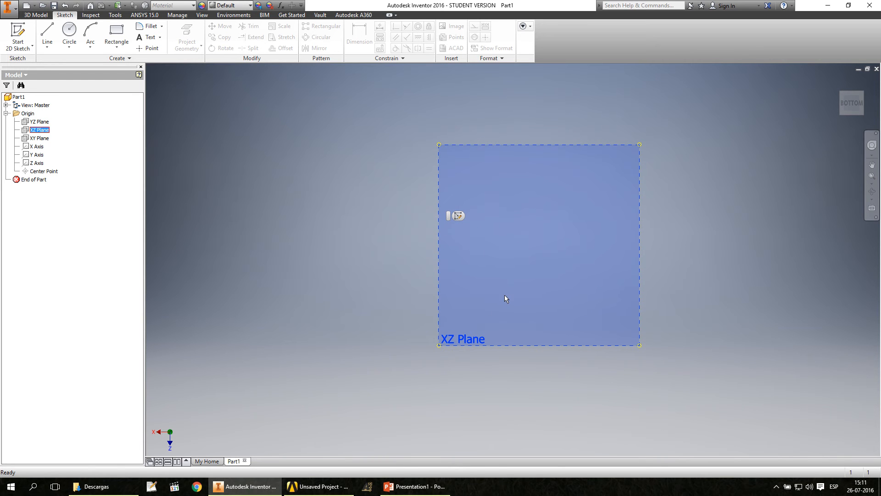
key("F4")
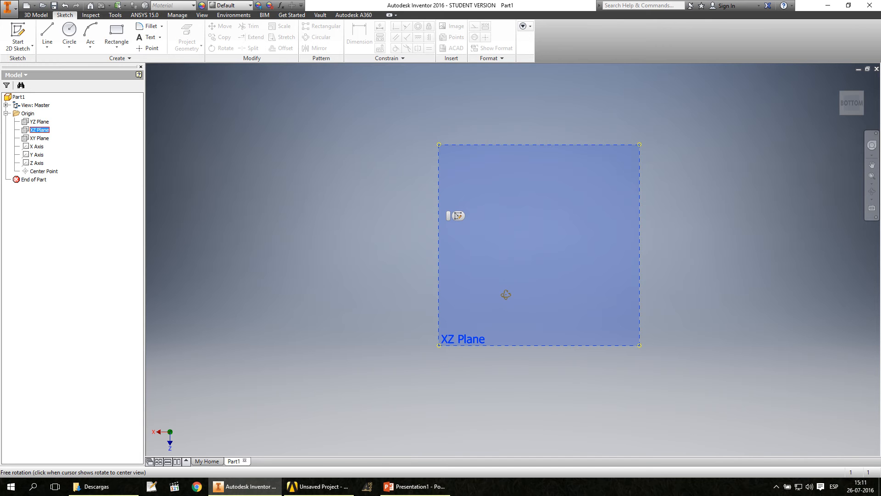
left_click_drag(506, 294, 534, 305)
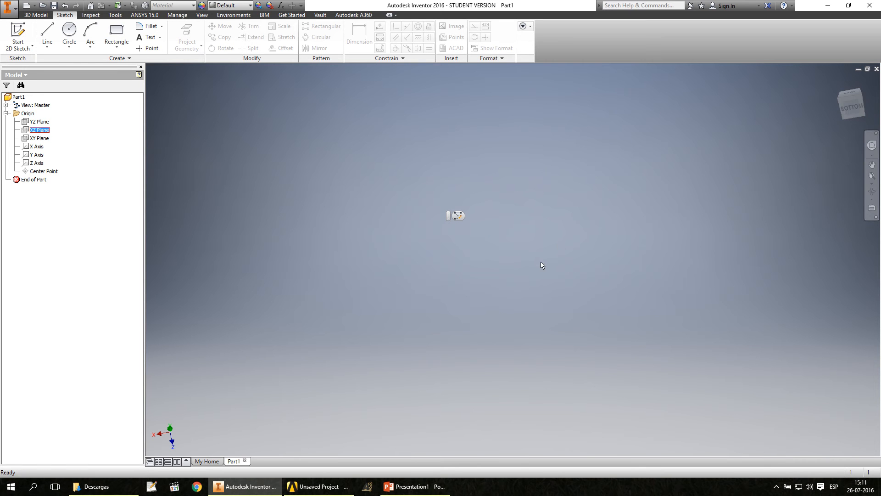
left_click_drag(542, 265, 504, 254)
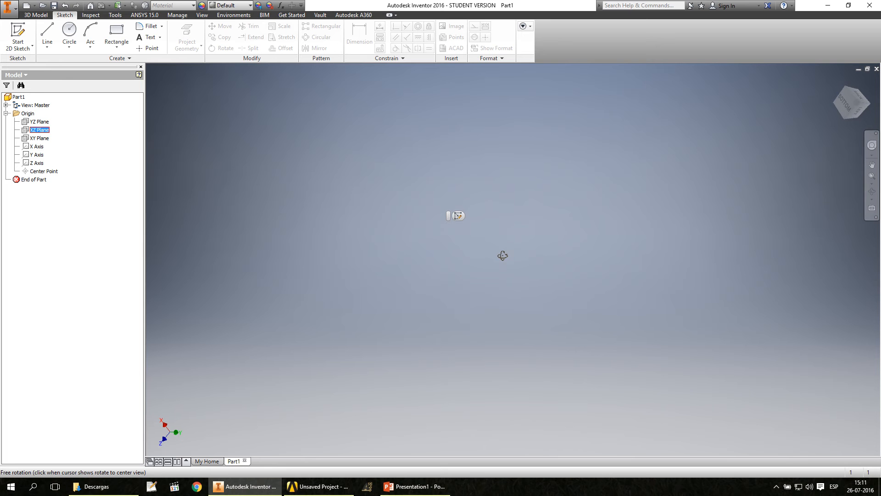
key("Escape")
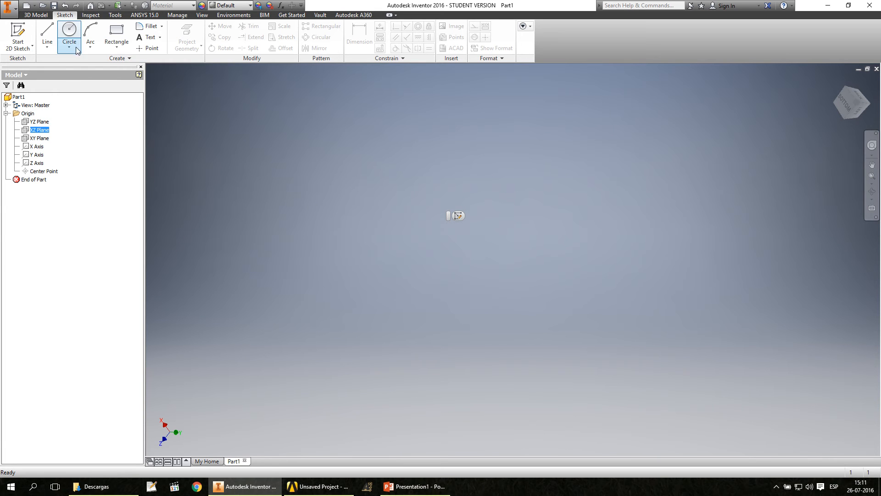
Sketch a circle 1000 mm in diameter on the XZ plane, centred on the origin
left_click(36, 131)
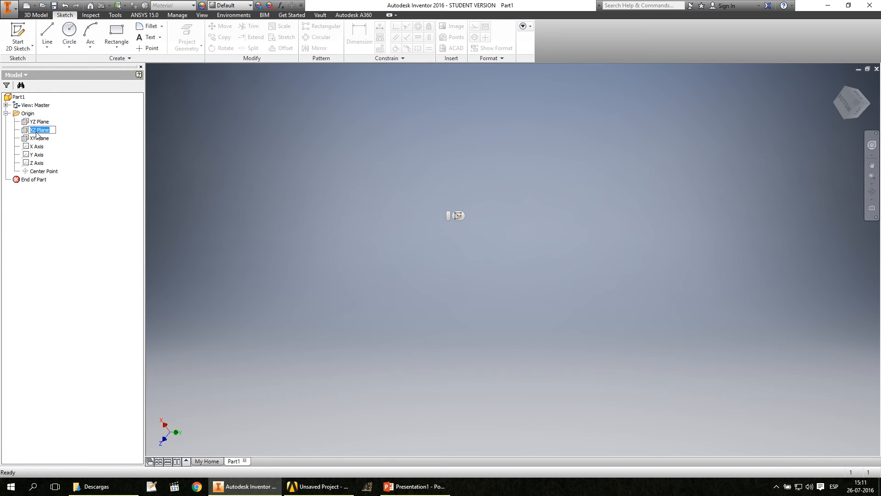
left_click(67, 151)
left_click(40, 130)
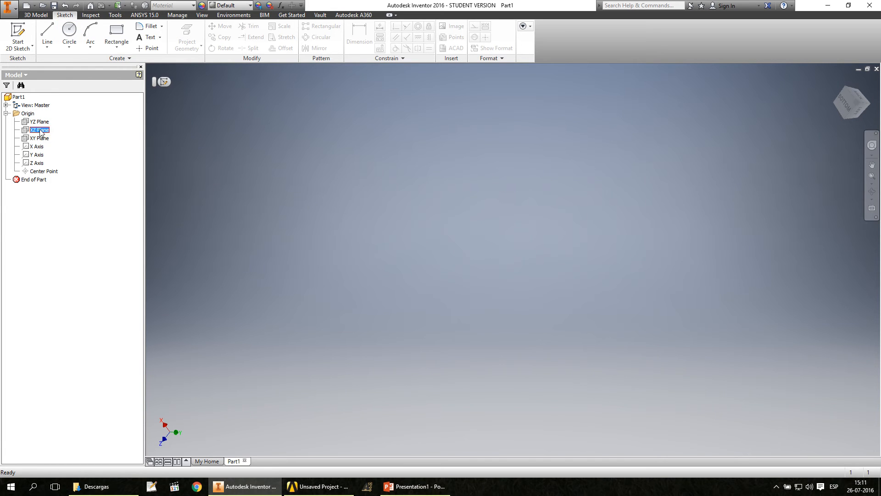
left_click(82, 140)
left_click(47, 129)
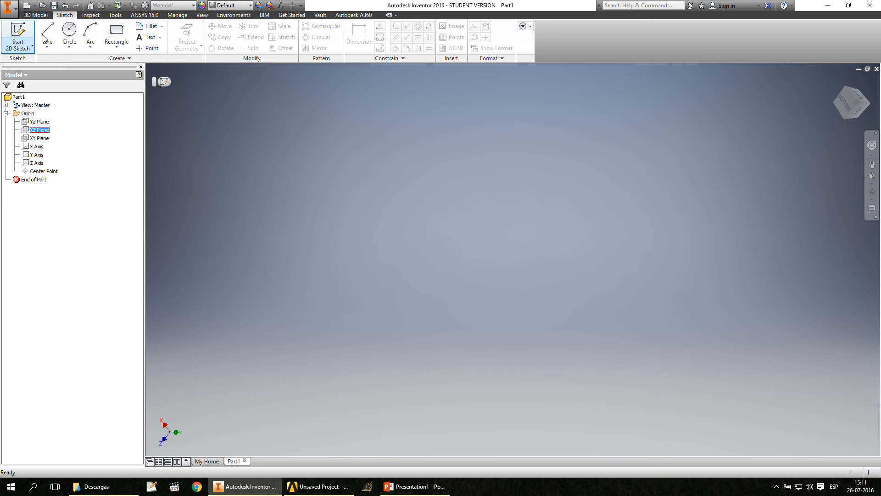
left_click(73, 35)
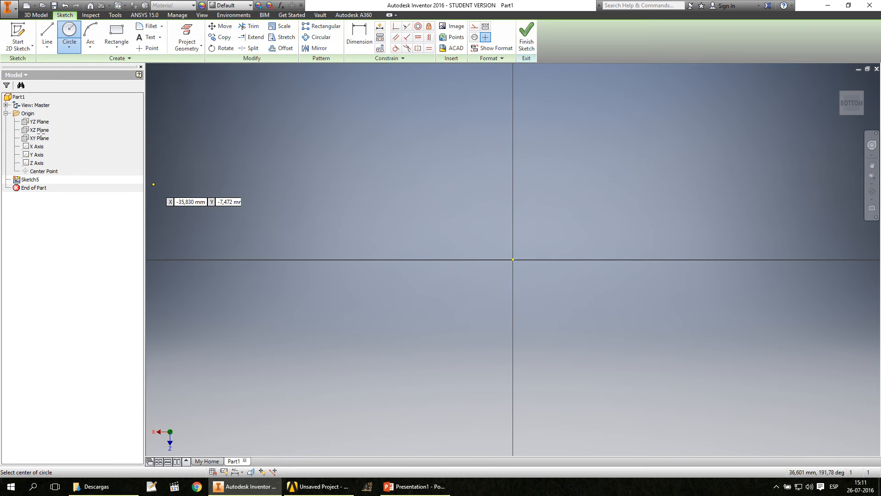
left_click(514, 260)
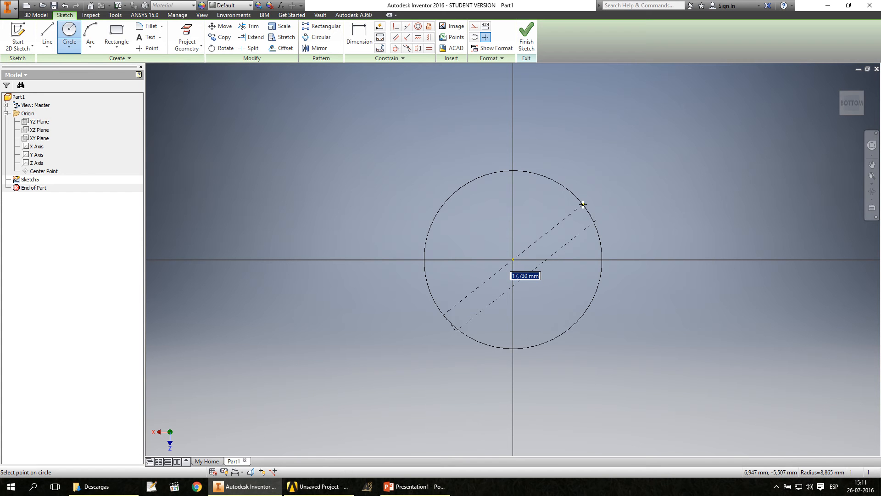
type("1")
type("mm")
key("Return")
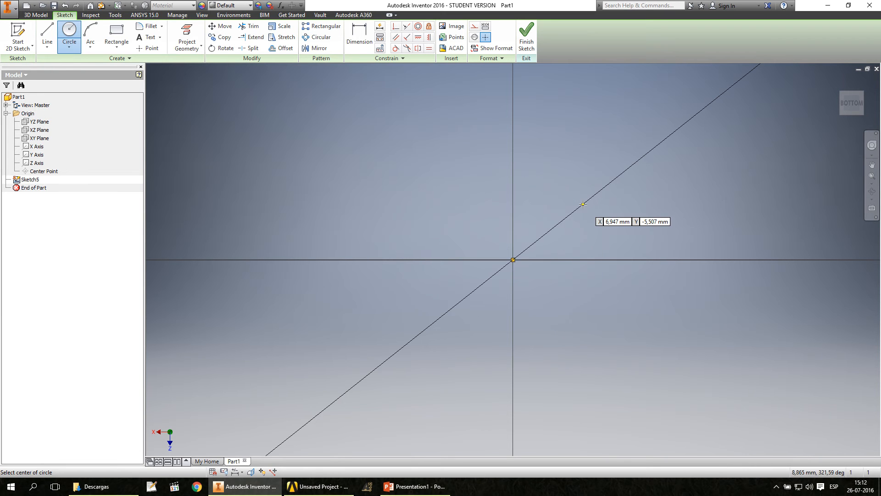
scroll(670, 248, "down", 2)
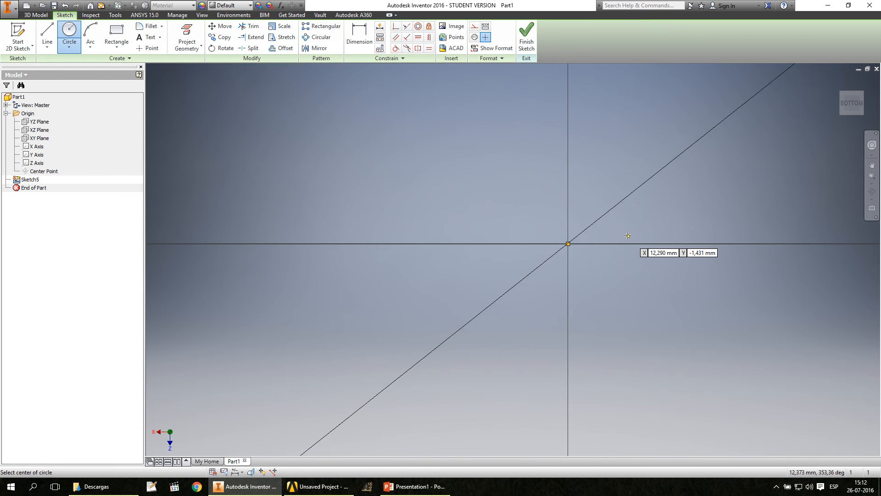
scroll(628, 235, "down", 5)
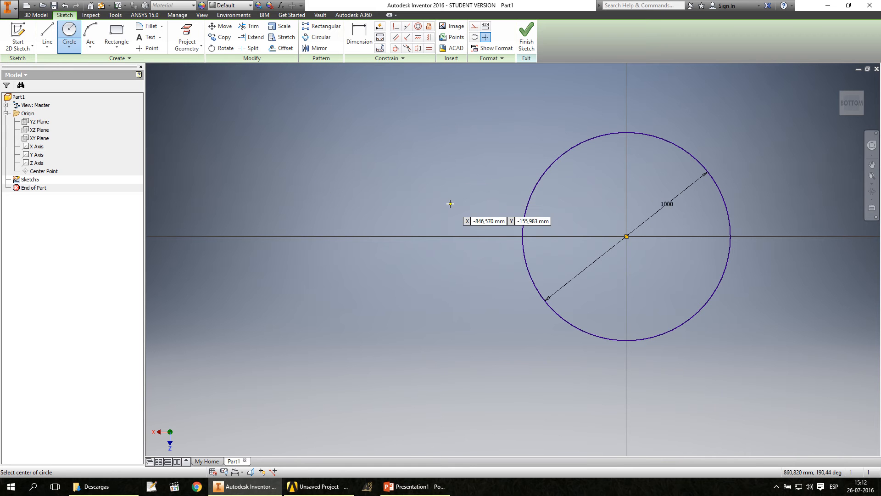
Finish the circle sketch and orient the part to the Bottom view
left_click(54, 6)
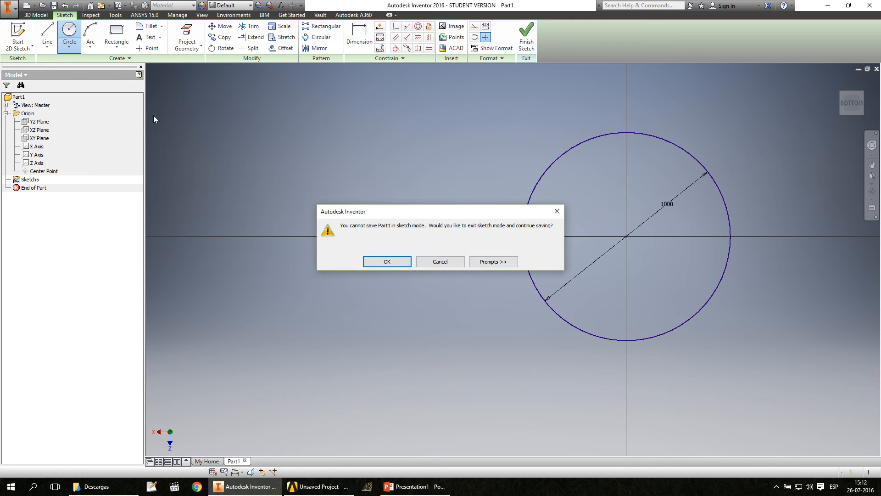
left_click(451, 262)
left_click(527, 36)
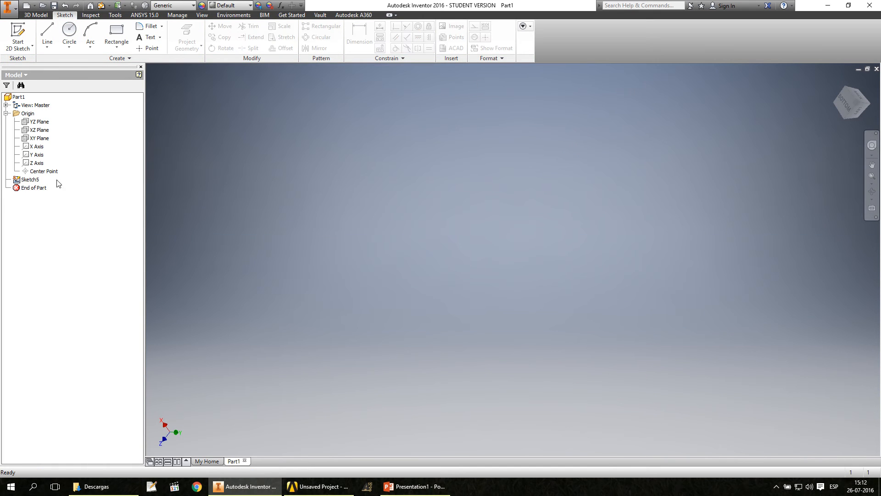
left_click(40, 130)
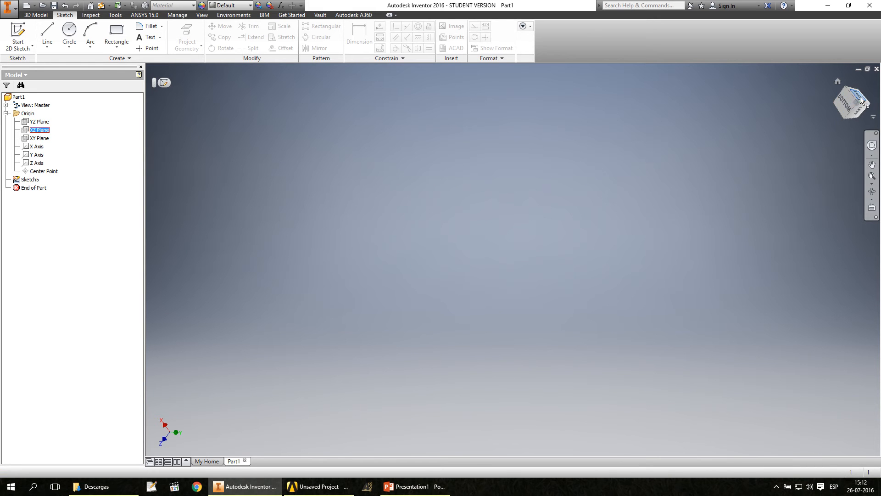
left_click(850, 100)
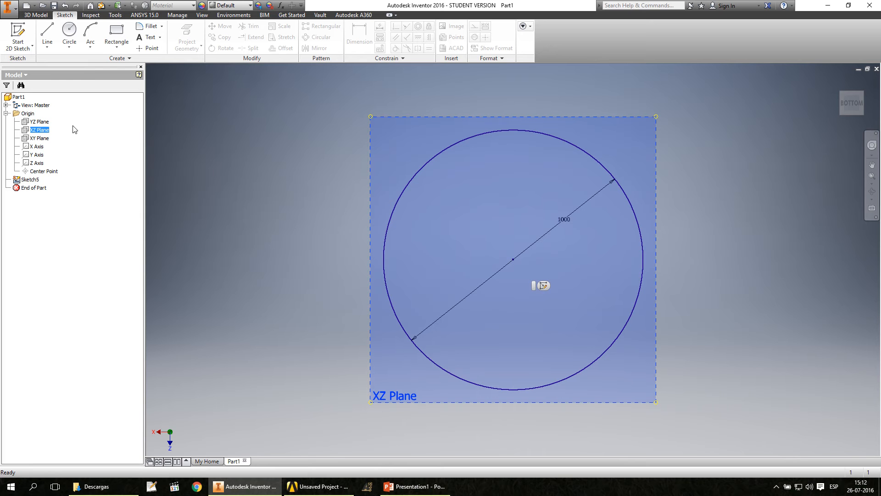
Save the part to the desktop folder (Escritorio) as PipeExample.ipt
left_click(54, 5)
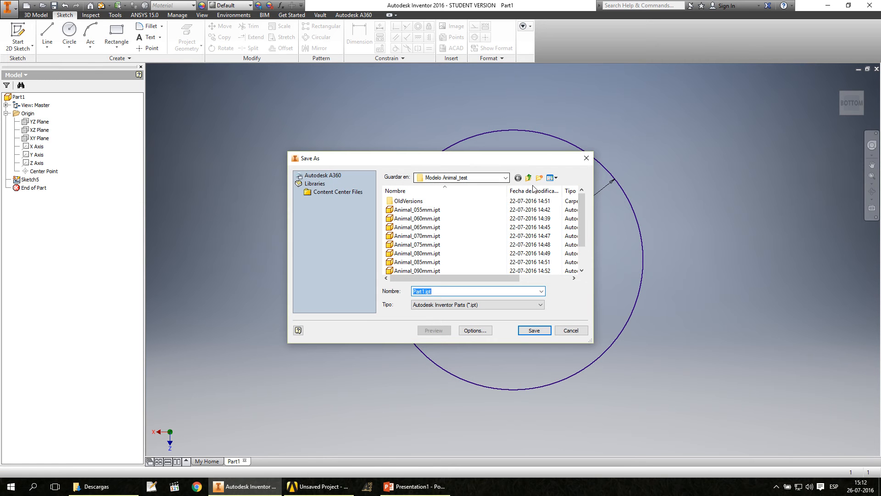
left_click(529, 178)
left_click(529, 178)
left_click(529, 177)
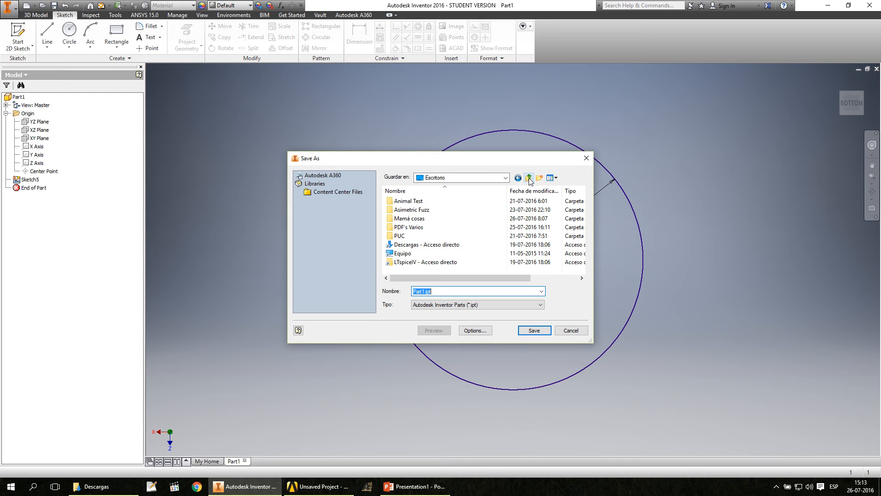
left_click(426, 292)
key("Left")
type("PipeExamp")
key("Return")
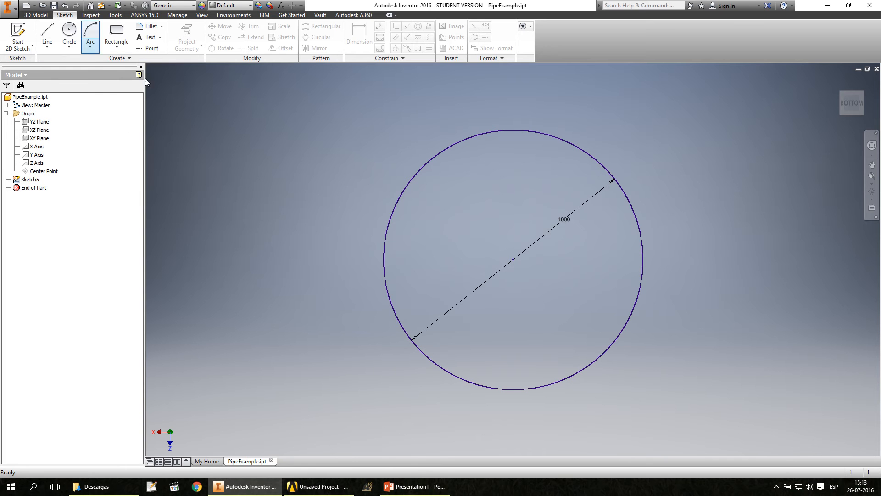
Extrude the 1000 mm circle 5 m as a new solid in the second (reversed) direction
left_click(438, 153)
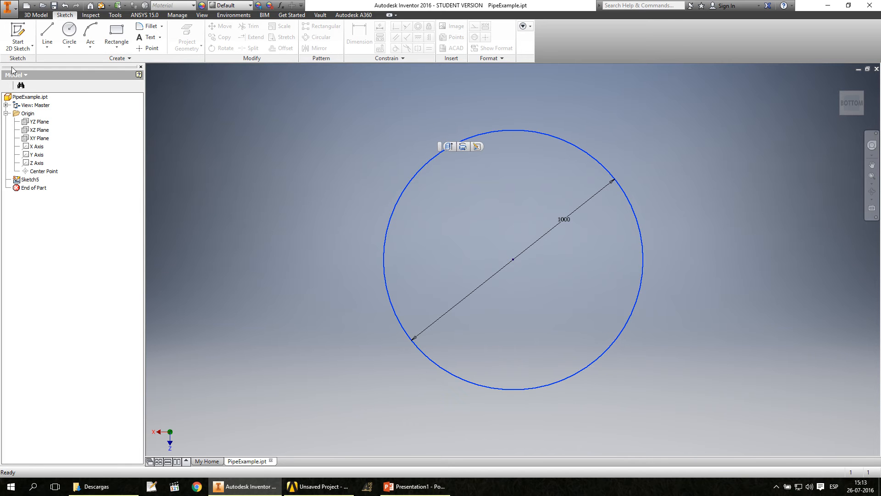
left_click(36, 15)
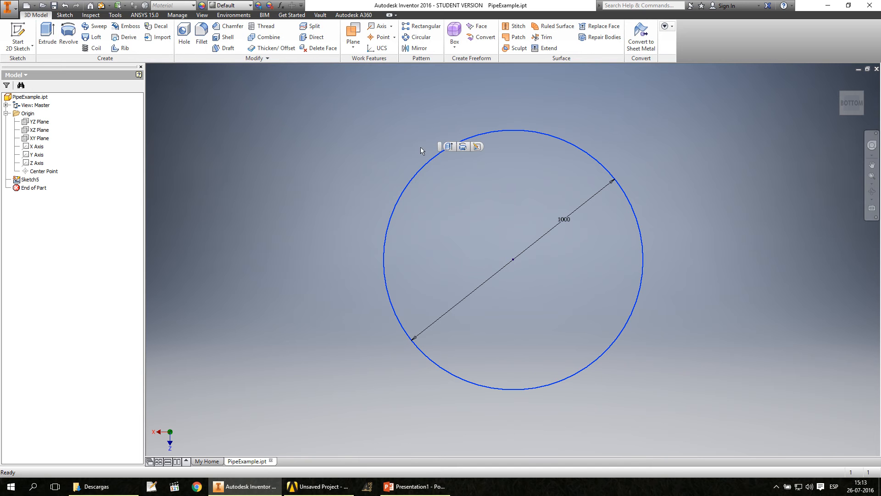
left_click(47, 33)
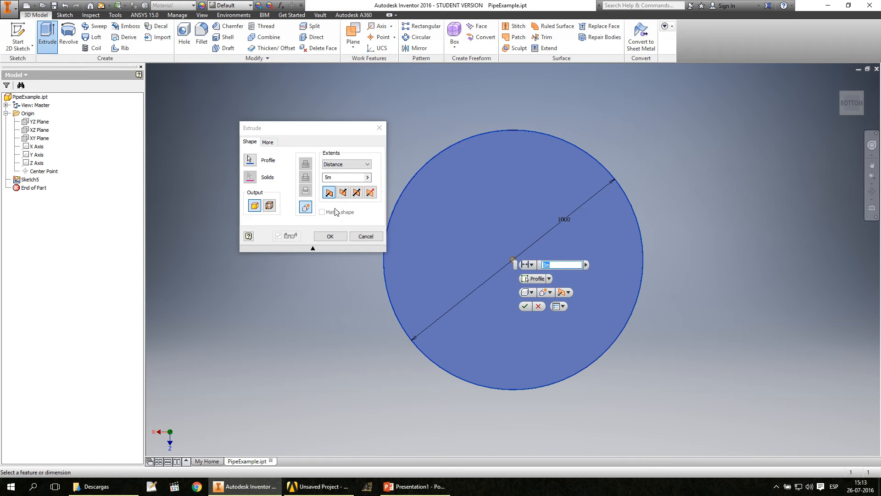
left_click(305, 208)
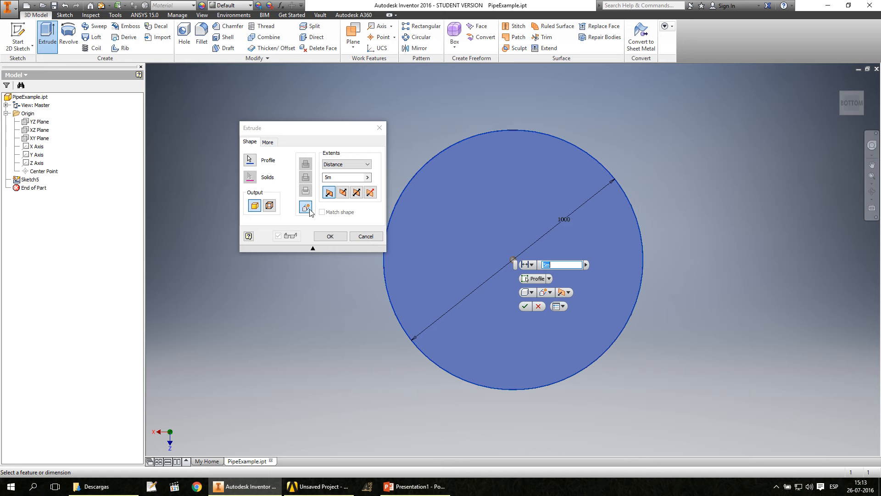
left_click(250, 161)
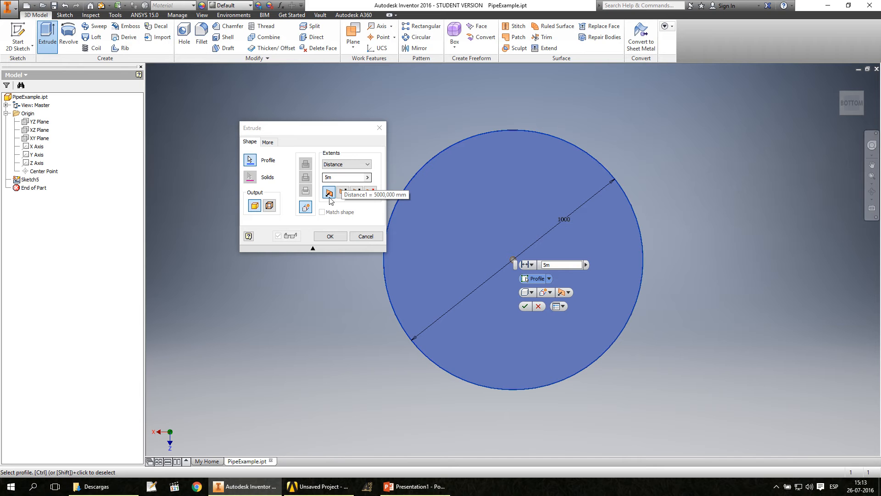
left_click(343, 192)
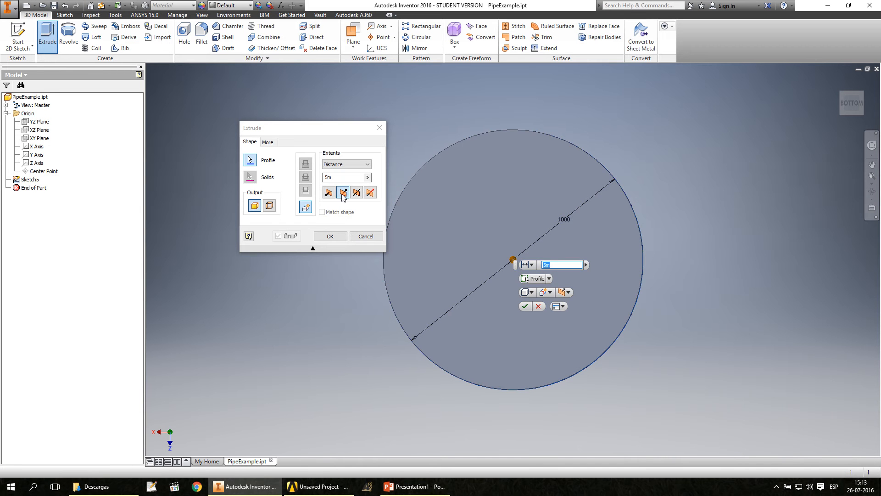
left_click(328, 194)
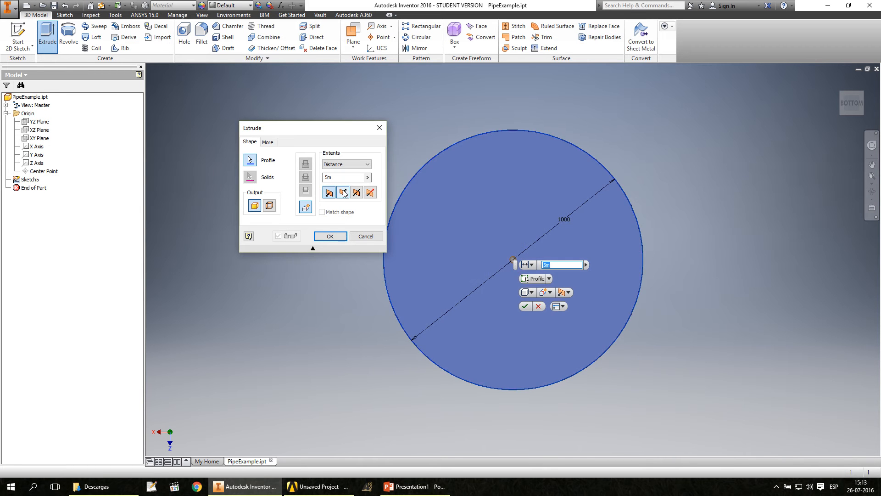
left_click(343, 192)
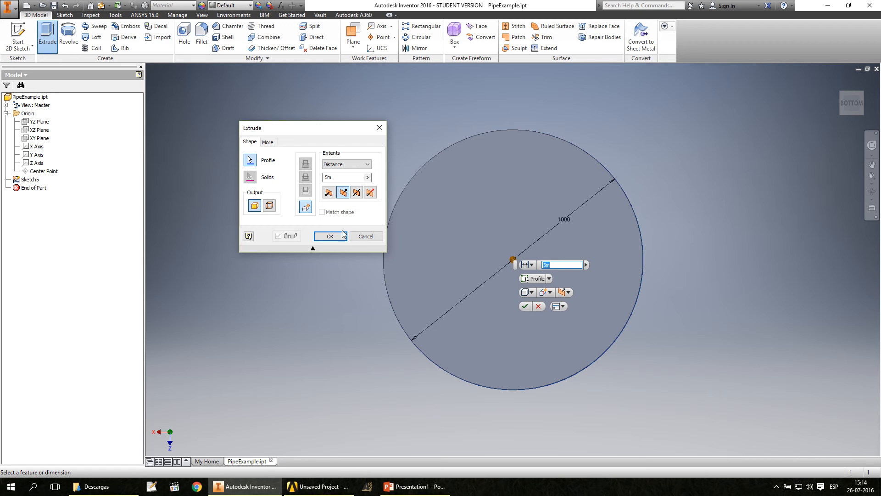
left_click(330, 237)
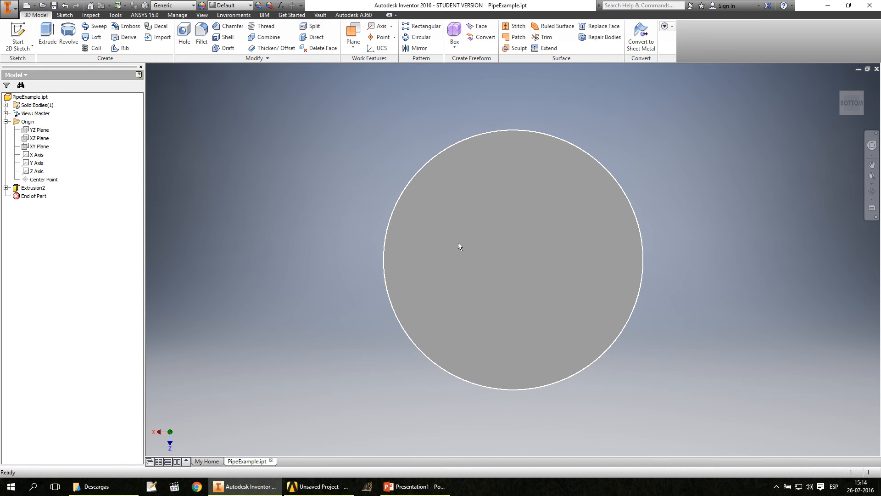
Edit the cylinder's extrusion so it runs to the opposite side of the XZ plane, using the first direction
middle_click_drag(475, 238, 453, 253, "shift")
scroll(467, 238, "up", 3)
scroll(467, 239, "up", 2)
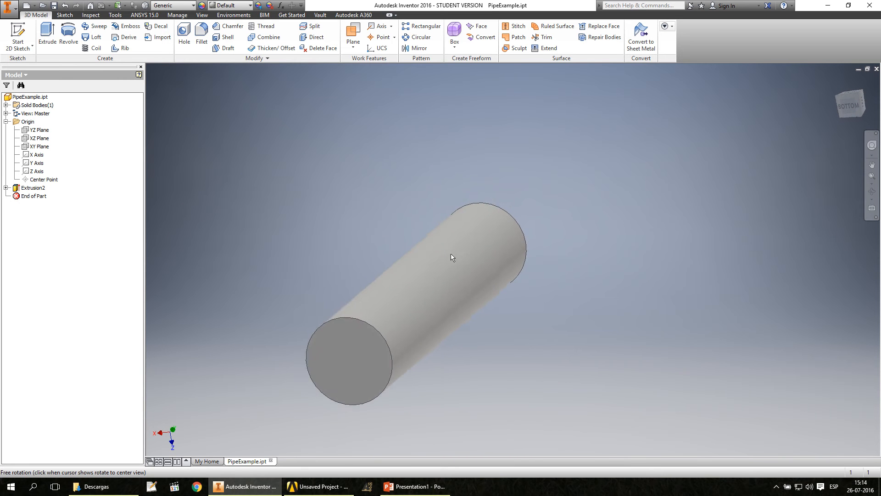
left_click(39, 138)
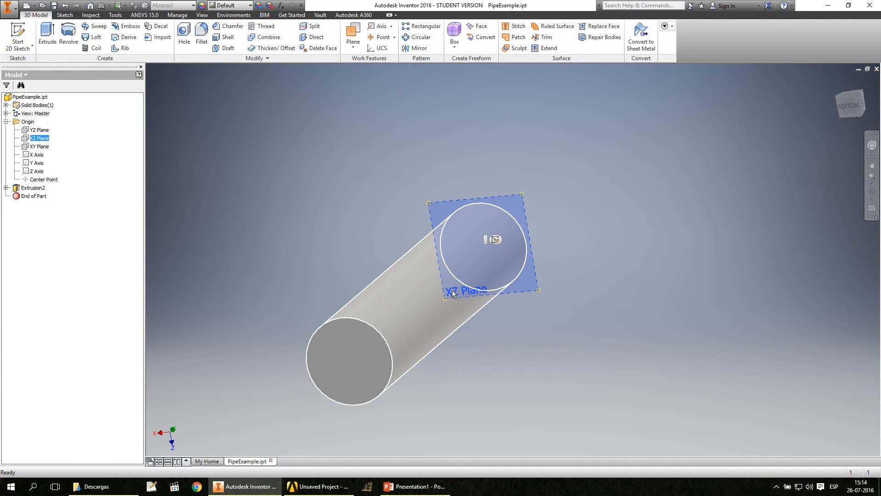
right_click(39, 187)
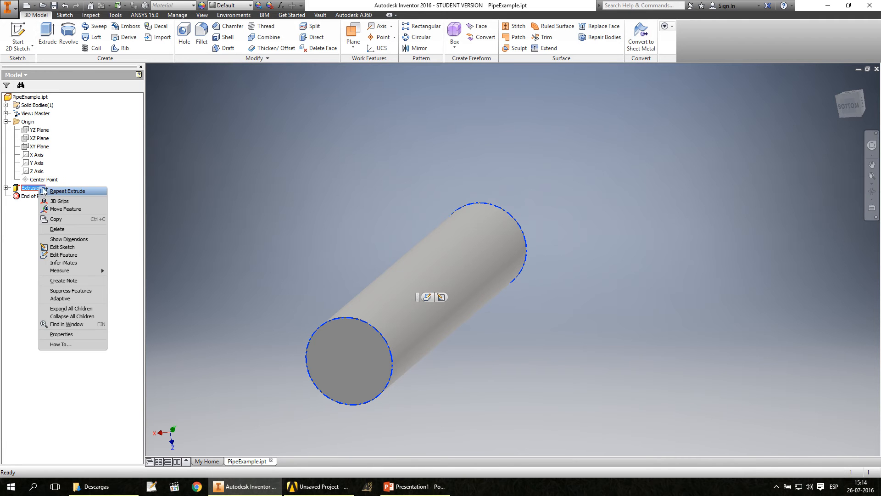
left_click(73, 255)
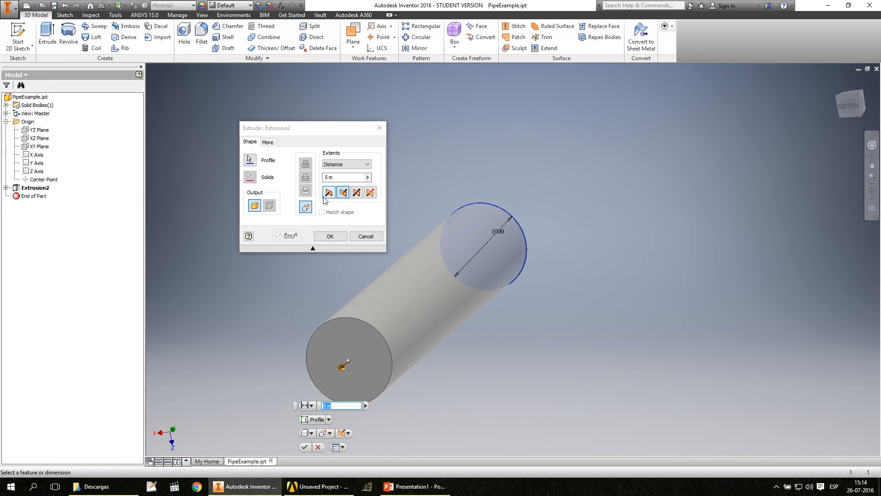
left_click(328, 192)
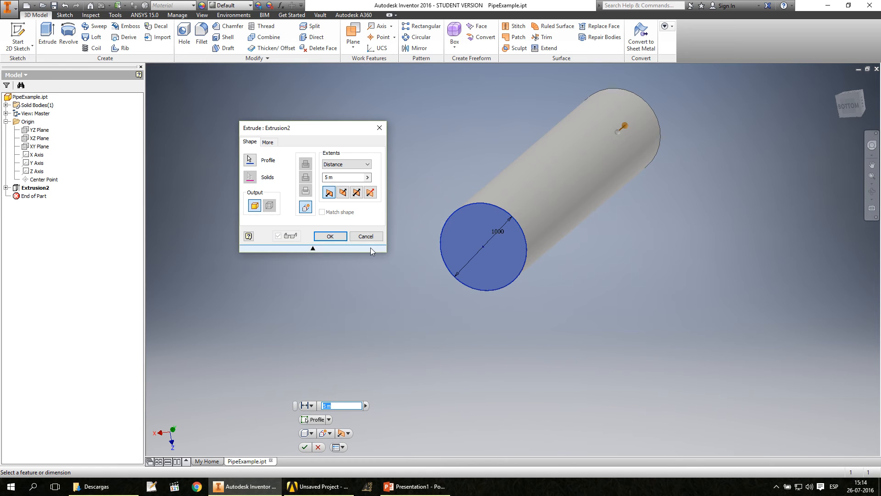
left_click(330, 237)
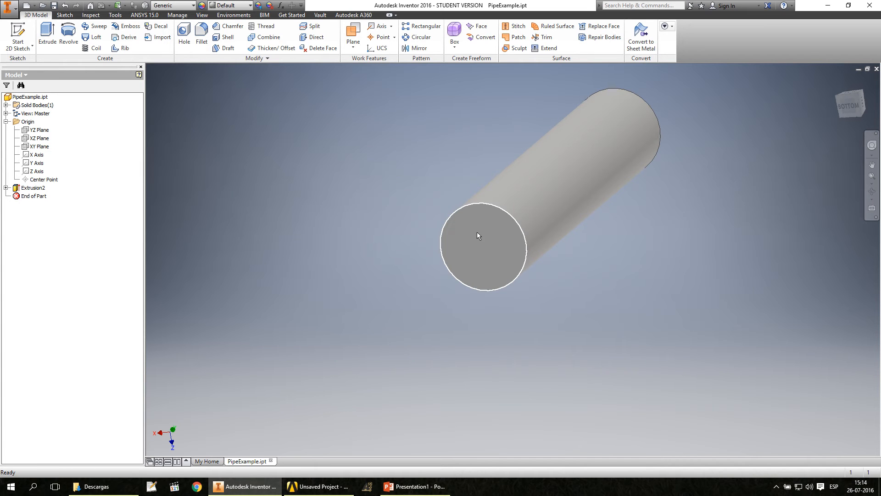
Sketch a two-point center rectangle of 600 by 600 mm on the XZ plane, centred on the origin, and finish the sketch
left_click(42, 138)
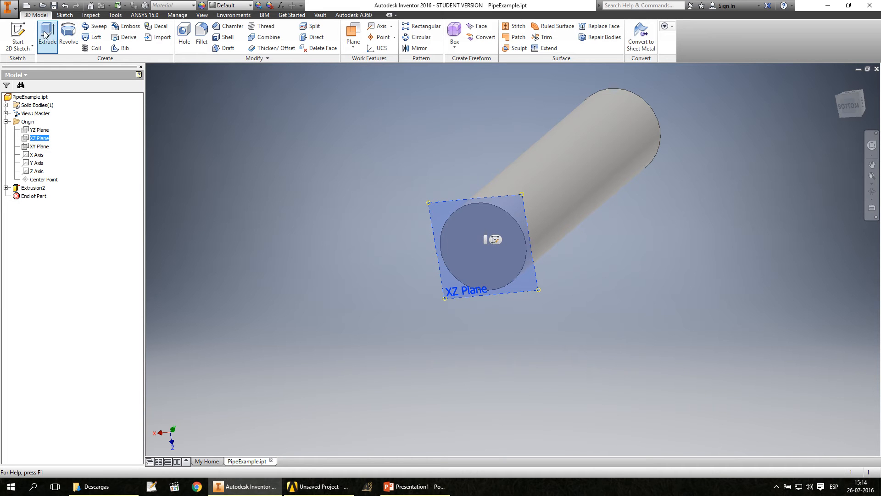
left_click(17, 36)
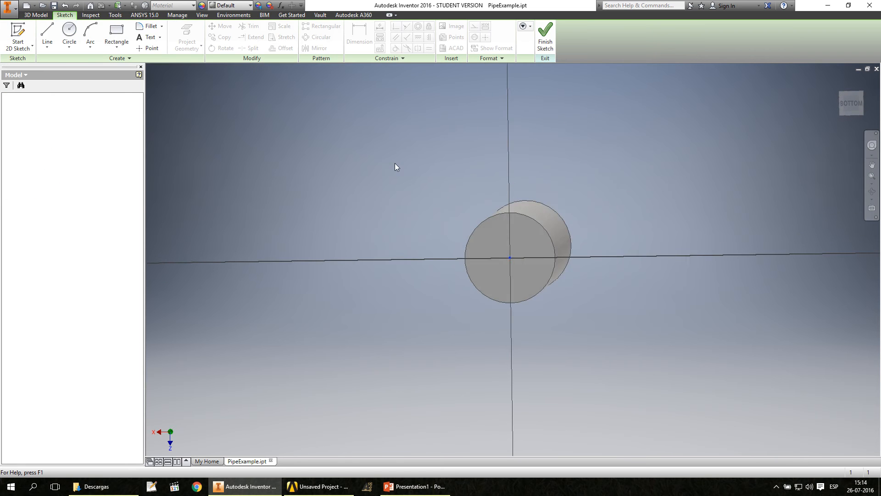
left_click(118, 49)
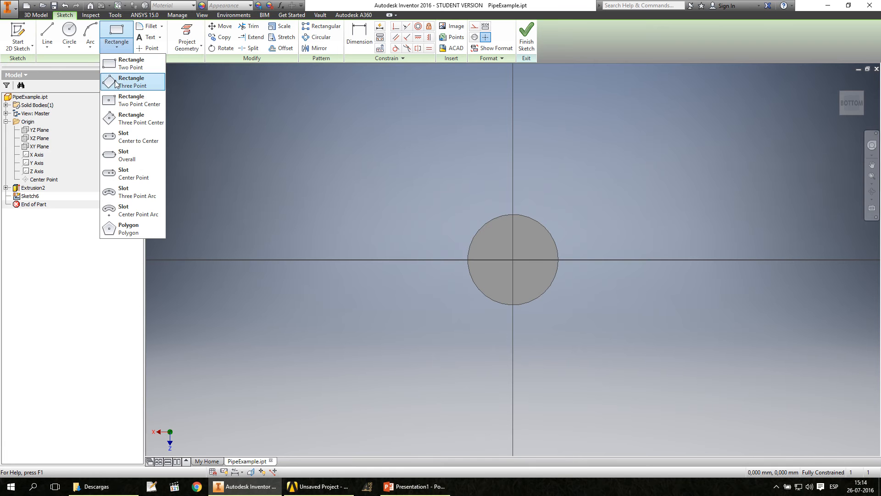
left_click(115, 104)
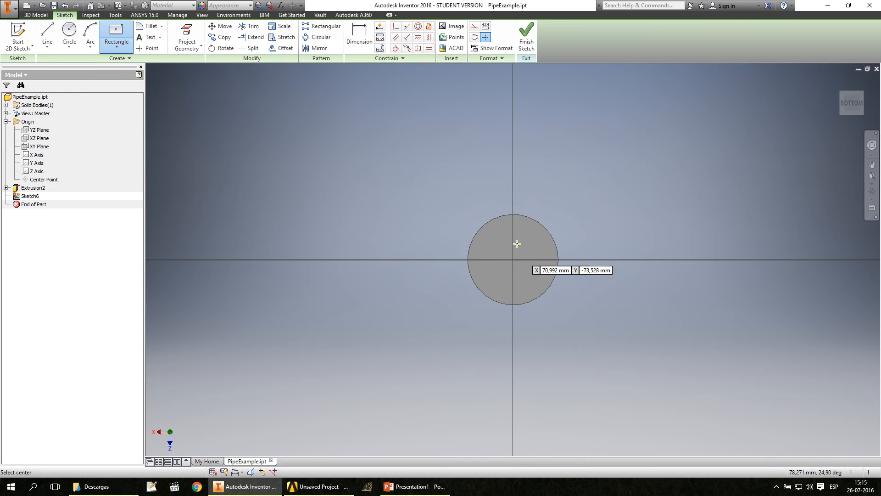
middle_click_drag(513, 261, 508, 215)
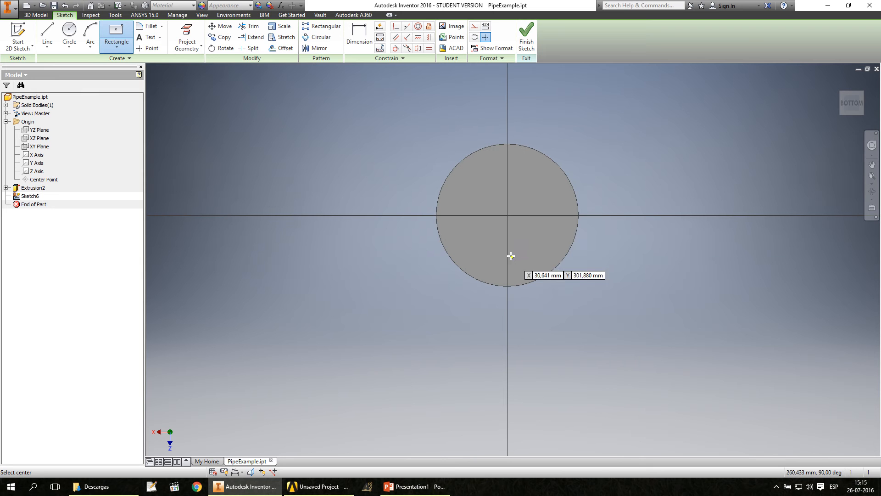
left_click(507, 215)
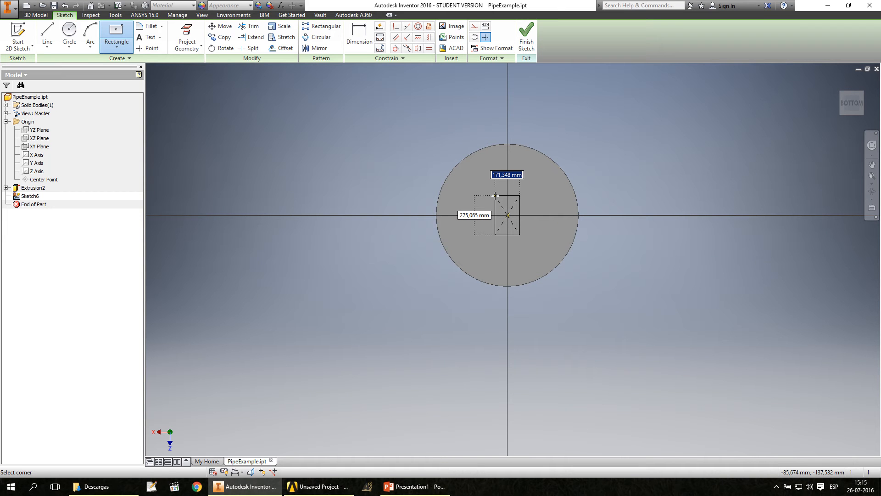
type("600,000")
key("Tab")
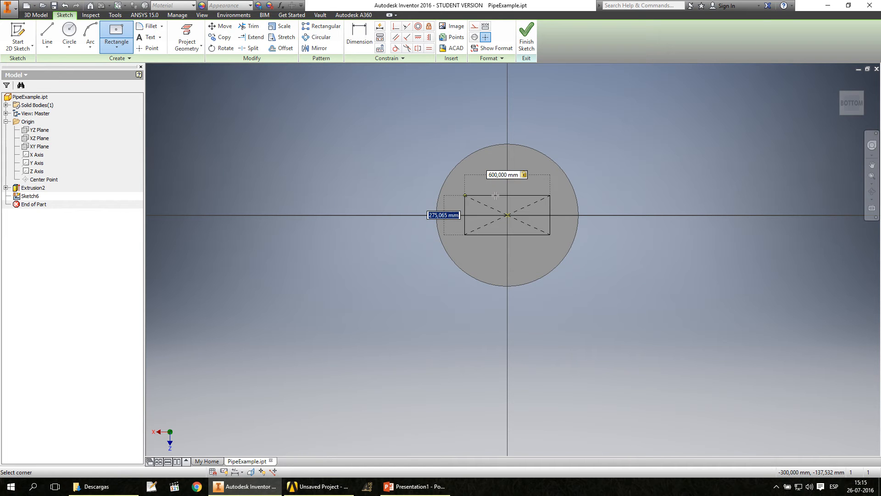
type("60cm")
key("Return")
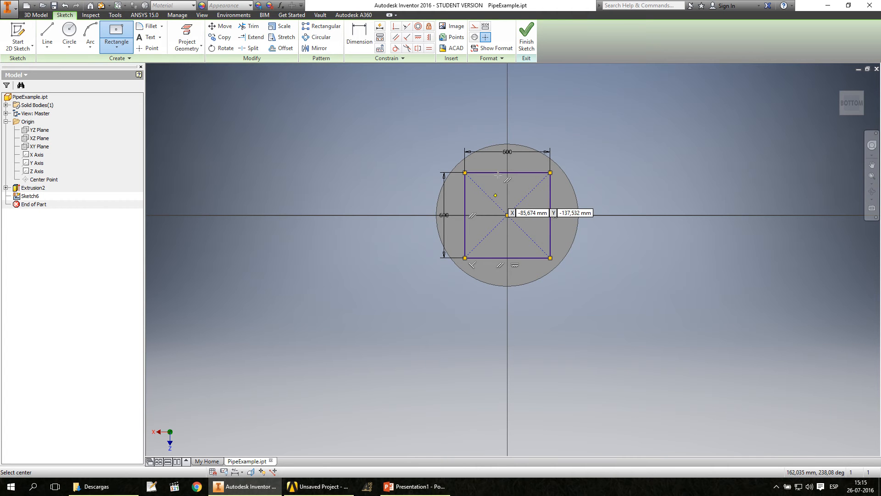
left_click(527, 48)
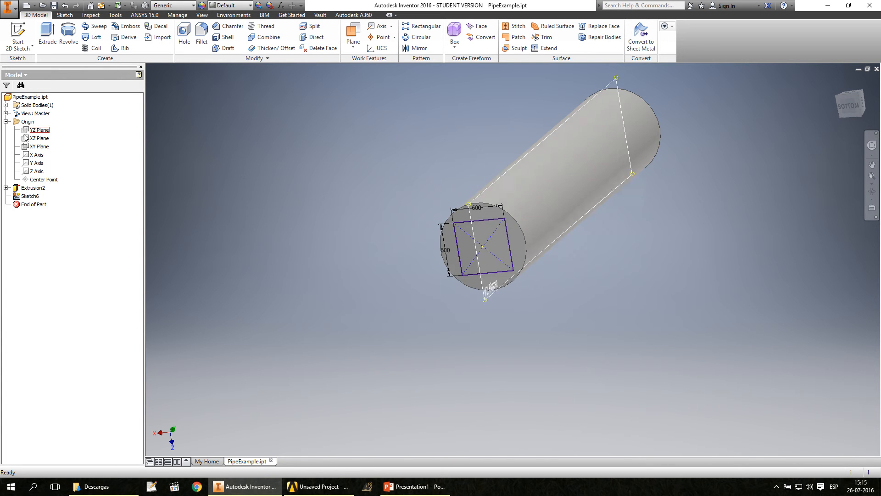
Create a work plane offset -6000 mm from the XZ origin plane
left_click(39, 138)
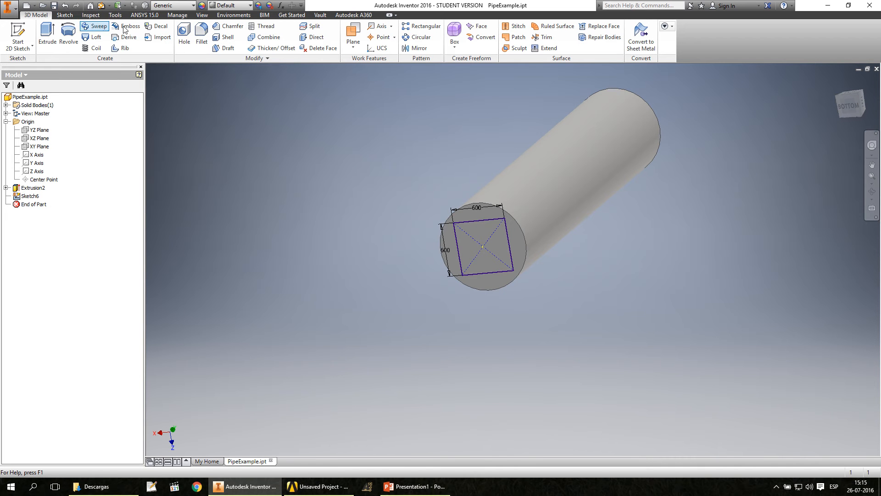
left_click(355, 45)
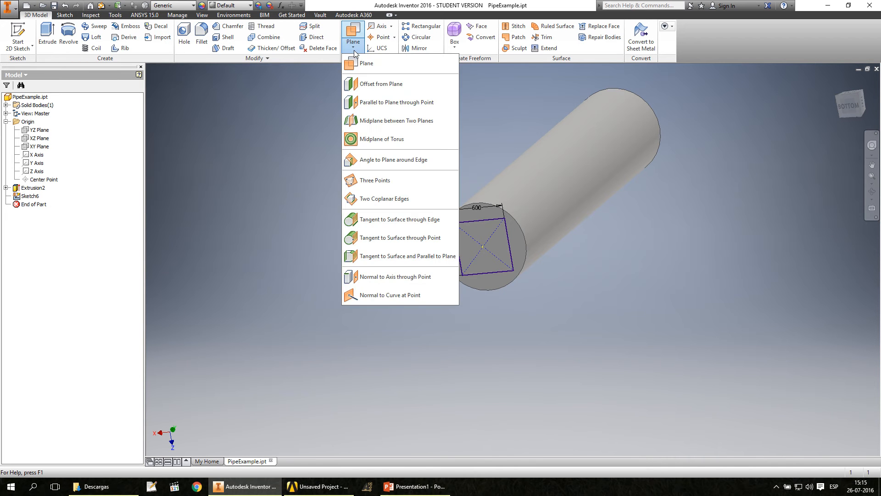
left_click(377, 85)
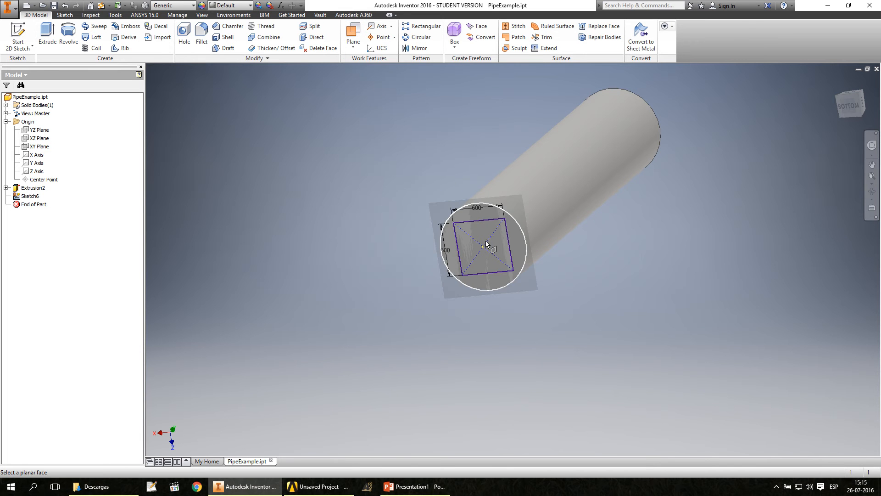
left_click(40, 139)
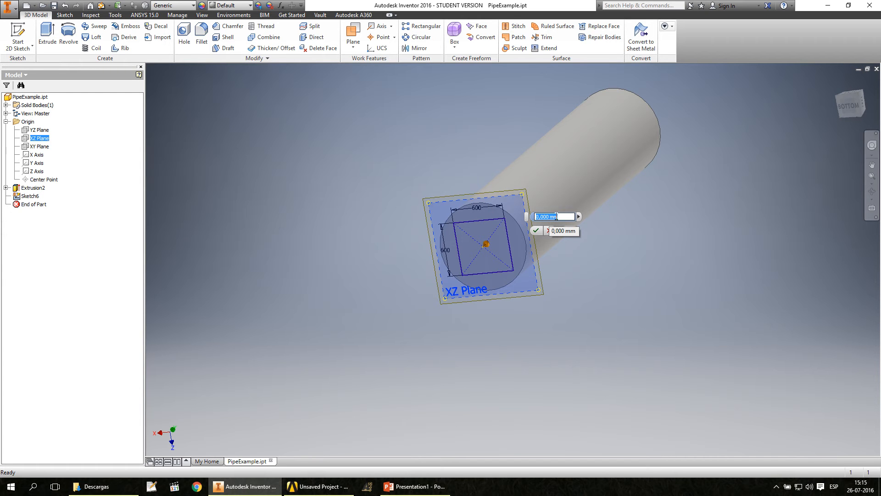
key("Left")
key("Left")
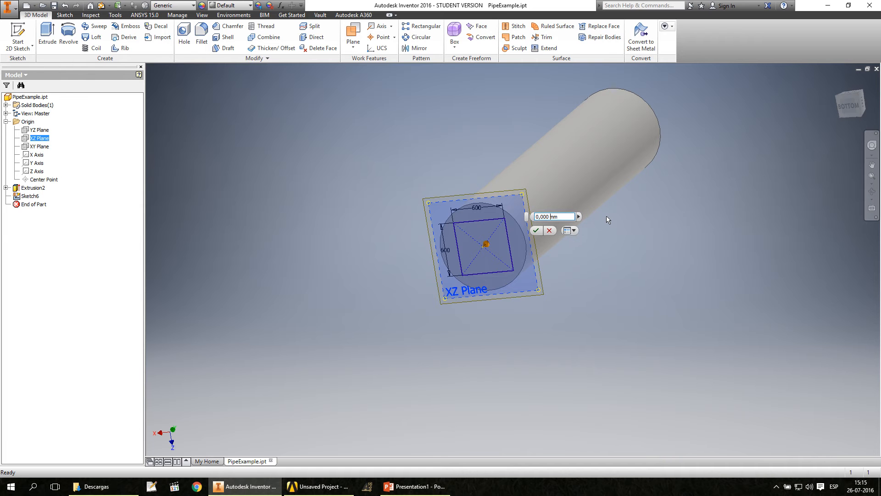
key("BackSpace")
key("BackSpace")
key("BackSpace")
key("BackSpace")
key("BackSpace")
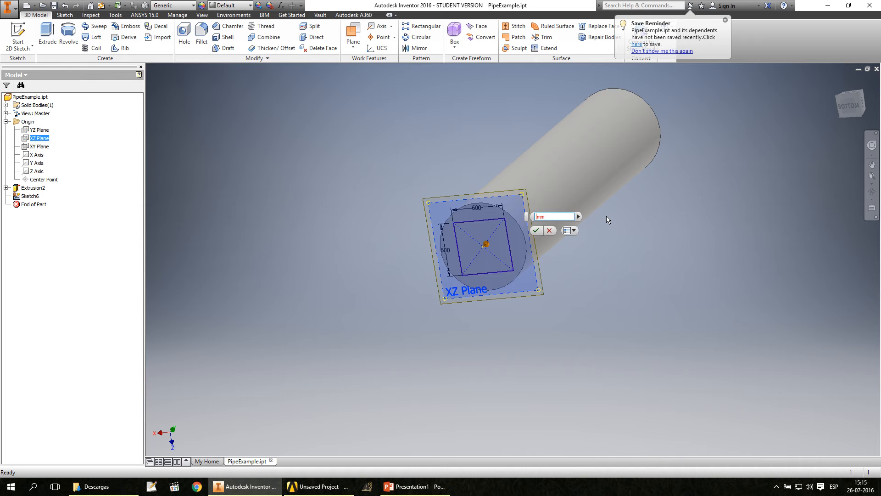
type("6000")
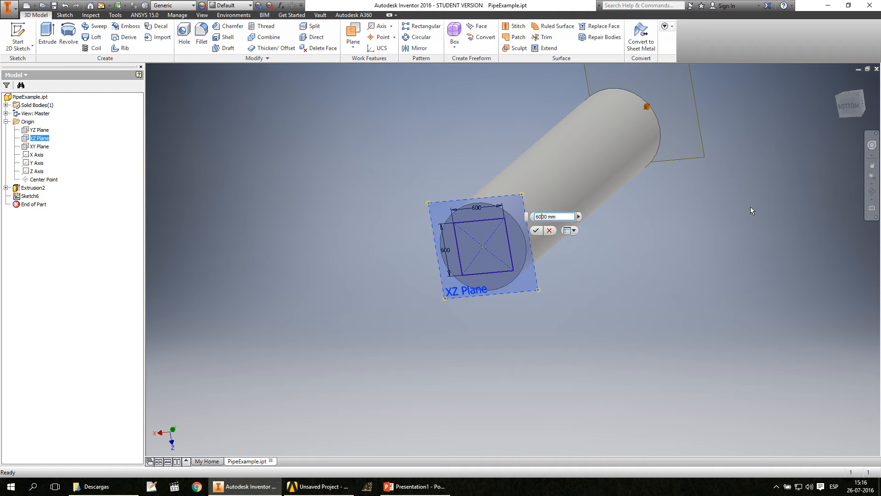
type("-")
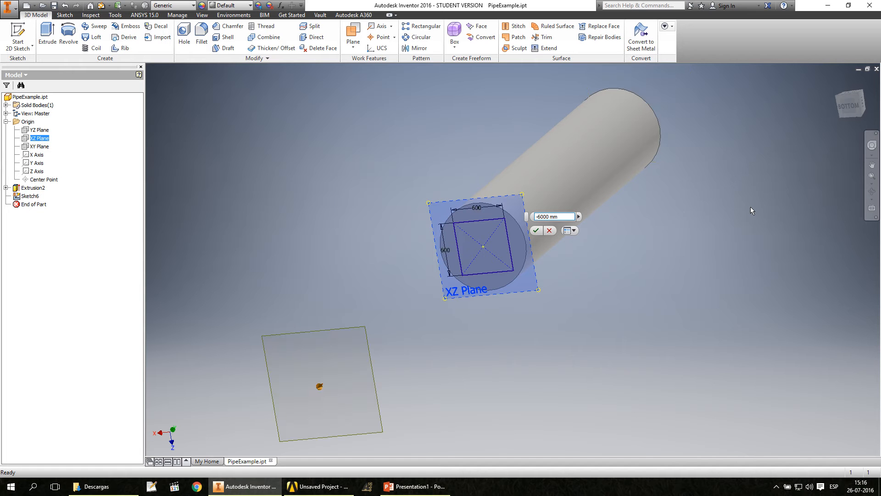
key("Return")
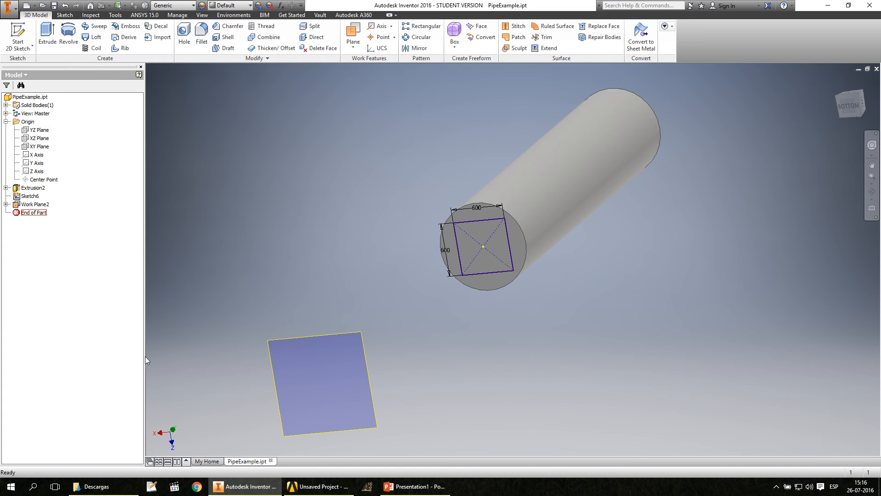
Sketch a 300 by 300 mm two-point rectangle on the offset work plane, from the origin toward the 600 mm square's corner
left_click(35, 206)
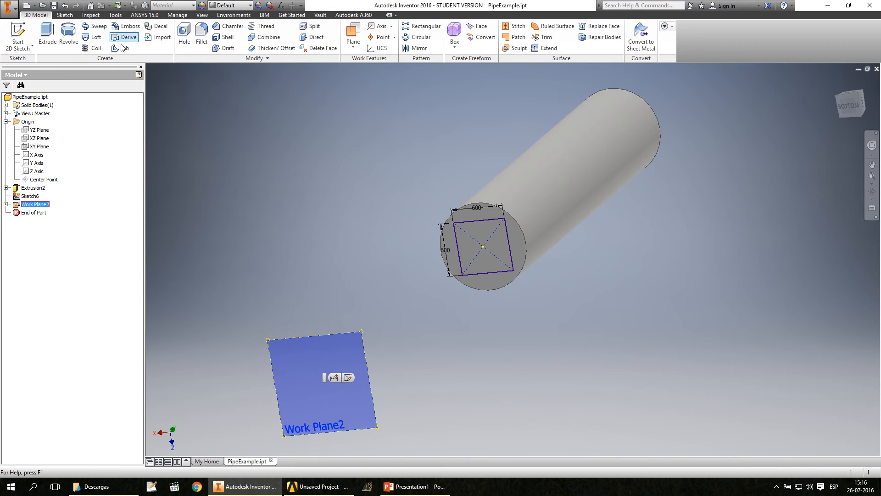
left_click(32, 48)
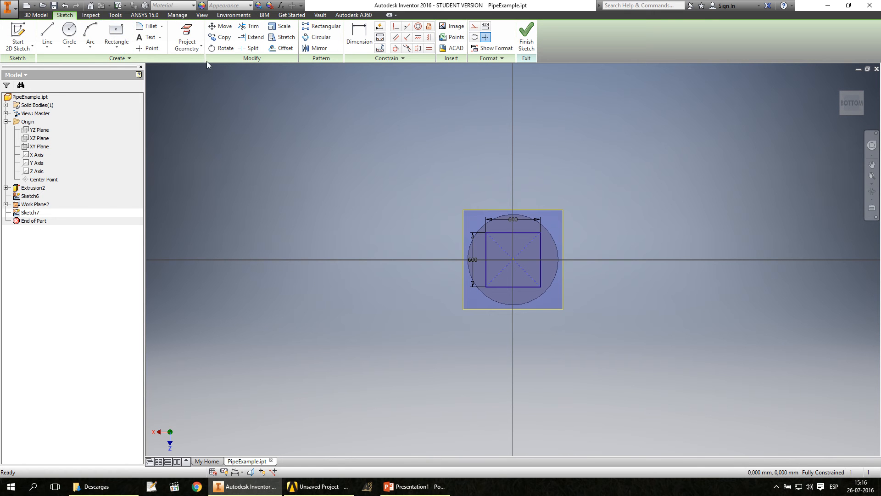
left_click(114, 48)
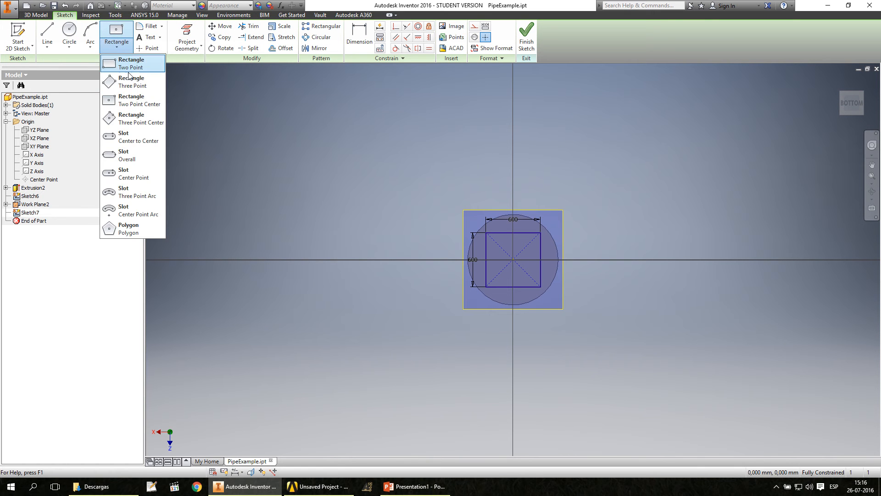
left_click(120, 64)
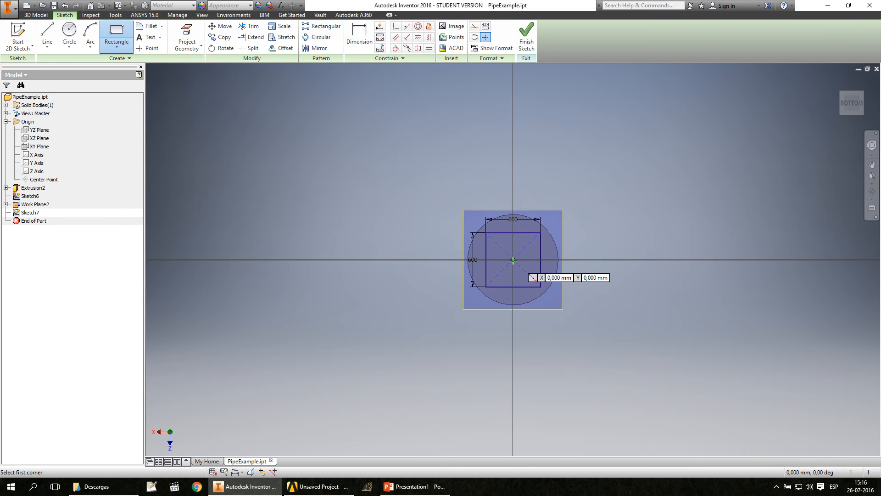
left_click(514, 260)
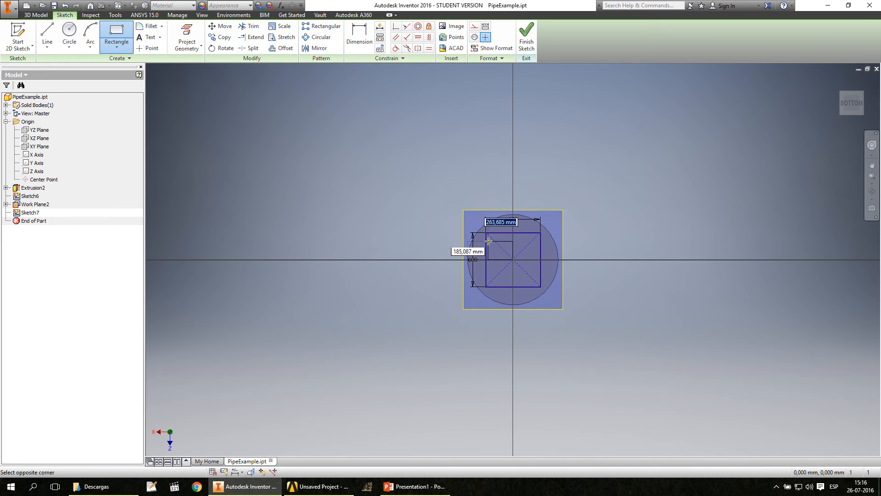
scroll(487, 235, "down", 3)
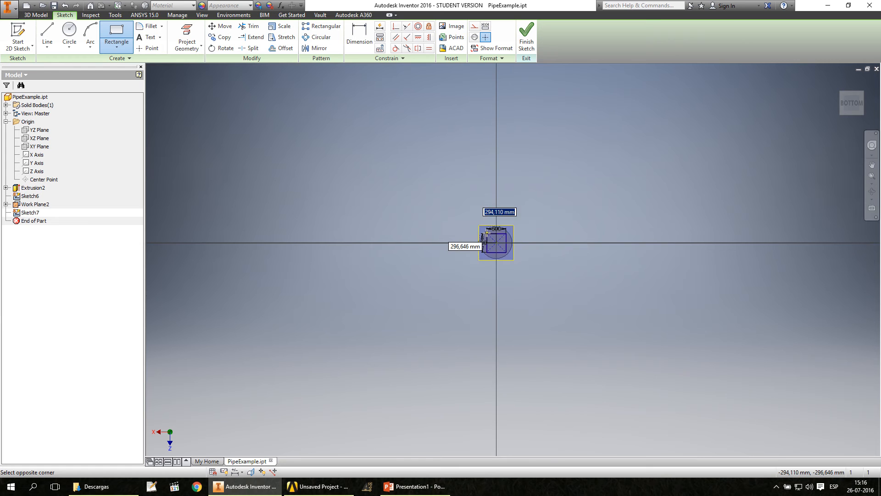
scroll(487, 233, "up", 5)
scroll(487, 233, "up", 3)
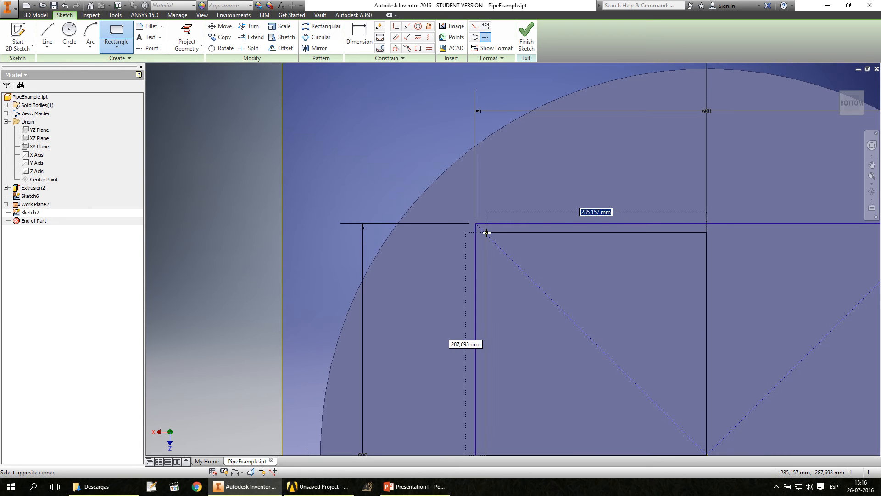
type("300 mm")
key("Tab")
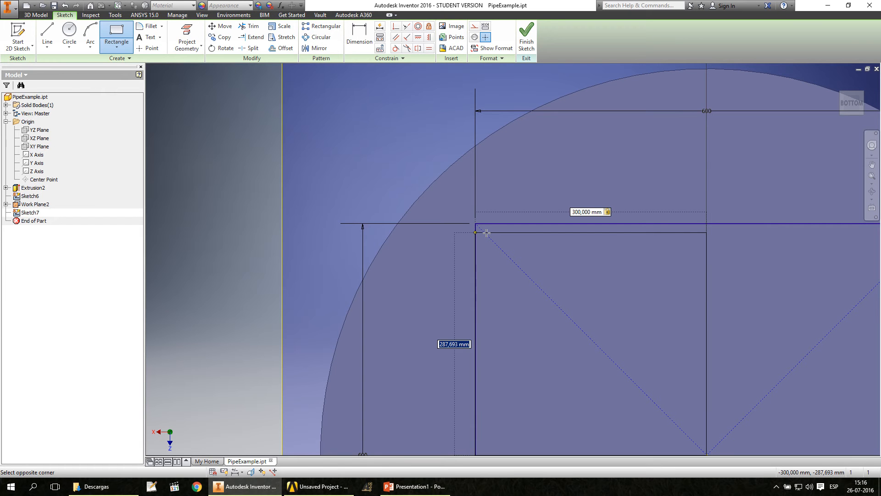
type("300mm")
key("Return")
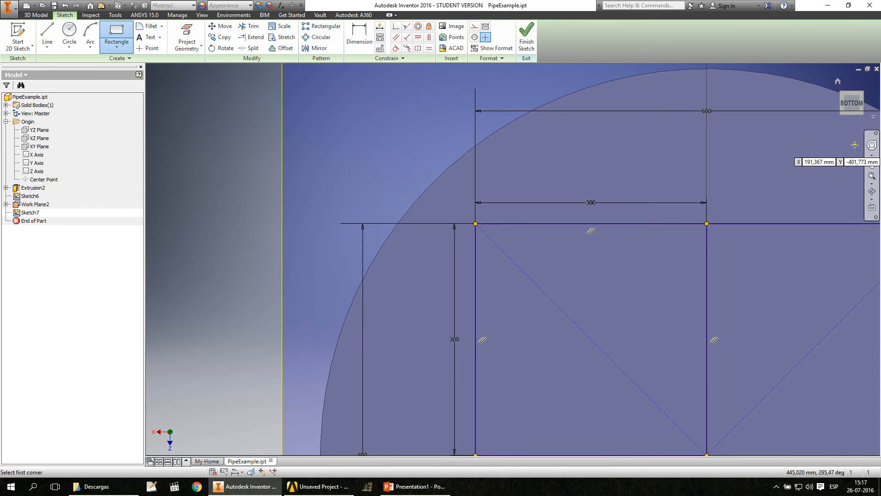
Finish the rectangle sketch and check its horizontal 300 mm dimension, accepting the existing value
scroll(699, 307, "up", 3)
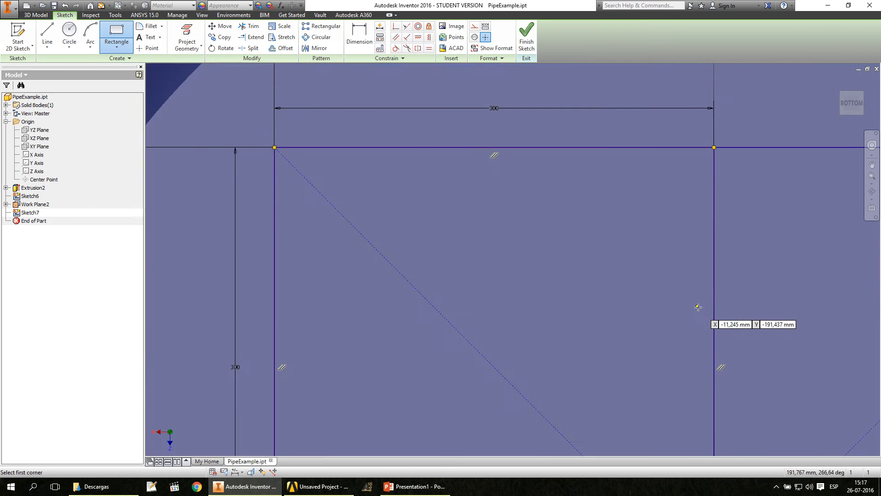
scroll(698, 307, "down", 5)
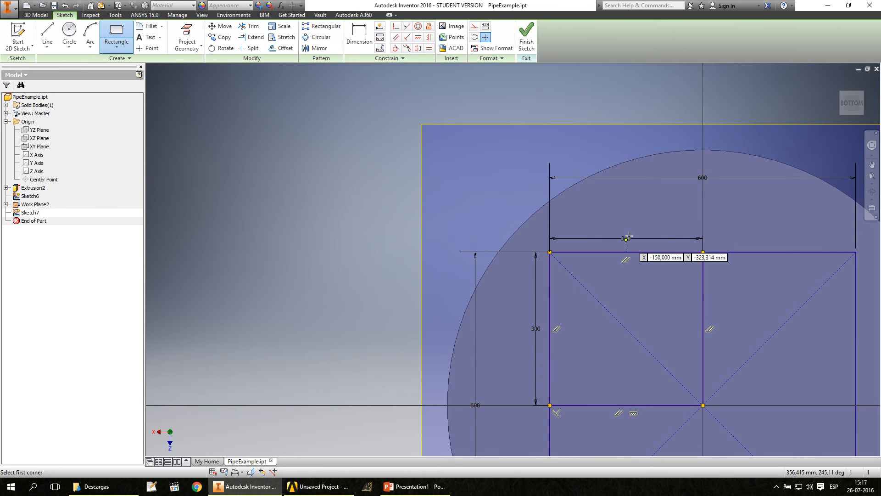
left_click(527, 37)
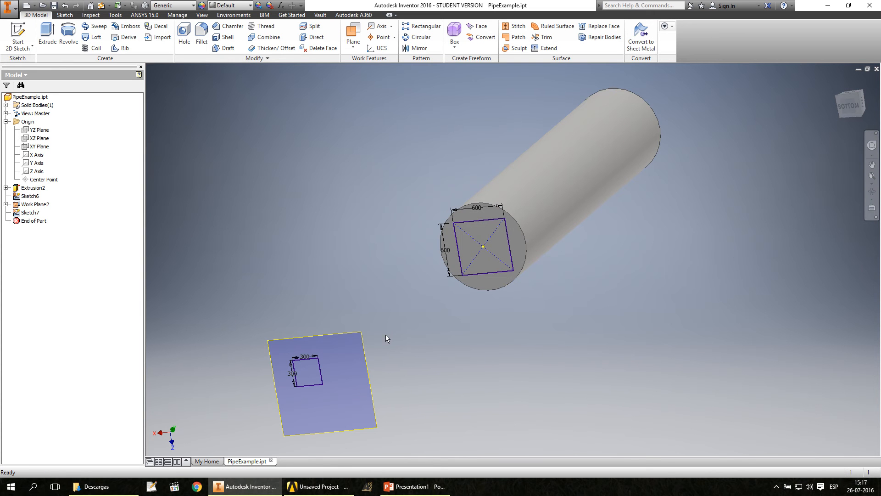
double_click(306, 357)
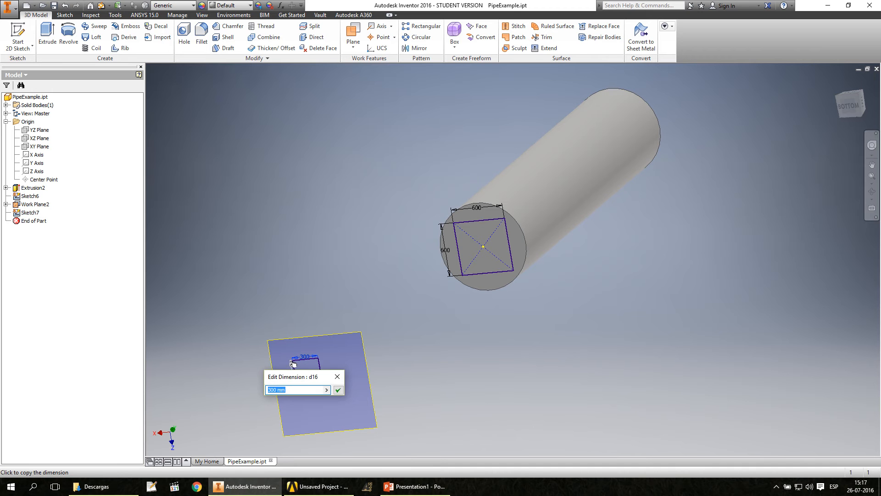
left_click(338, 390)
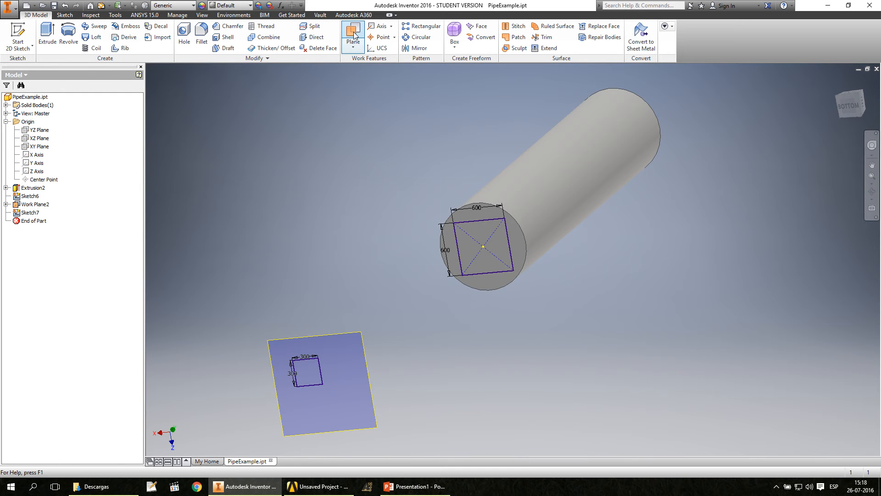
Create a work plane through the 600 mm square's diagonal at 90 degrees to the cylinder's end face
left_click(354, 50)
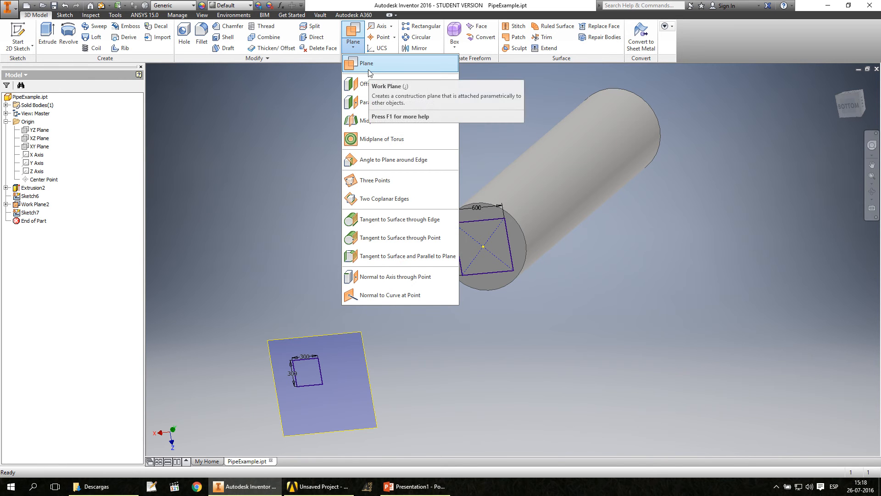
left_click(372, 67)
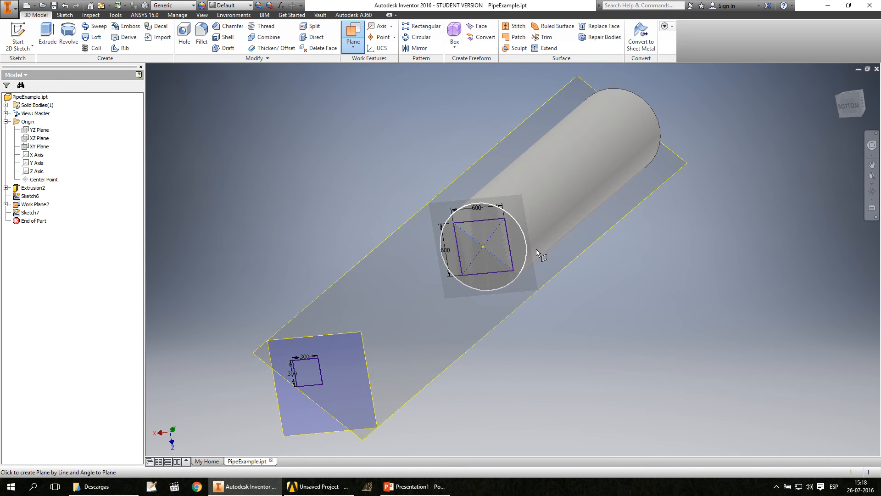
left_click(484, 253)
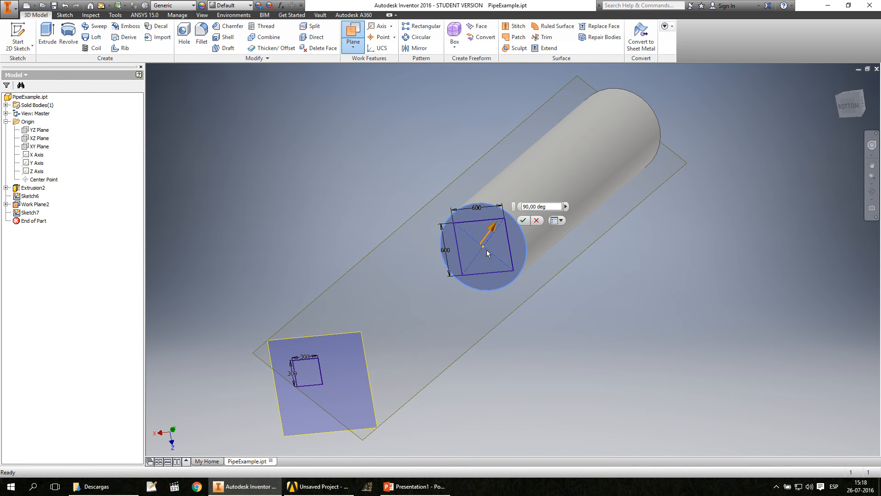
left_click(523, 221)
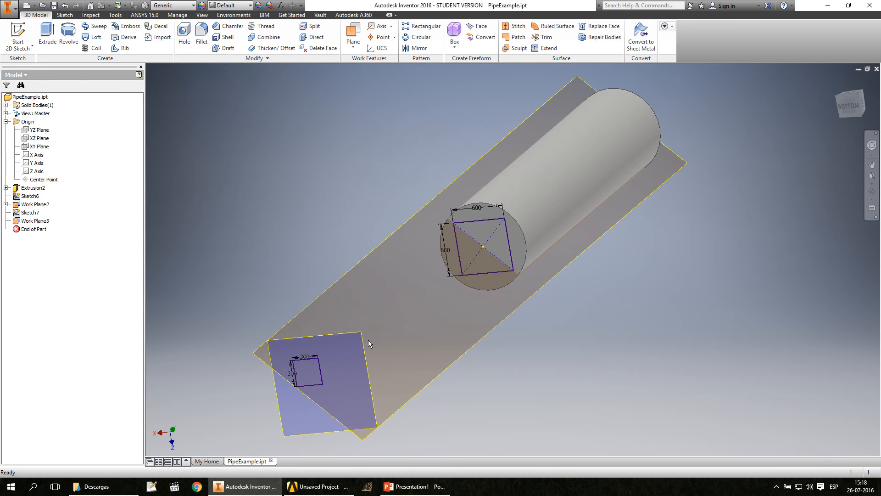
left_click(847, 107)
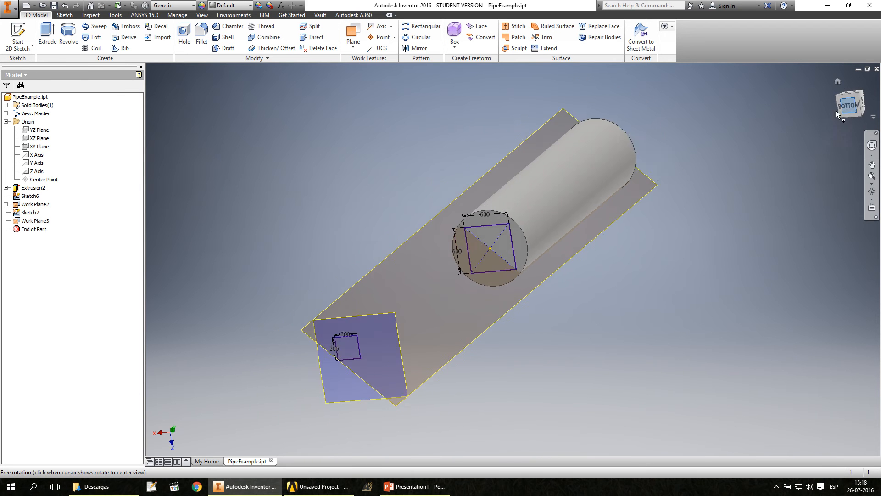
scroll(513, 261, "down", 10)
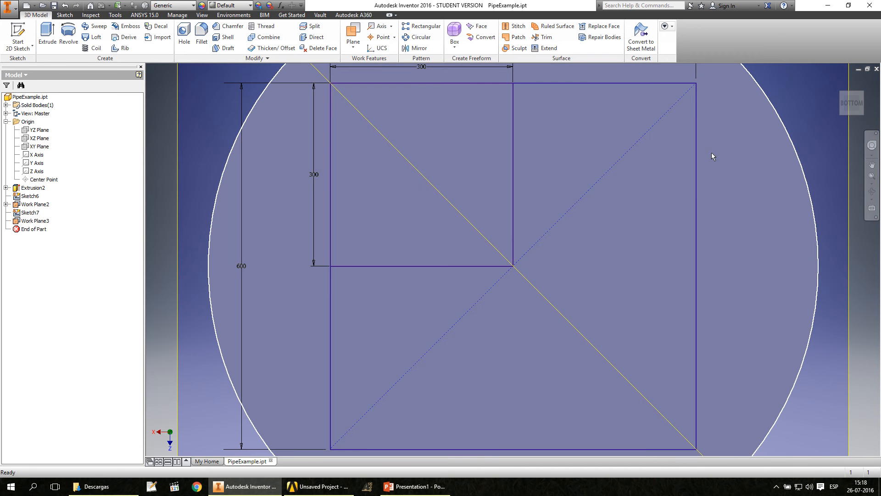
scroll(701, 224, "up", 5)
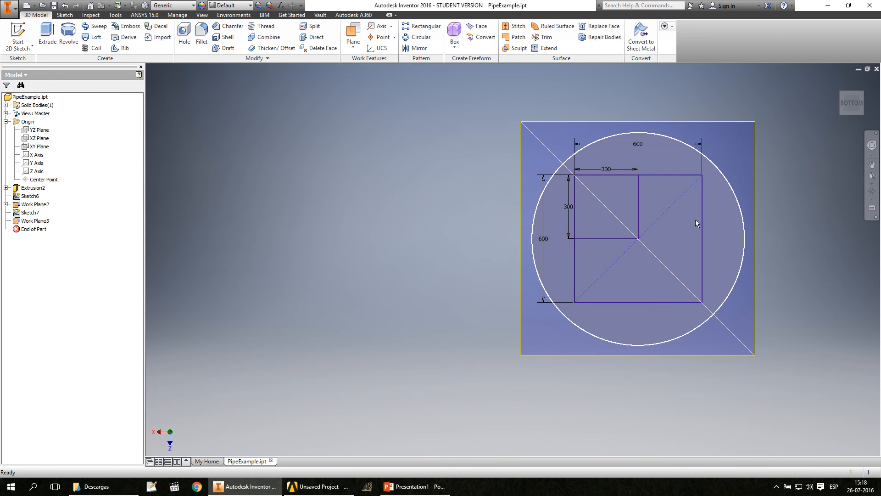
middle_click_drag(686, 229, 660, 232, "shift")
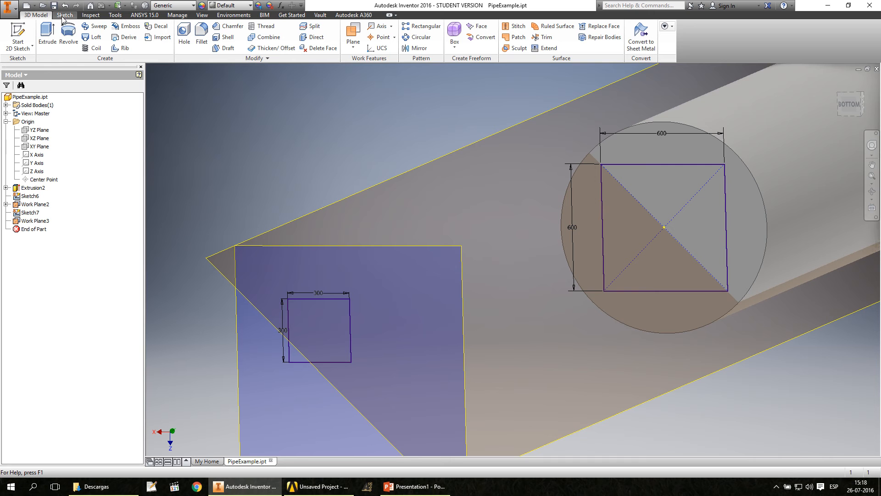
left_click(20, 39)
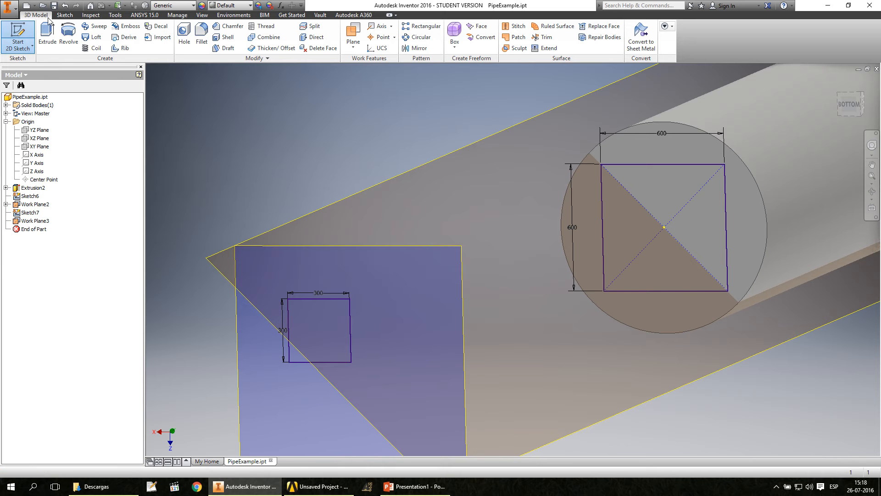
left_click(65, 15)
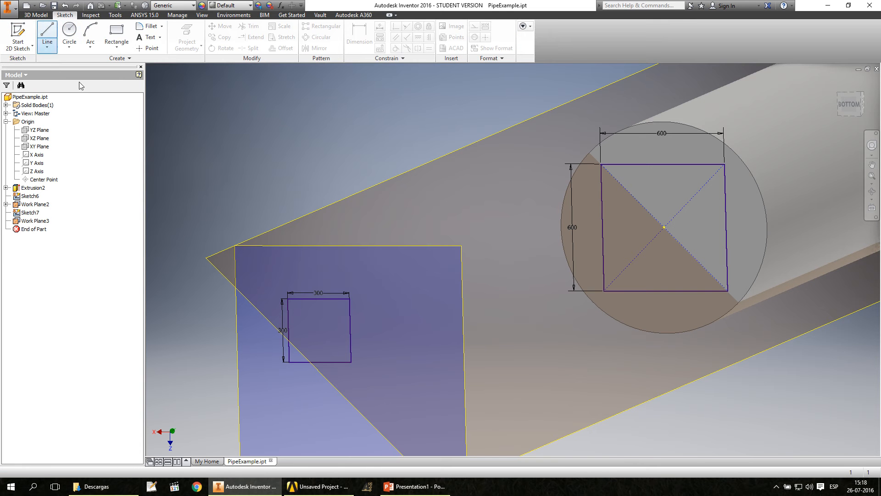
left_click(47, 36)
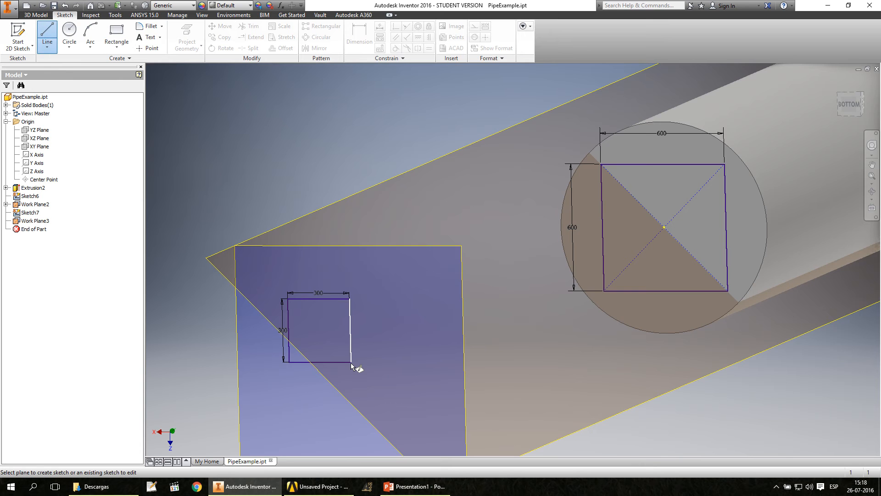
scroll(352, 364, "up", 3)
scroll(352, 361, "down", 5)
scroll(424, 363, "up", 5)
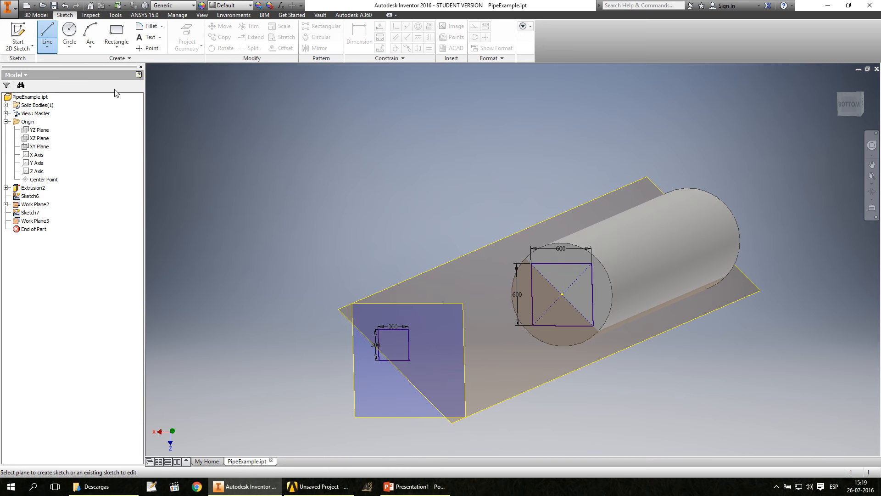
left_click(46, 47)
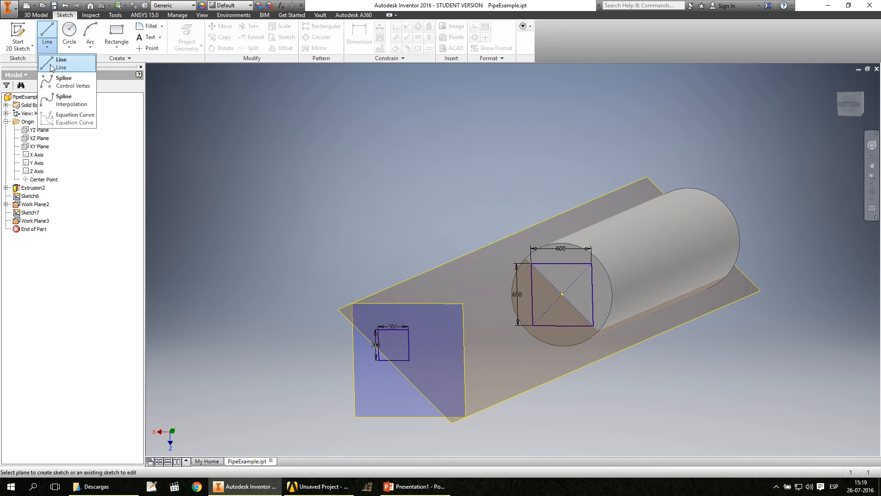
left_click(53, 66)
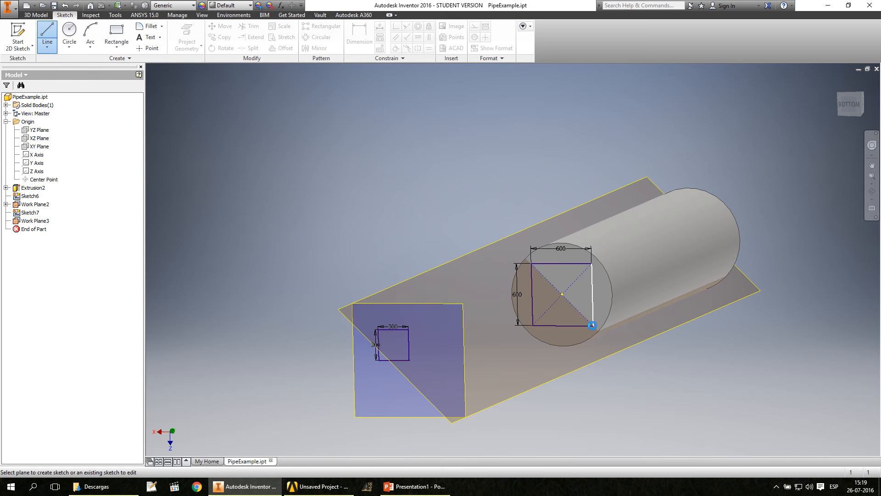
left_click(592, 324)
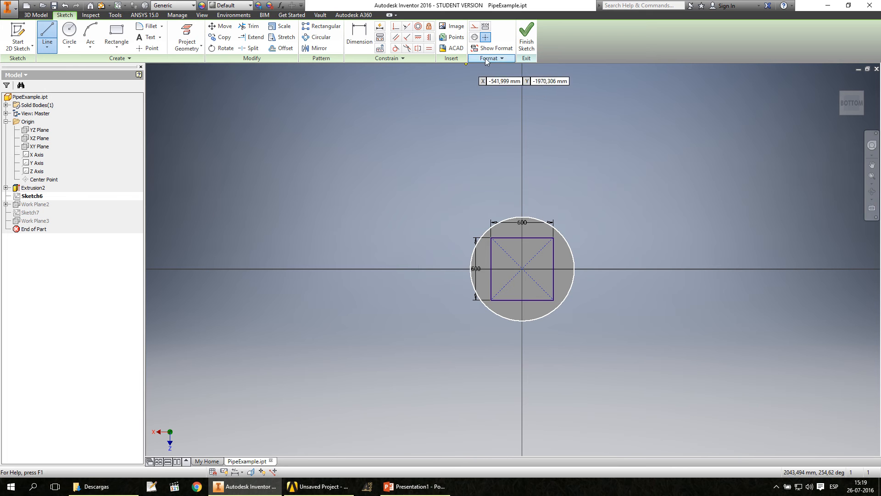
right_click(560, 111)
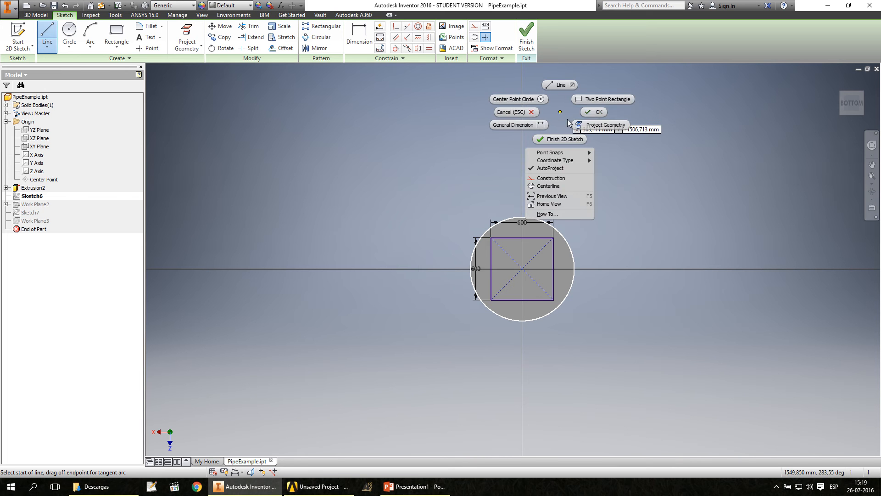
left_click(597, 113)
left_click(527, 37)
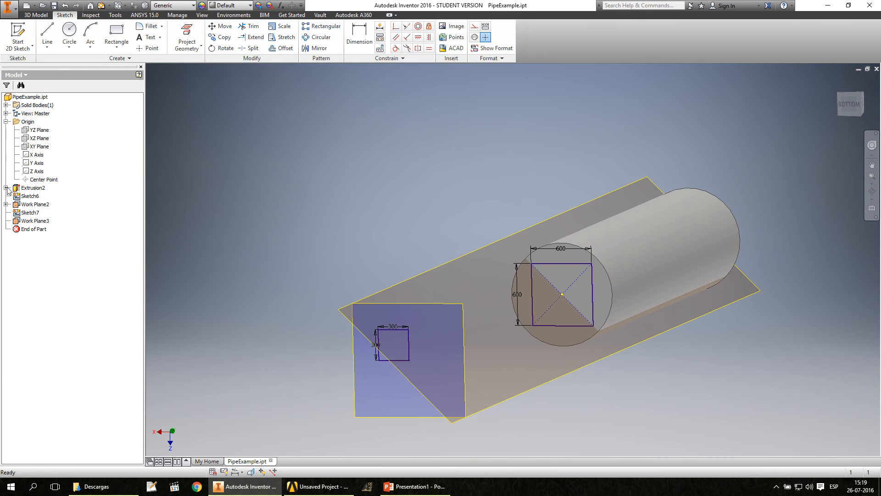
Try to sketch a line on the diagonal work plane from the 600 mm square's center toward the 300 mm square
left_click(41, 221)
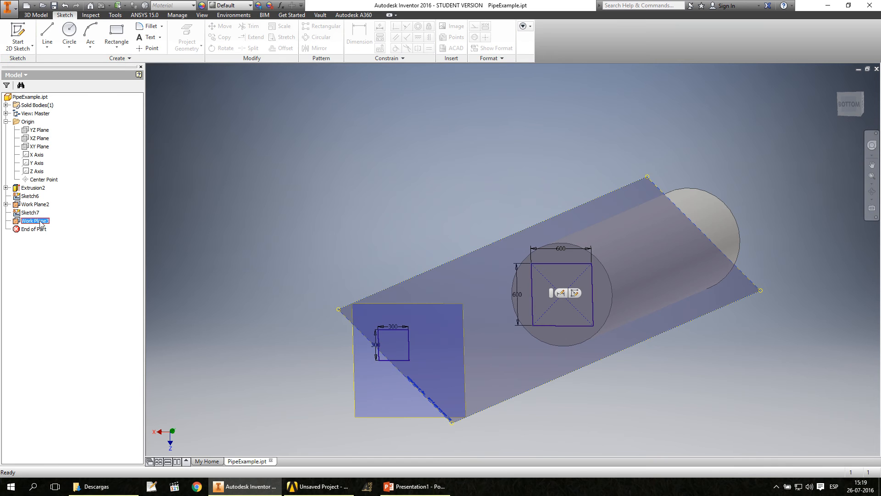
left_click(574, 293)
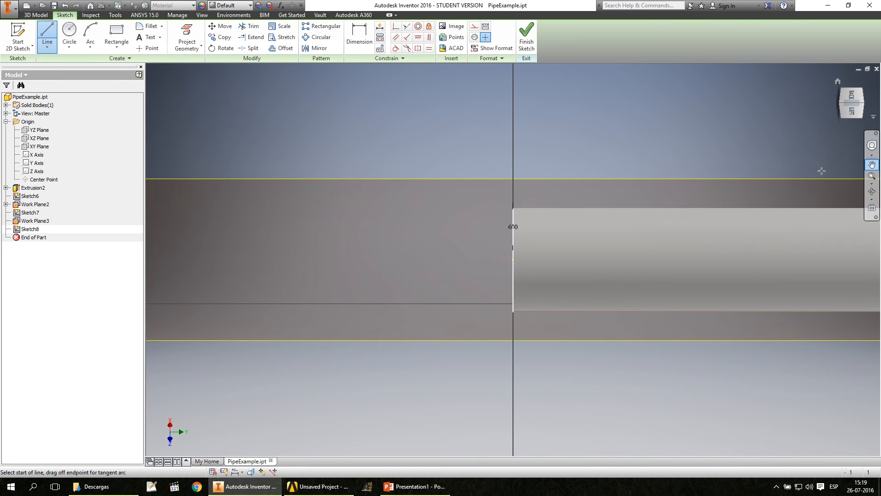
middle_click_drag(473, 258, 505, 276, "shift")
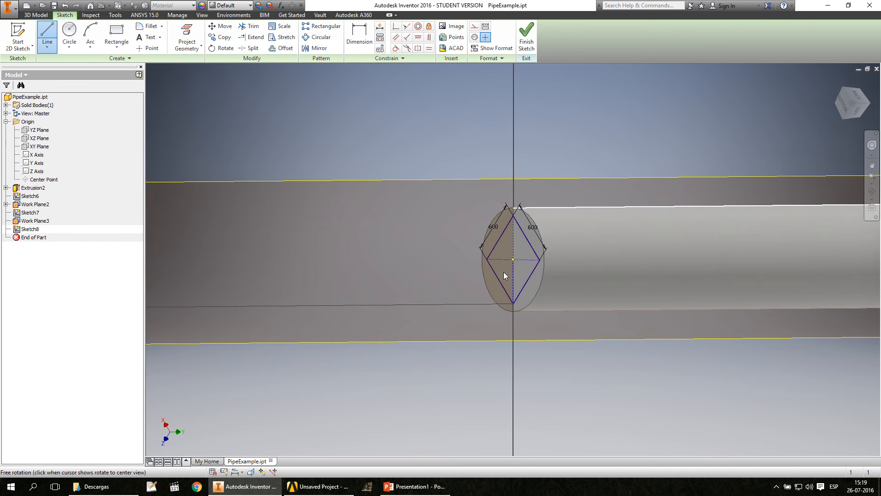
scroll(514, 306, "up", 5)
scroll(509, 301, "down", 9)
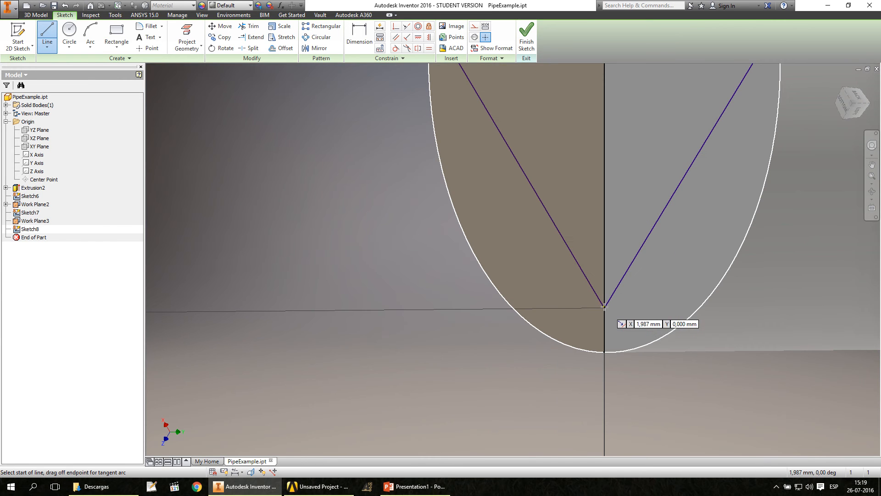
scroll(605, 306, "down", 4)
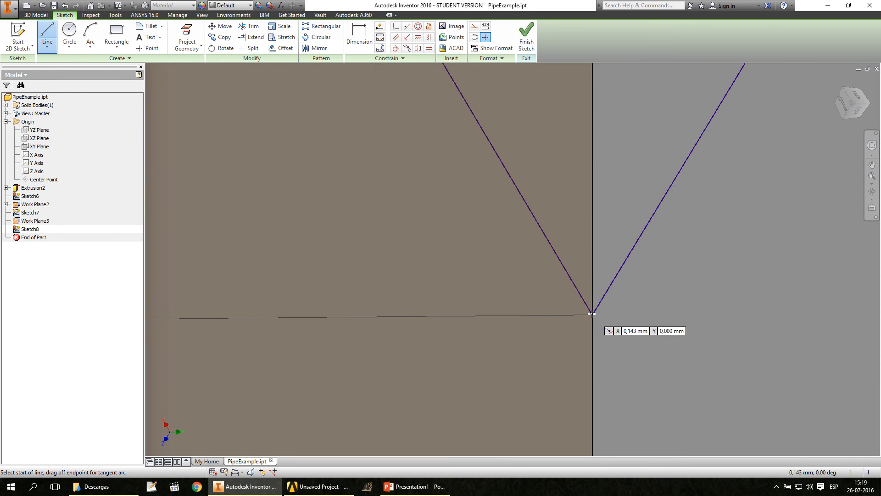
scroll(591, 313, "up", 5)
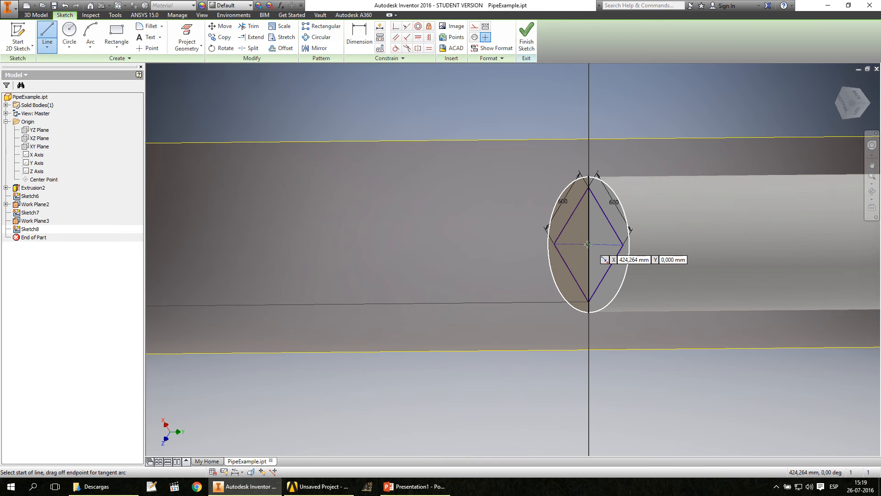
left_click(589, 244)
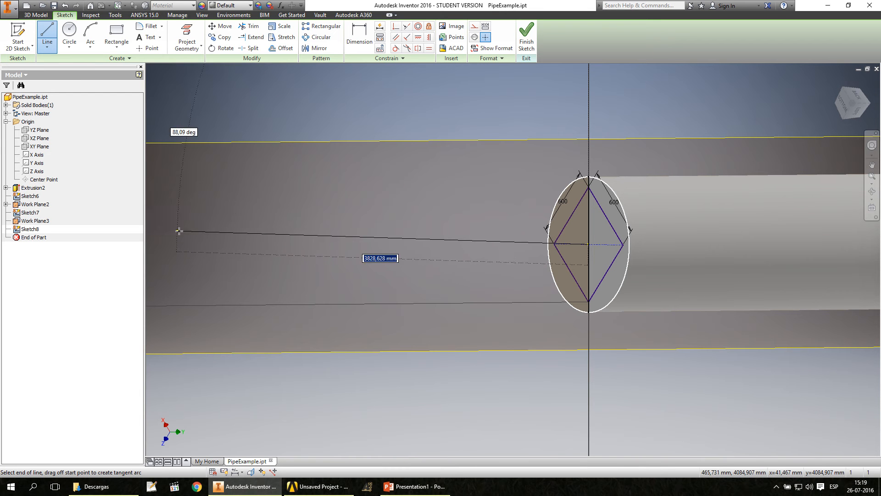
scroll(187, 229, "up", 5)
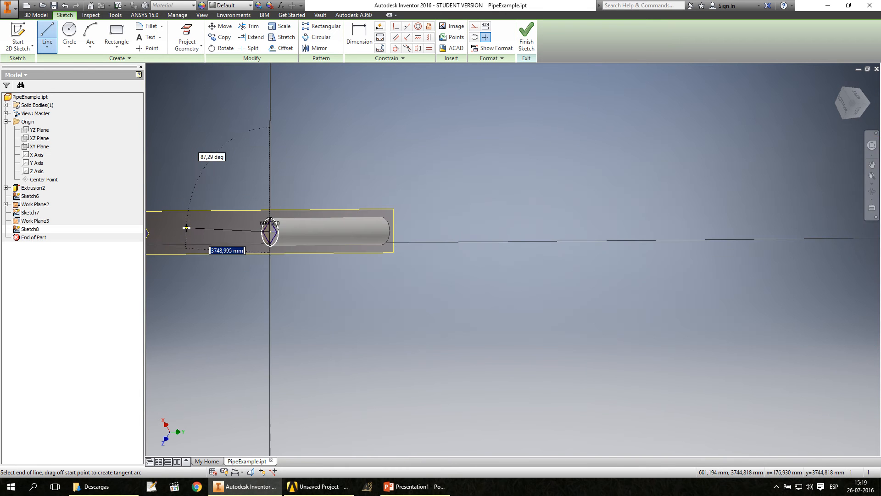
scroll(171, 229, "up", 2)
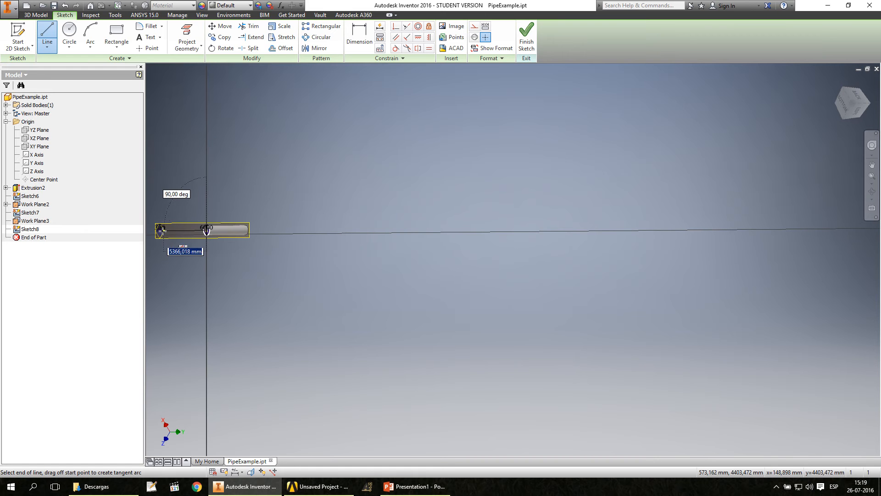
scroll(161, 229, "up", 2)
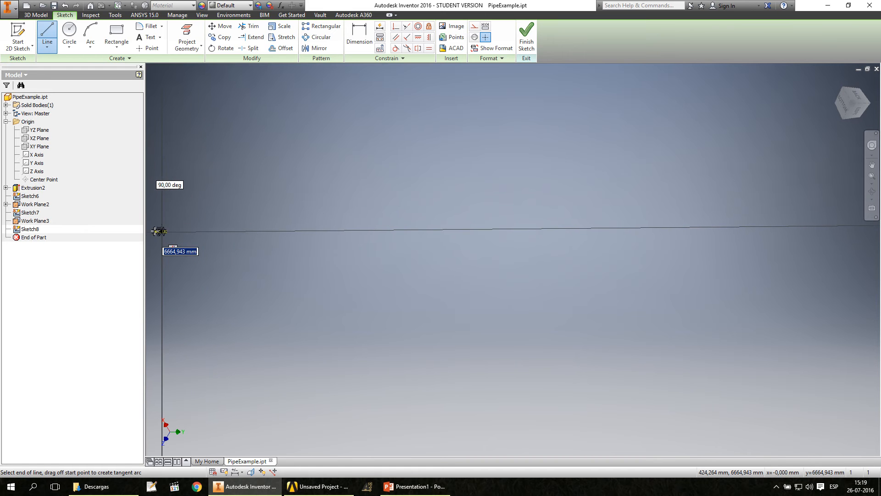
scroll(158, 229, "down", 7)
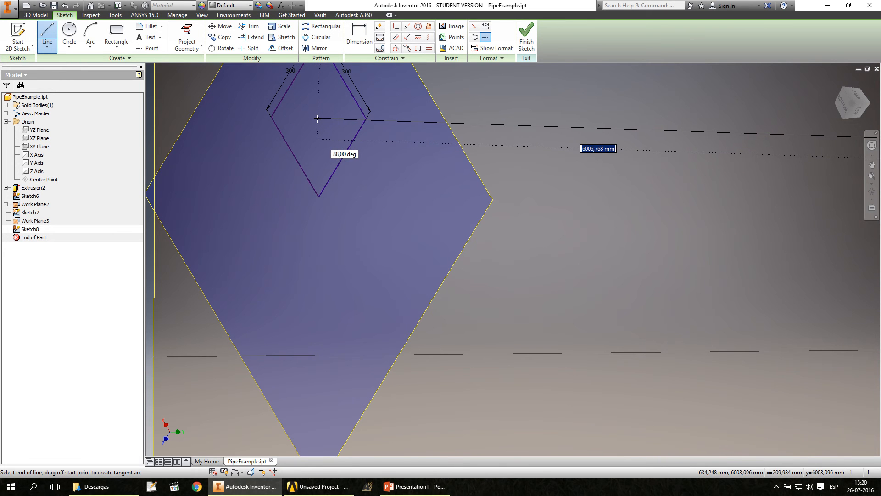
scroll(316, 118, "down", 2)
scroll(315, 117, "up", 5)
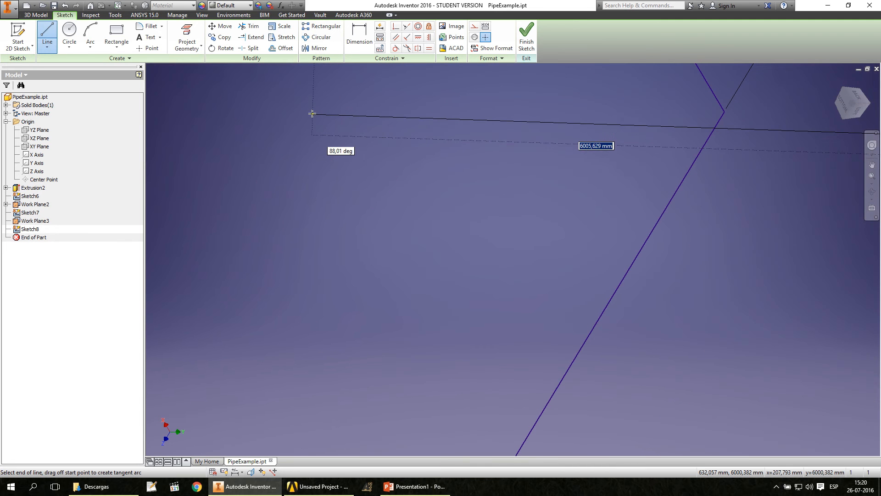
scroll(312, 113, "down", 3)
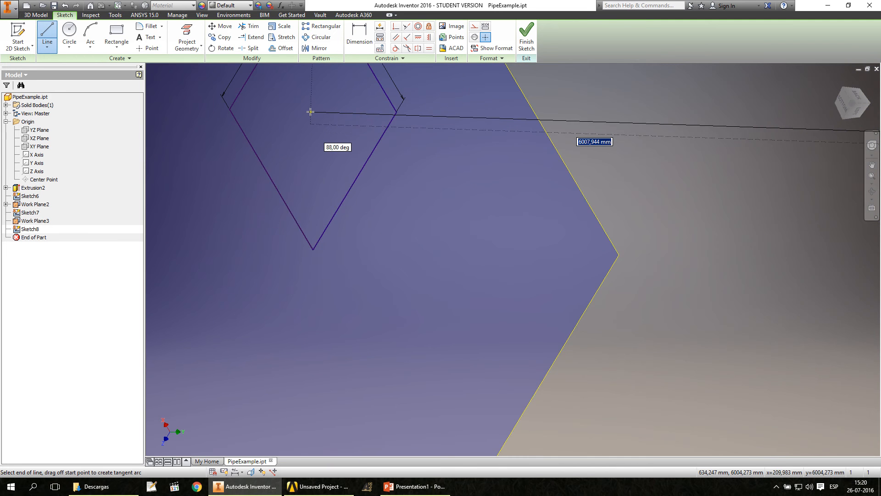
scroll(310, 111, "down", 4)
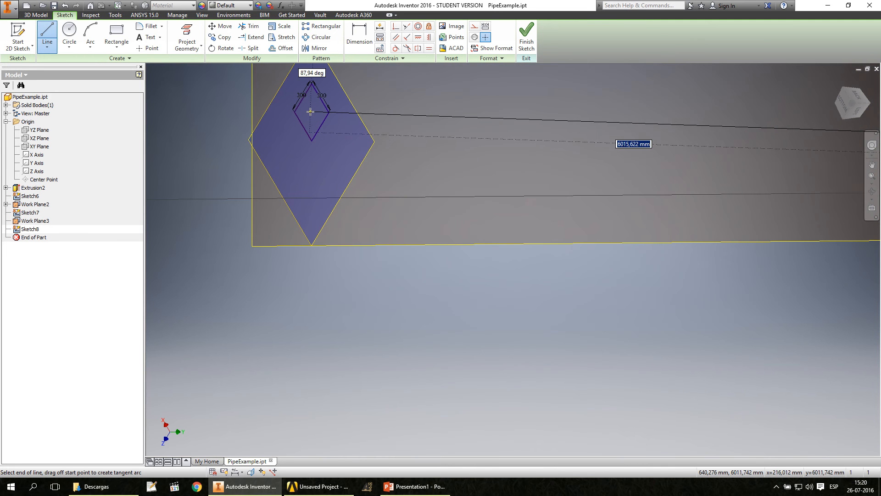
right_click(395, 123)
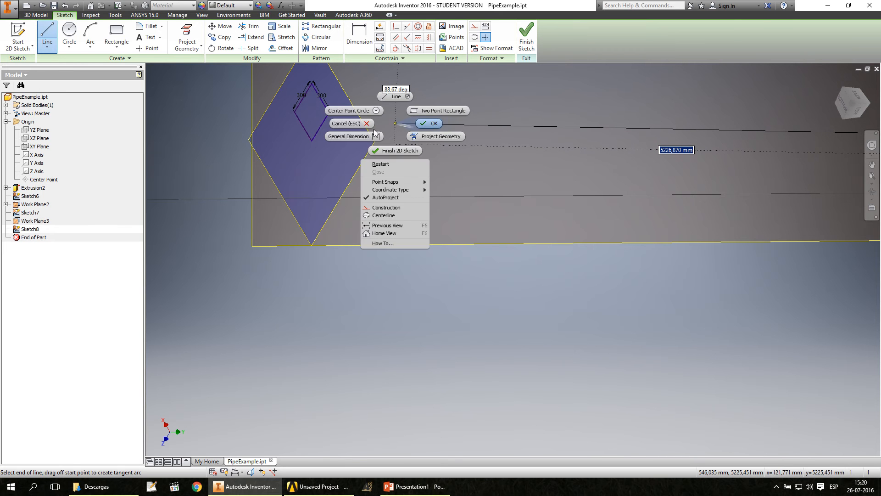
left_click(349, 124)
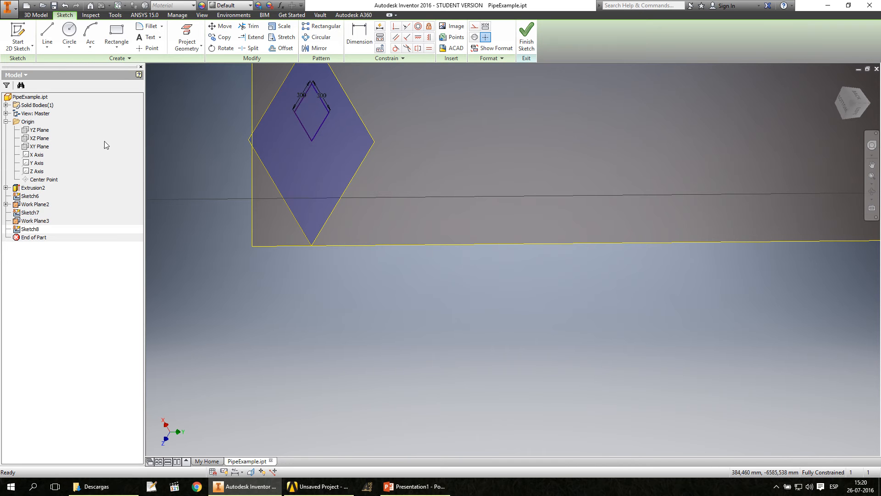
Finish the empty sketch on the diagonal work plane and delete it
right_click(32, 213)
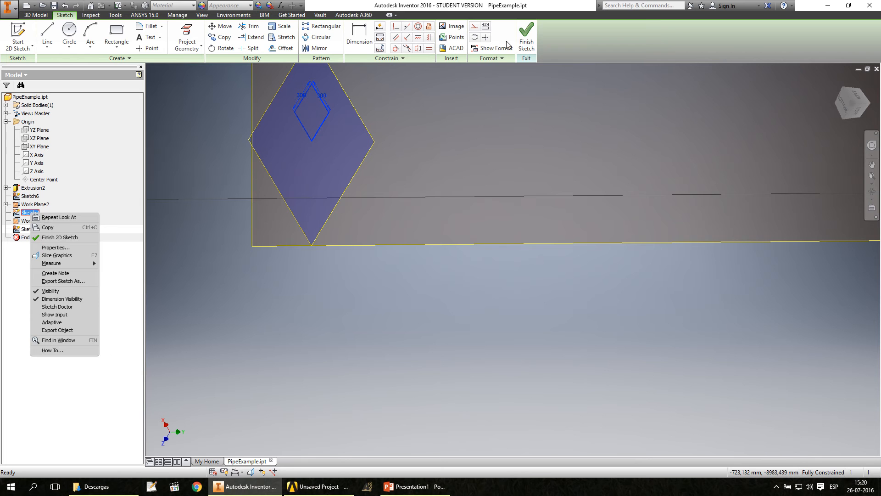
left_click(534, 40)
left_click(532, 40)
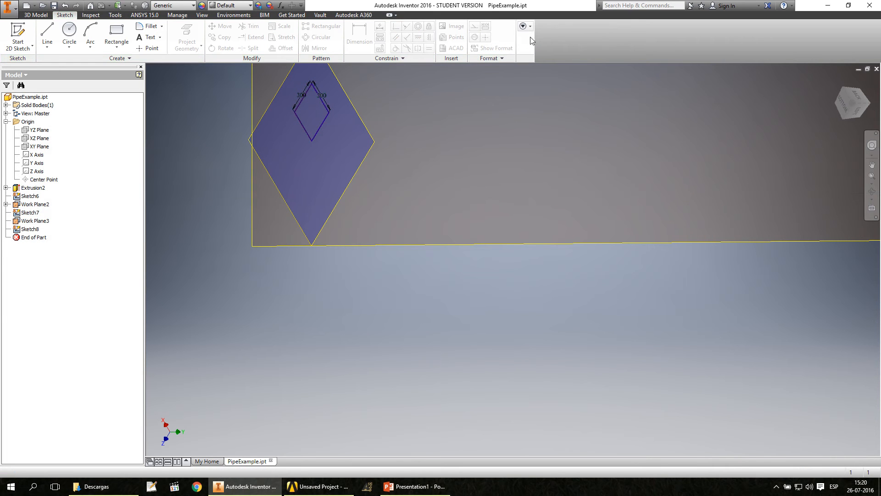
right_click(31, 231)
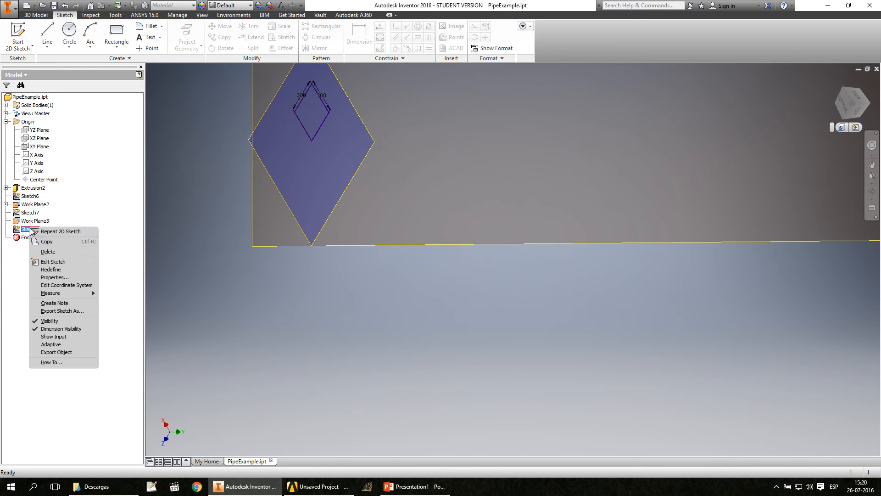
left_click(59, 252)
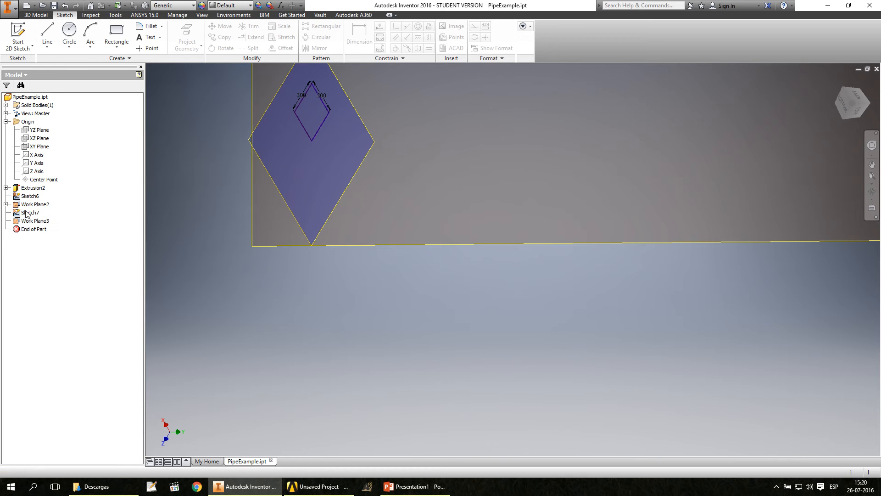
Delete the 300 mm square's sketch from the offset work plane
left_click(29, 213)
right_click(28, 215)
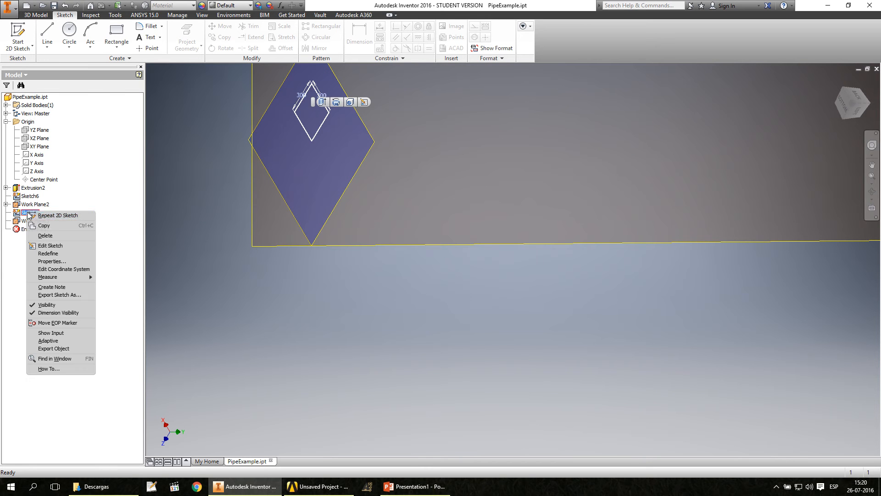
left_click(48, 236)
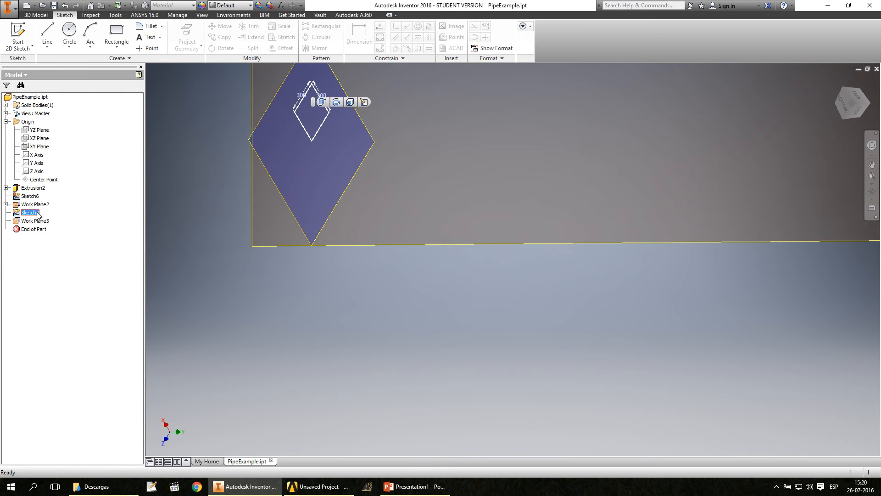
right_click(38, 215)
left_click(51, 237)
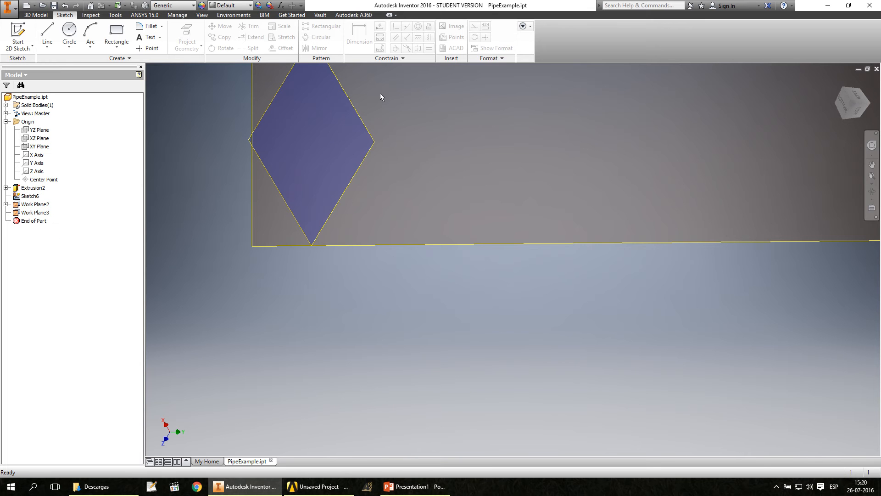
Start a sketch on the offset work plane and place a center rectangle's center at about X -150 mm, Y 150 mm
left_click(18, 34)
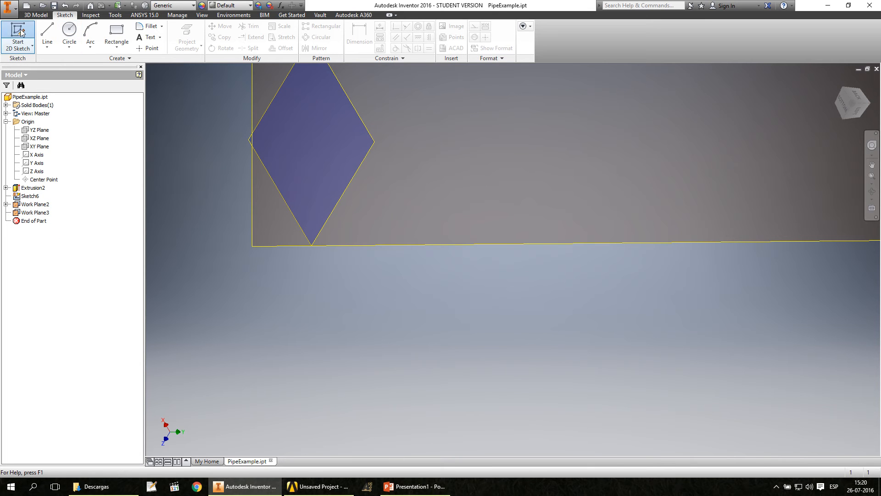
left_click(121, 47)
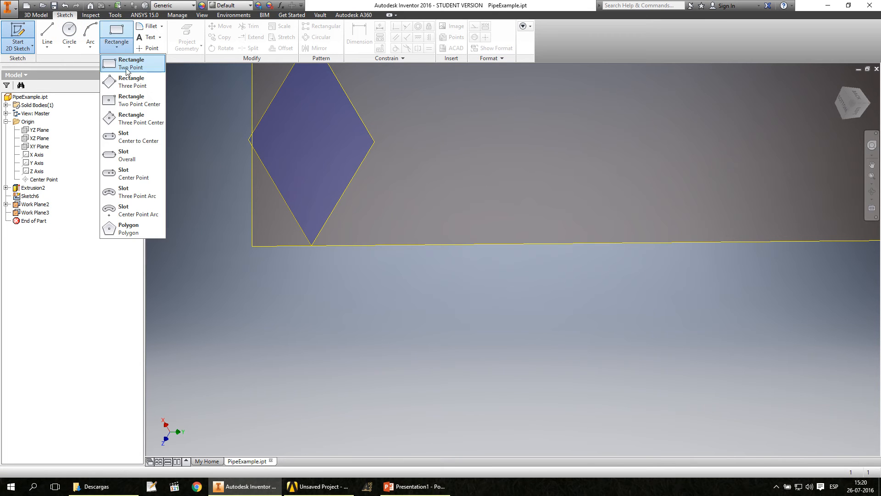
left_click(112, 101)
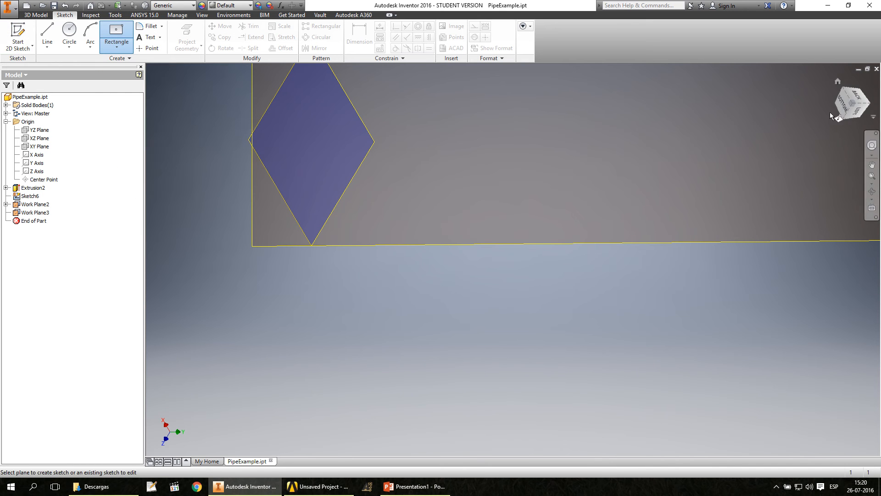
left_click(843, 104)
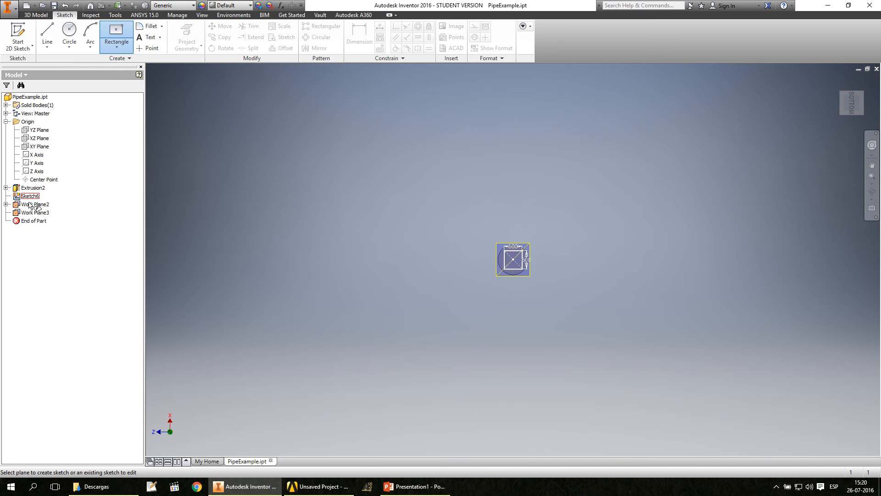
left_click(30, 209)
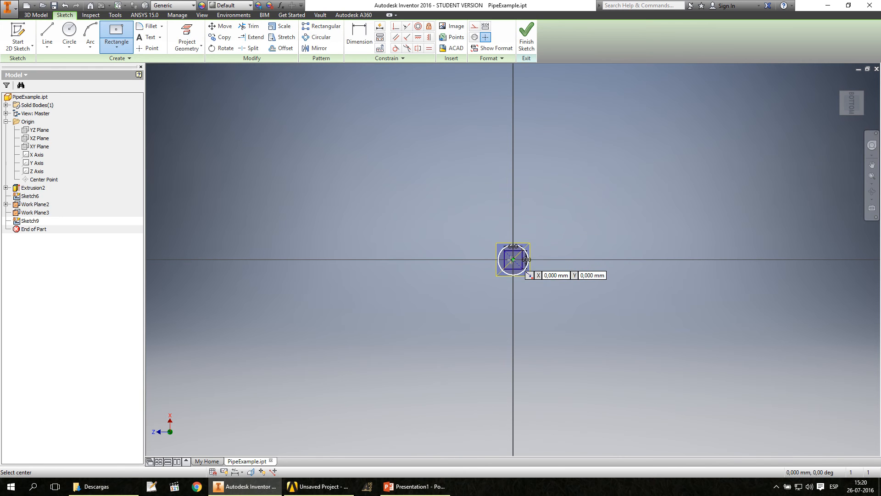
scroll(512, 258, "up", 10)
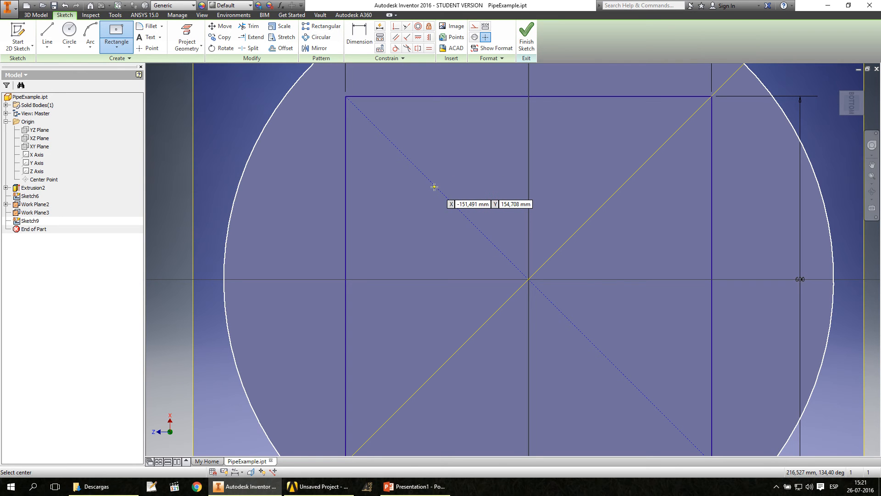
scroll(434, 187, "up", 10)
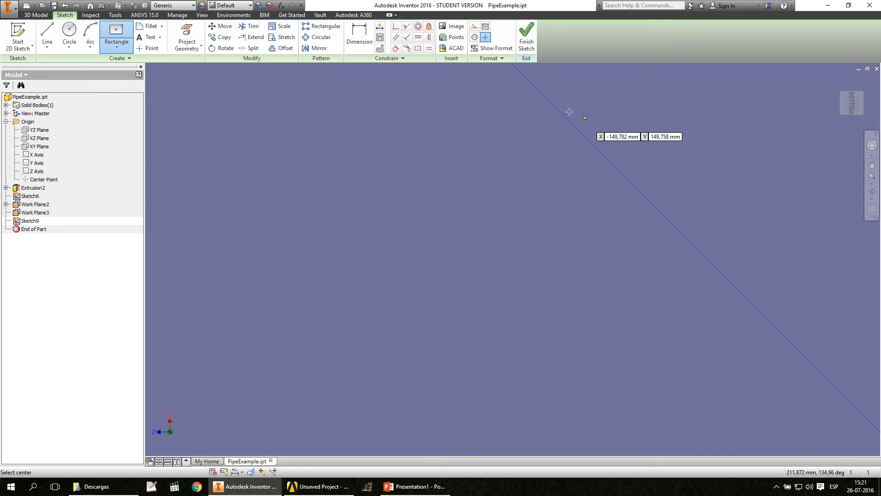
middle_click_drag(505, 120, 532, 323)
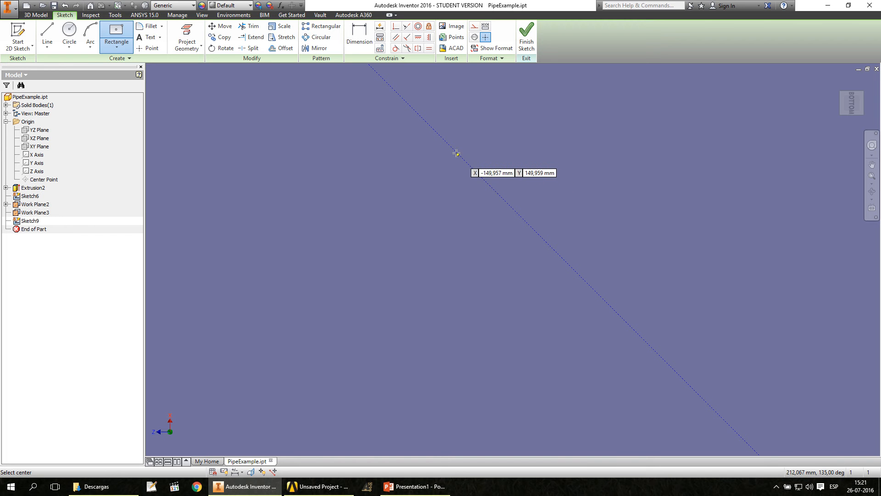
middle_click_drag(432, 127, 525, 247)
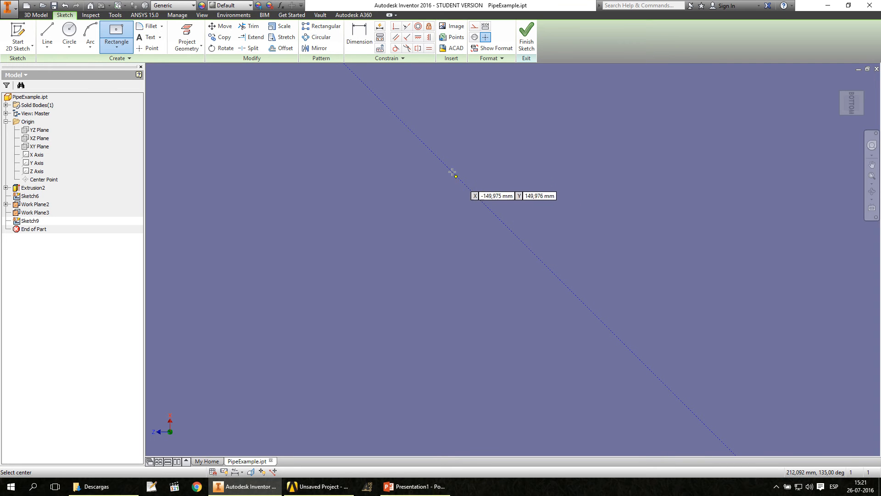
key("F2")
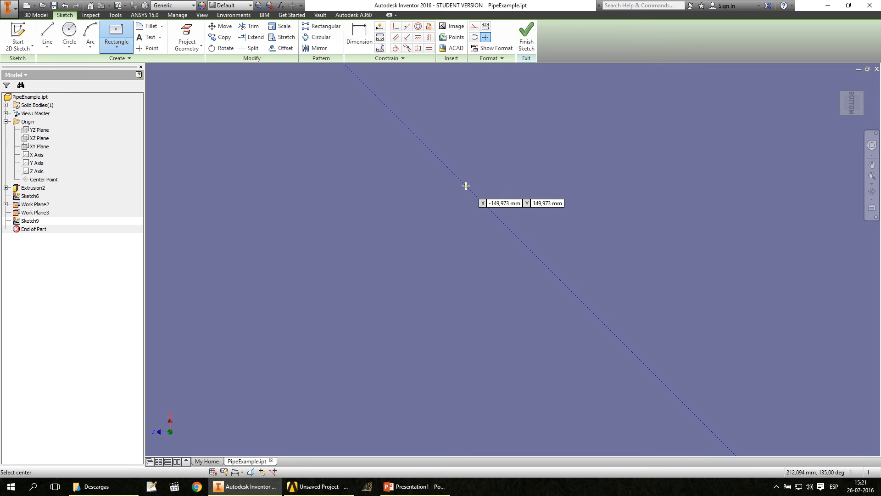
key("F2")
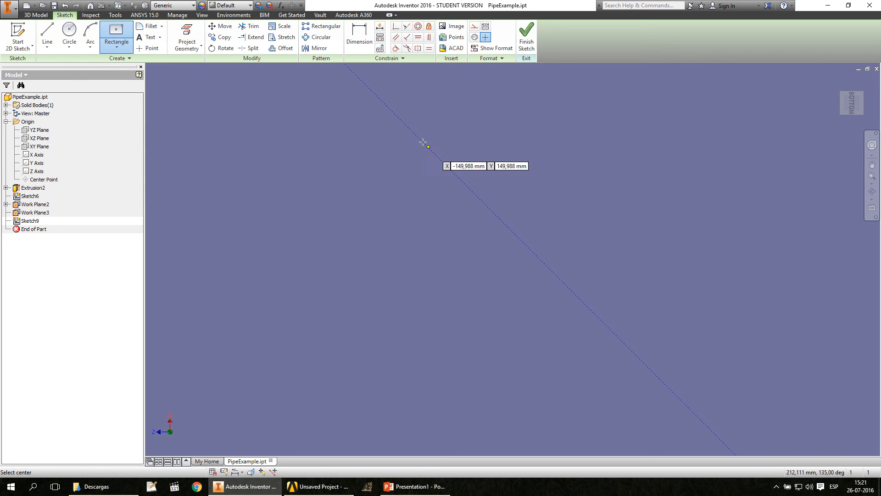
left_click(393, 111)
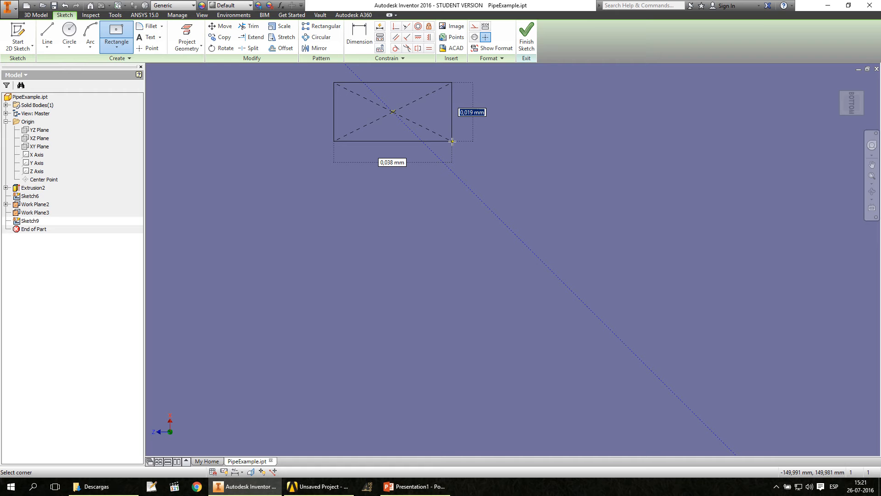
Size the center rectangle to 300 mm by 300 mm and finish the sketch on the offset work plane
type("3")
type("00,000 mm")
key("Tab")
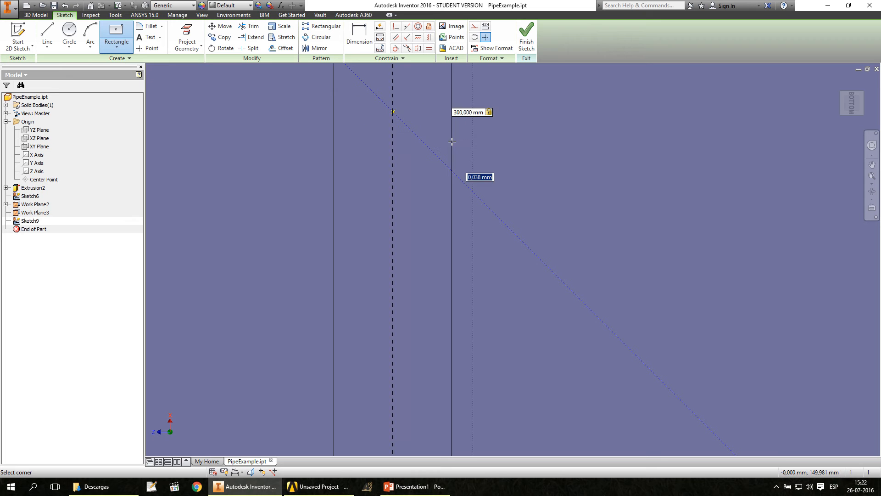
type("3")
key("Return")
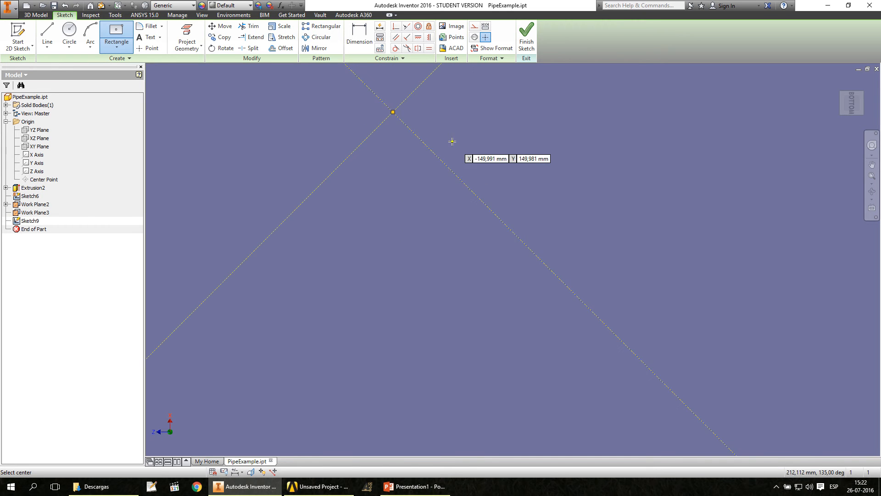
scroll(643, 238, "down", 3)
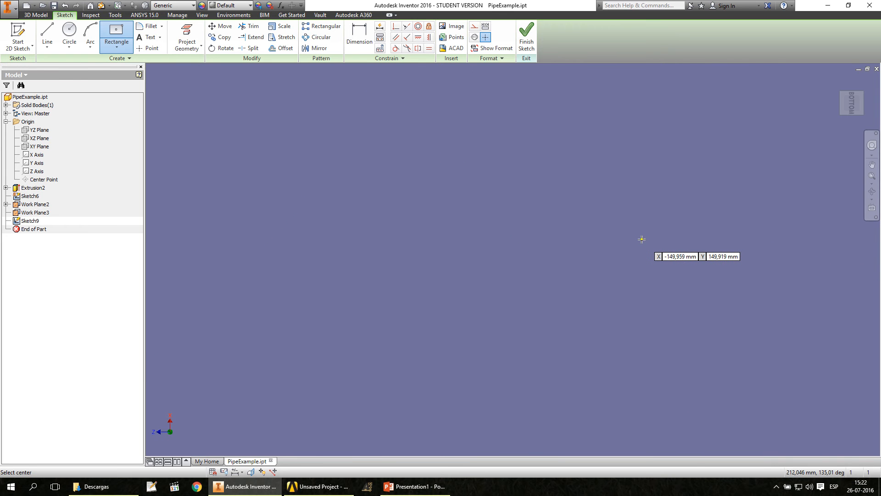
scroll(641, 239, "up", 10)
scroll(641, 243, "up", 5)
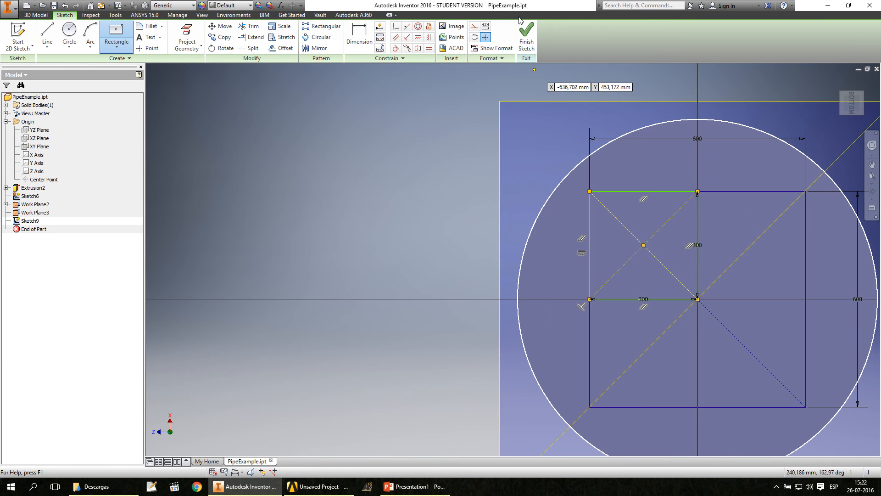
left_click(528, 38)
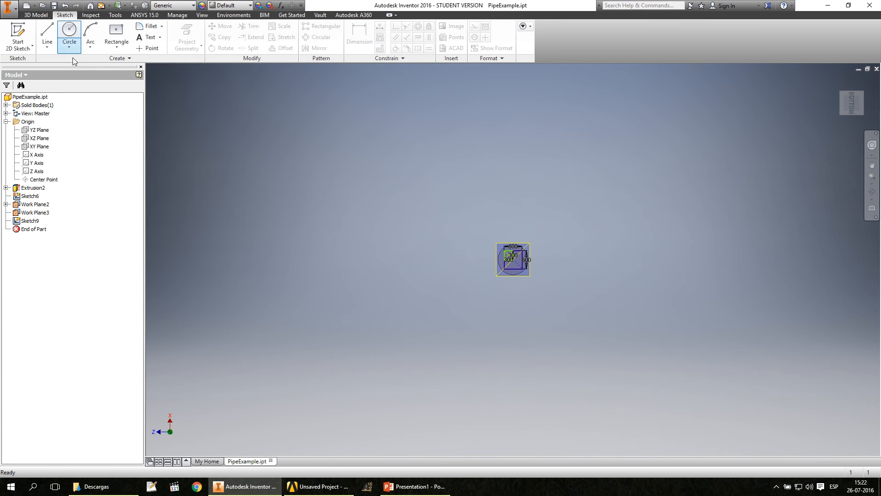
Start a sketch on the diagonal work plane and begin a line at the 600 mm square's center
left_click(36, 213)
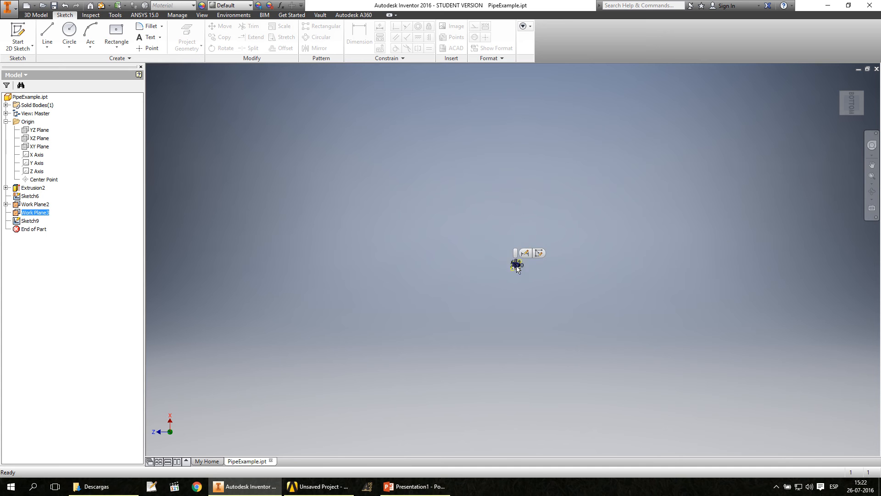
scroll(515, 264, "up", 10)
scroll(469, 222, "down", 5)
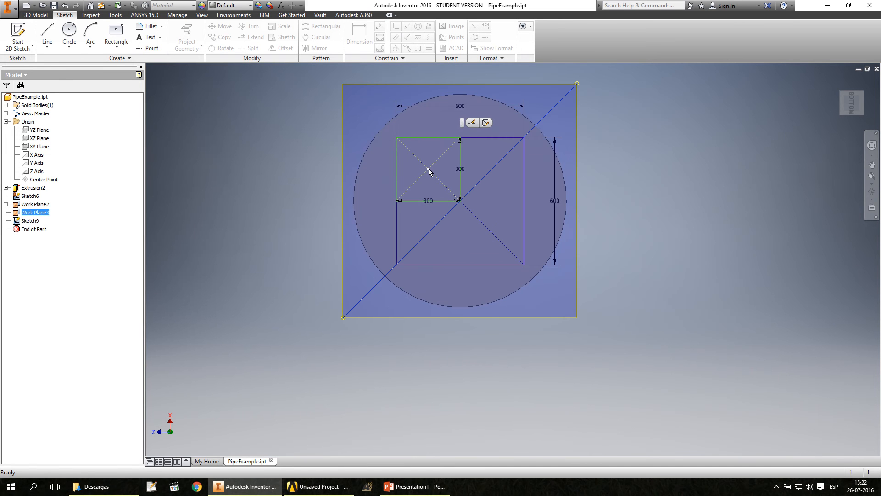
left_click(48, 33)
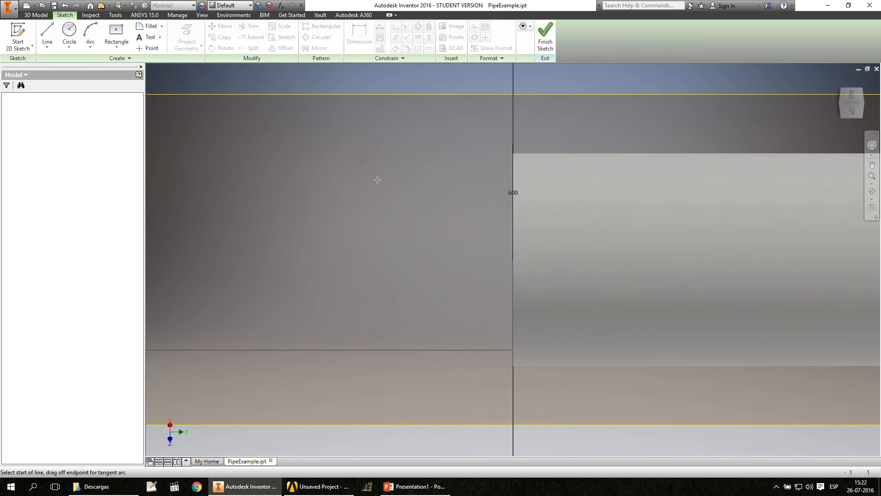
scroll(476, 220, "up", 6)
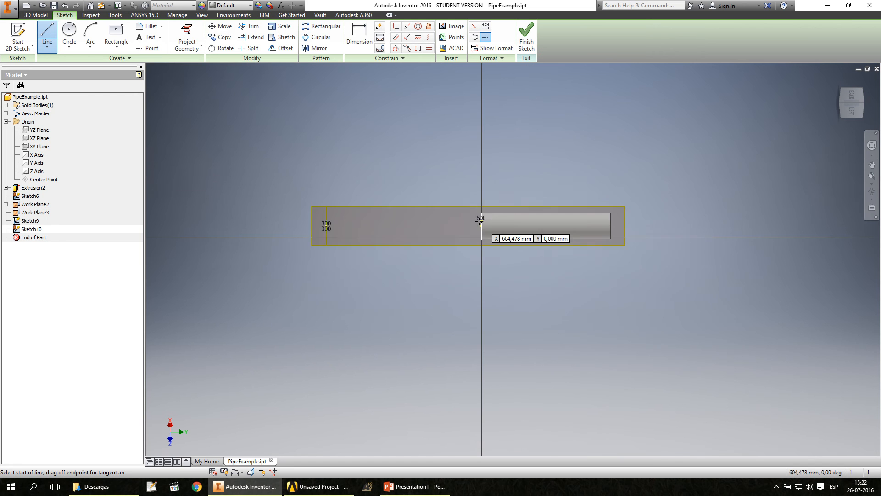
scroll(478, 221, "down", 2)
scroll(480, 231, "down", 4)
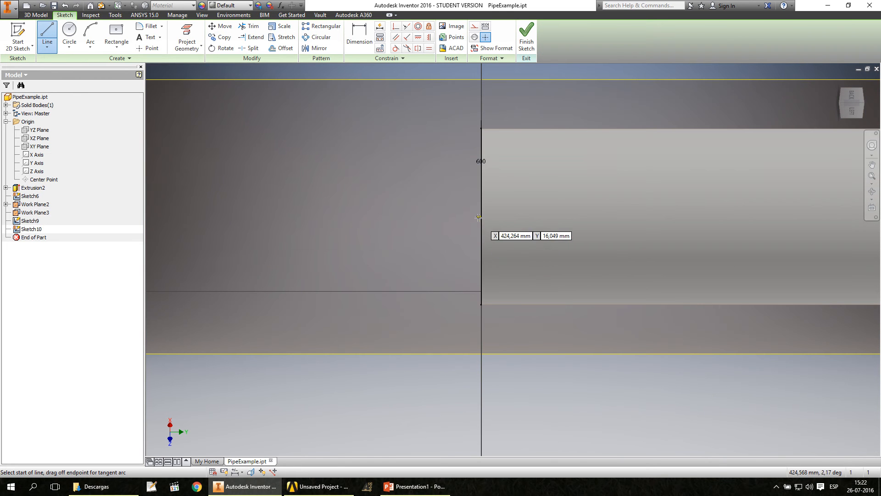
left_click(481, 216)
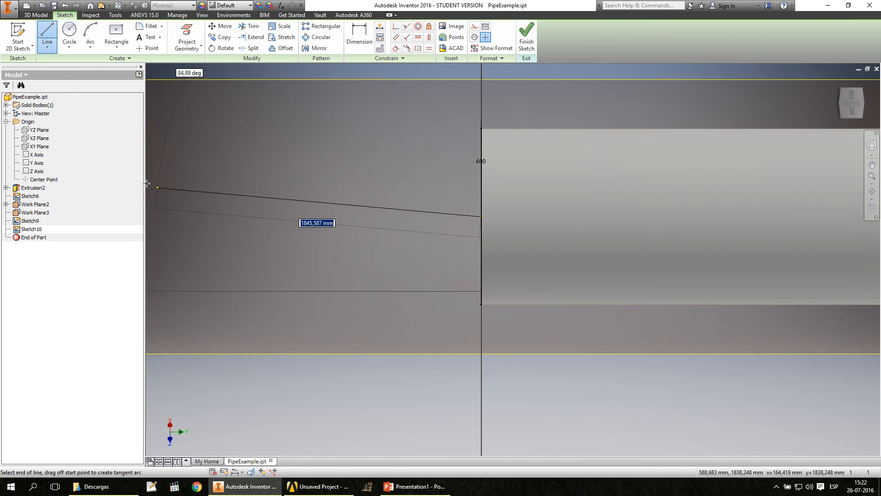
Try to end the line at the 300 mm square's center, and finish the sketch on the diagonal work plane
scroll(194, 190, "up", 4)
scroll(178, 190, "up", 4)
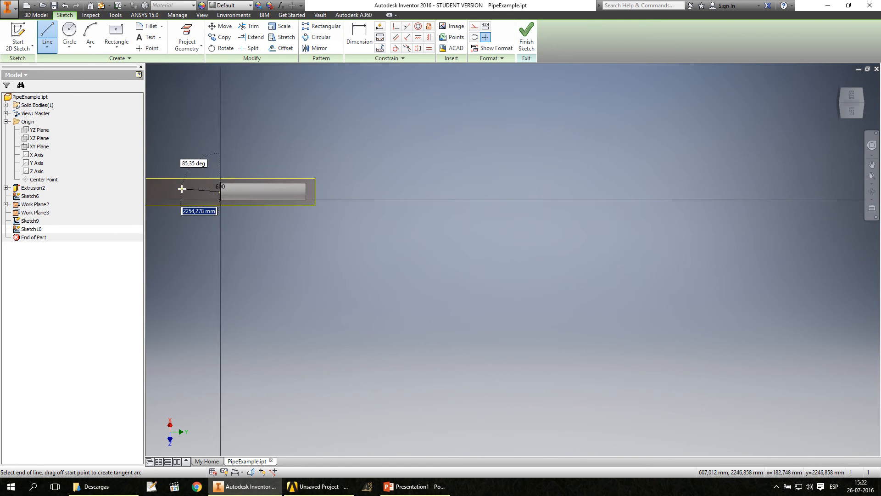
scroll(150, 192, "down", 8)
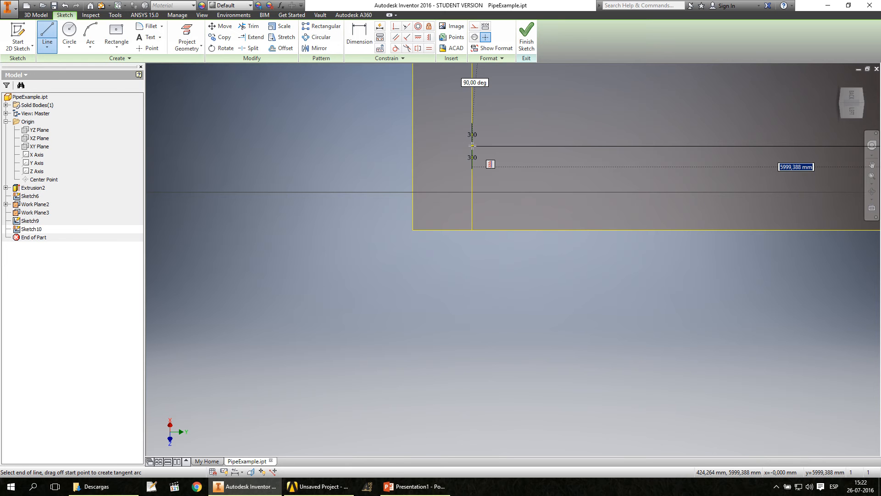
scroll(473, 145, "down", 3)
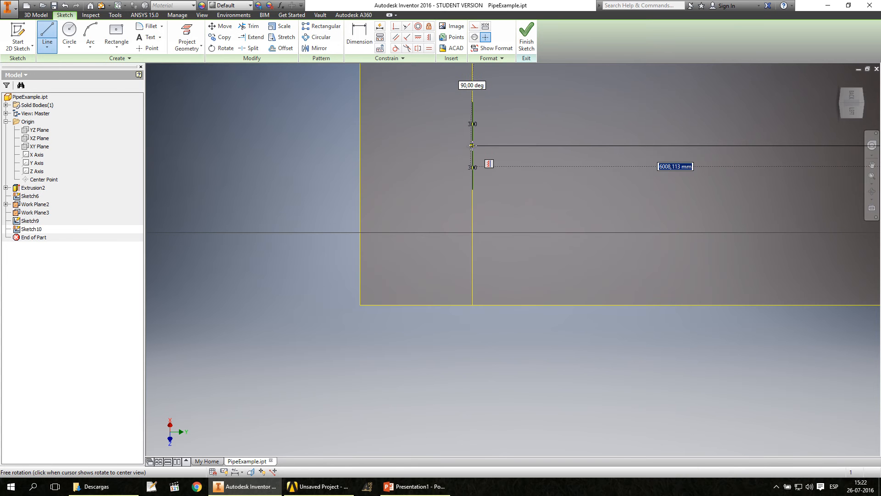
middle_click_drag(472, 146, 519, 152, "shift")
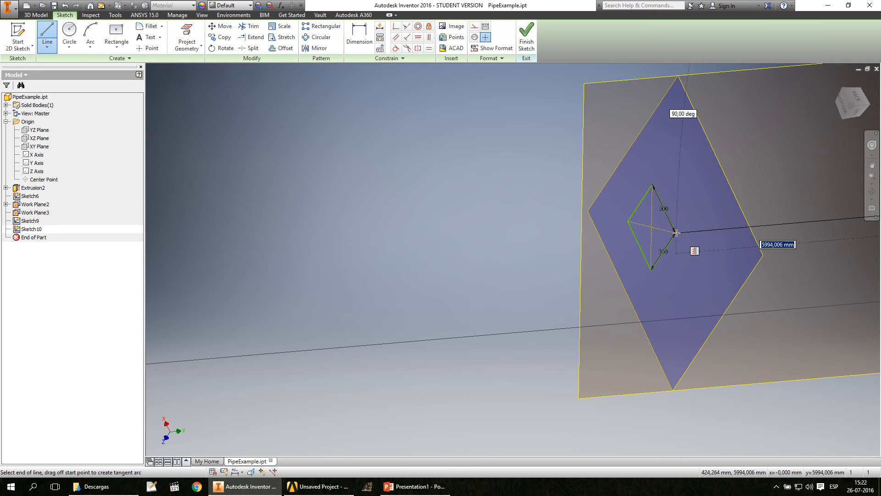
scroll(675, 233, "up", 5)
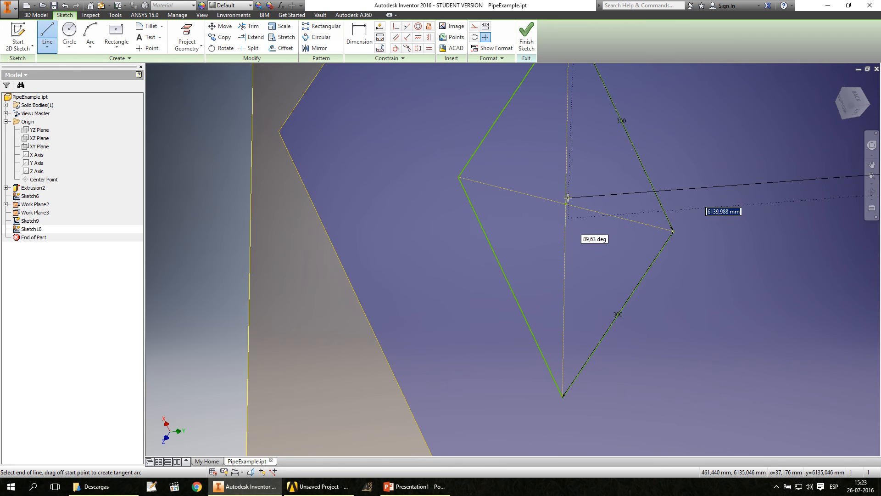
right_click(591, 190)
left_click(531, 32)
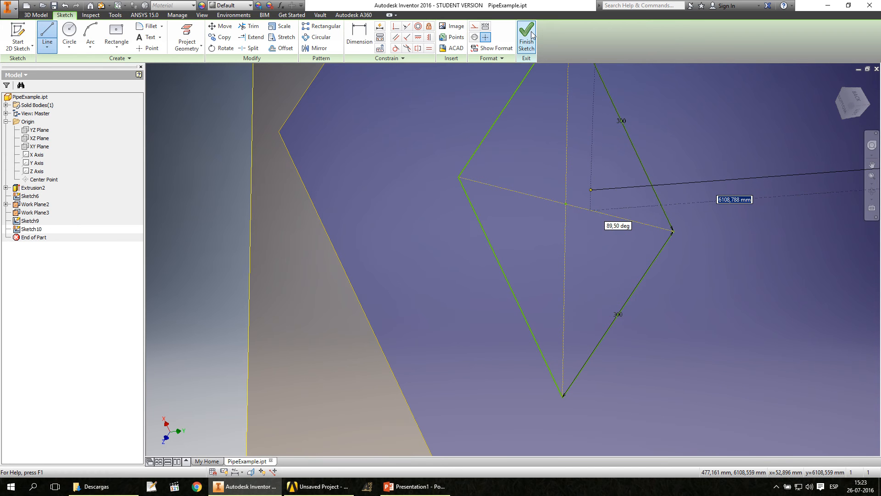
left_click(531, 45)
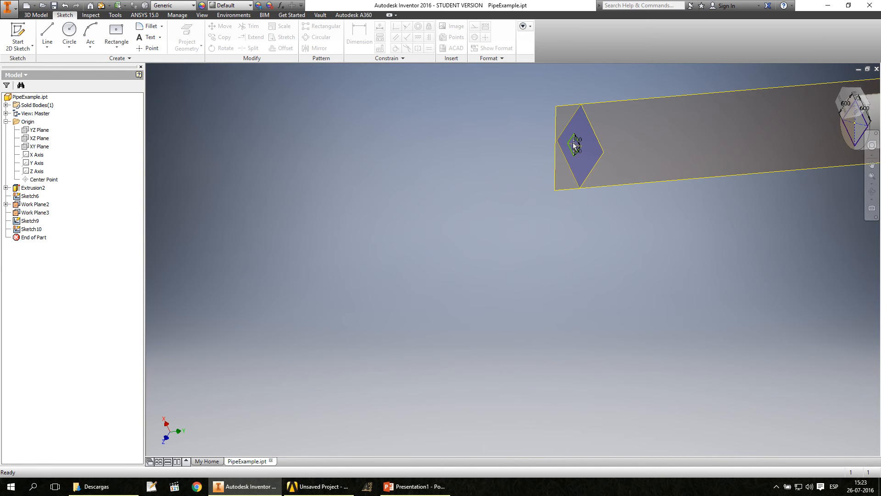
Delete the diagonal work plane together with its dependent sketch
left_click(43, 214)
right_click(43, 214)
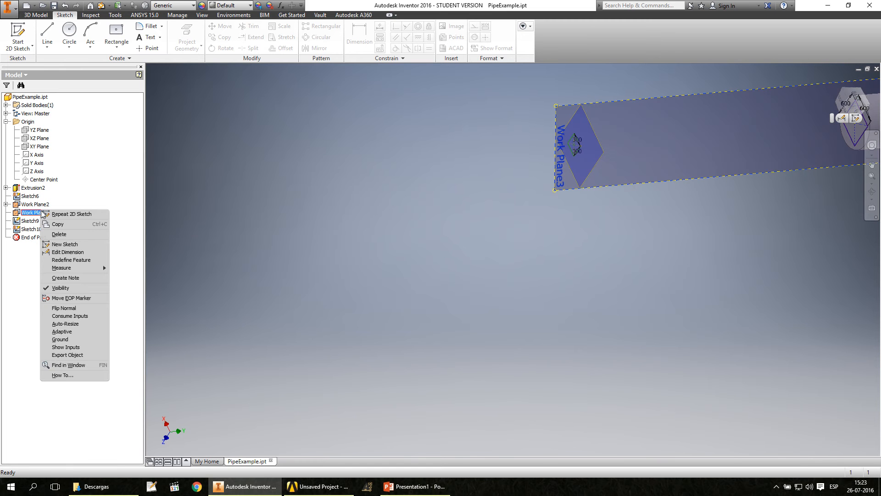
left_click(59, 234)
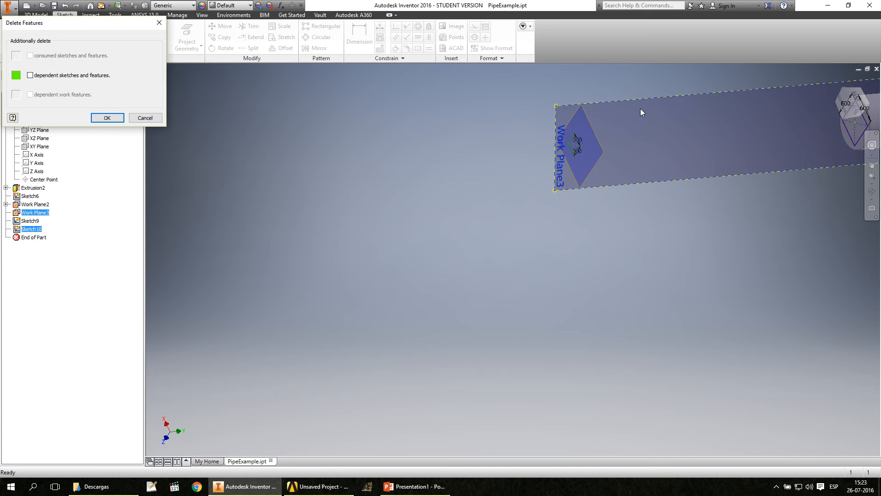
left_click(107, 118)
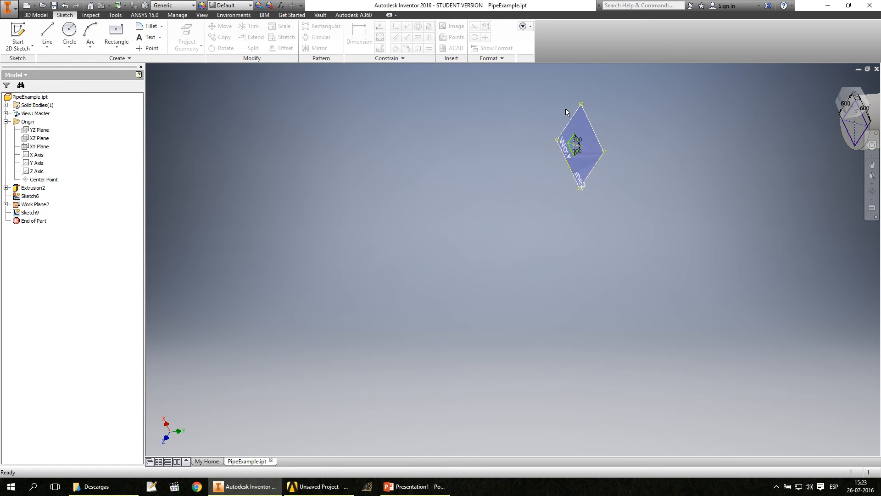
Create a work plane through the 300 mm square's center point and the diagonal of the 600 mm square
scroll(576, 141, "up", 5)
scroll(576, 140, "down", 8)
left_click(574, 144)
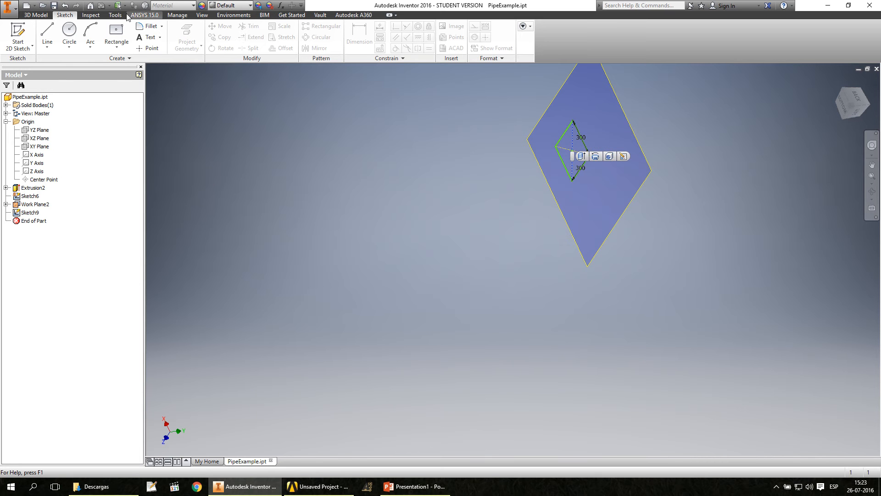
left_click(35, 15)
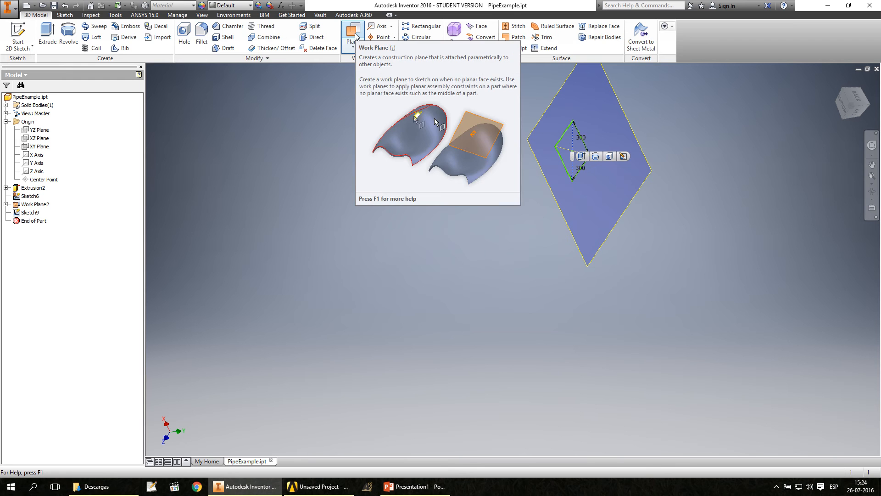
left_click(356, 34)
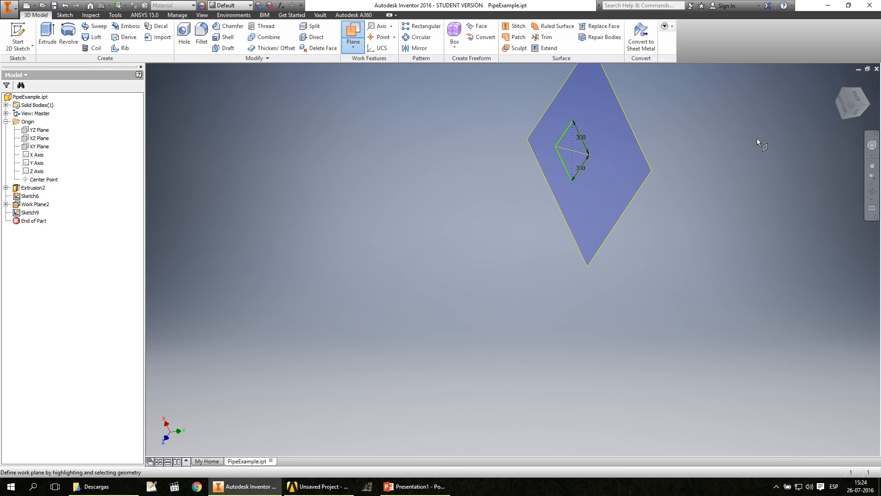
scroll(757, 139, "down", 8)
scroll(751, 135, "up", 9)
scroll(748, 135, "up", 8)
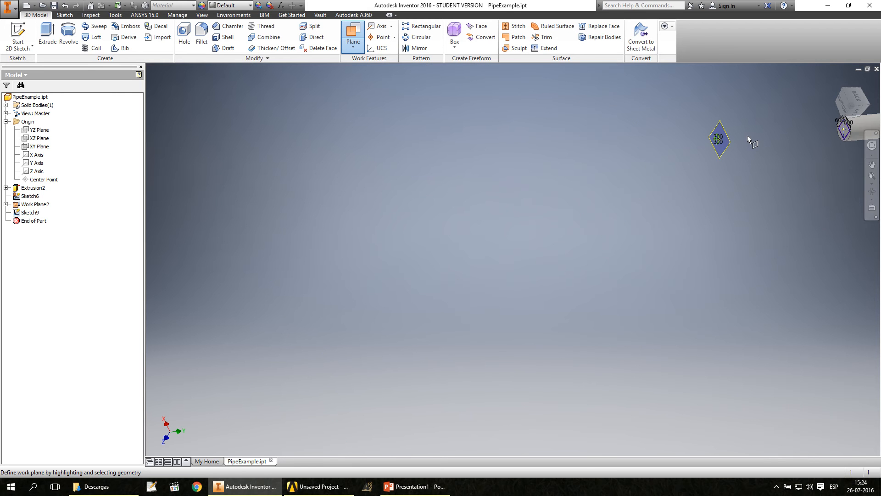
middle_click_drag(778, 133, 620, 193)
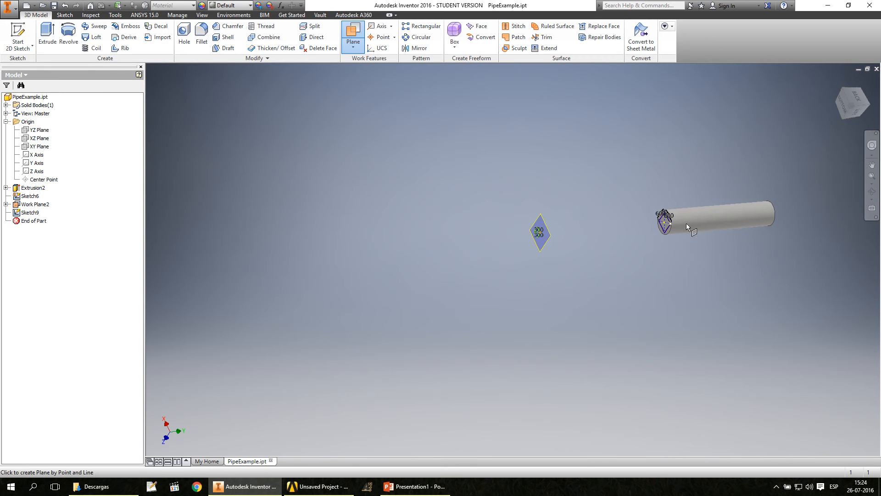
scroll(685, 221, "down", 3)
left_click(643, 213)
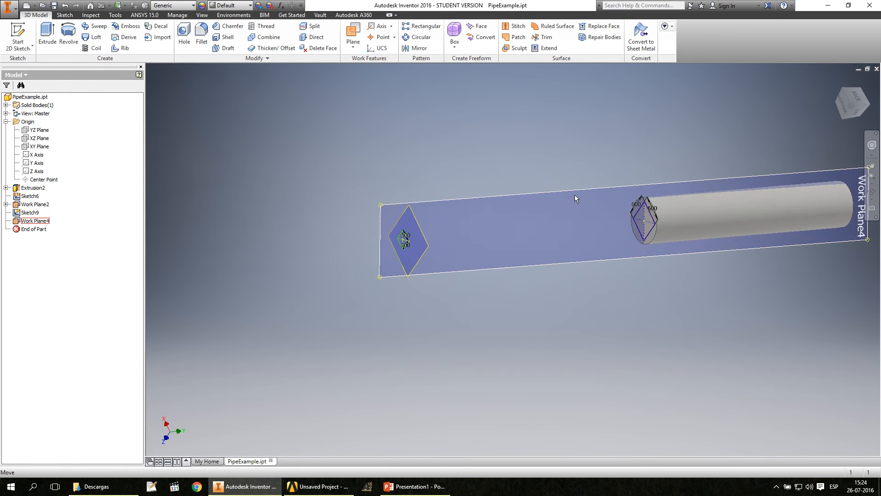
Start a sketch on the new diagonal work plane and begin a line at the 600 mm square's center
left_click(843, 104)
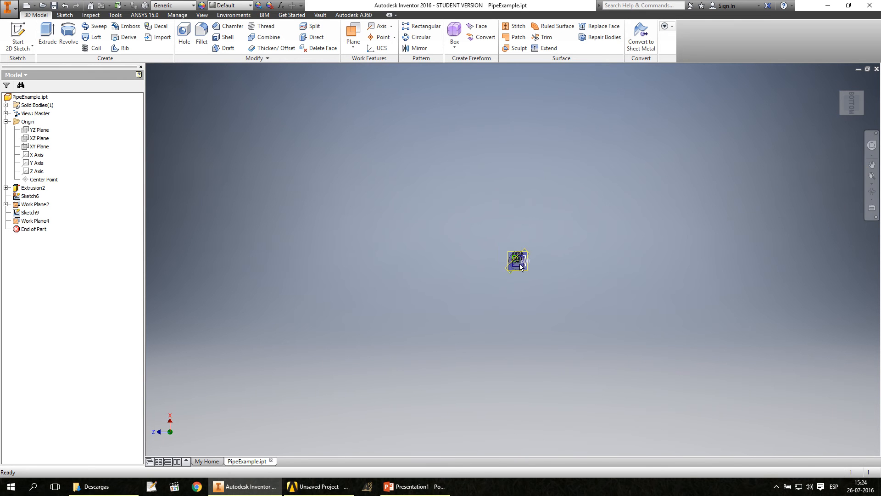
scroll(515, 266, "up", 6)
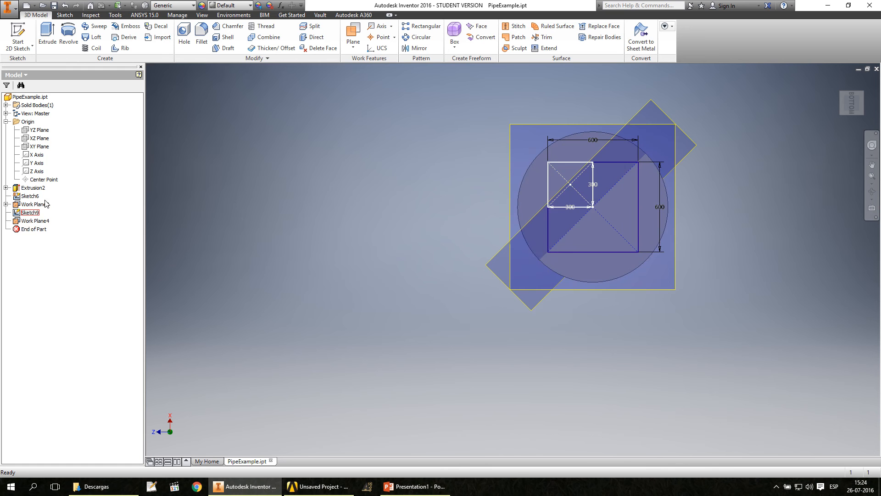
left_click(36, 221)
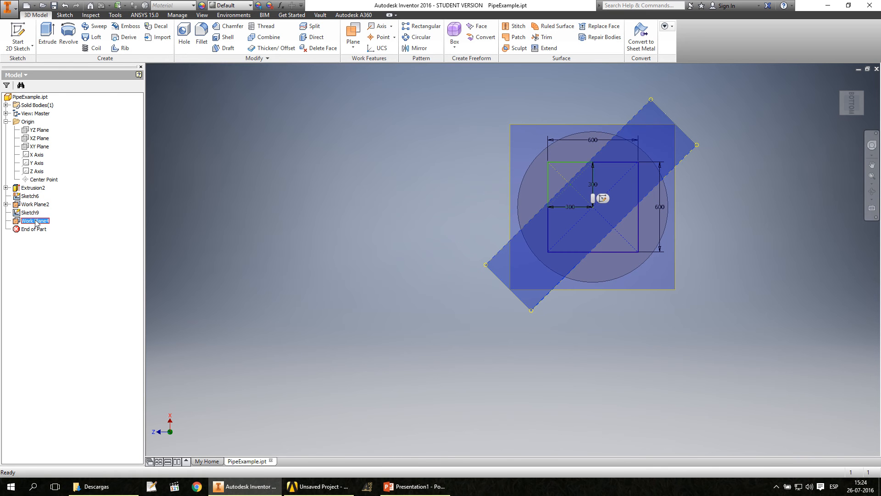
left_click(26, 37)
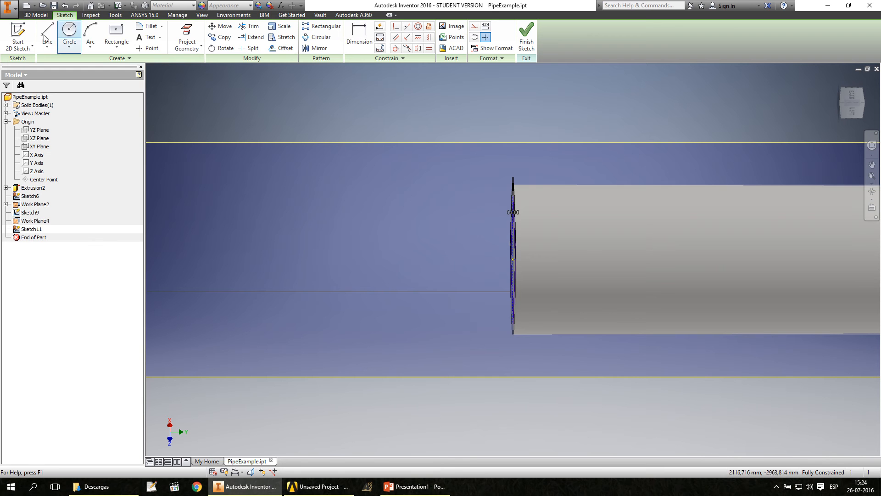
left_click(46, 37)
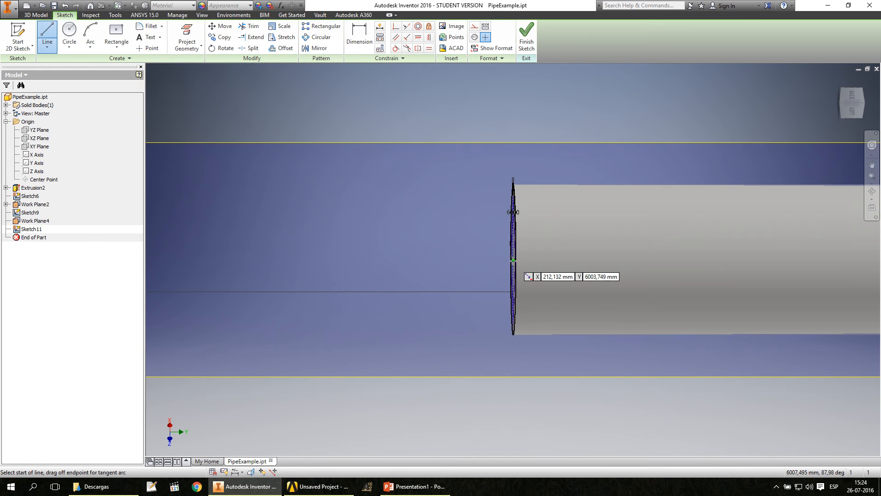
left_click(513, 259)
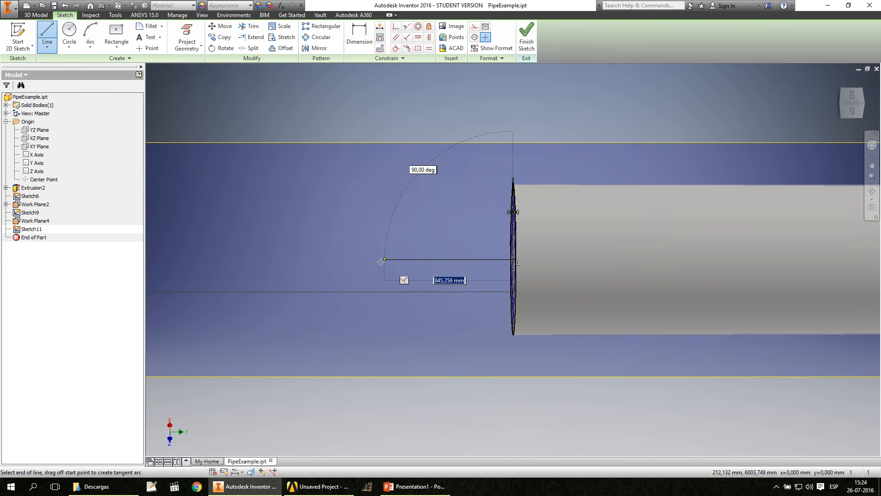
End the line at the 300 mm square's center and finish the sketch
scroll(369, 261, "down", 3)
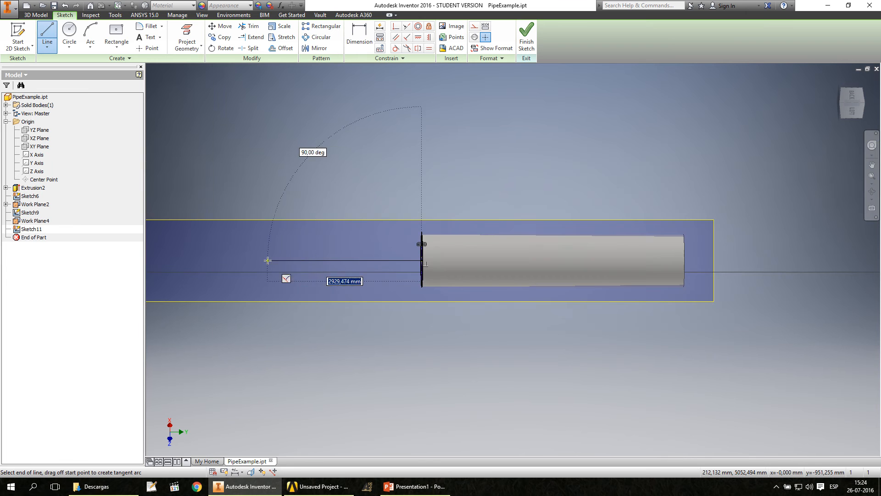
scroll(205, 246, "down", 3)
scroll(211, 246, "up", 6)
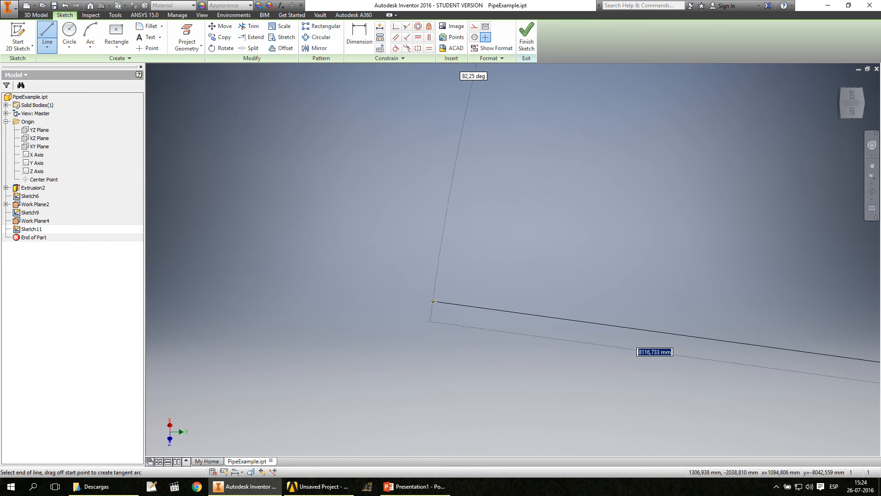
scroll(433, 301, "down", 3)
scroll(514, 335, "up", 3)
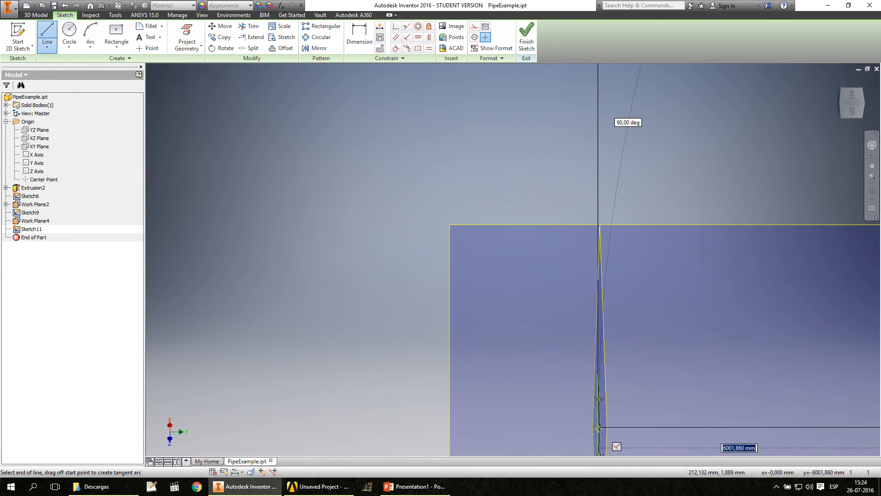
mouse_move(599, 428)
middle_mouse_down("shift")
mouse_move(624, 423)
mouse_move(641, 404)
middle_mouse_up("shift")
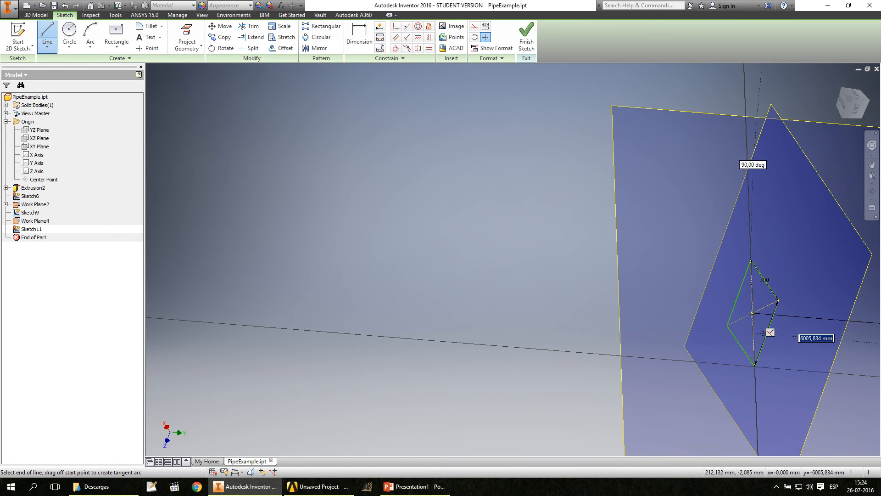
scroll(753, 313, "up", 5)
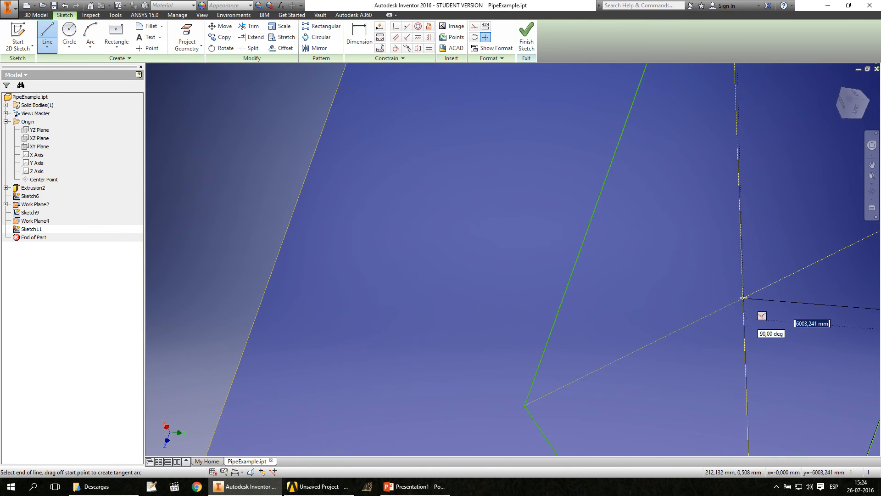
scroll(744, 298, "up", 3)
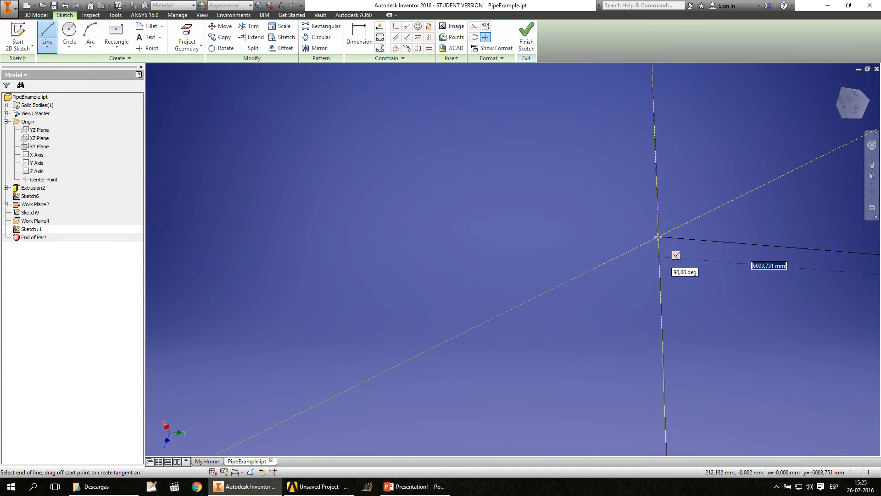
left_click(658, 237)
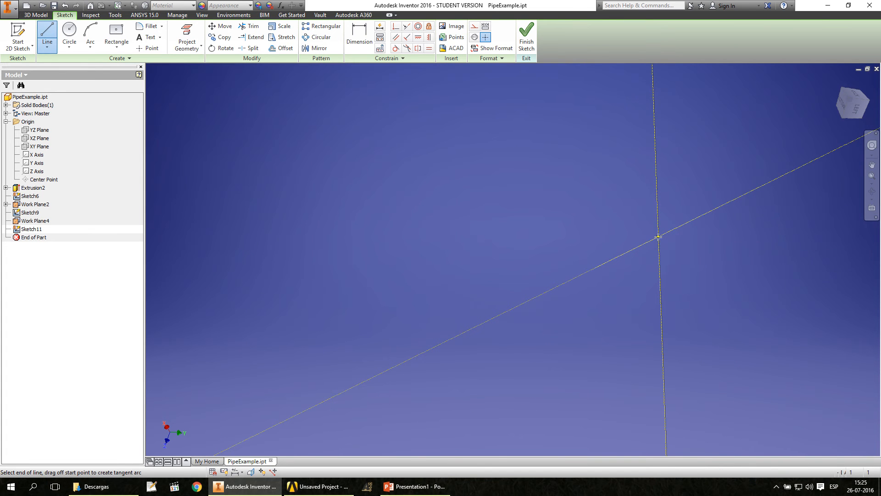
right_click(669, 262)
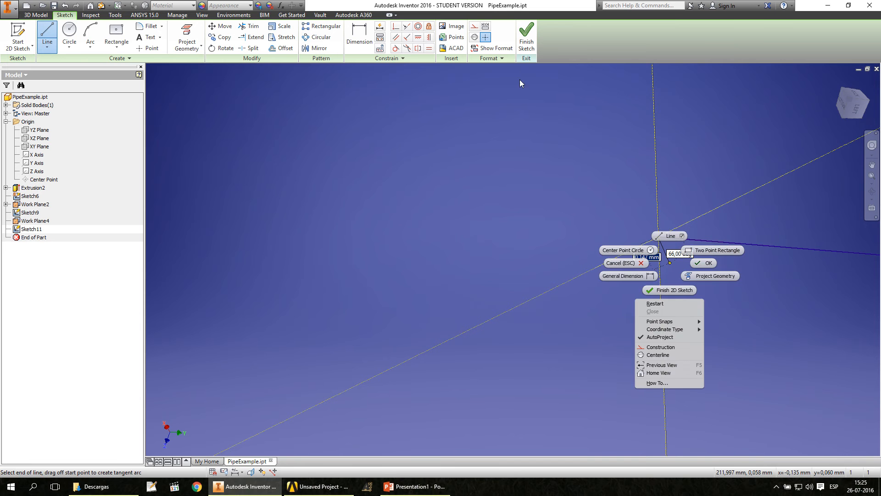
left_click(529, 24)
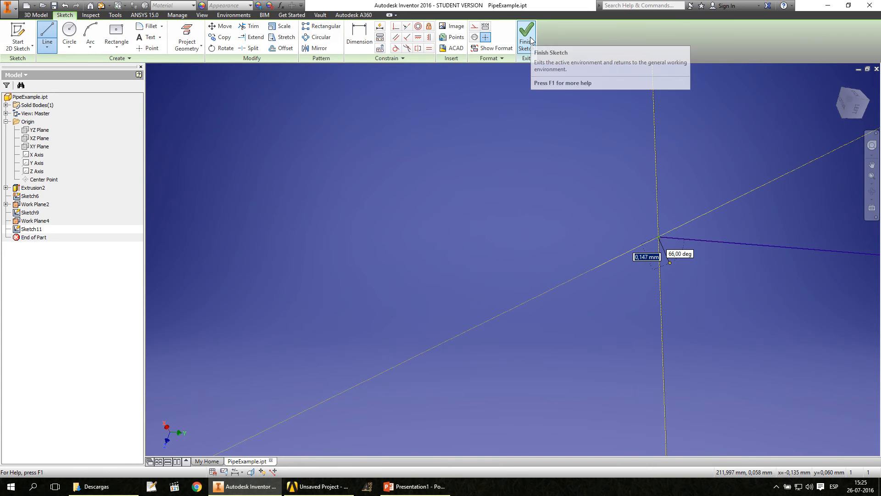
left_click(532, 41)
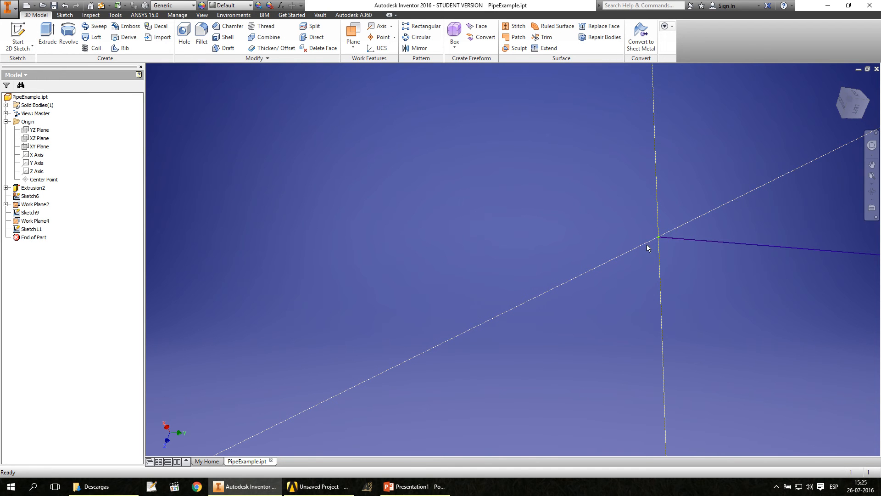
Examine the sketched line and its connection to the centers of the 300 mm and 600 mm squares
scroll(657, 245, "down", 4)
scroll(657, 244, "up", 10)
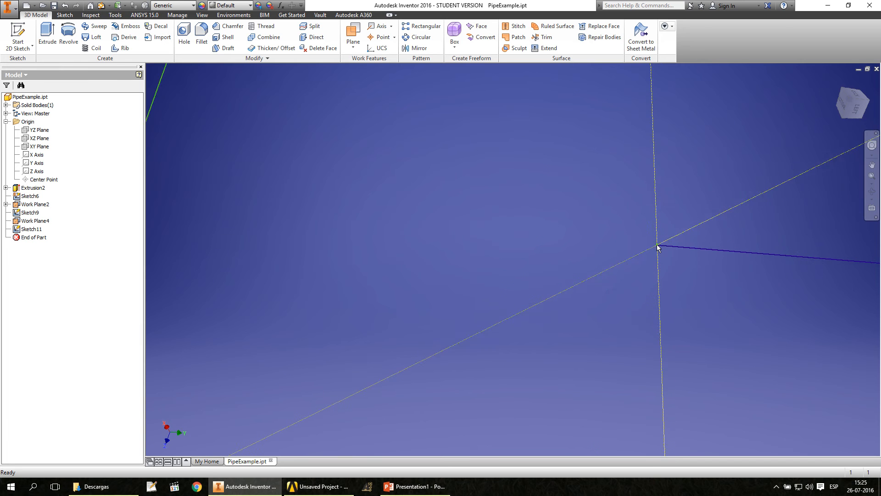
scroll(657, 242, "up", 3)
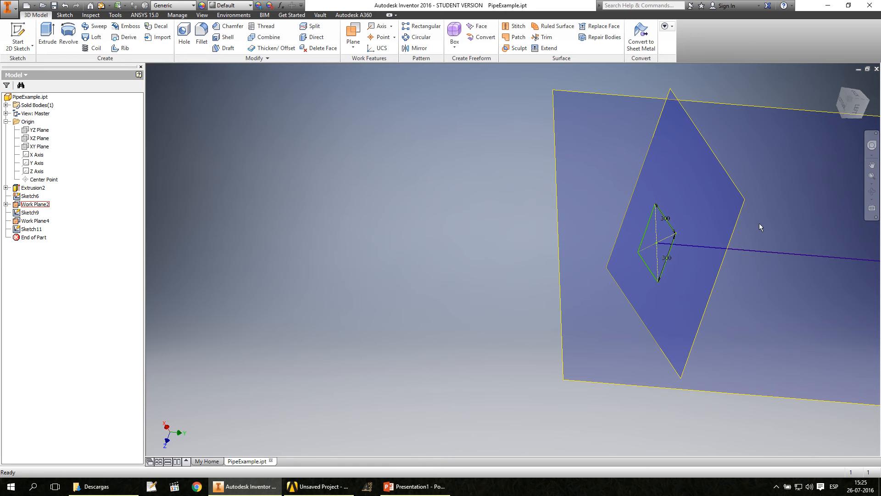
left_click(872, 165)
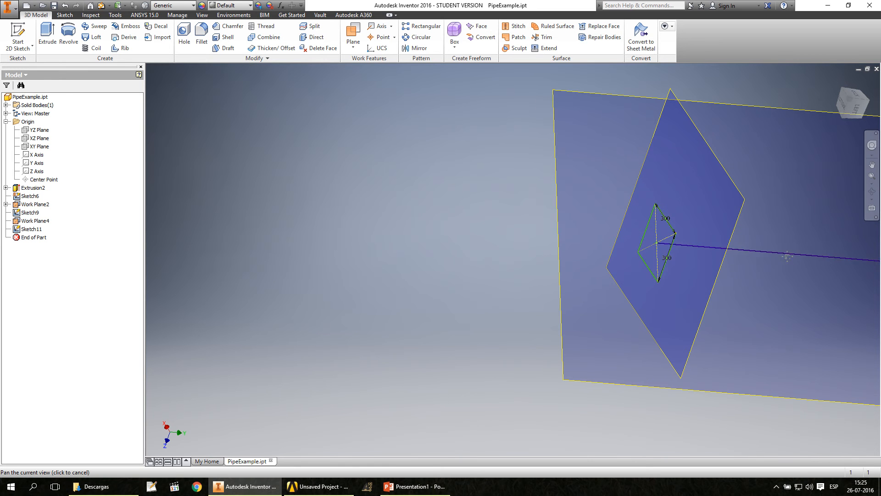
left_click_drag(786, 262, 556, 263)
middle_click_drag(557, 263, 388, 265)
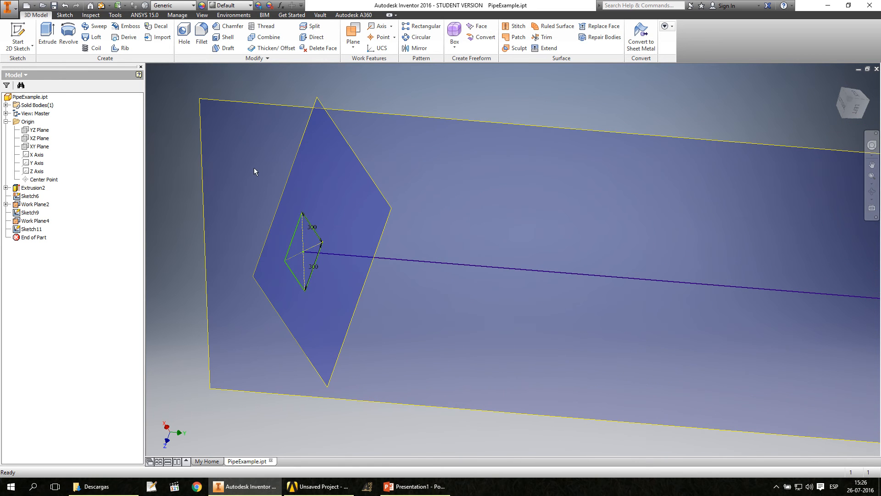
middle_click_drag(594, 275, 57, 239)
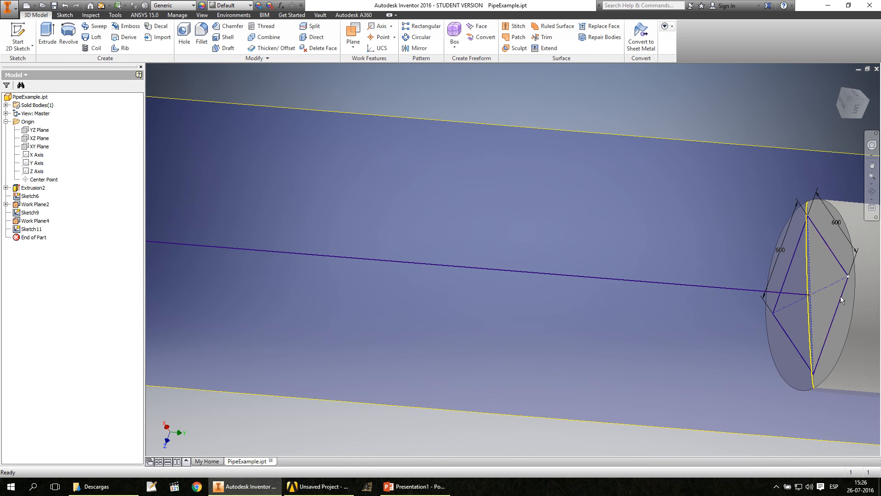
left_click(808, 225)
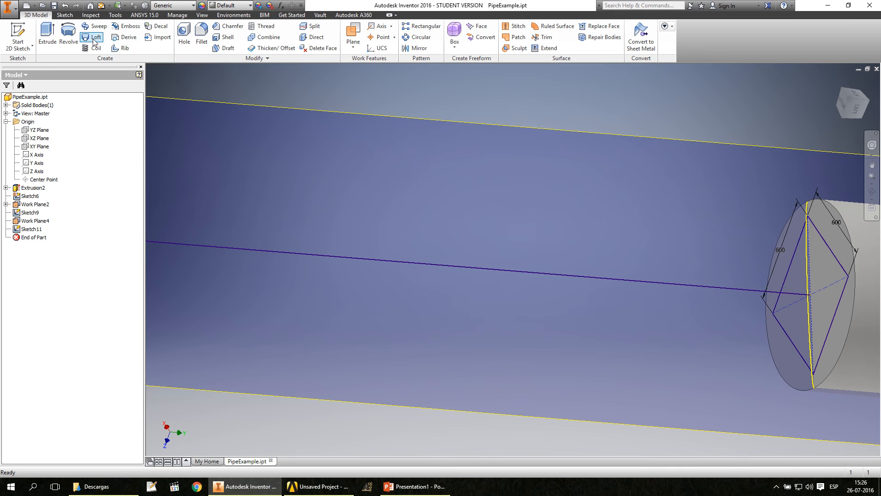
Start a Loft with the Center Line option and assign the line joining the two squares' centers (Sketch11) as its center line
left_click(32, 198)
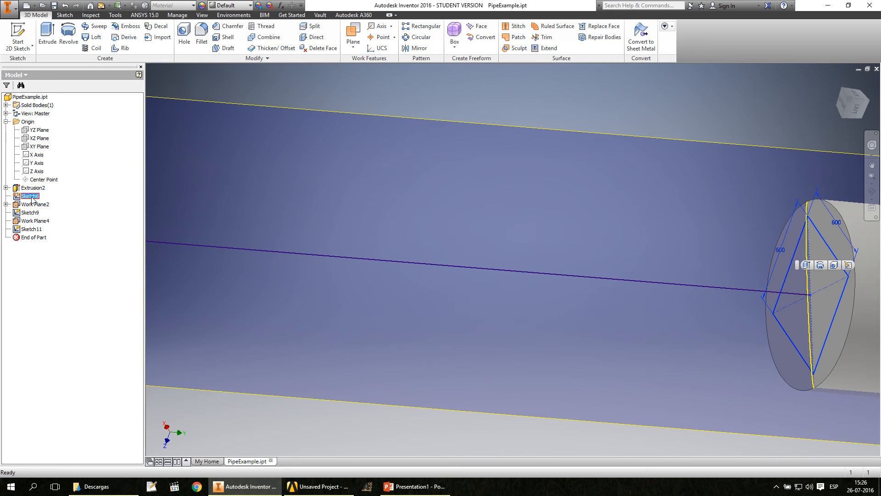
left_click(94, 37)
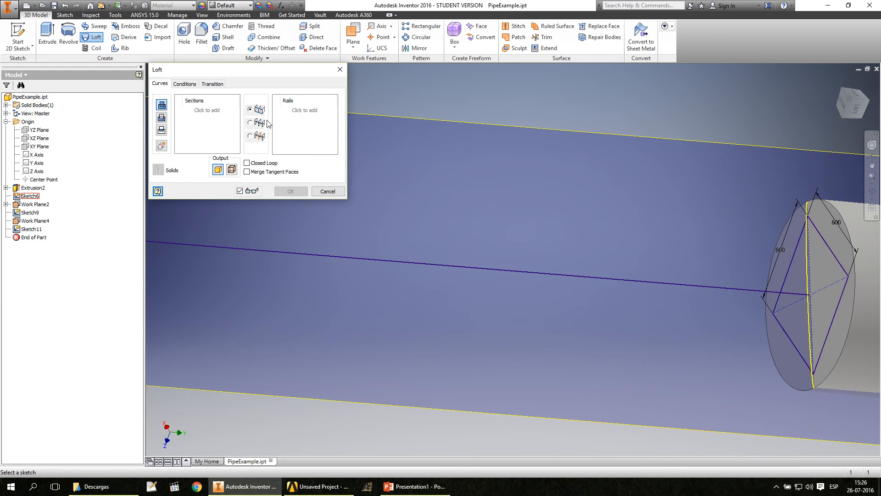
left_click(254, 127)
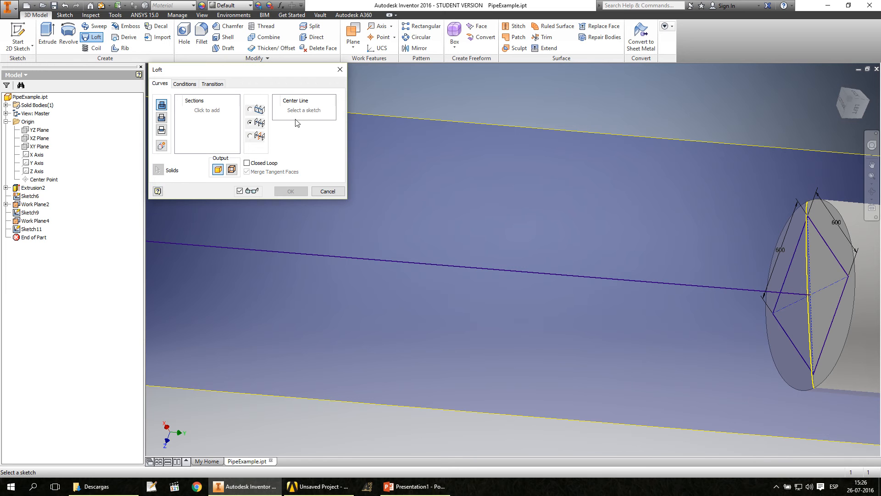
left_click(202, 114)
left_click(36, 197)
left_click(285, 111)
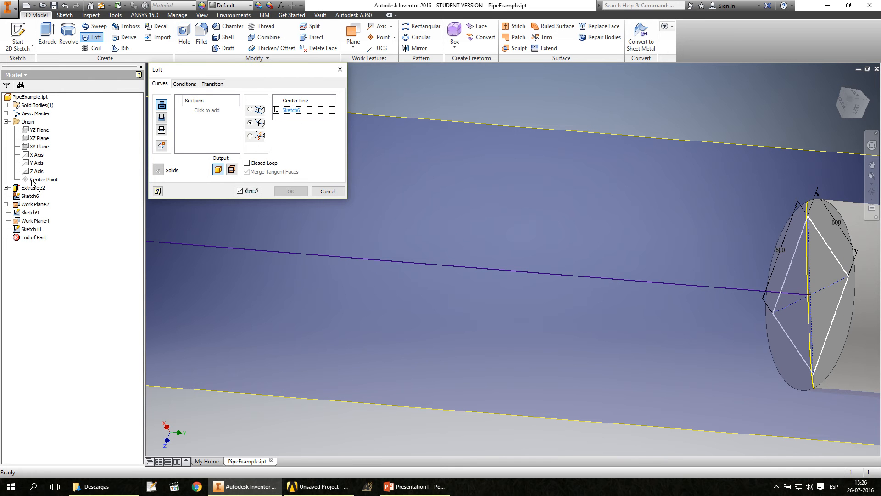
left_click(28, 230)
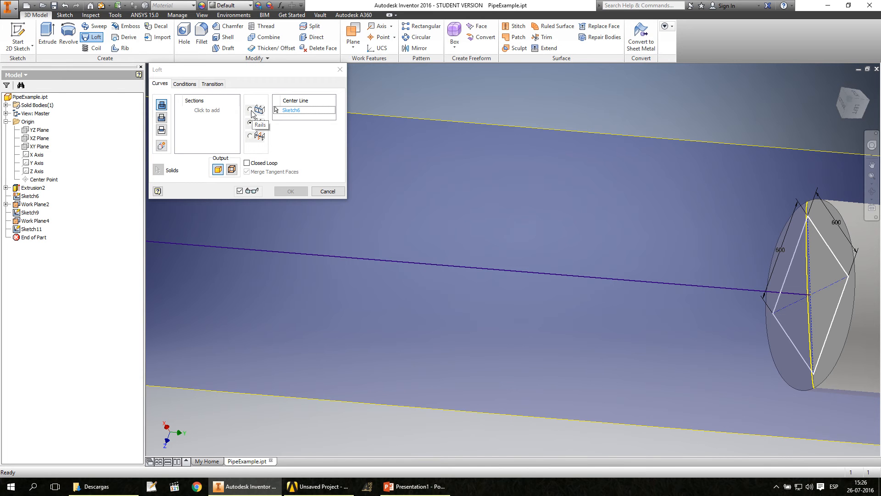
left_click(802, 295)
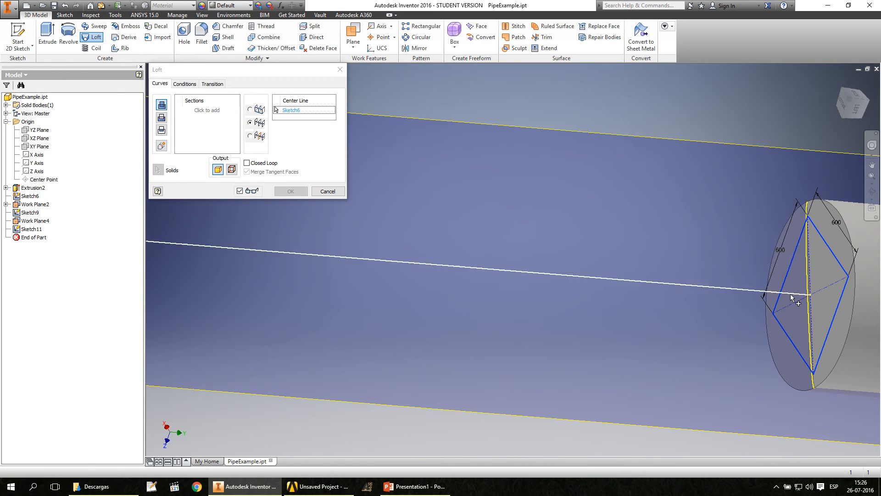
left_click(392, 262)
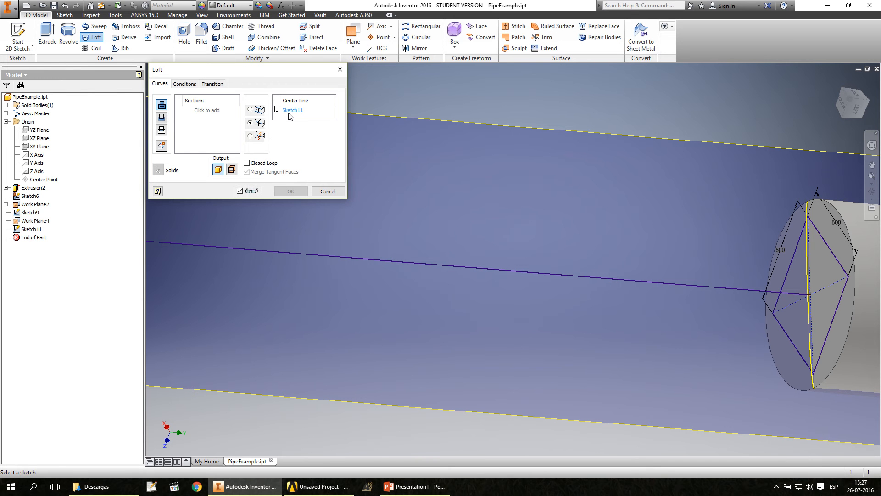
Set the 600 mm square (Sketch6) and the 300 mm square (Sketch9) as the loft sections and create the solid loft
left_click(200, 112)
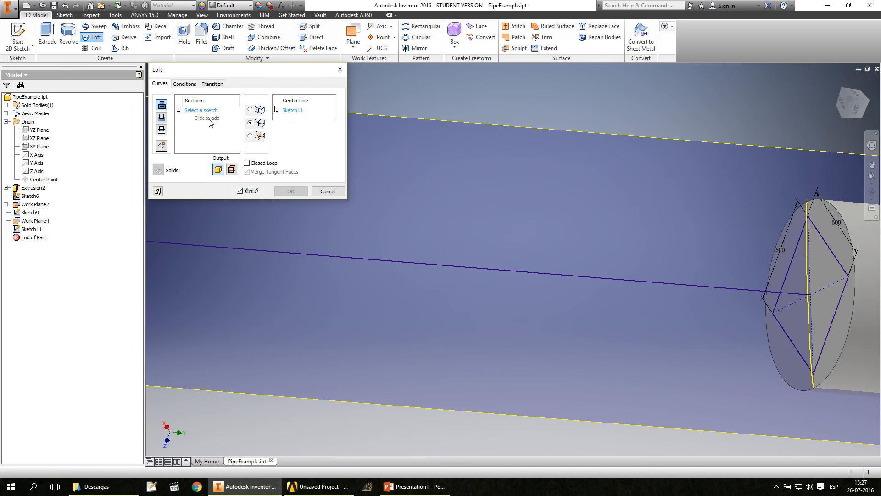
left_click(826, 244)
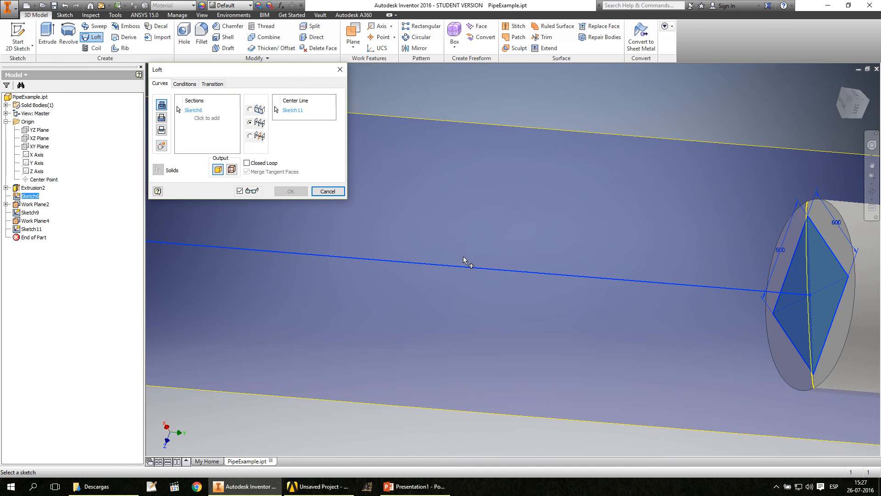
scroll(462, 260, "up", 5)
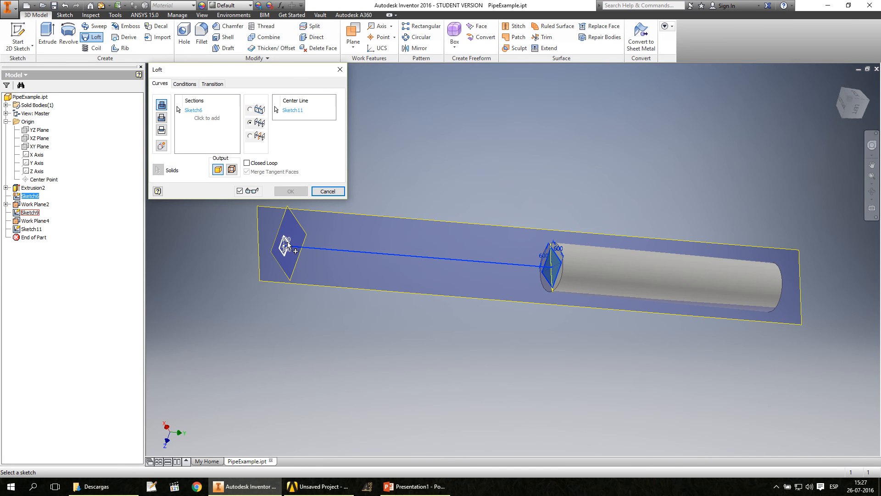
left_click(28, 213)
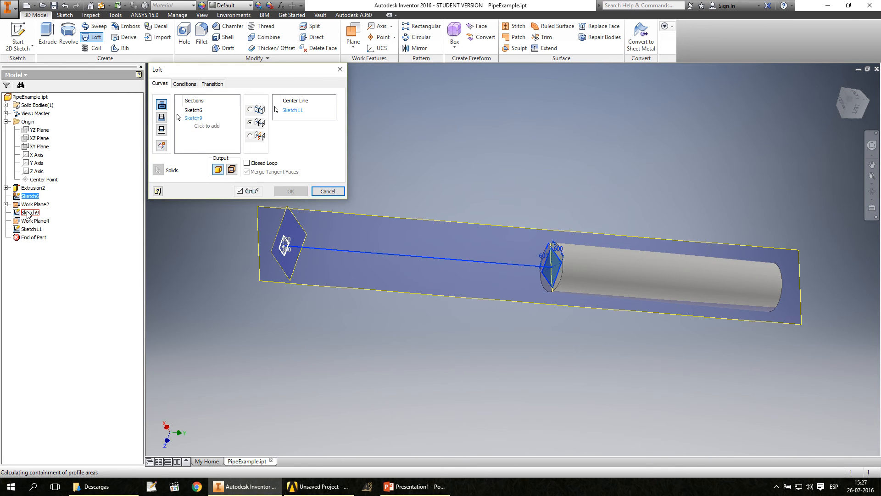
left_click(290, 191)
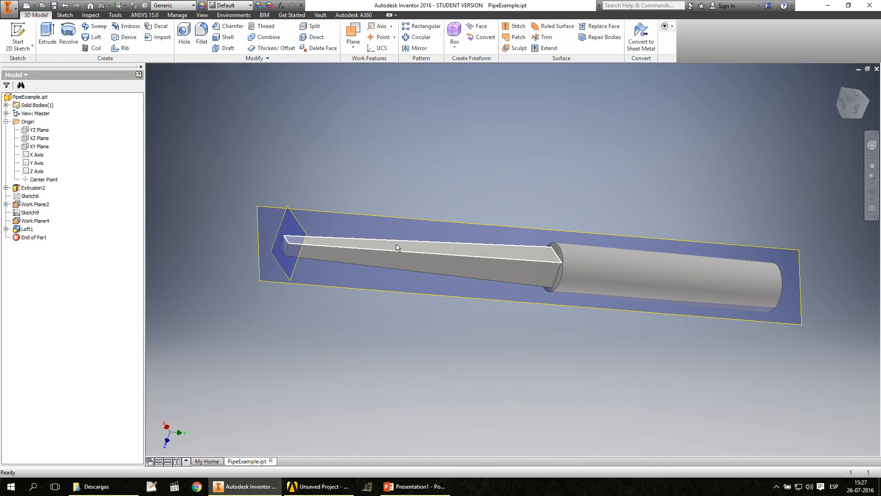
Hide Work Plane2 and Work Plane4 so that only the solid pipe is displayed
right_click(38, 208)
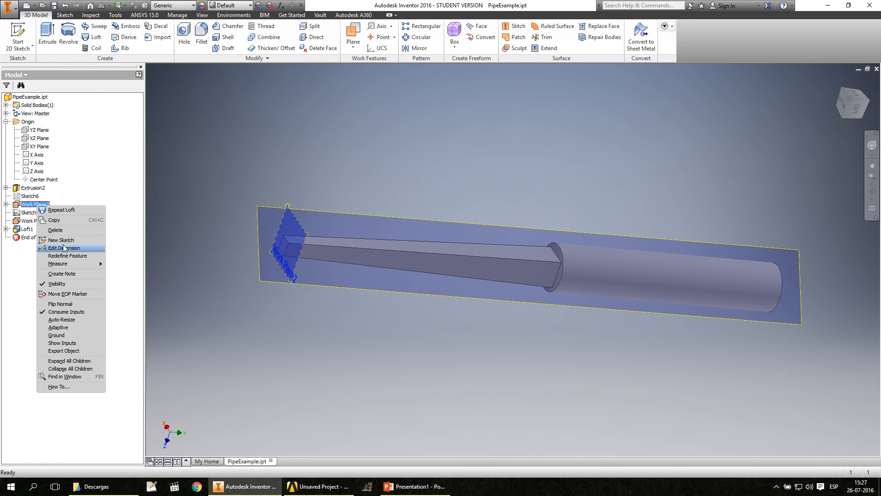
left_click(57, 283)
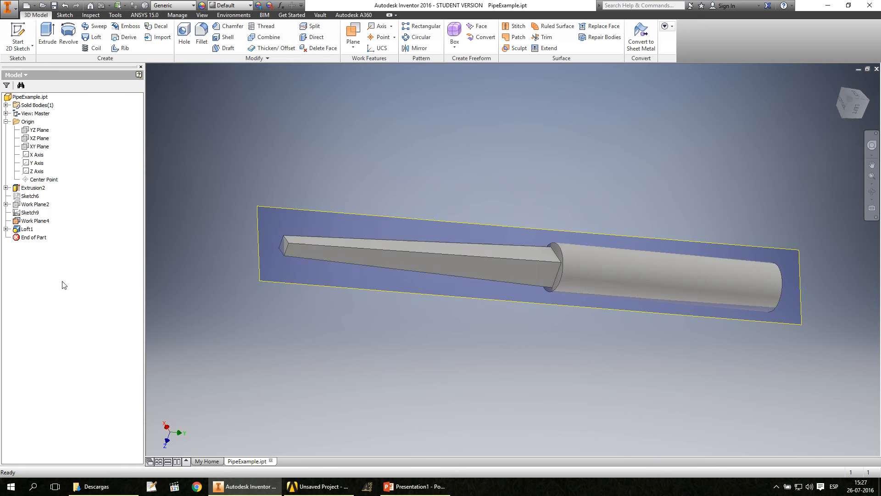
right_click(32, 221)
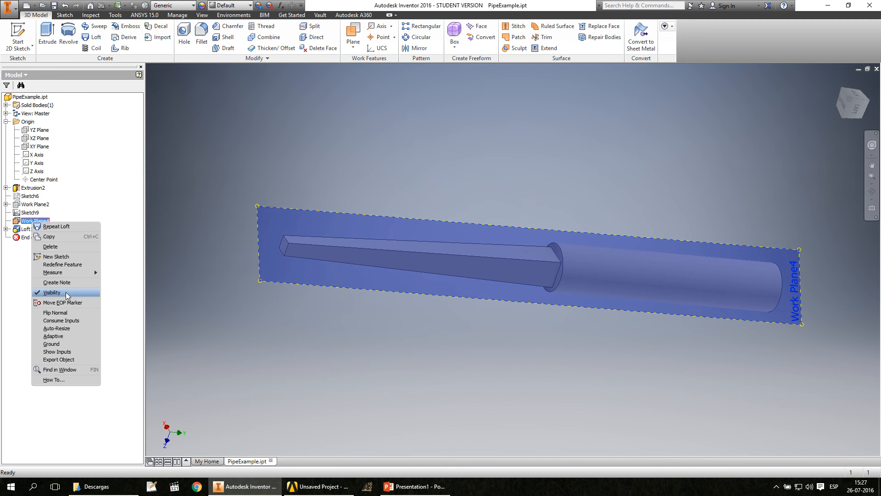
left_click(67, 295)
Fillet the cylinder's circular edge at the junction with the square loft, using a 2 mm radius
middle_click_drag(484, 227, 649, 276, "shift")
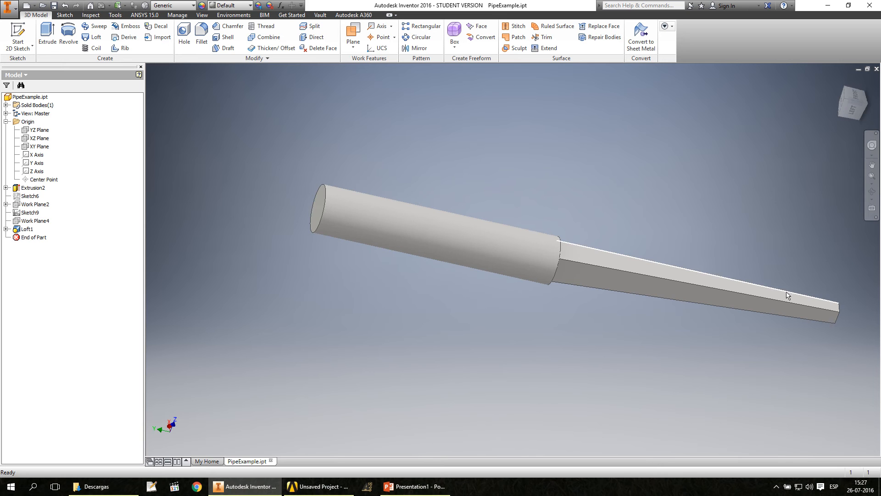
middle_click_drag(788, 295, 712, 293, "shift")
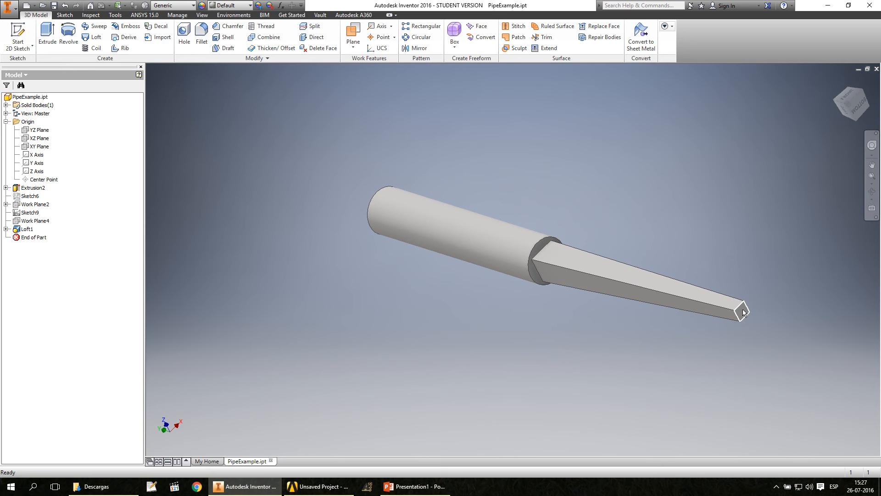
mouse_move(594, 272)
middle_mouse_down("shift")
mouse_move(649, 272)
mouse_move(626, 270)
mouse_move(630, 261)
mouse_move(584, 269)
middle_mouse_up("shift")
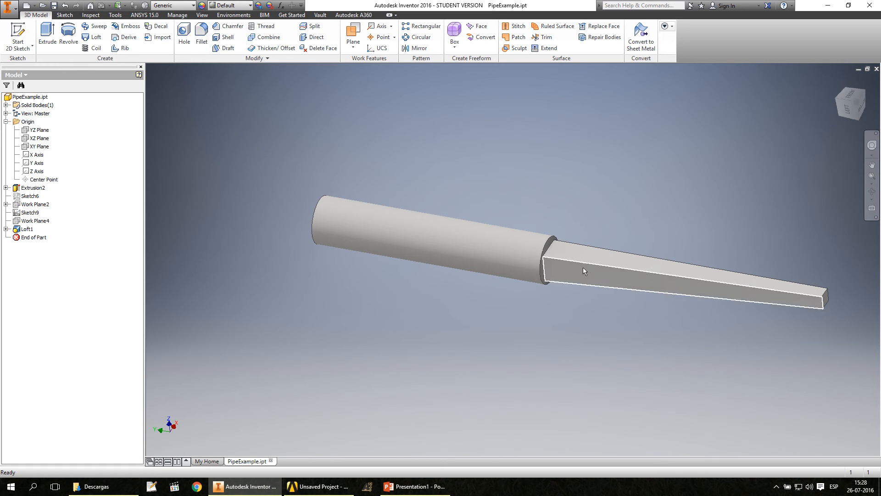
left_click(550, 246)
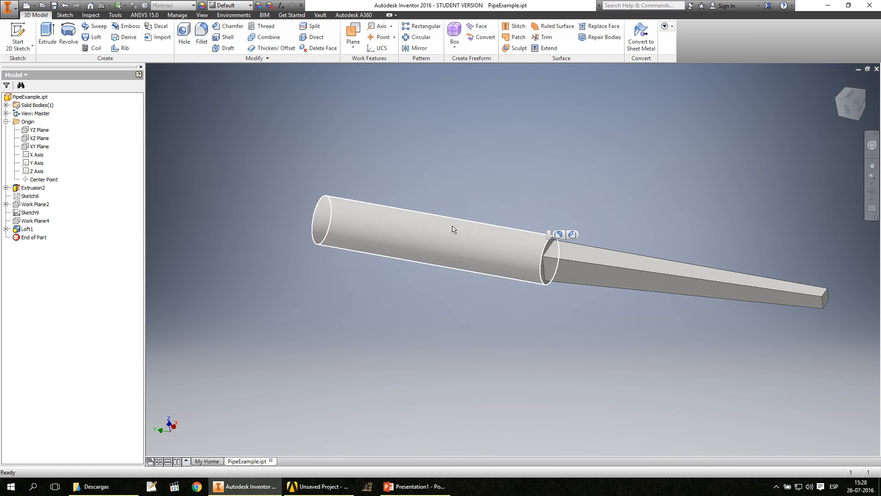
left_click(201, 36)
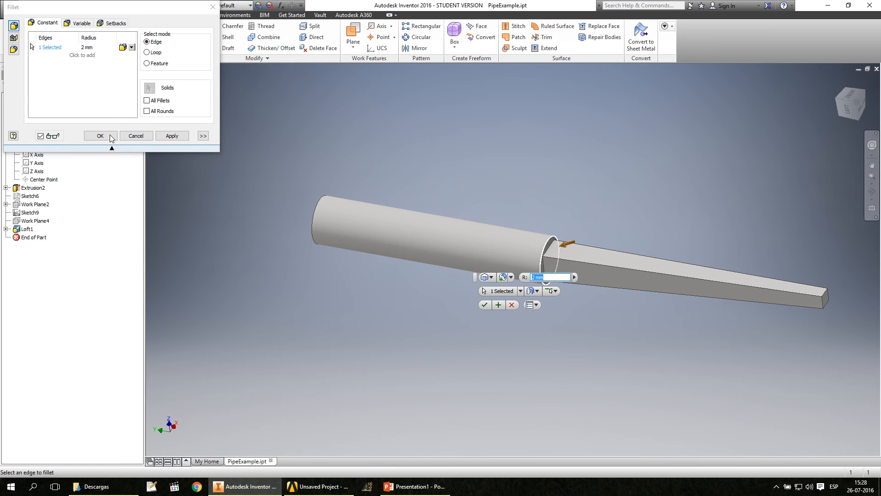
left_click(107, 134)
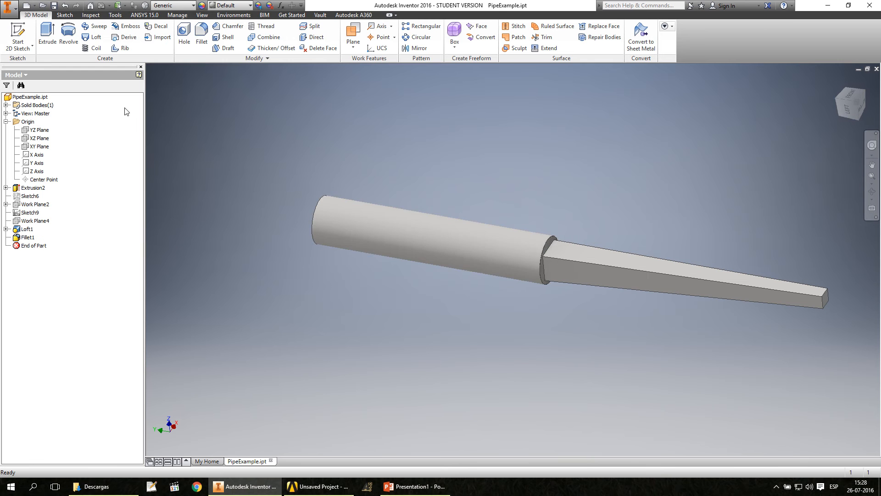
Reopen the fillet at the cylinder's junction edge for editing and try a 200 mm radius
right_click(27, 237)
left_click(65, 269)
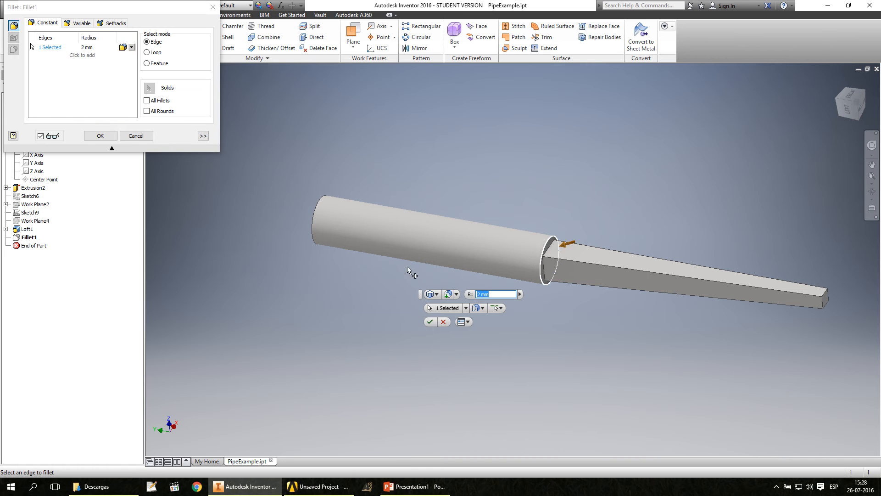
left_click(485, 293)
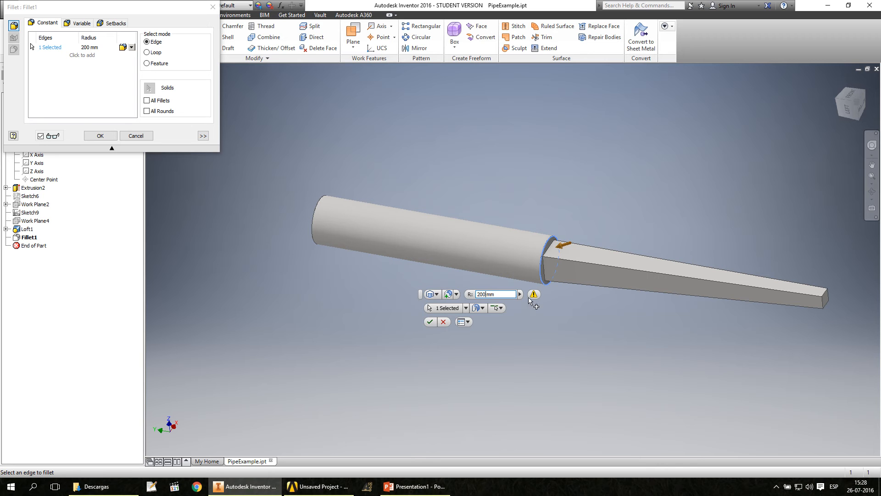
left_click(429, 322)
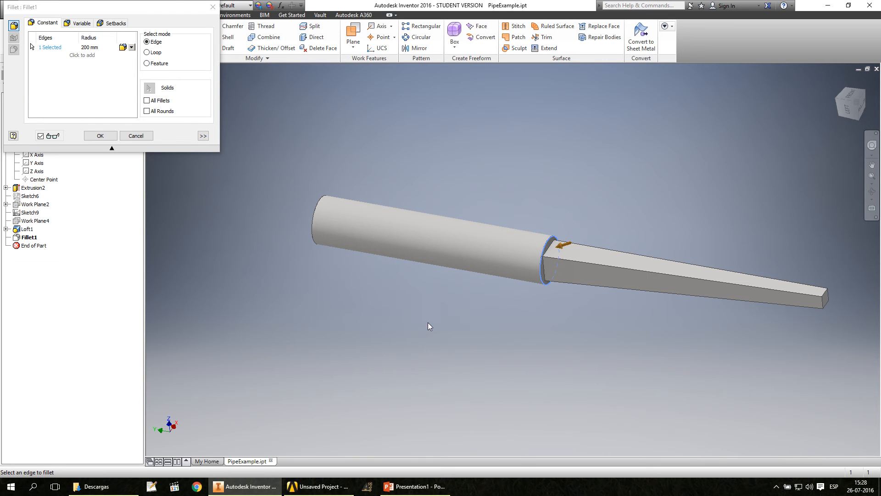
Set the radius of the junction fillet to 150 mm and apply the edit
left_click(122, 86)
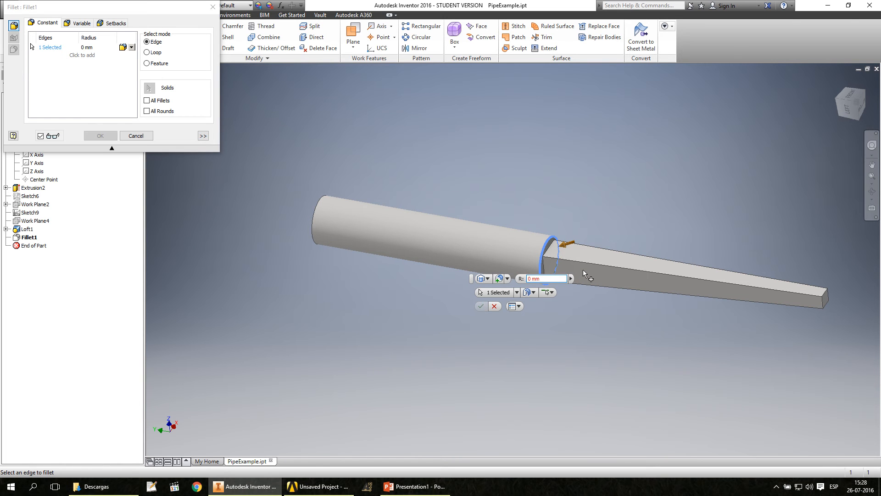
type("15")
key("Return")
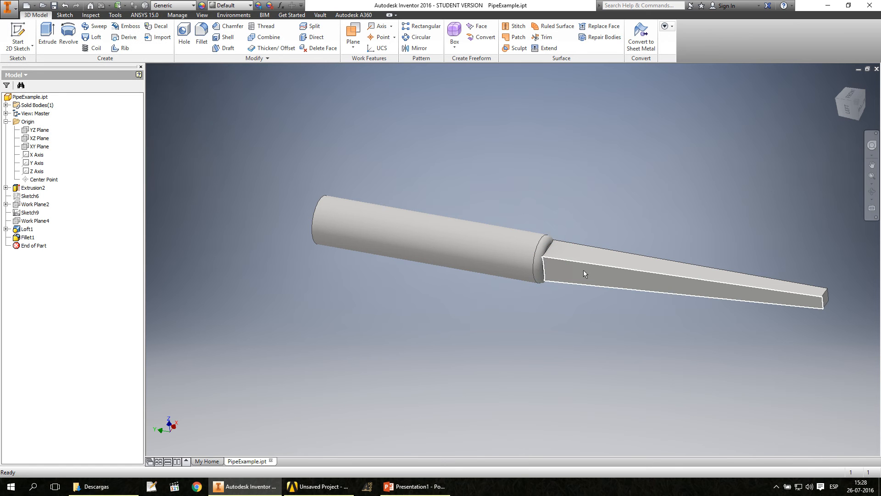
Save the finished pipe part PipeExample.ipt and close Inventor
scroll(545, 258, "up", 4)
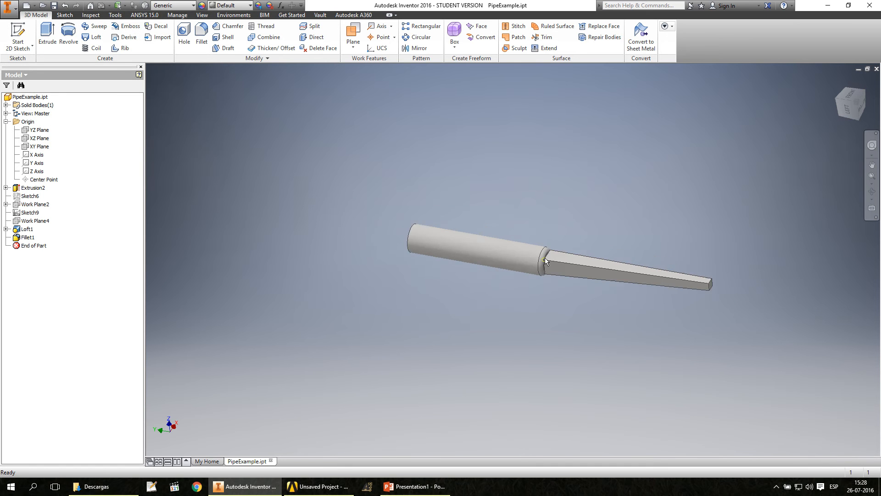
scroll(545, 258, "down", 6)
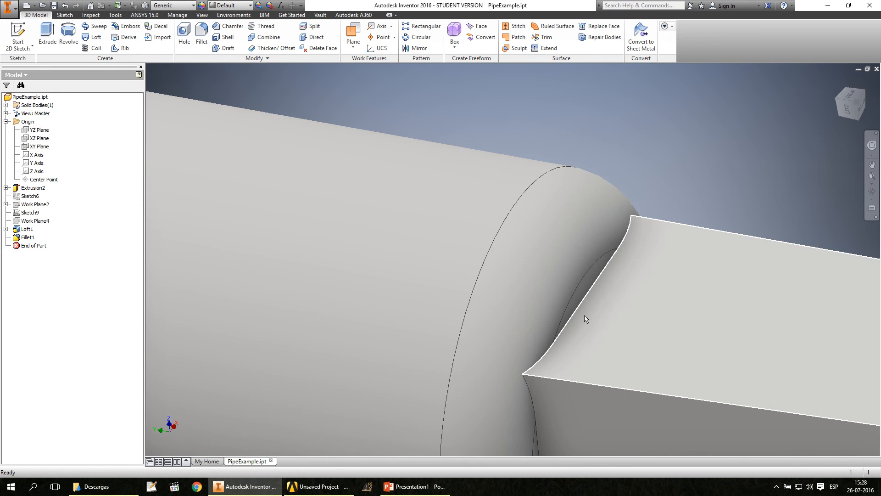
scroll(583, 316, "up", 2)
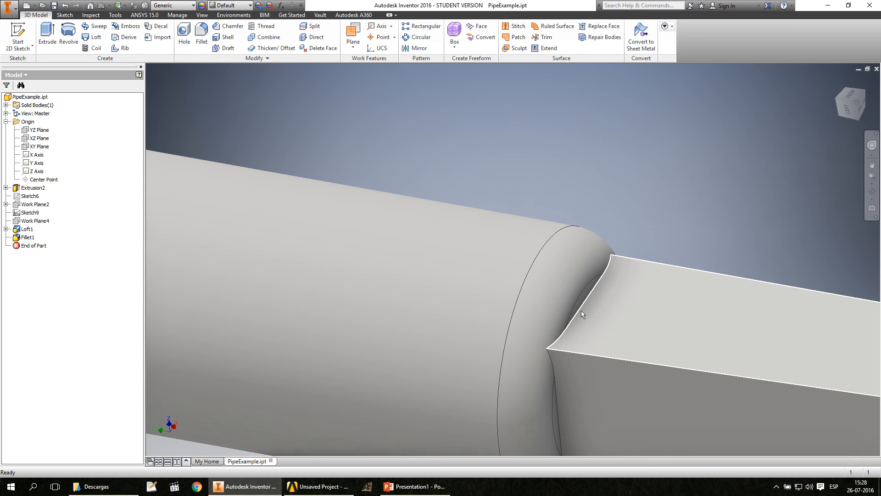
scroll(582, 314, "up", 6)
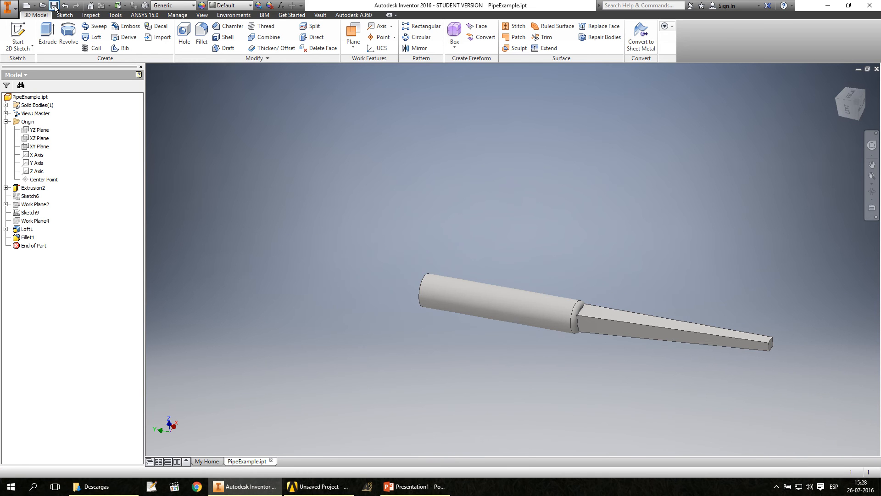
left_click(871, 5)
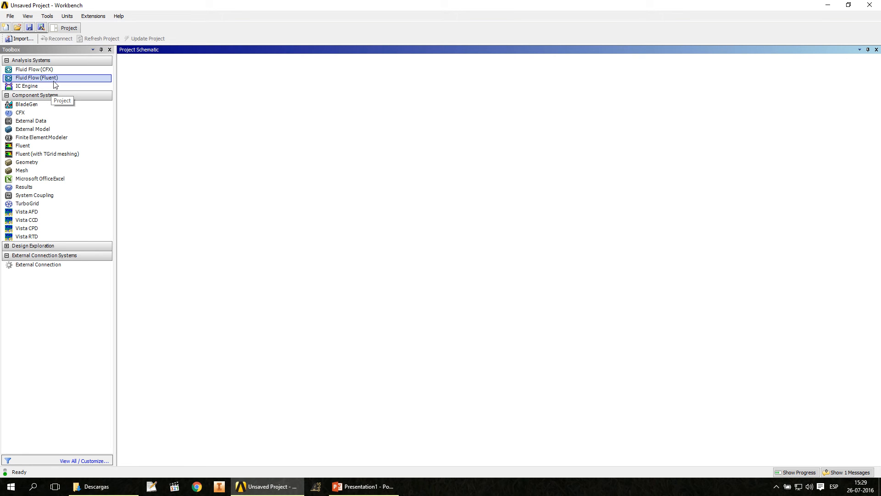
In ANSYS Workbench, add a Fluid Flow (Fluent) system to the project schematic and open its Geometry cell in DesignModeler
left_click_drag(37, 79, 193, 96)
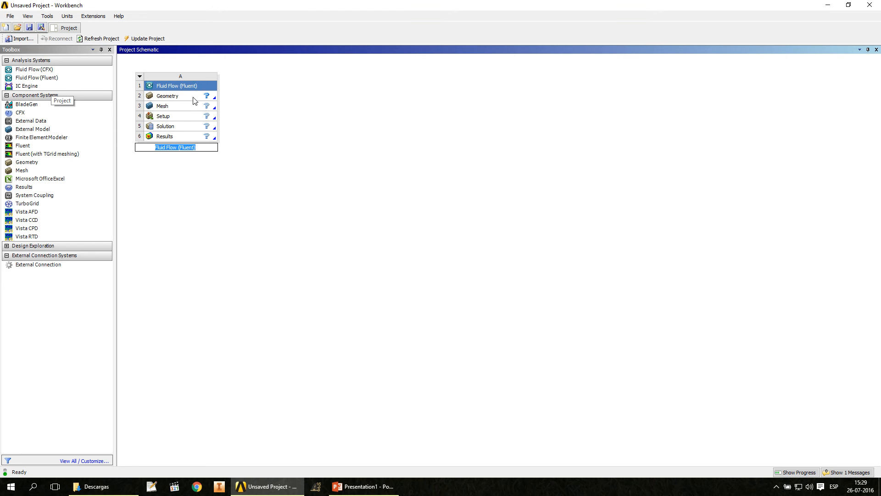
left_click(189, 101)
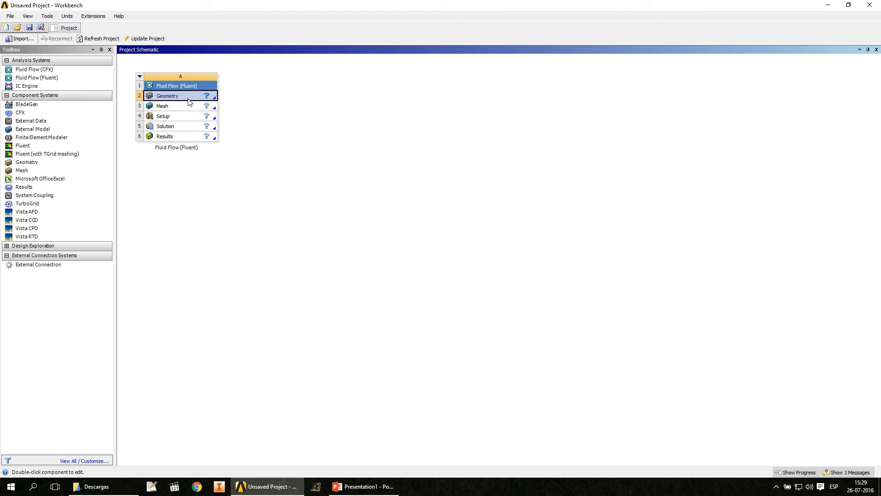
double_click(189, 101)
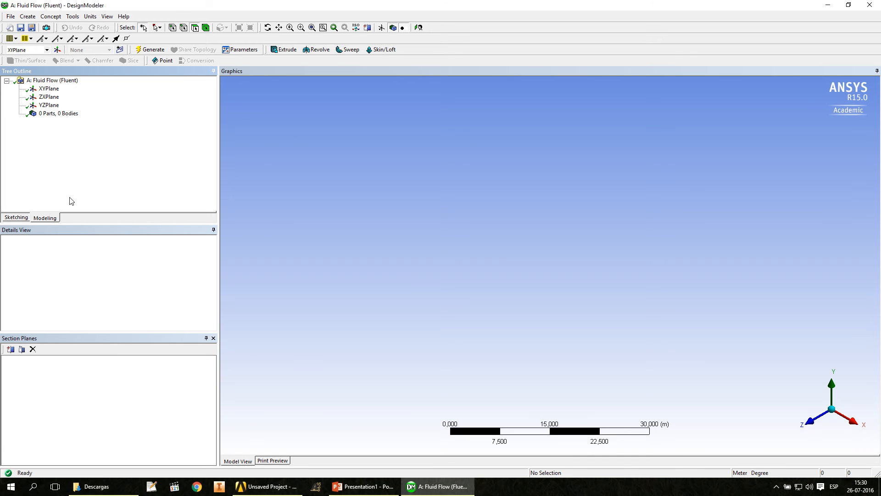
Import PipeExample.ipt from the desktop into DesignModeler as an external geometry file
left_click(14, 19)
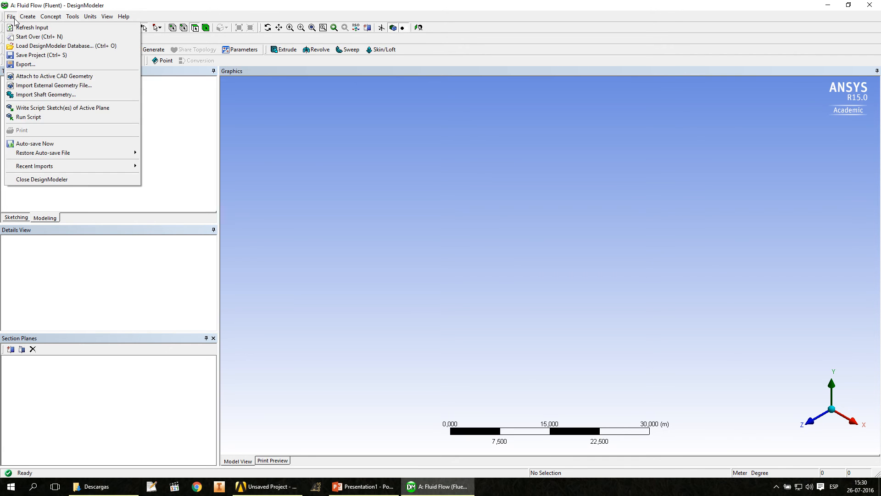
left_click(59, 87)
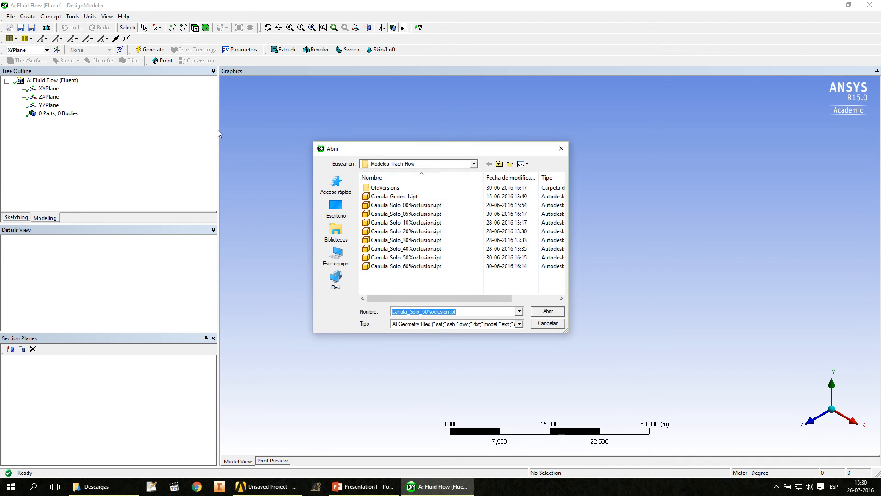
left_click(336, 207)
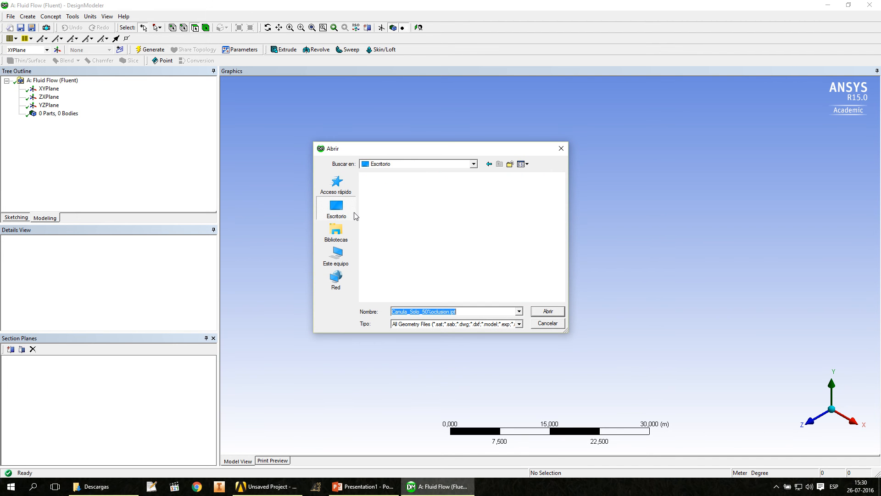
scroll(440, 255, "down", 5)
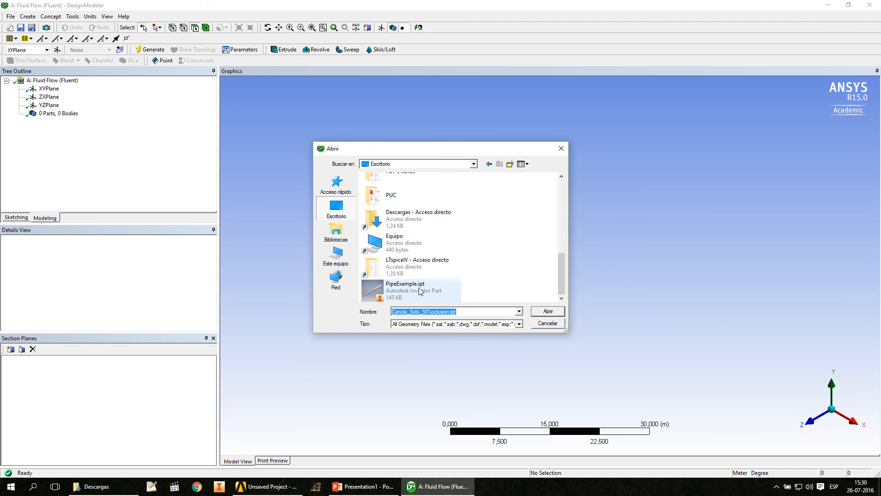
left_click(401, 288)
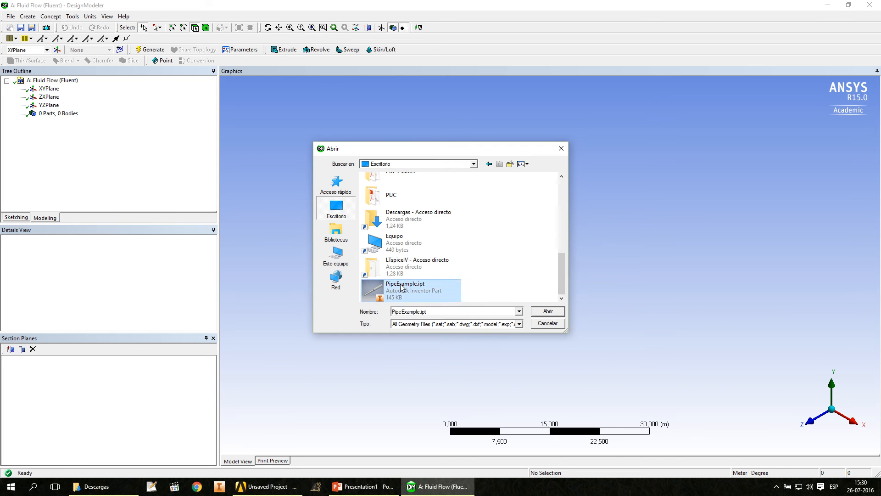
left_click(548, 311)
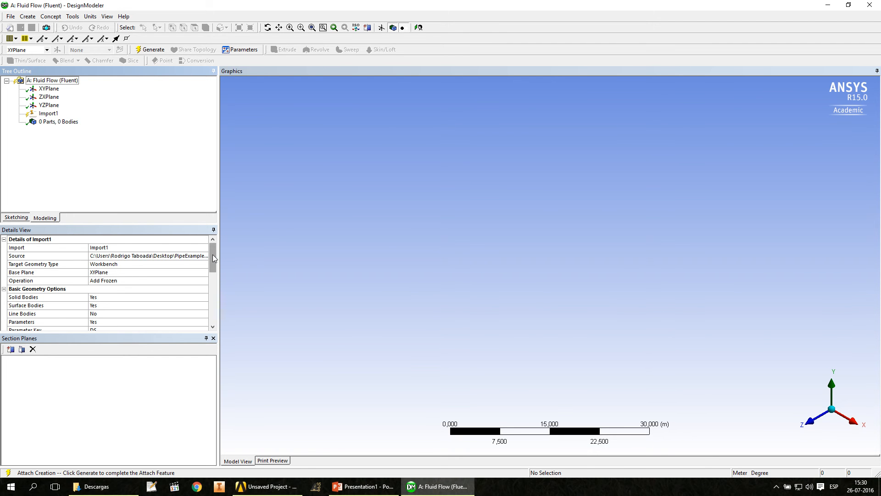
Set the import's Mixed Import Resolution to Solid and generate the pipe geometry
left_click_drag(213, 255, 211, 311)
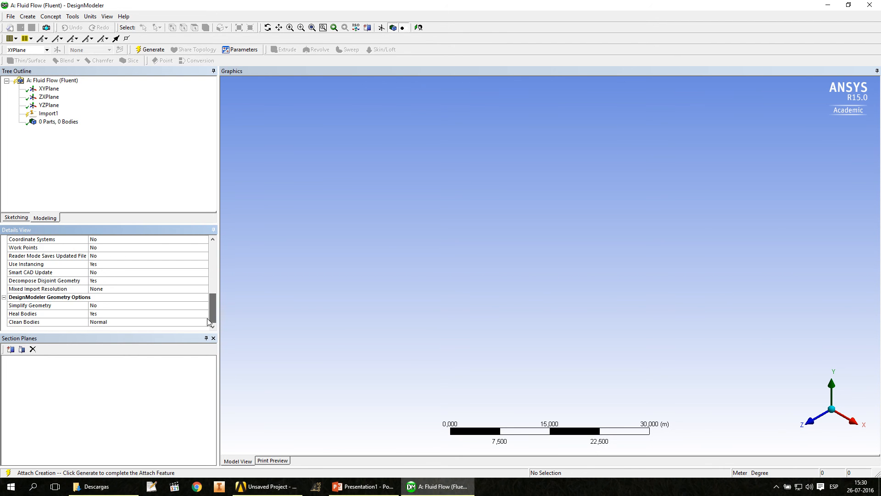
left_click(111, 290)
left_click(205, 288)
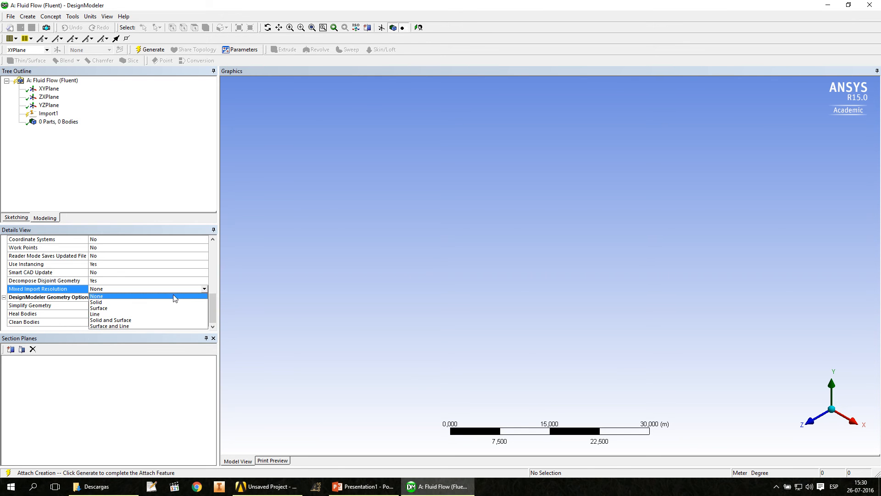
left_click(107, 302)
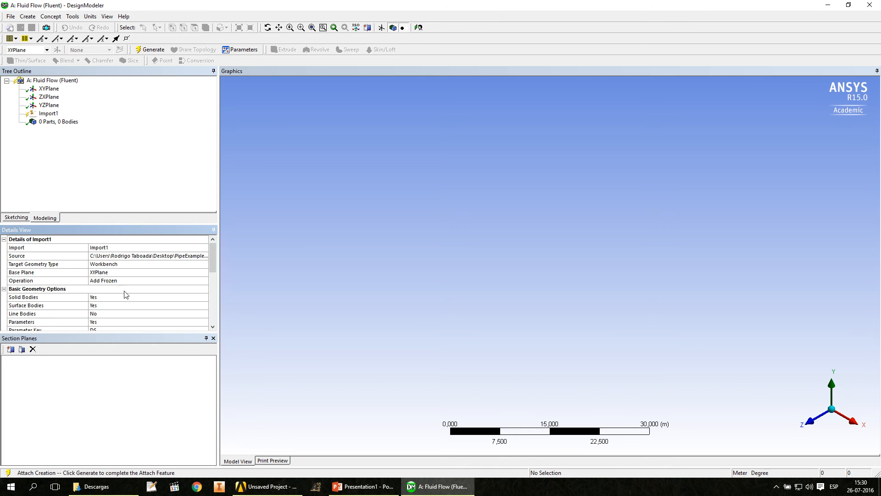
left_click_drag(213, 258, 212, 316)
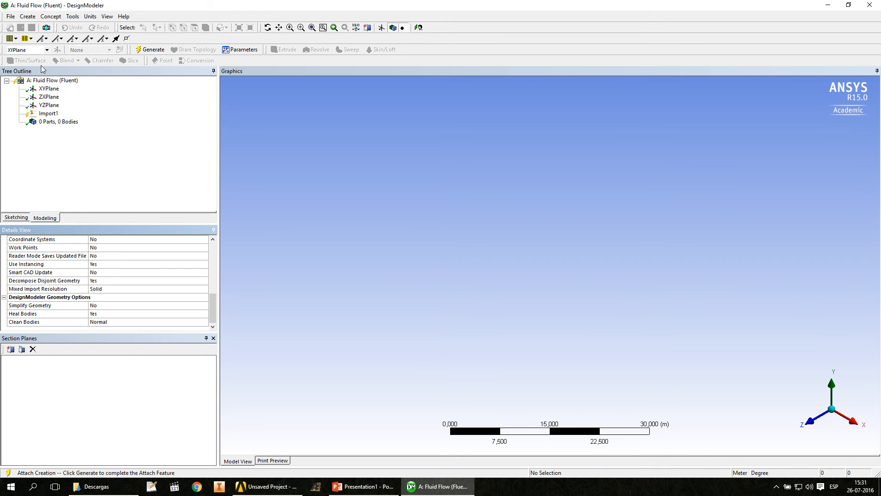
left_click(149, 50)
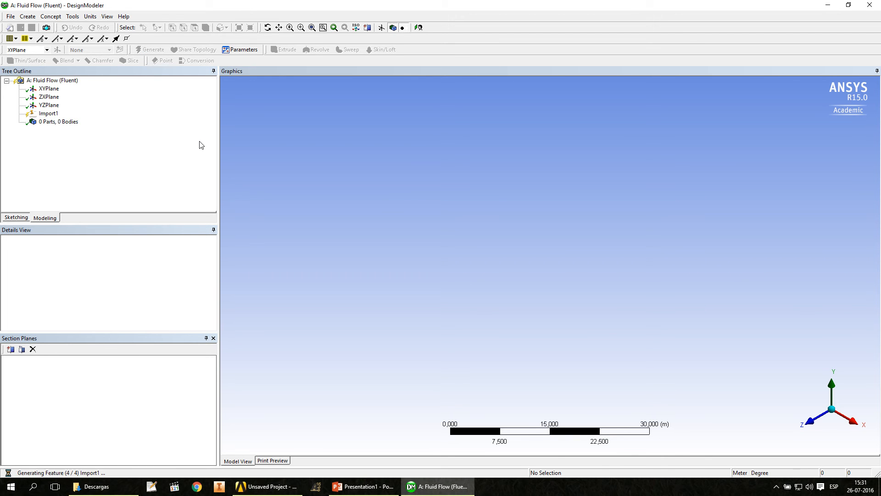
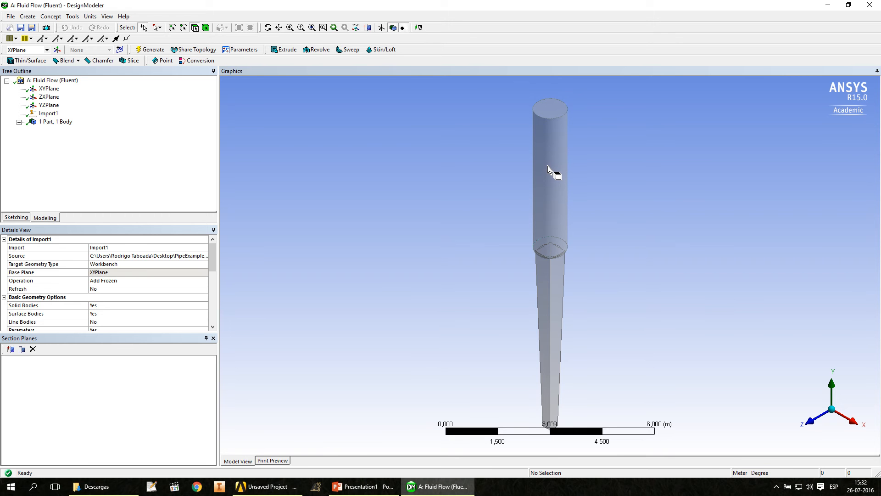
Create a named selection called Inlet on the circular end face of the cylinder and generate it
scroll(551, 189, "up", 1)
scroll(555, 199, "down", 1)
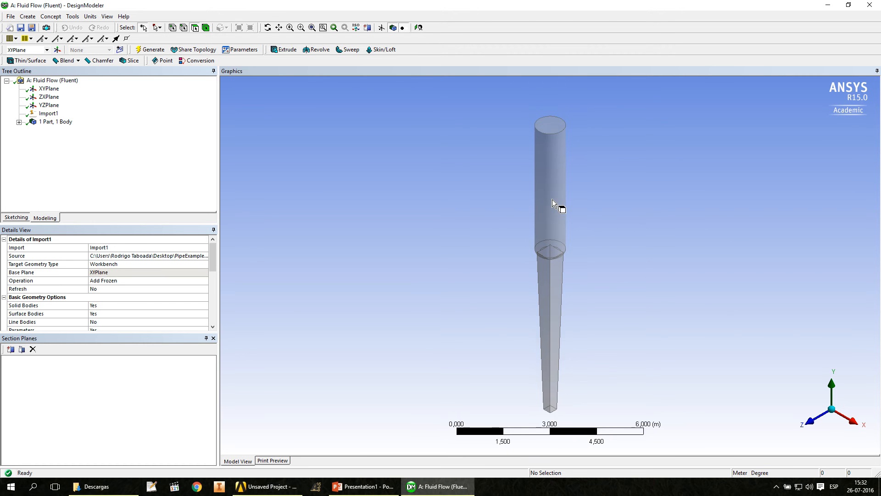
scroll(552, 199, "up", 2)
scroll(552, 203, "down", 3)
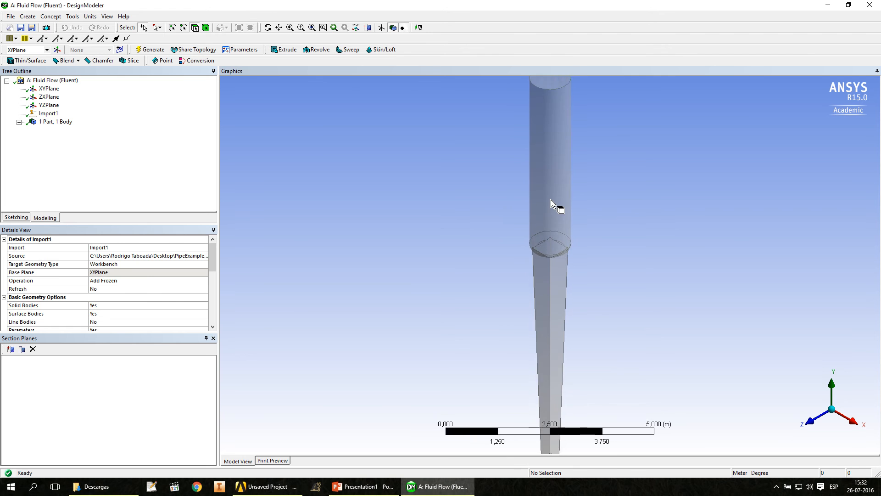
middle_click_drag(560, 194, 516, 263)
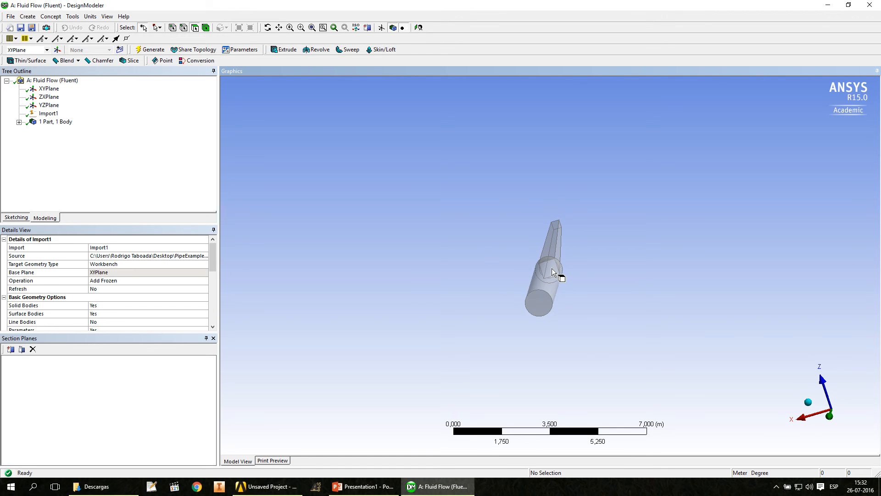
middle_click_drag(552, 269, 528, 273, "ctrl")
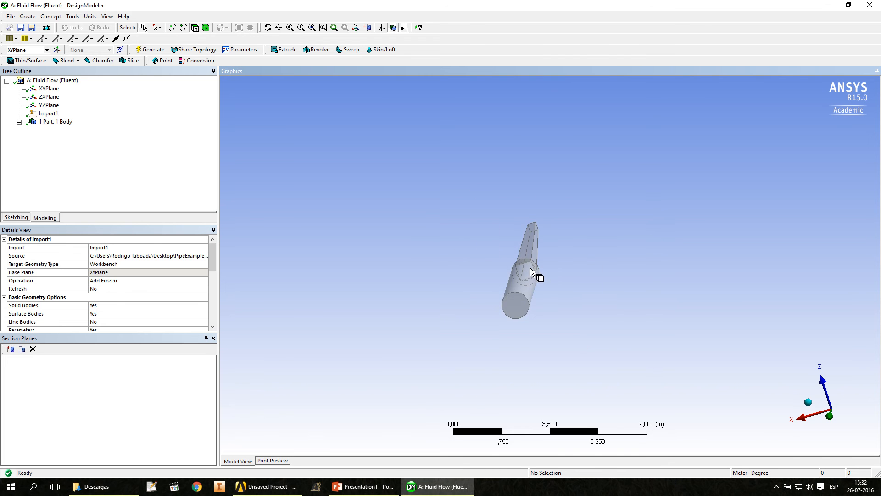
scroll(523, 276, "up", 3)
scroll(522, 276, "up", 3)
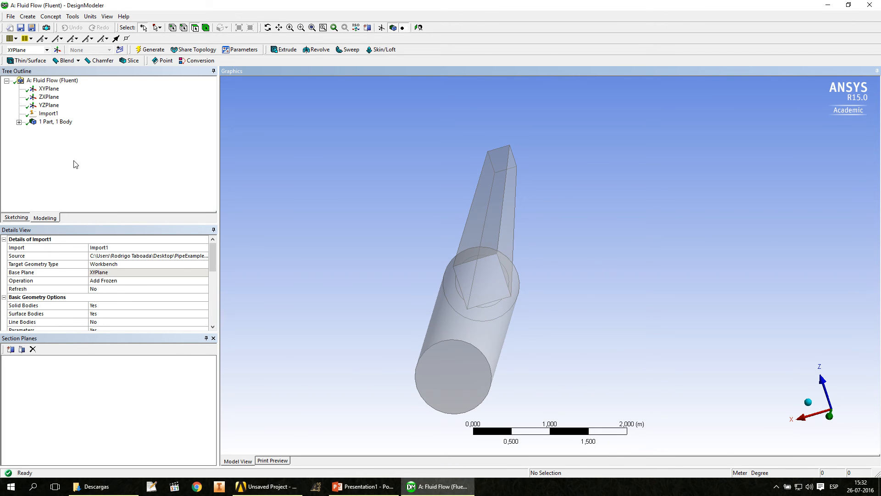
left_click(464, 364)
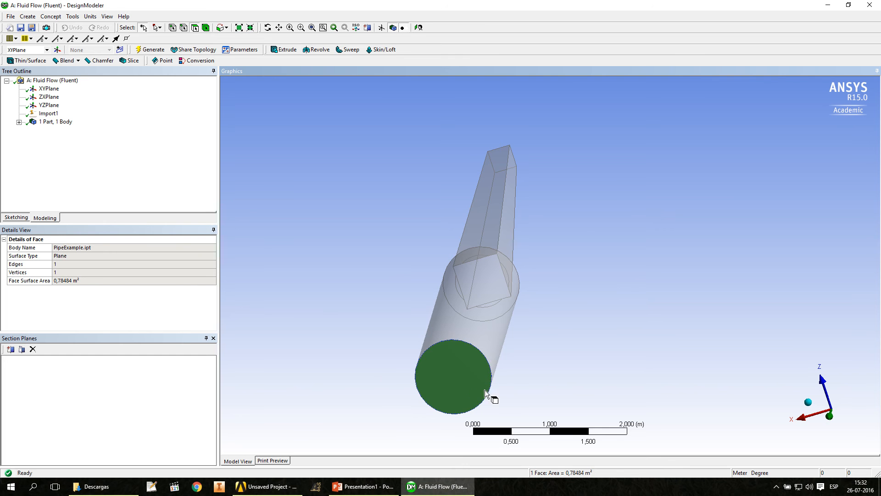
right_click(456, 386)
left_click(492, 361)
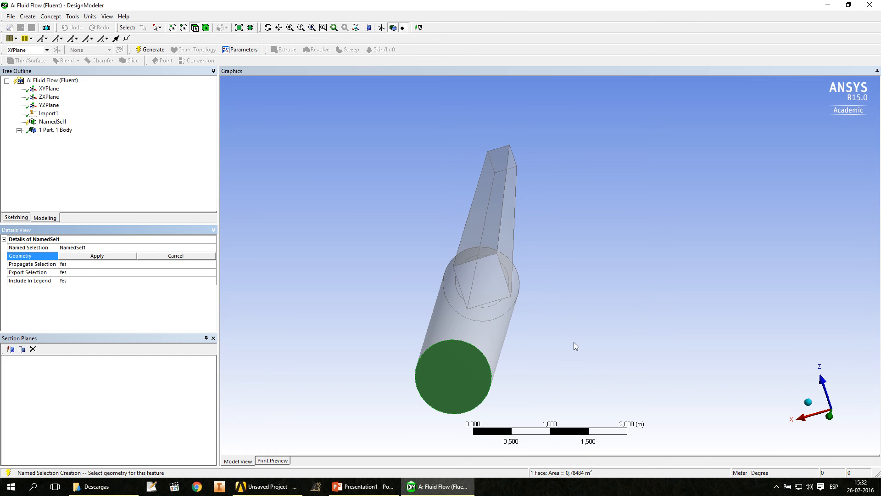
left_click(114, 247)
key("BackSpace")
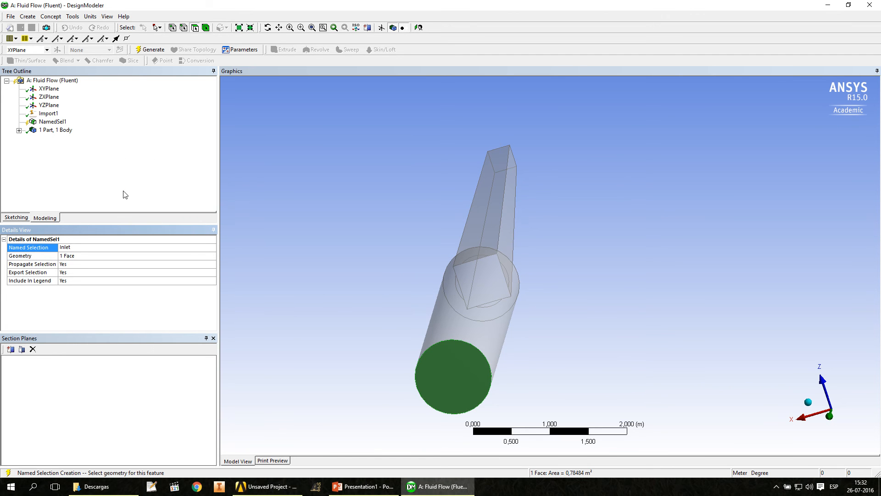
left_click(149, 49)
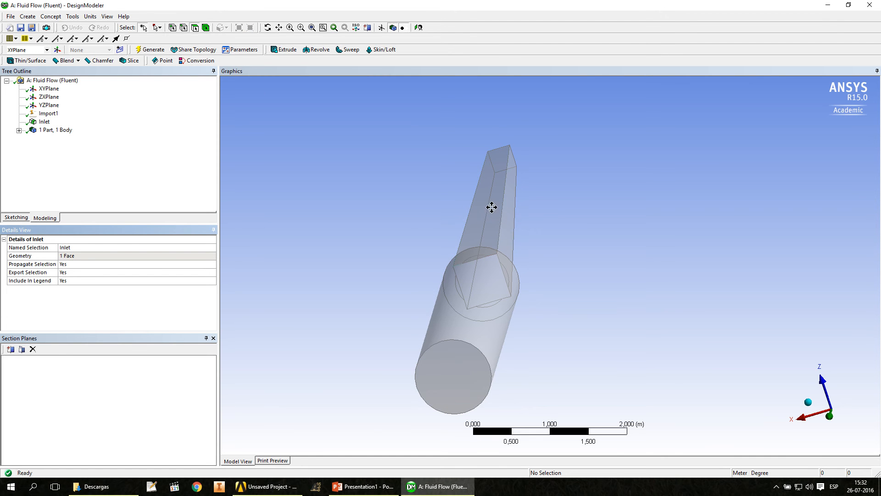
Create a named selection called Outlet on the small square end face of the tapered section and generate it
middle_click_drag(492, 205, 474, 207, "ctrl")
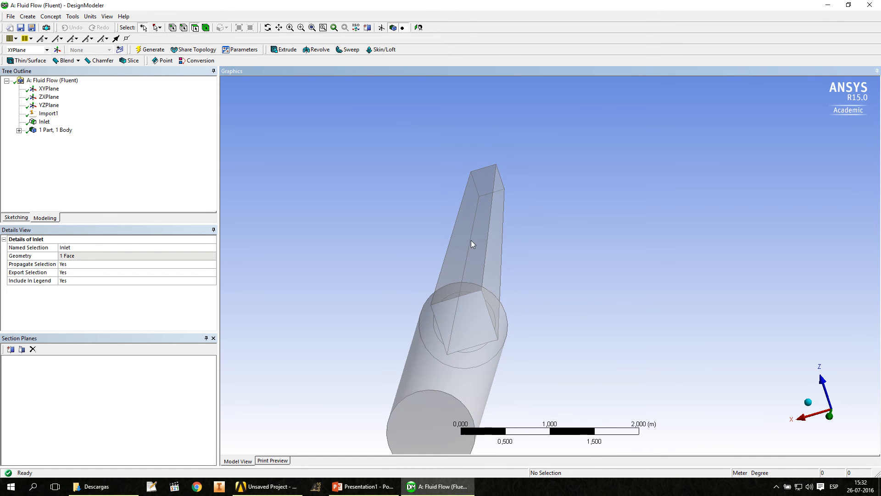
middle_click_drag(479, 257, 476, 408)
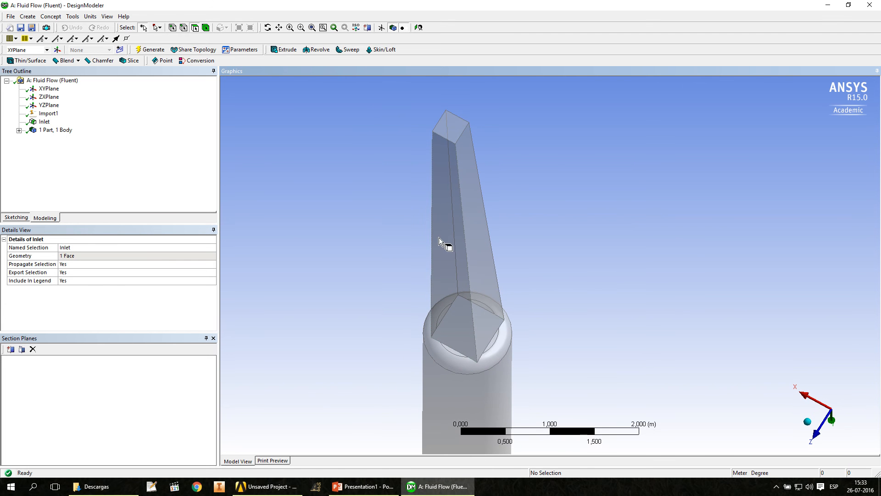
left_click(455, 129)
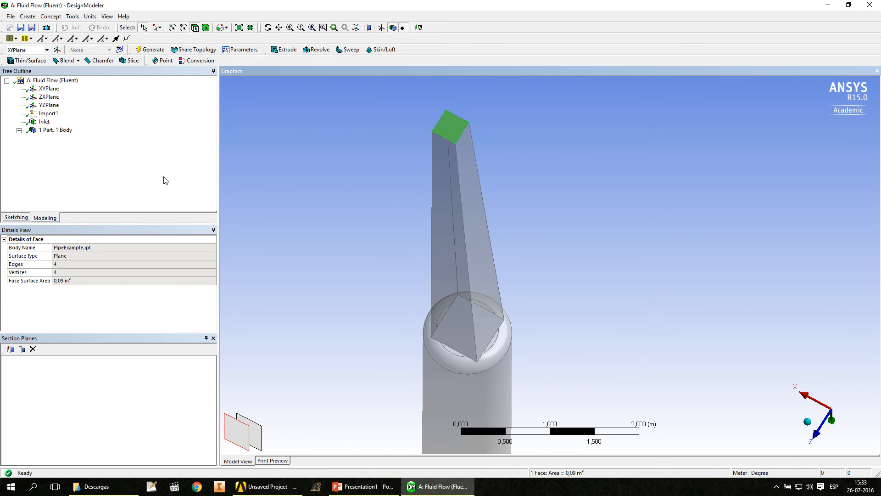
right_click(450, 131)
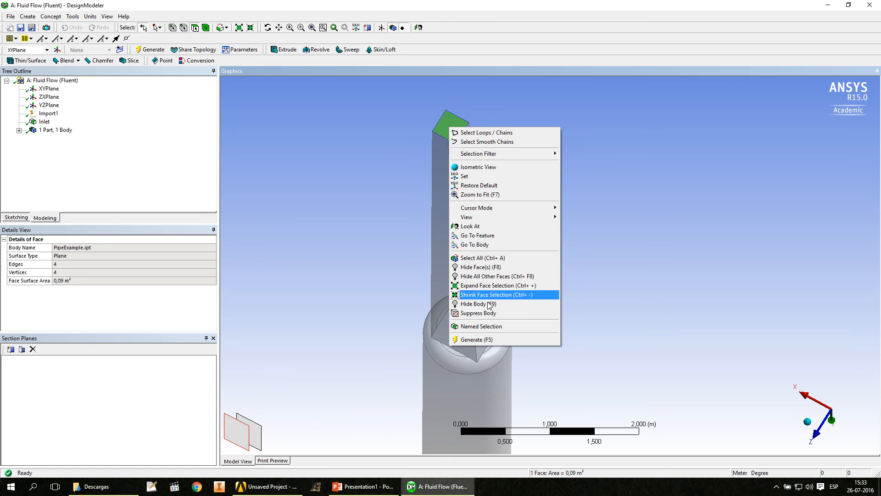
left_click(482, 326)
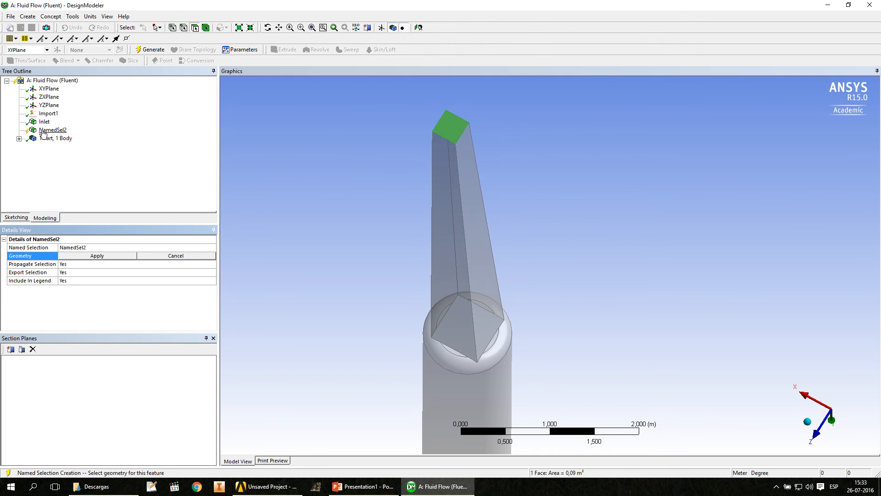
left_click(92, 247)
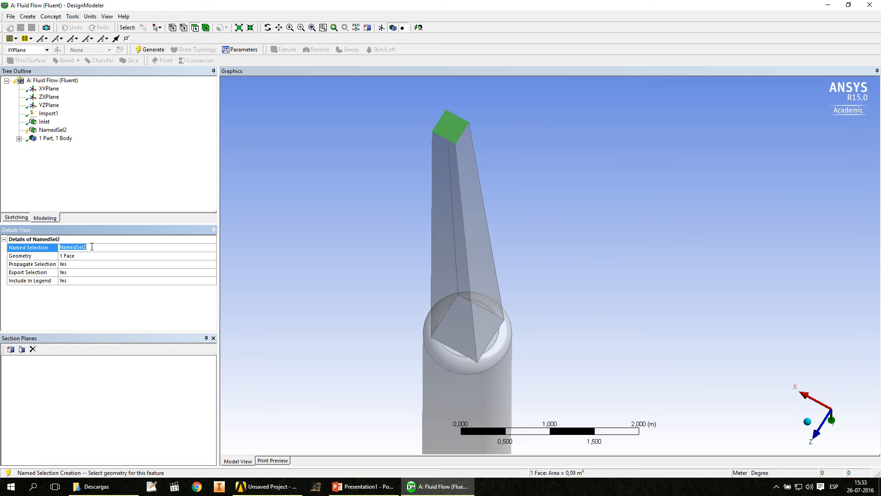
type("Outlet")
left_click(160, 52)
left_click(160, 51)
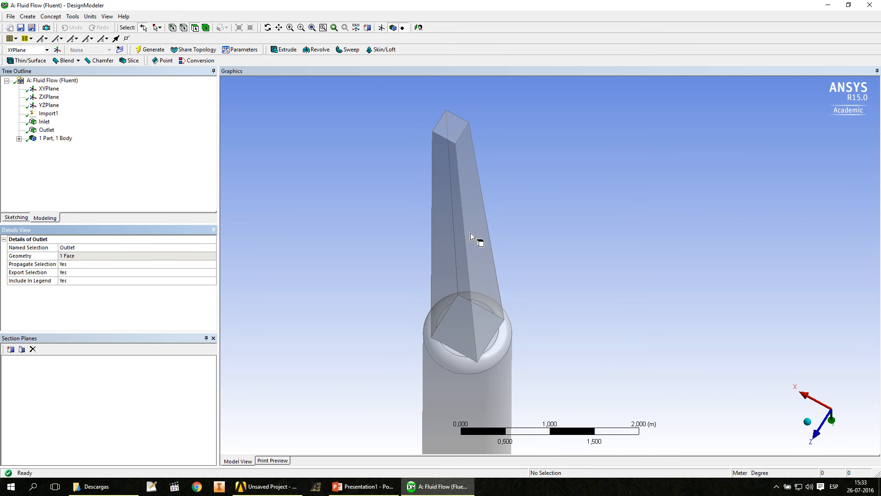
Select the narrow planar face segment at the junction between the cylinder and the square section
left_click(495, 340)
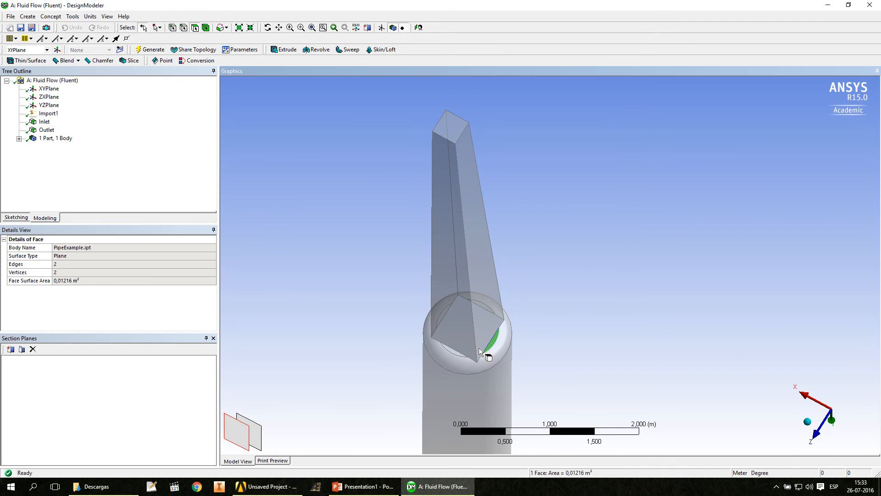
Add the torus ring, four tapered side faces, small flat faces and cylinder side to the face selection, leaving out both end faces
left_click(457, 352, "ctrl")
left_click(464, 363, "ctrl")
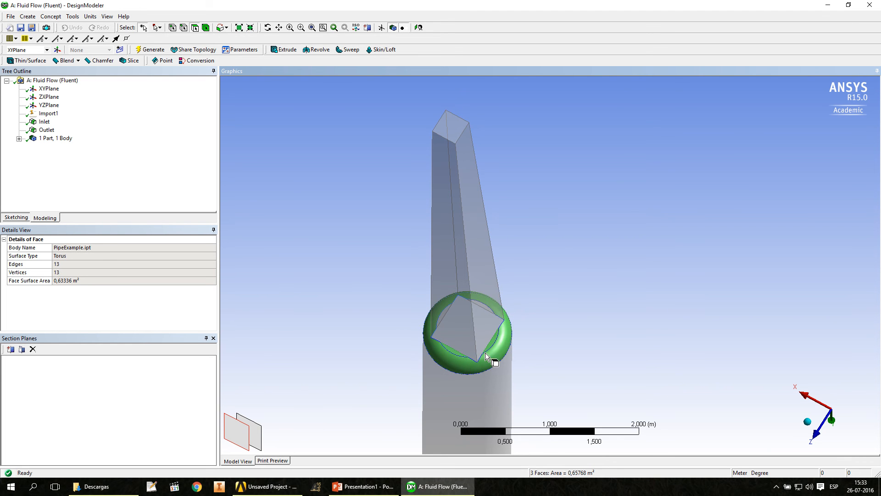
left_click(497, 306, "ctrl")
left_click(446, 302, "ctrl")
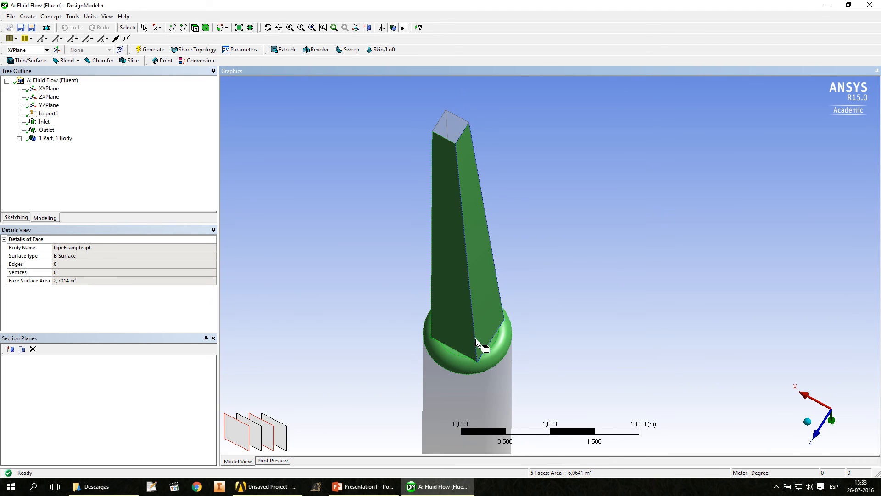
middle_click_drag(475, 339, 583, 382, "ctrl")
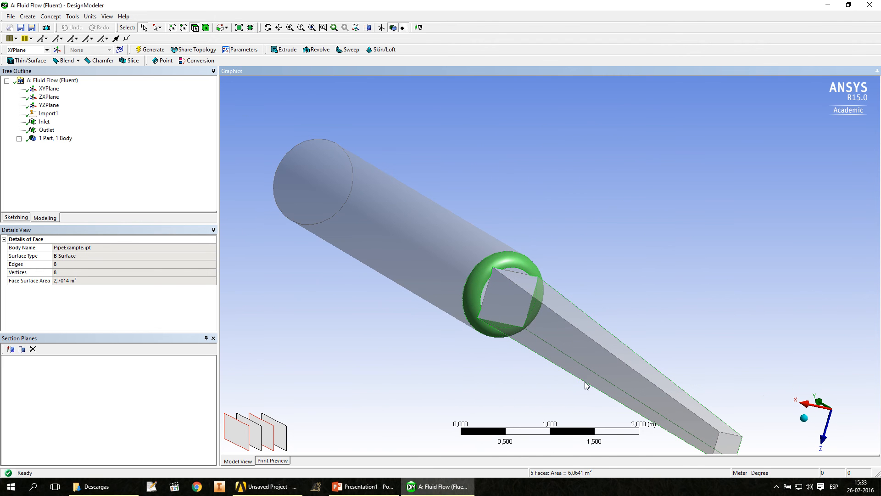
left_click(511, 298, "ctrl")
left_click(537, 290, "ctrl")
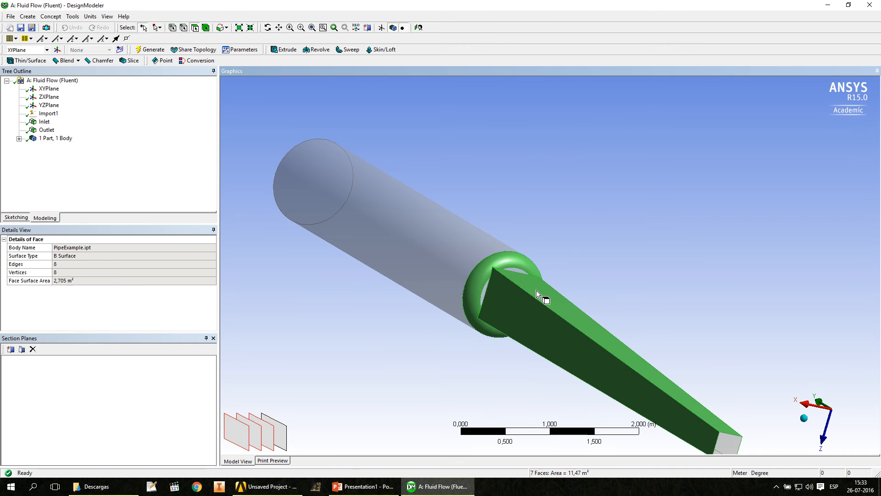
left_click(514, 278, "ctrl")
left_click(522, 279, "ctrl")
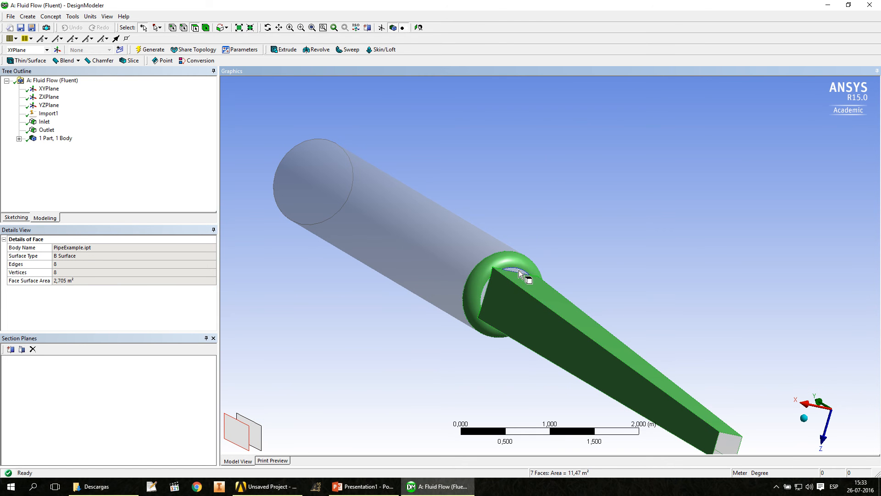
left_click(519, 271, "ctrl")
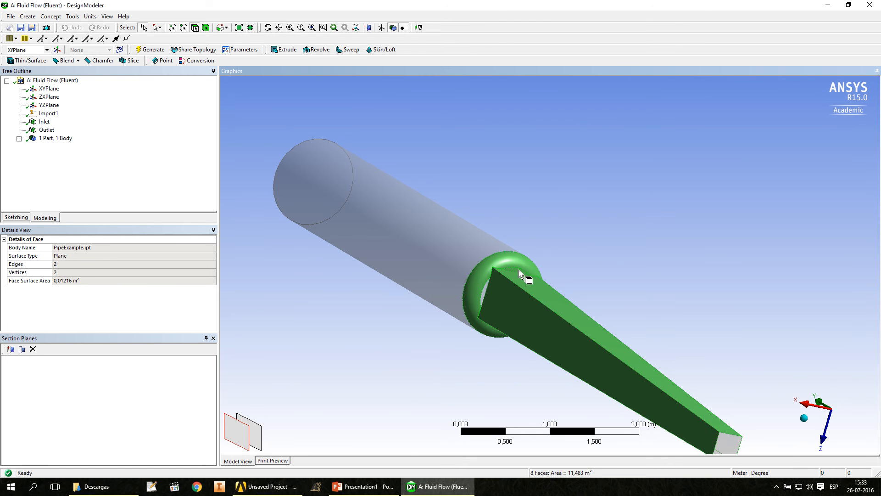
left_click(486, 294, "ctrl")
left_click(374, 255, "ctrl")
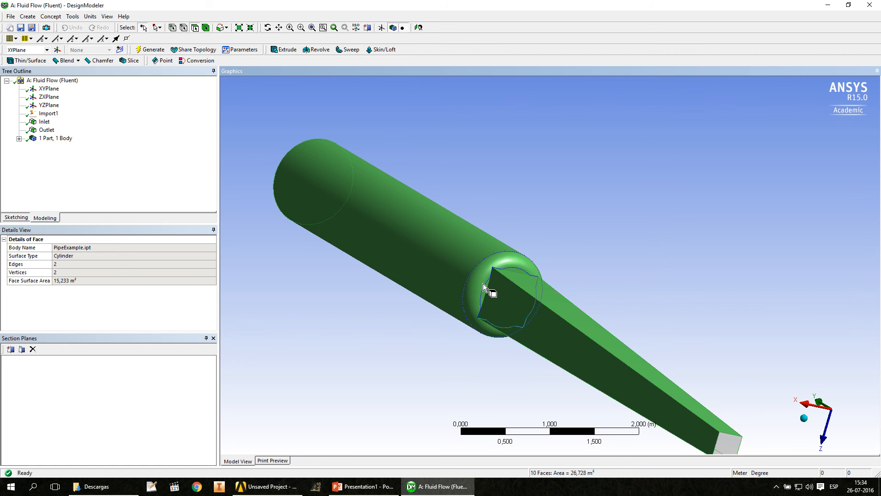
scroll(483, 283, "up", 1)
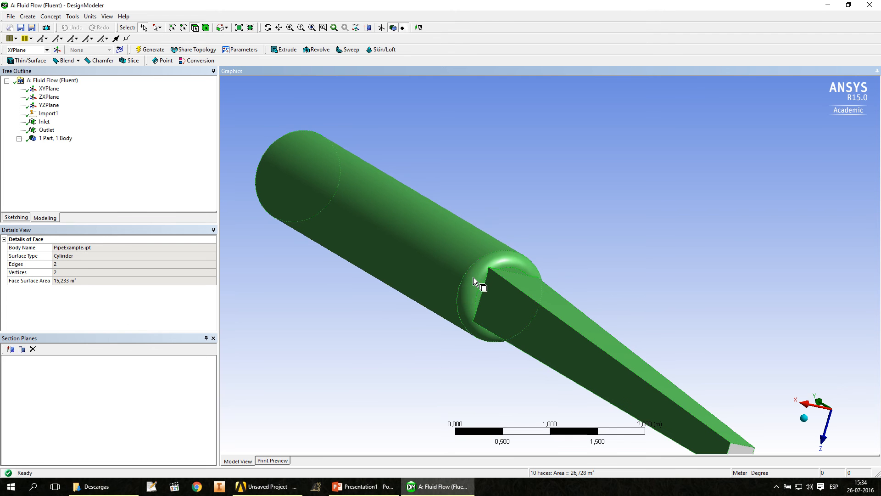
middle_click_drag(451, 265, 443, 360)
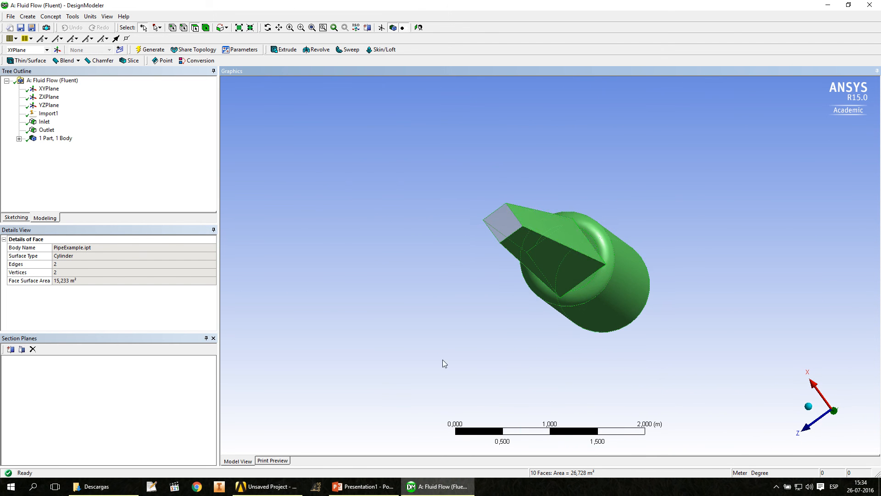
Create a named selection called Wall from the selected faces and generate it
right_click(564, 233)
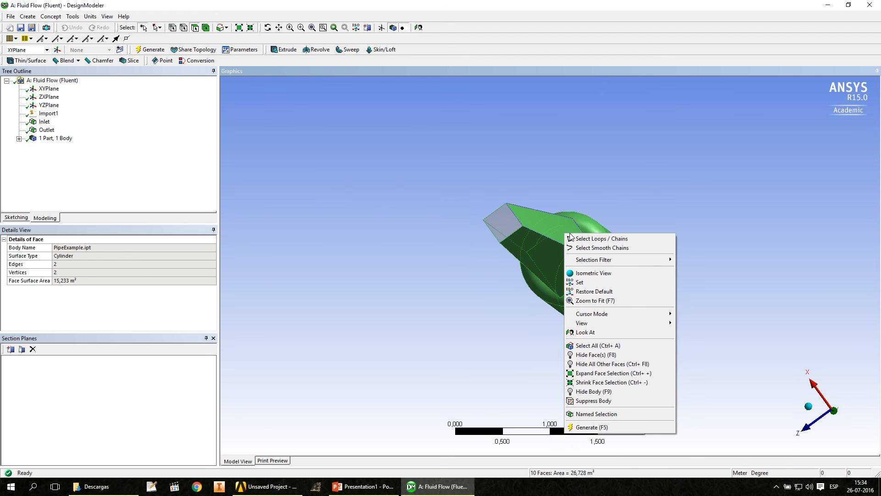
left_click(615, 418)
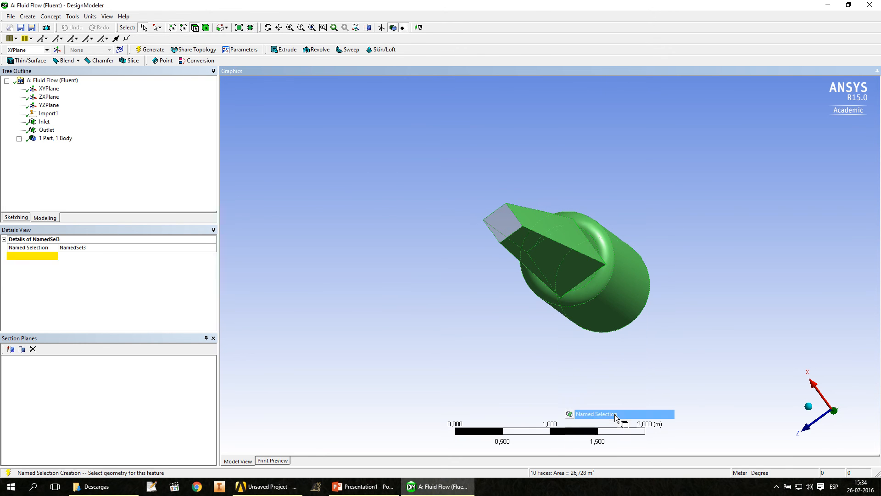
left_click(90, 247)
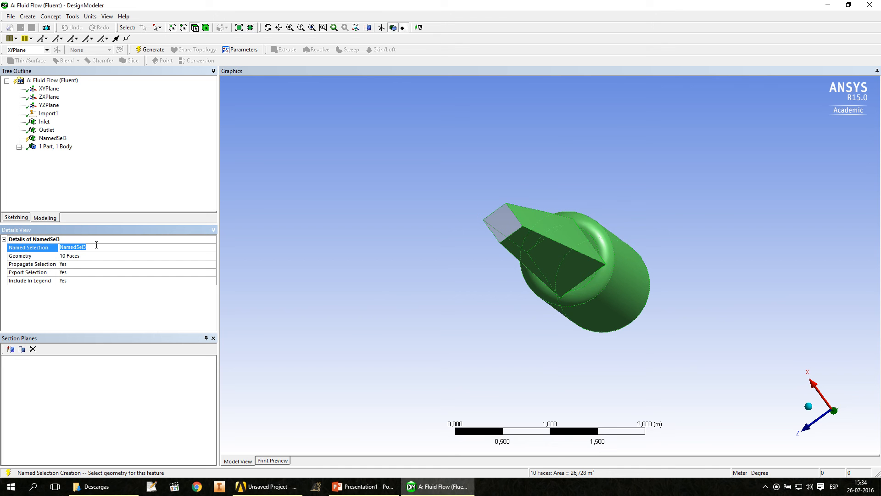
type("Wall")
left_click(150, 49)
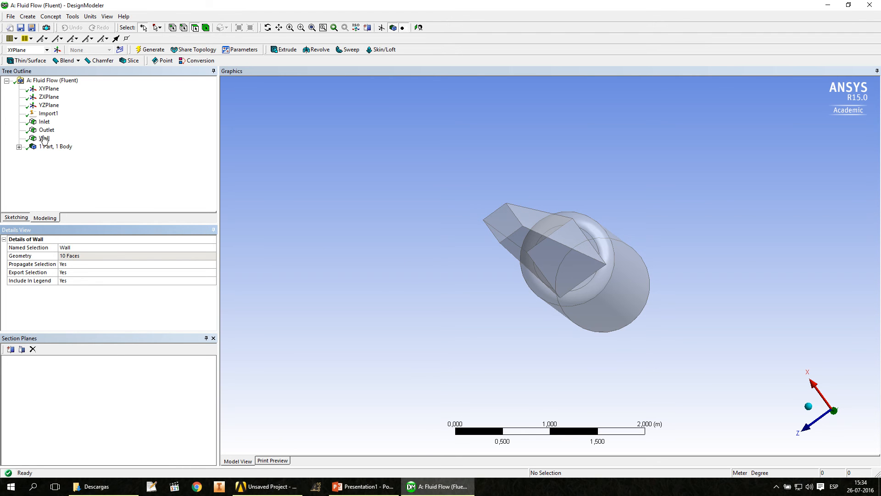
left_click(148, 49)
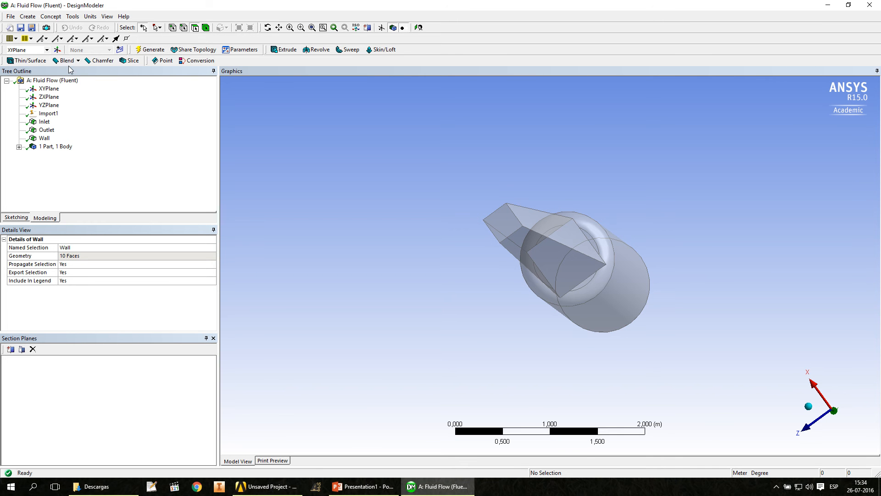
Save the project in the Escritorio folder as PipeExample
left_click(21, 27)
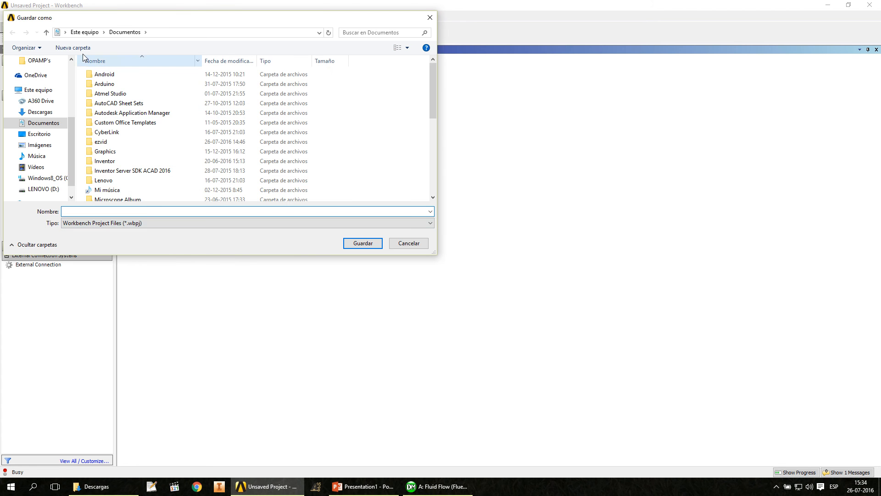
left_click(46, 136)
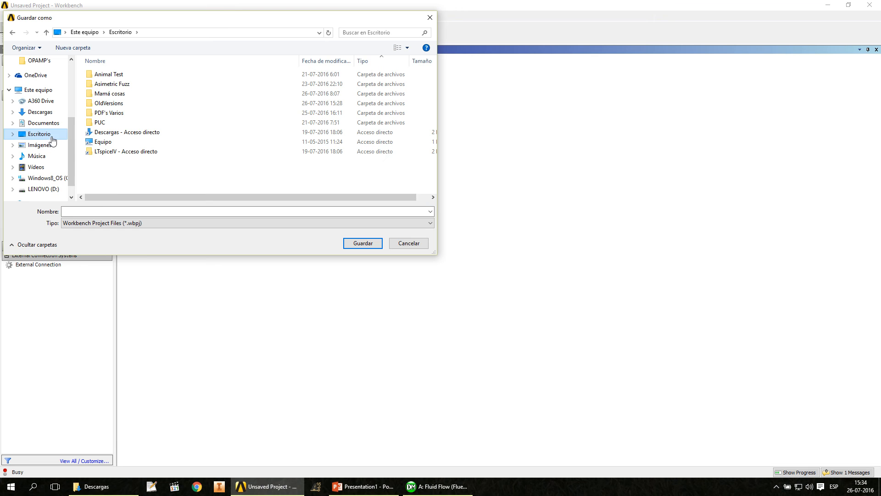
left_click(197, 213)
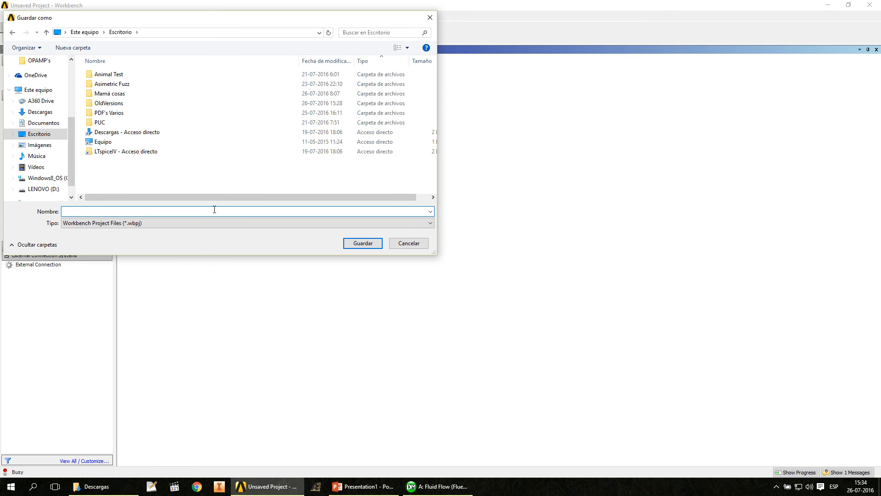
type("Pipe")
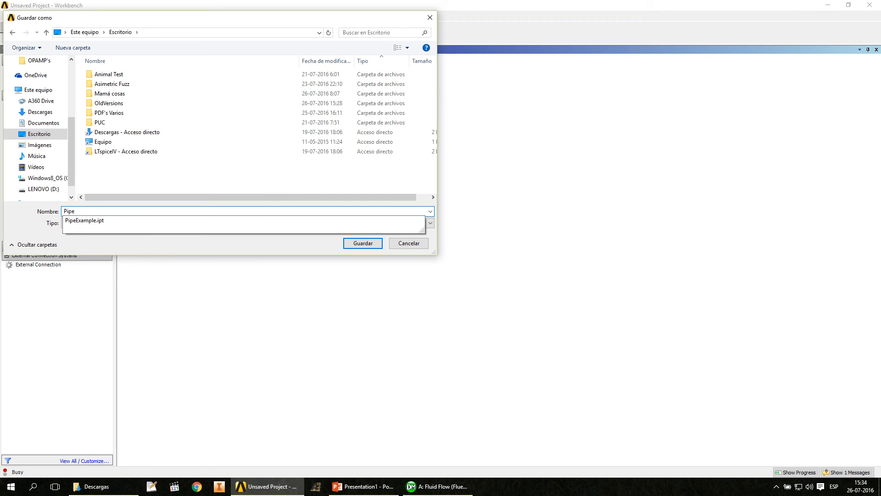
type("Example")
key("Return")
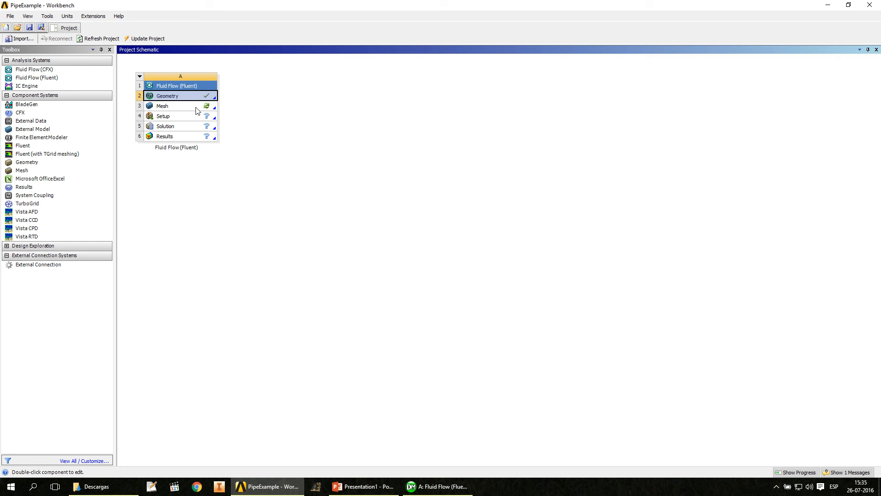
Open the Mesh component of the Fluid Flow (Fluent) system, then generate and display the mesh with default settings
left_click(193, 110)
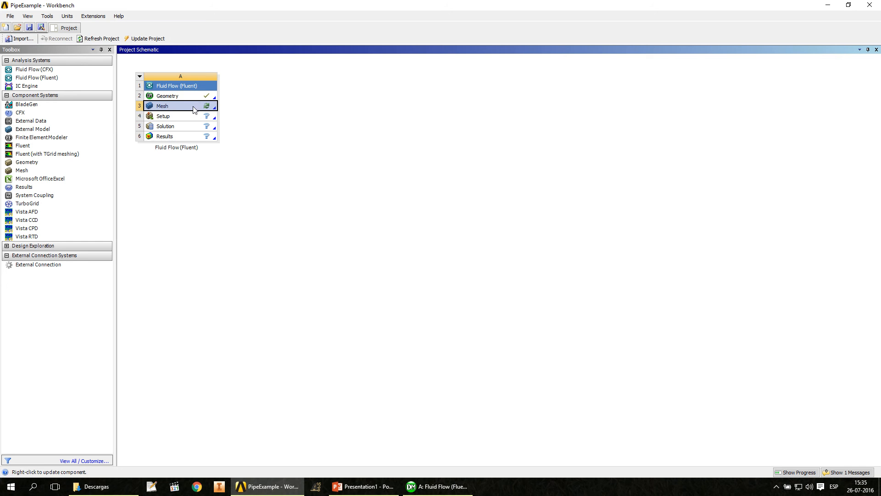
double_click(194, 109)
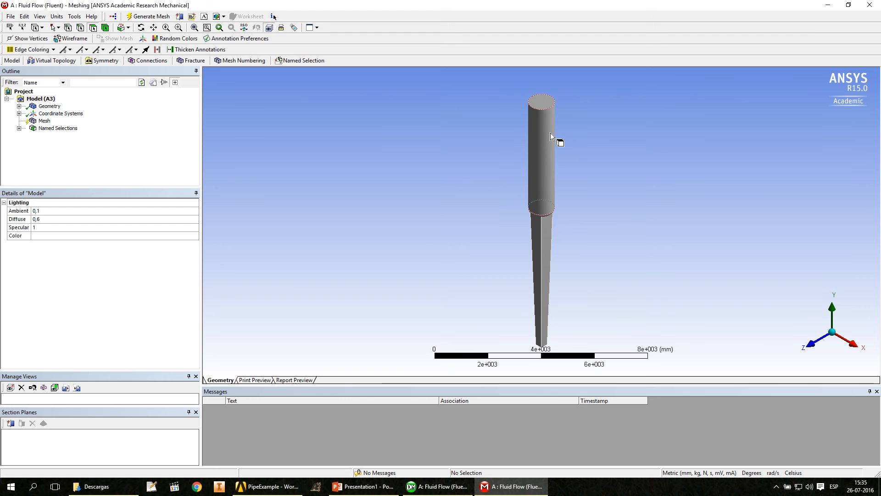
left_click(18, 128)
left_click(19, 129)
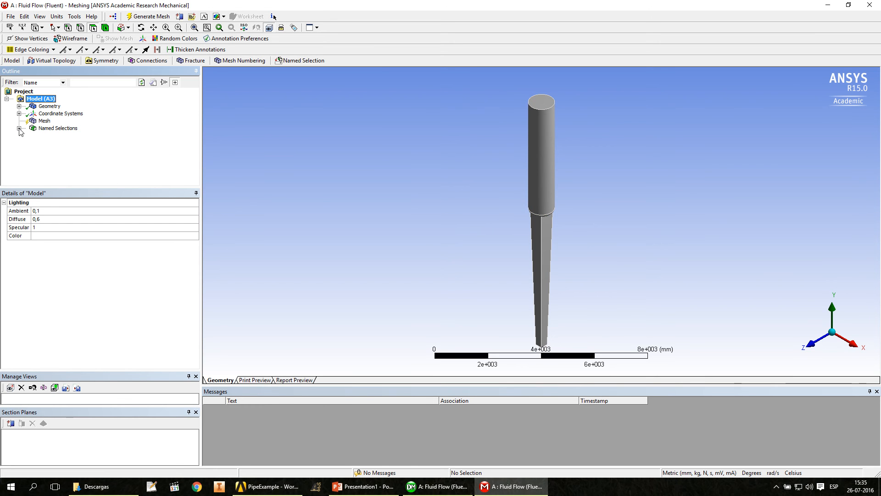
left_click(154, 18)
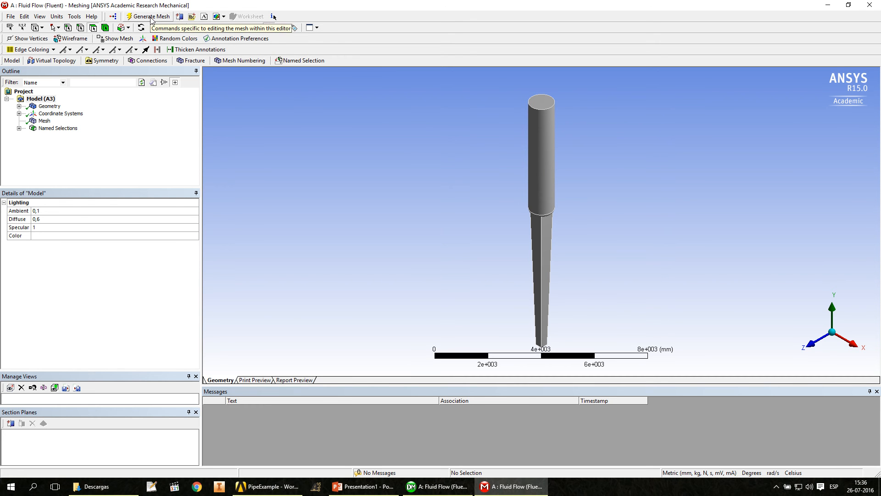
left_click(43, 121)
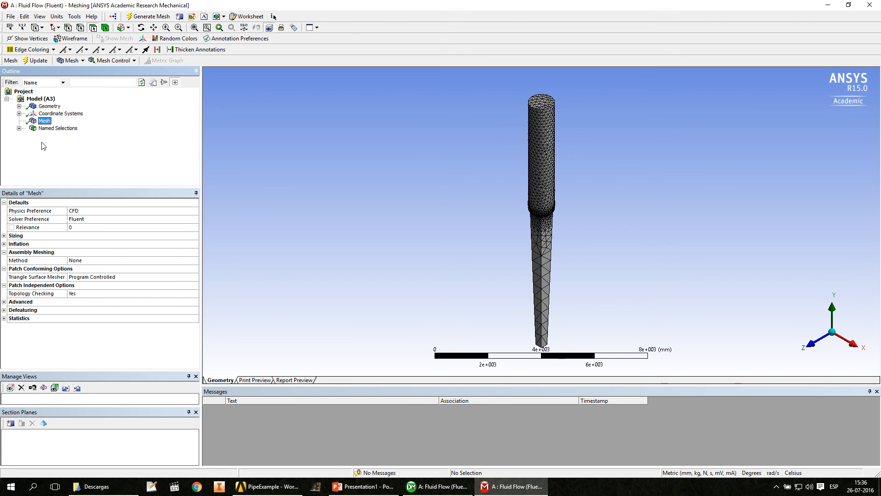
Review the mesh's Sizing, Inflation, Assembly Meshing and Advanced settings
left_click(4, 236)
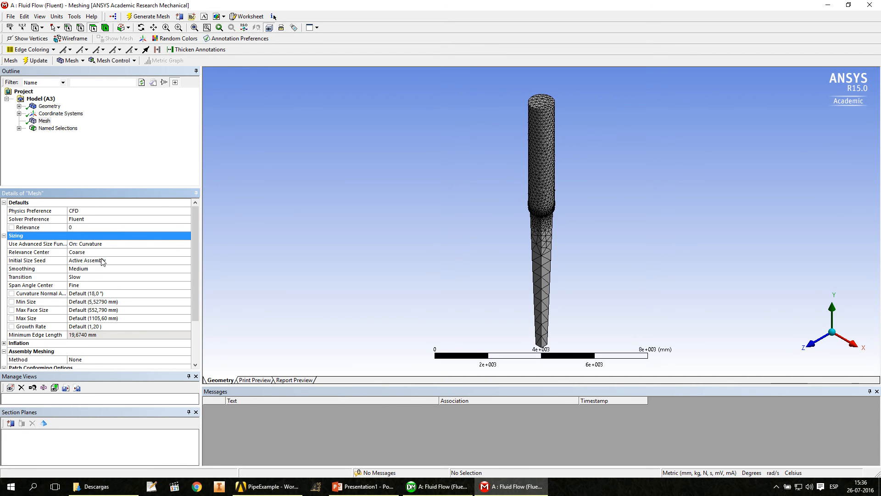
left_click(4, 236)
left_click(4, 252)
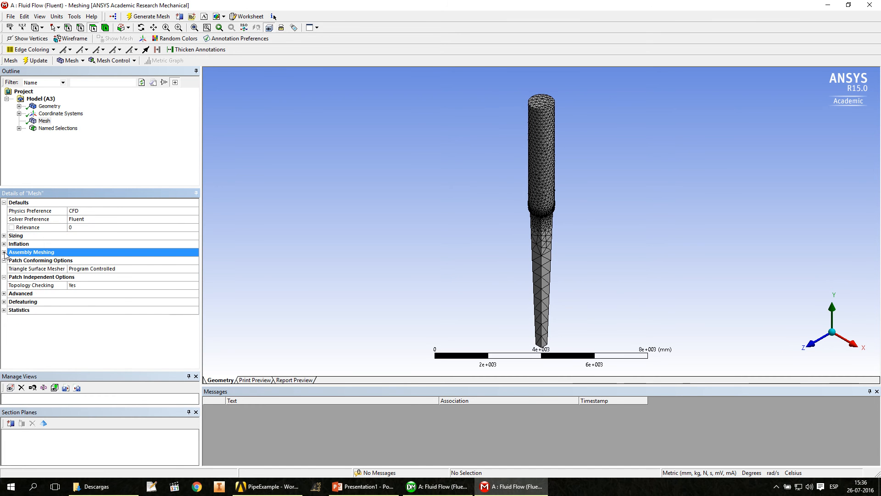
left_click(4, 252)
left_click(4, 243)
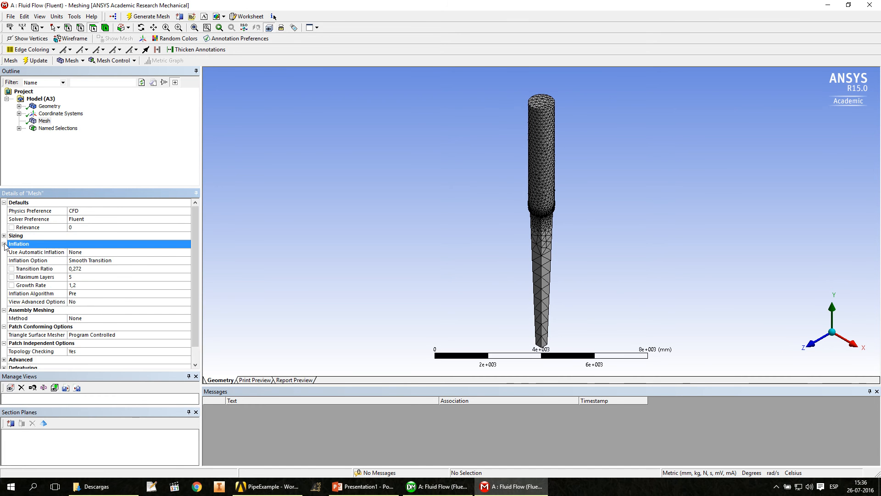
left_click(4, 244)
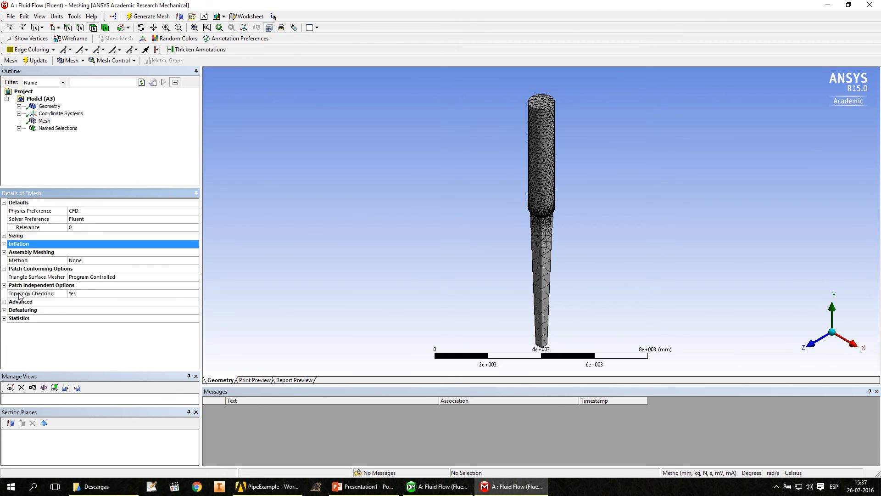
left_click(5, 302)
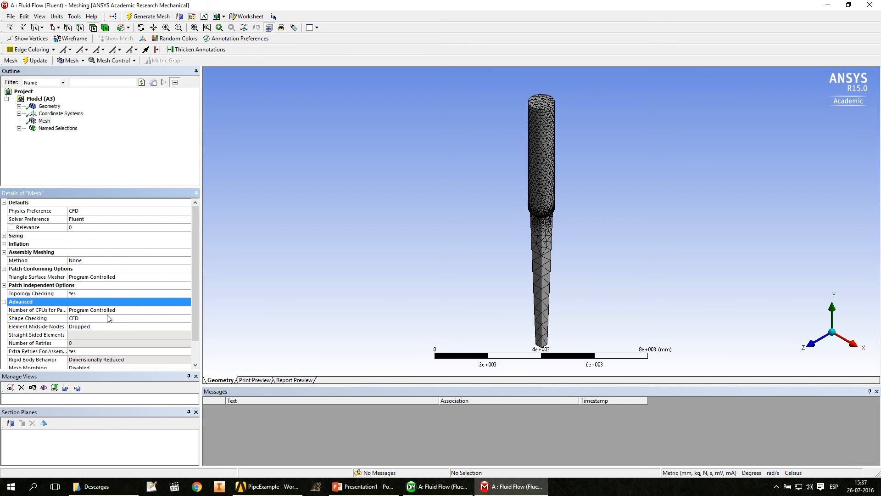
scroll(5, 306, "down", 1)
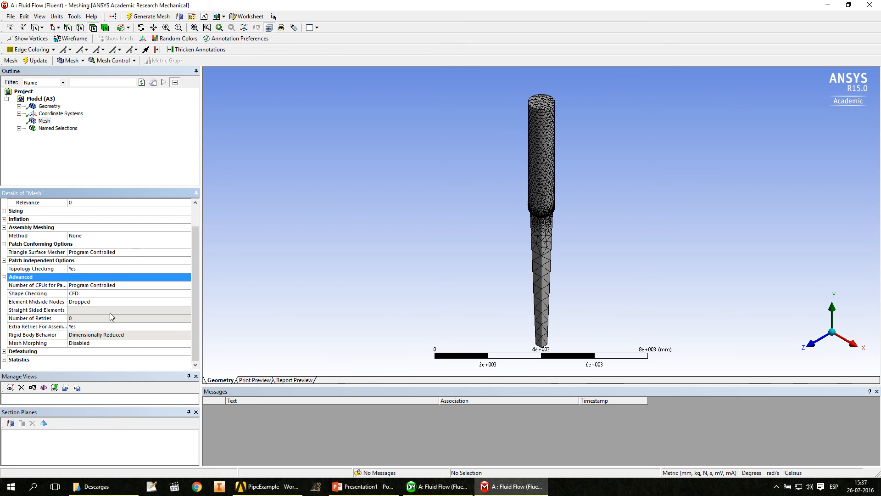
left_click(4, 277)
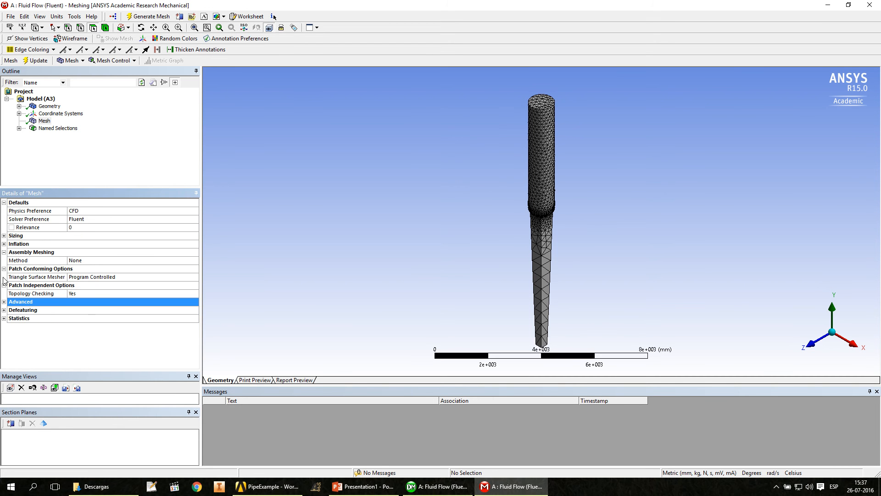
In the mesh's Sizing settings, set Smoothing to High and keep Transition at Slow
left_click(4, 236)
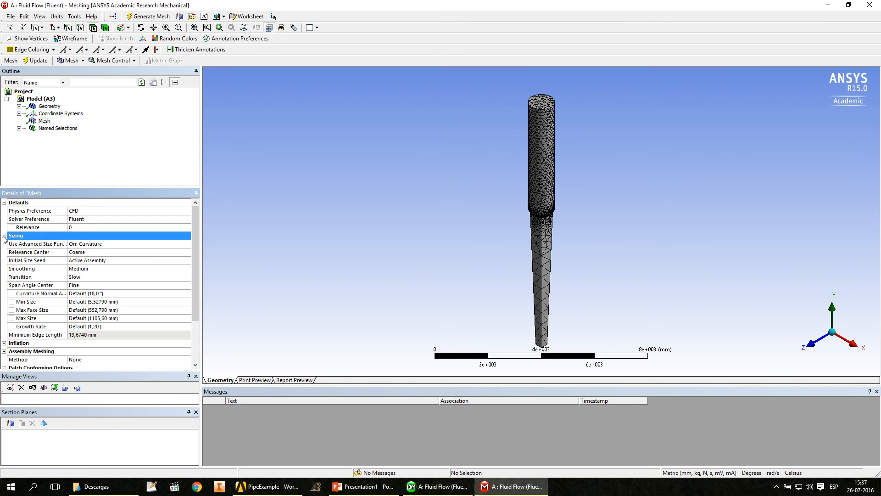
left_click(92, 269)
left_click(187, 269)
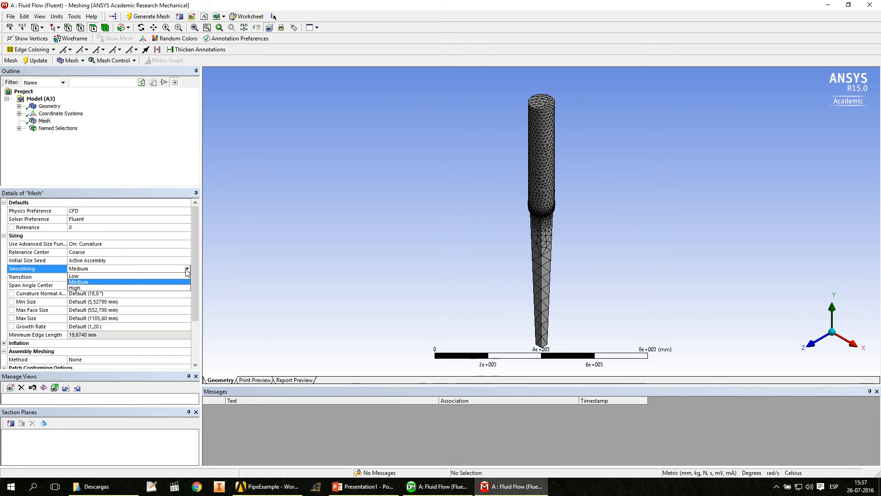
left_click(79, 288)
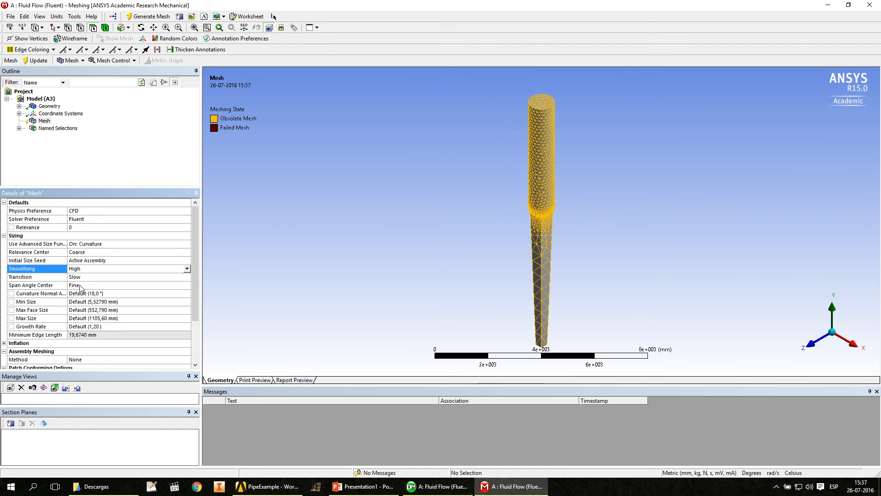
left_click(187, 269)
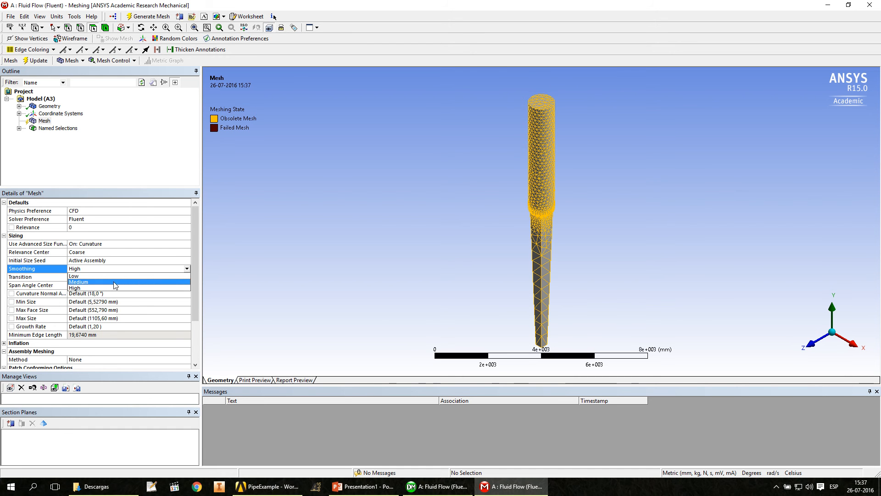
left_click(233, 267)
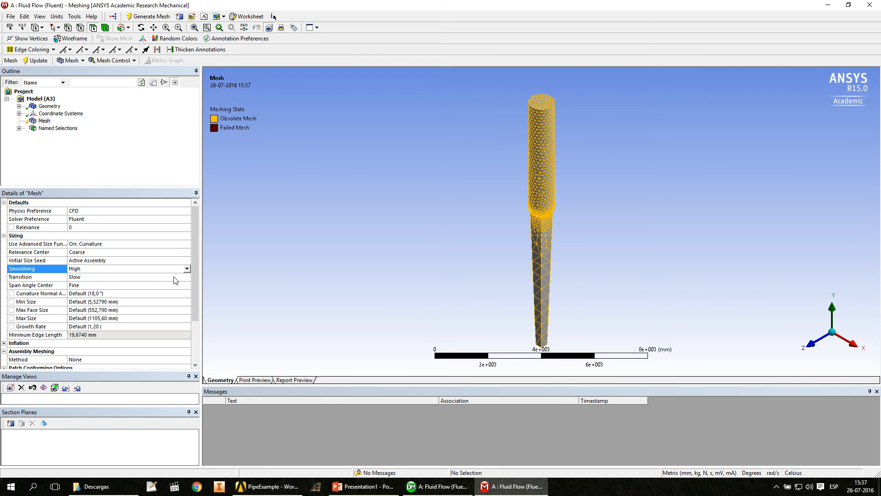
left_click(186, 277)
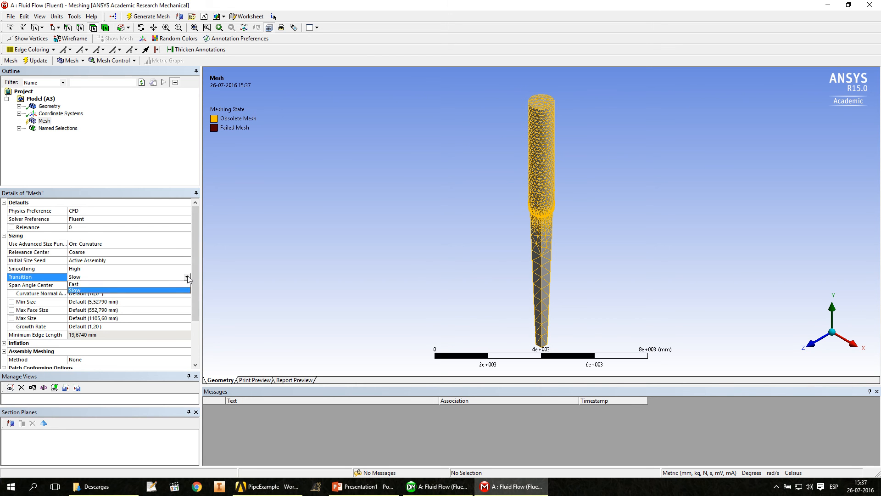
left_click(169, 291)
Set the mesh's Relevance Center to Fine and regenerate the mesh
left_click(176, 254)
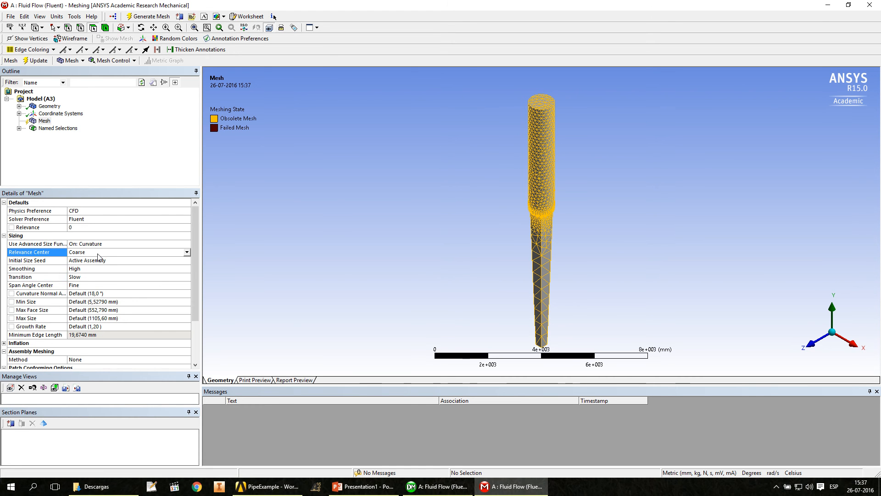
left_click(187, 252)
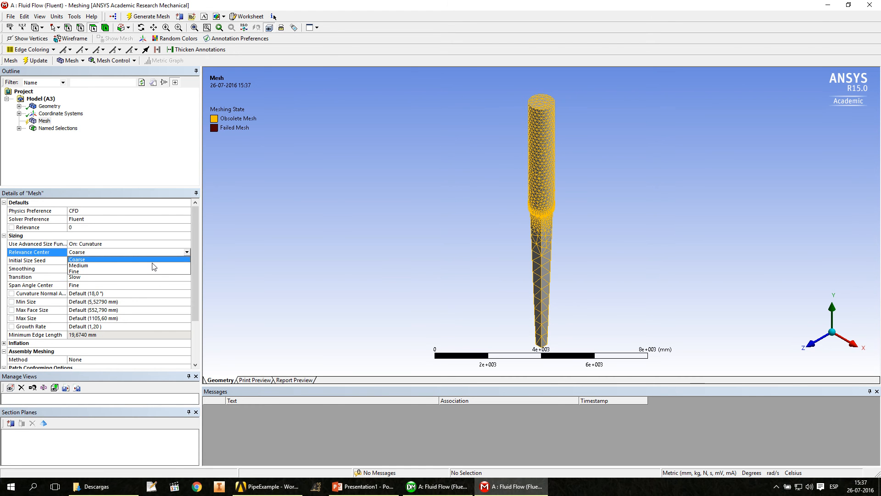
left_click(135, 274)
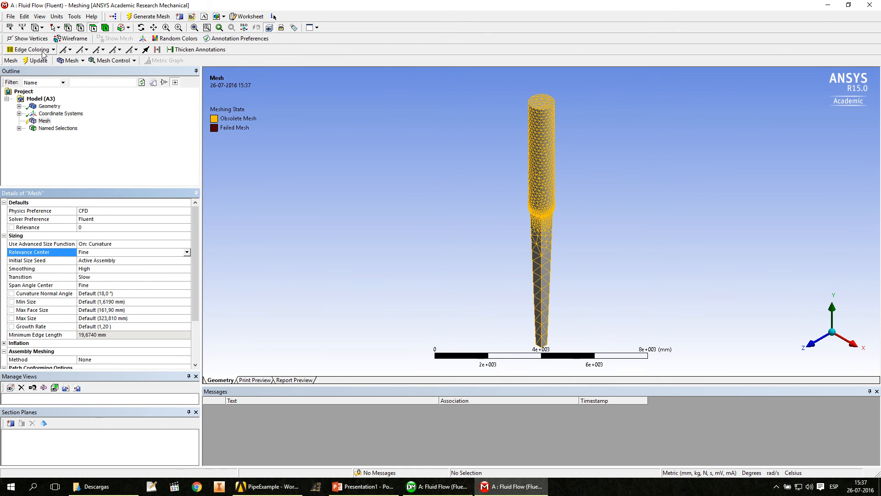
left_click(156, 18)
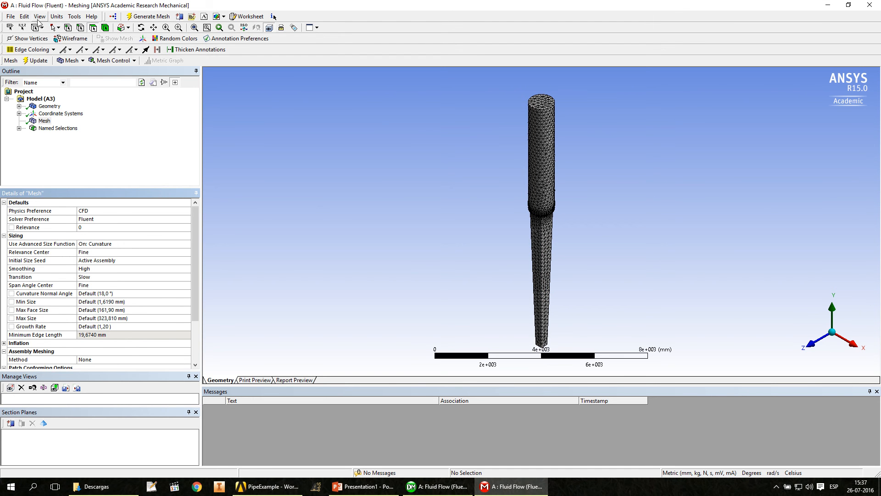
Save the project, then close the Meshing and DesignModeler windows, returning to Workbench
left_click(10, 16)
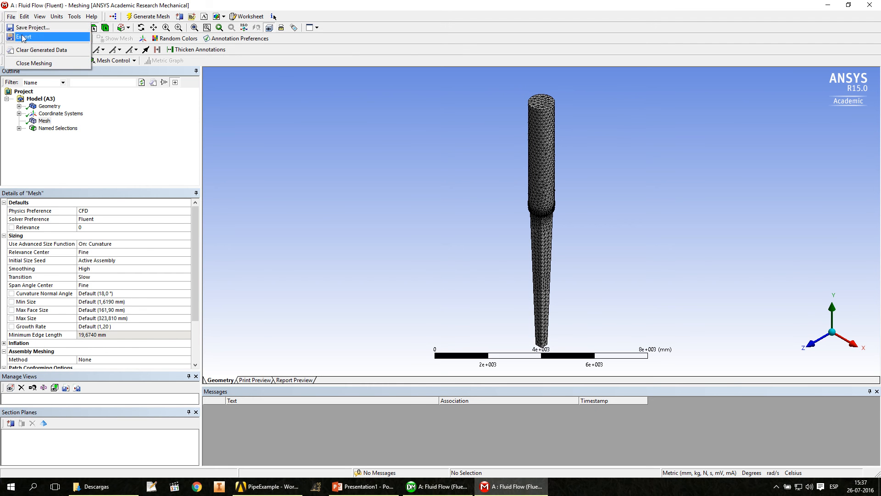
left_click(26, 32)
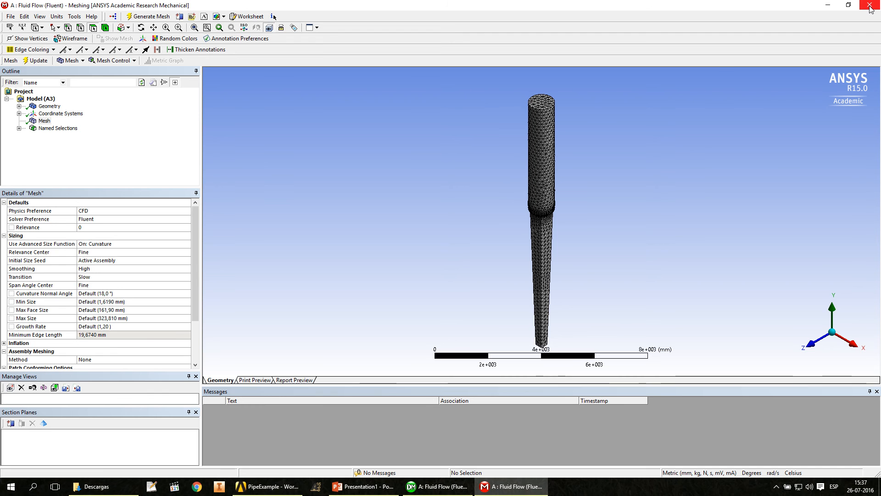
left_click(525, 486)
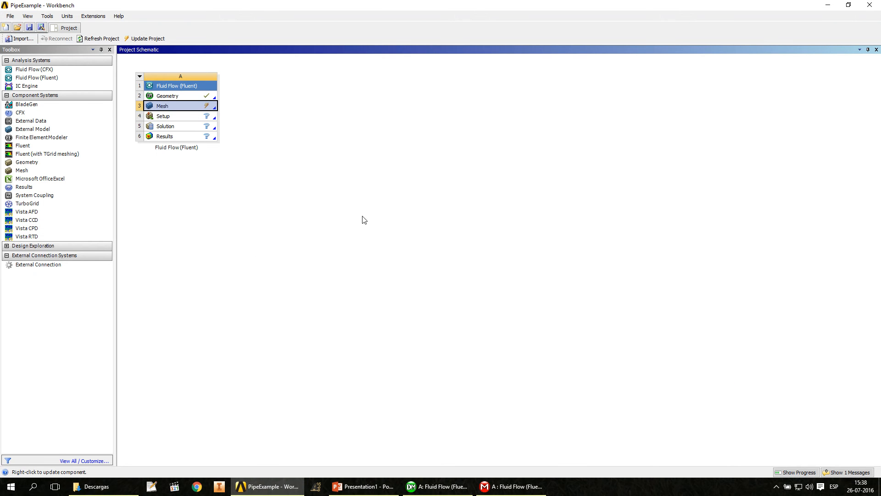
right_click(518, 487)
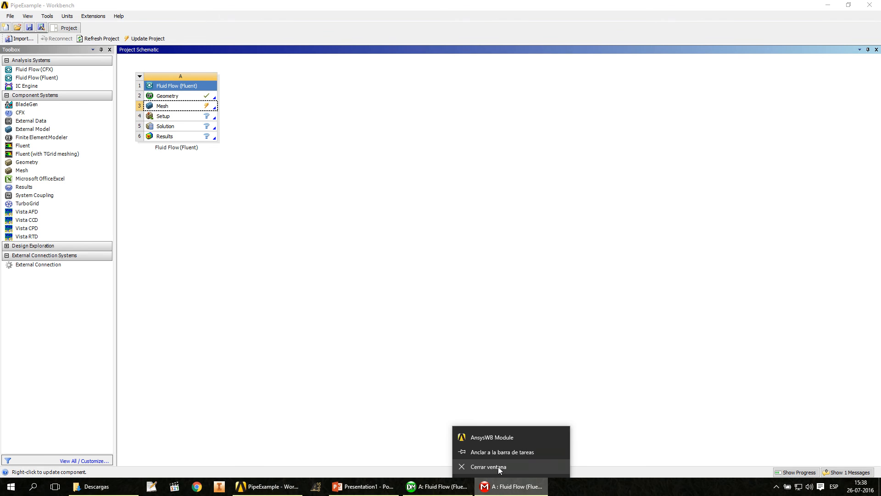
left_click(500, 468)
mouse_move(447, 485)
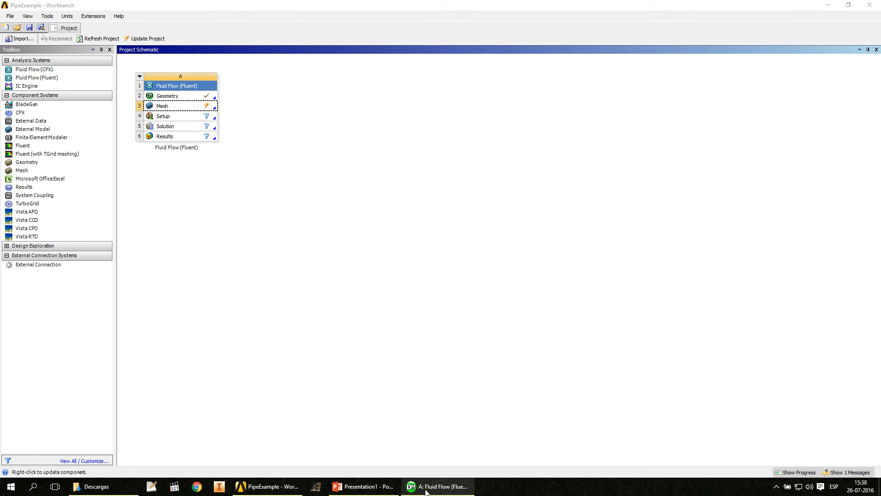
right_click(430, 490)
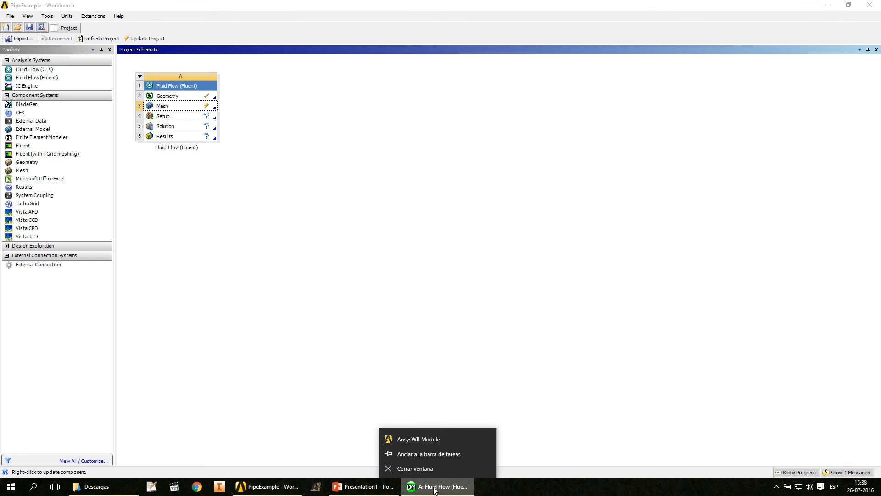
left_click(416, 468)
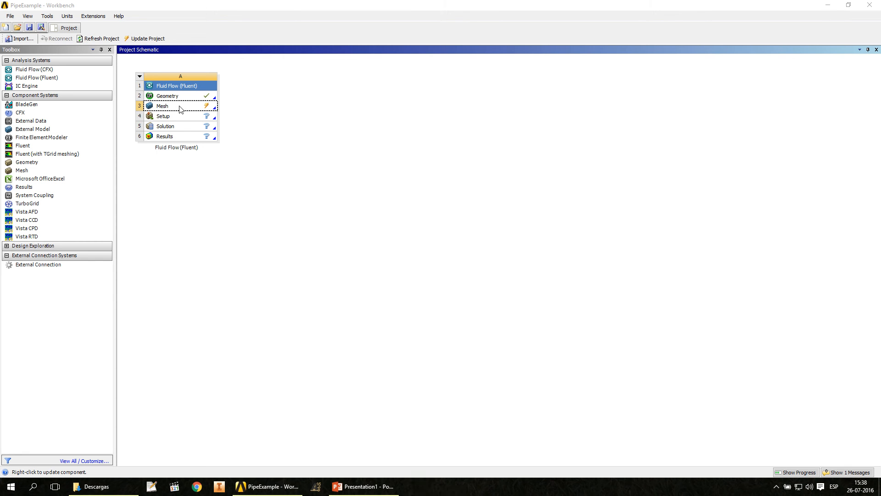
Update the Mesh component of the Fluid Flow (Fluent) system in the project schematic
left_click(180, 109)
right_click(181, 109)
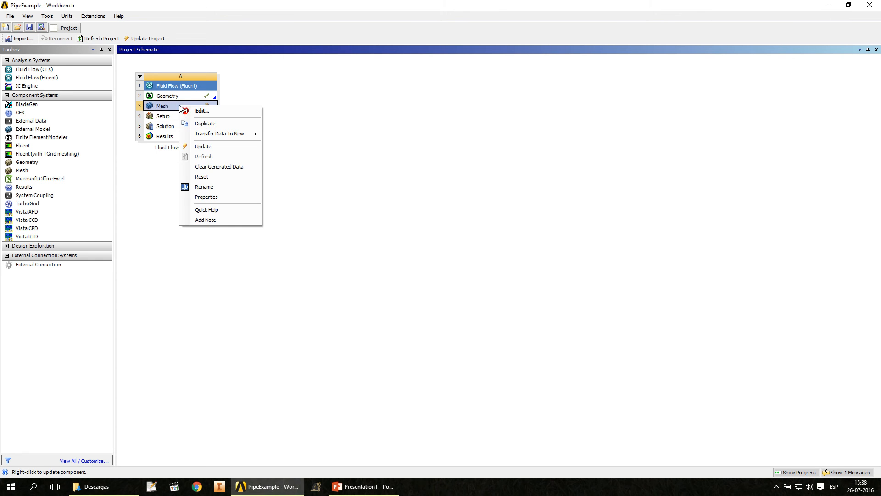
left_click(209, 149)
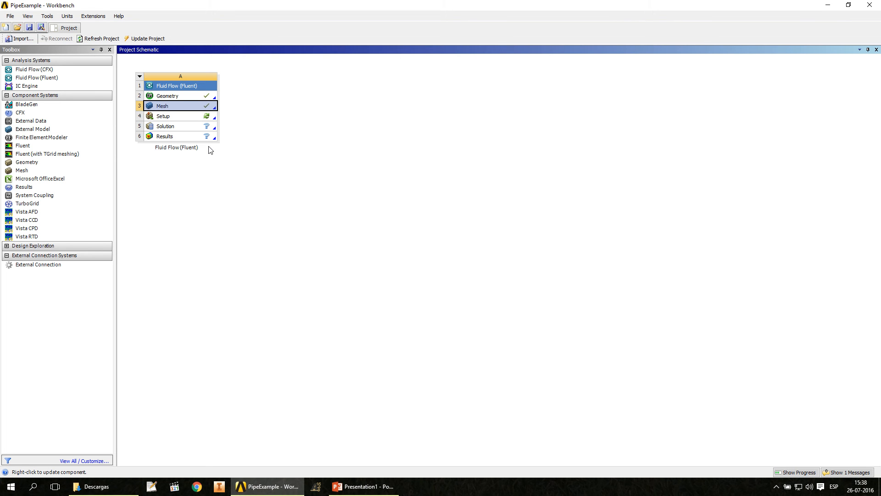
Open the Setup component and start Fluent with Double Precision and Parallel (Local Machine) processing in a maximized window
double_click(183, 118)
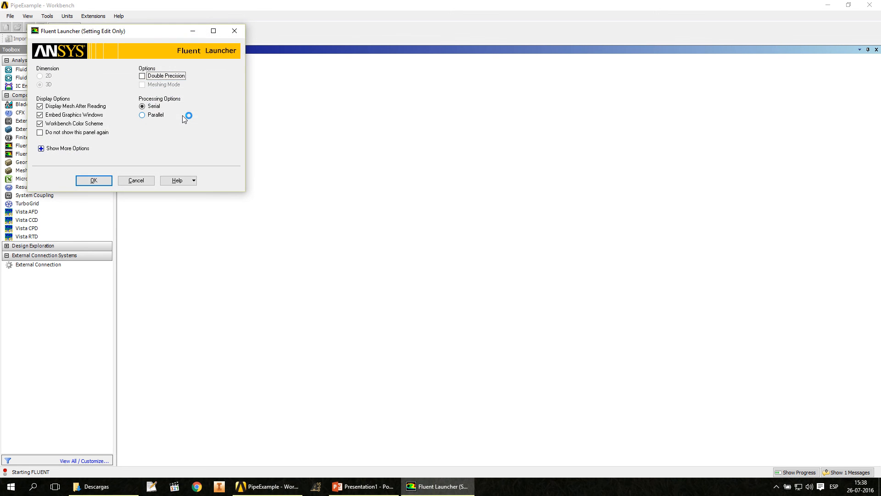
left_click(142, 76)
left_click(143, 115)
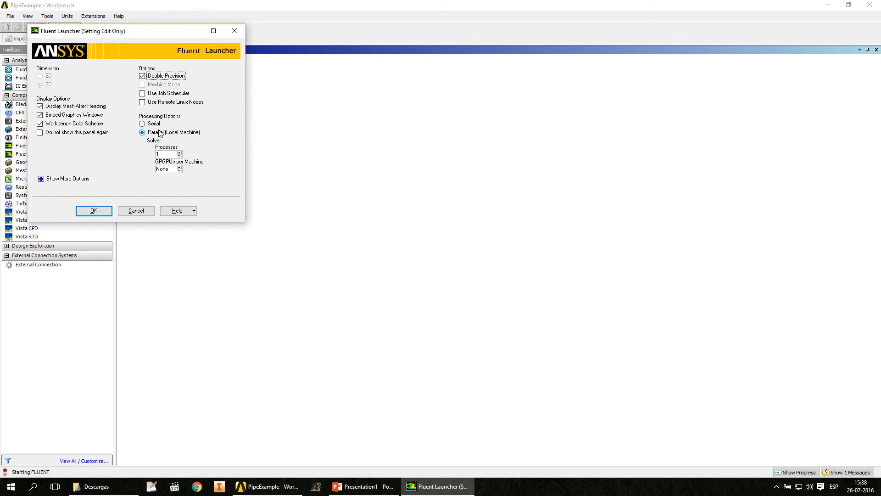
left_click(180, 153)
left_click(179, 168)
key("BackSpace")
left_click(104, 210)
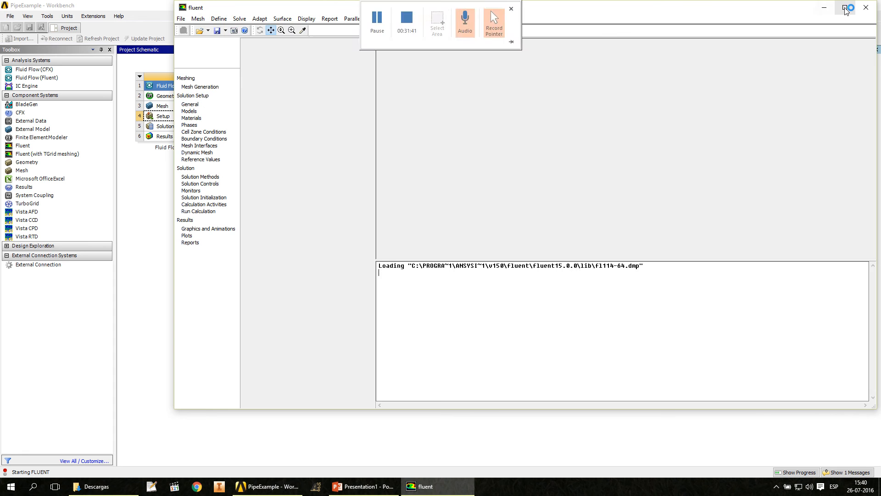
left_click(845, 8)
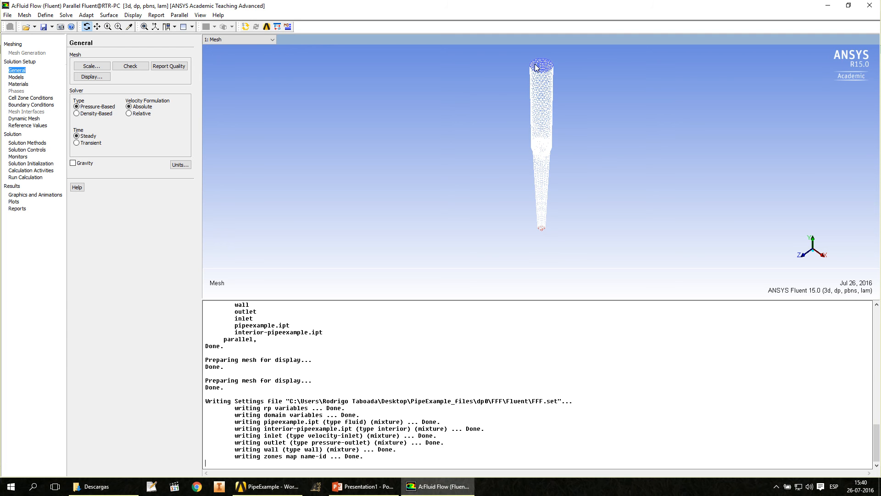
Inspect the pipe mesh from different angles and open the General page of the Solution Setup
left_click_drag(536, 67, 405, 130)
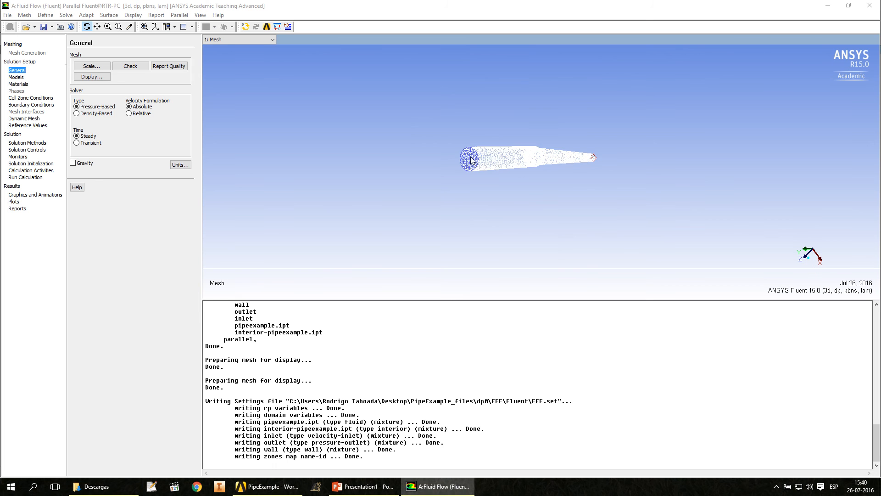
left_click_drag(481, 161, 400, 141)
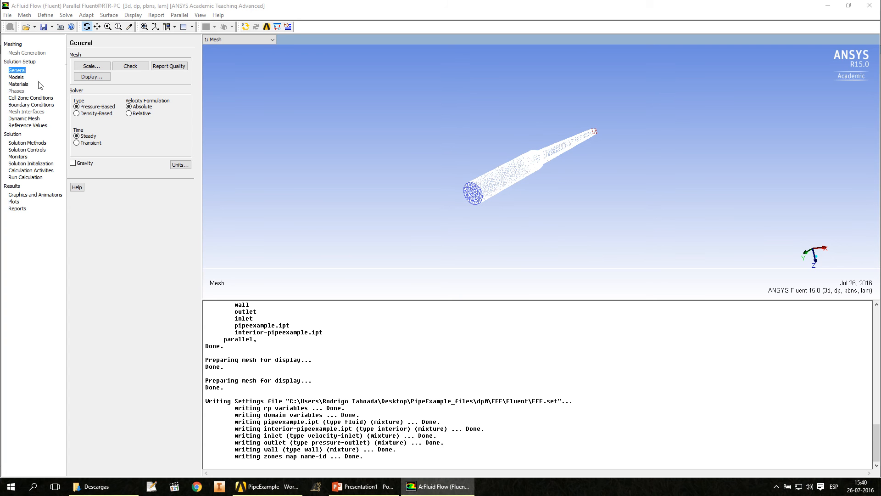
left_click(12, 43)
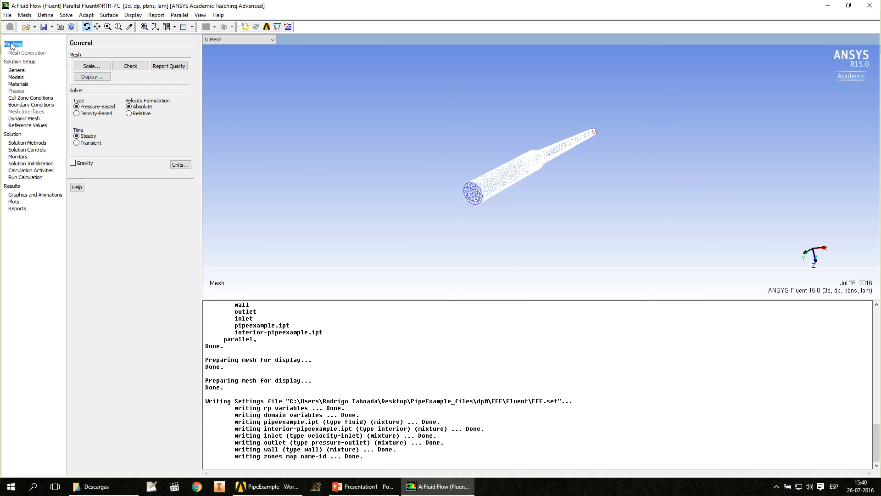
left_click(21, 62)
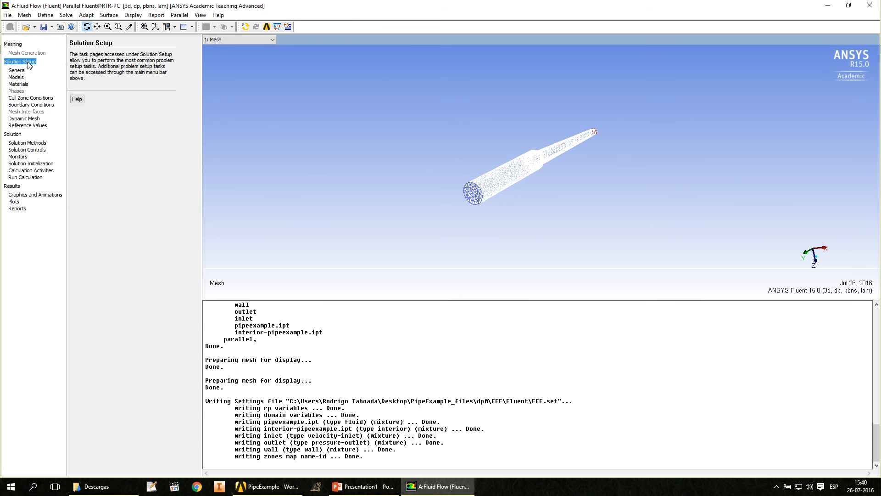
left_click(23, 70)
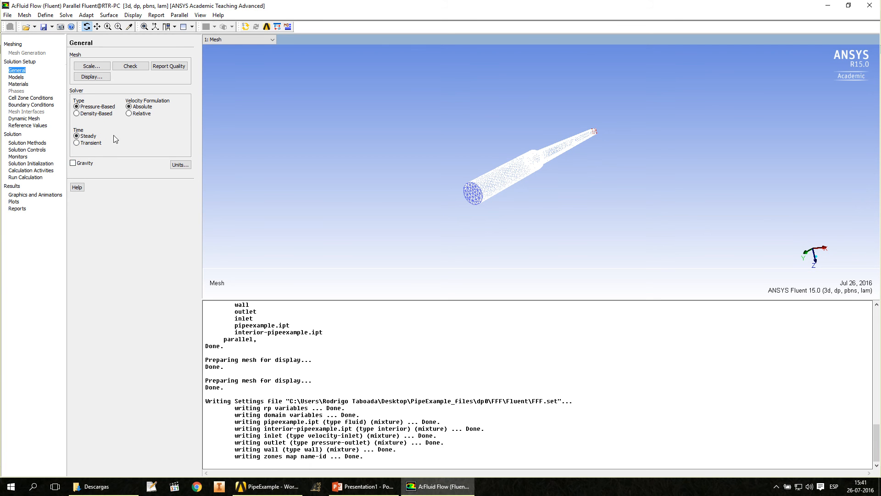
Check the domain extents in the Scale Mesh settings with m as the view length unit
left_click(98, 68)
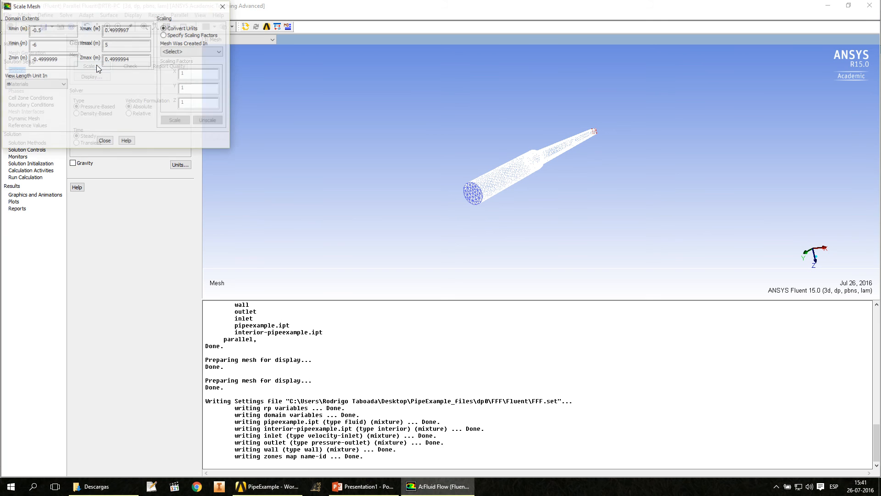
left_click_drag(105, 8, 168, 74)
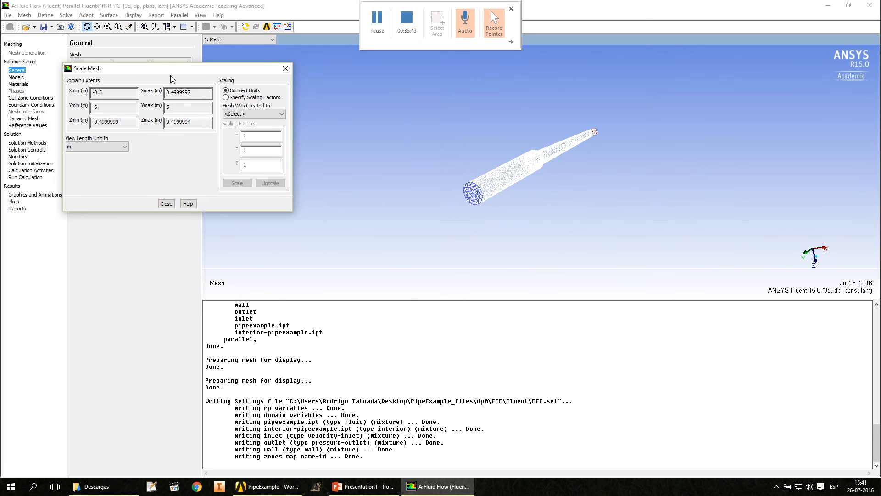
left_click(123, 147)
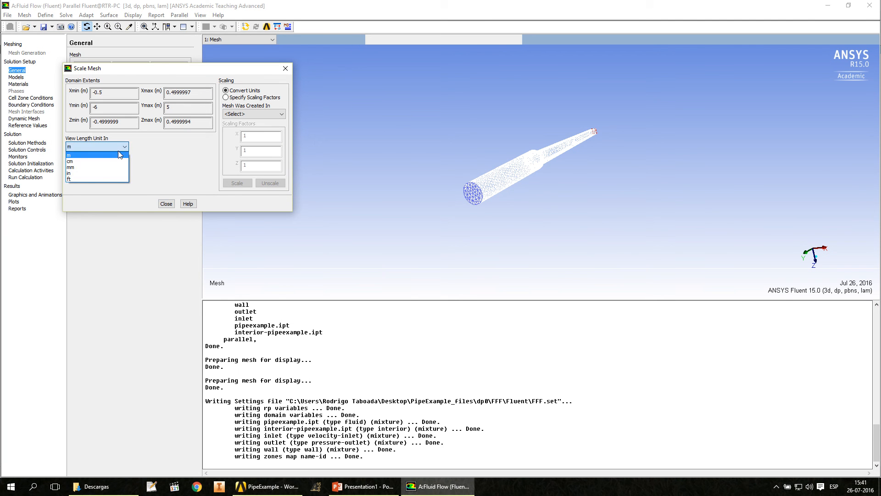
left_click(93, 155)
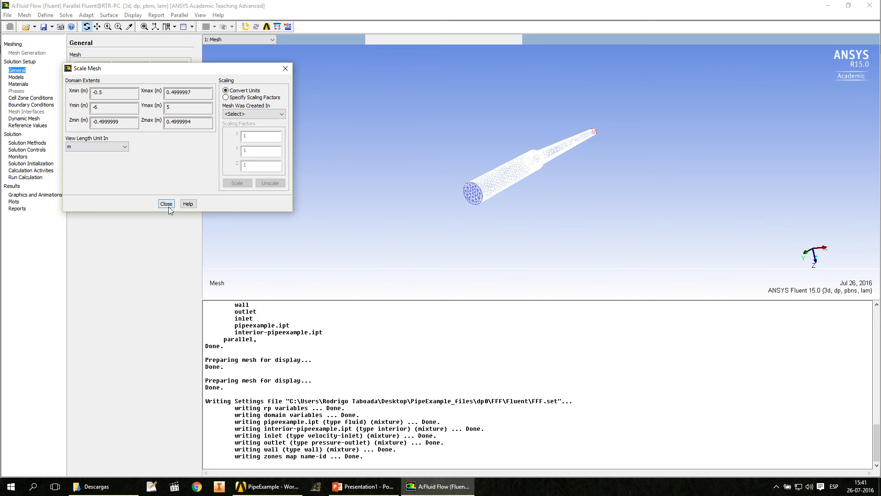
left_click(166, 203)
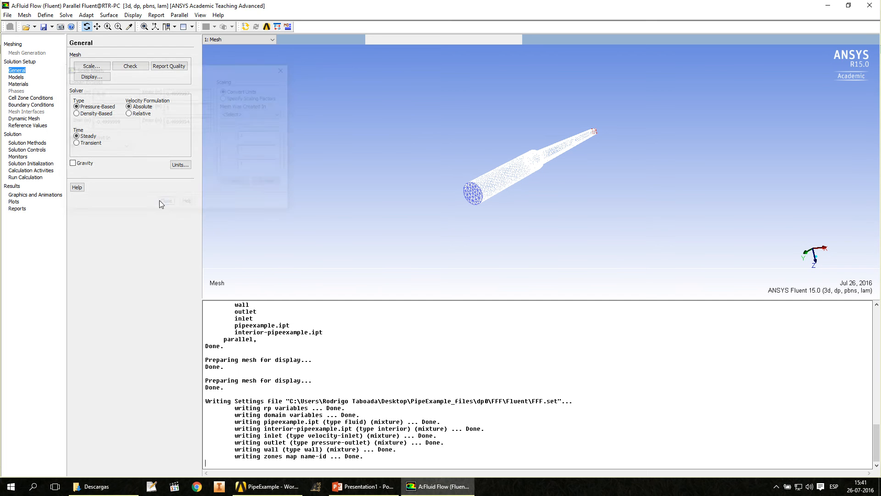
Review the unit options for acceleration, area and pressure, and list the units of all quantities in the console
left_click(179, 165)
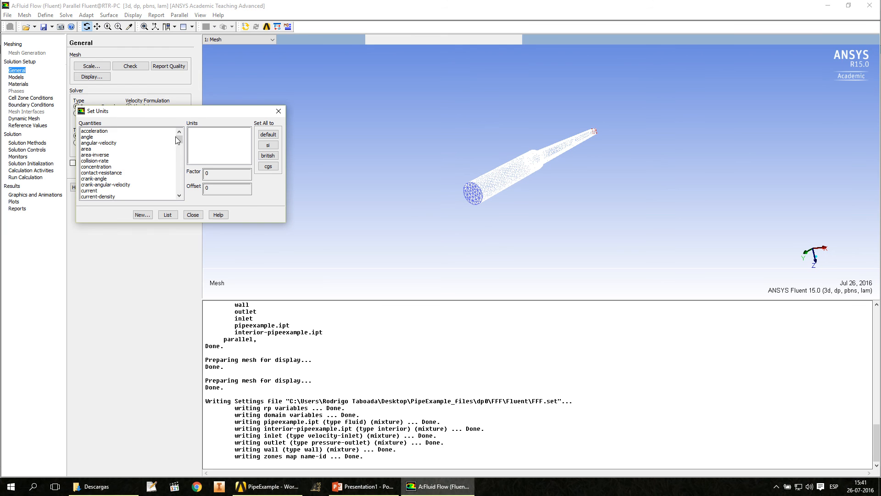
left_click(118, 133)
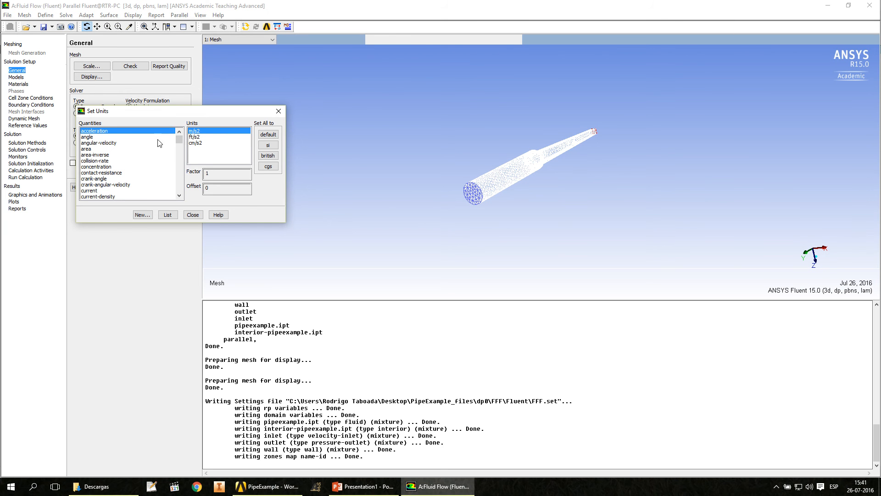
left_click(92, 149)
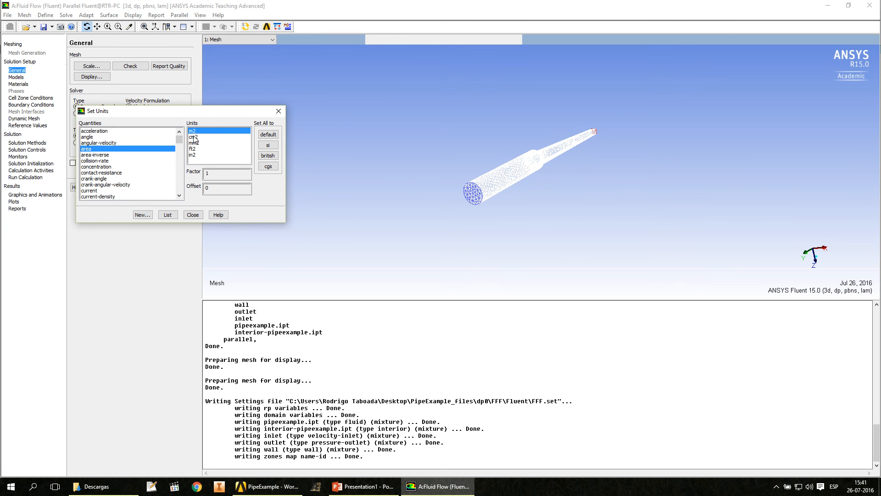
left_click_drag(179, 141, 180, 146)
left_click_drag(179, 143, 179, 165)
left_click(93, 155)
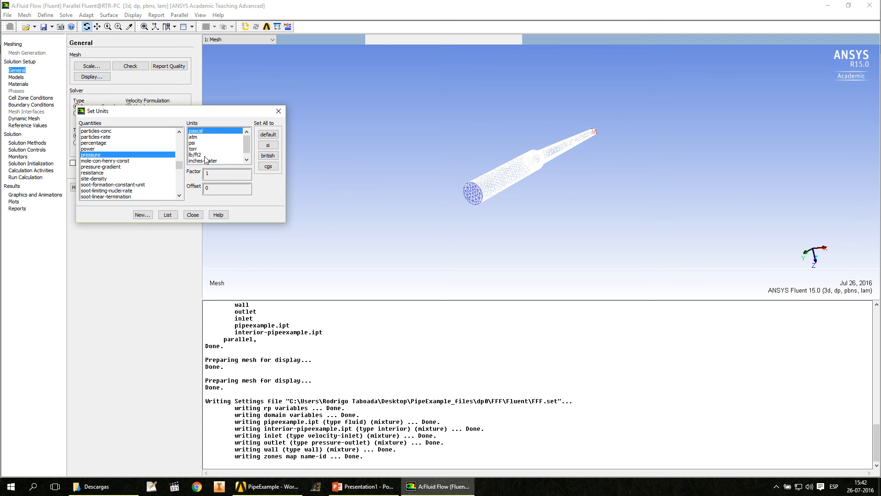
left_click(247, 159)
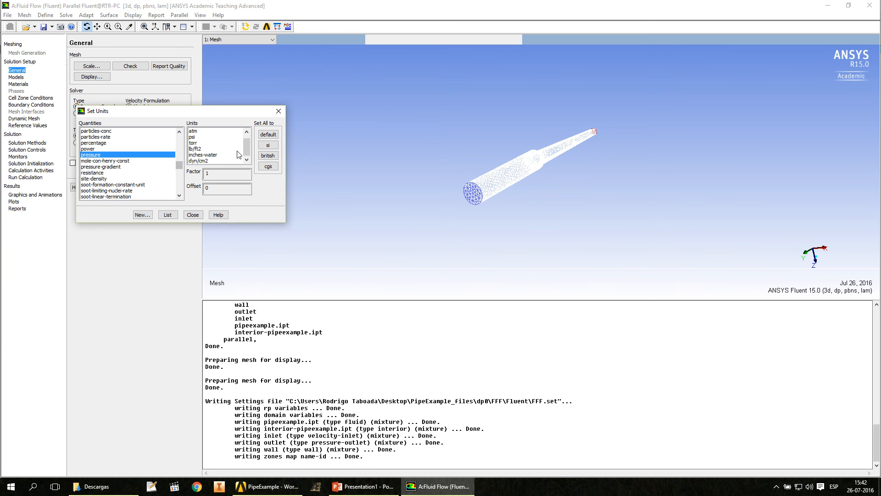
left_click(246, 132)
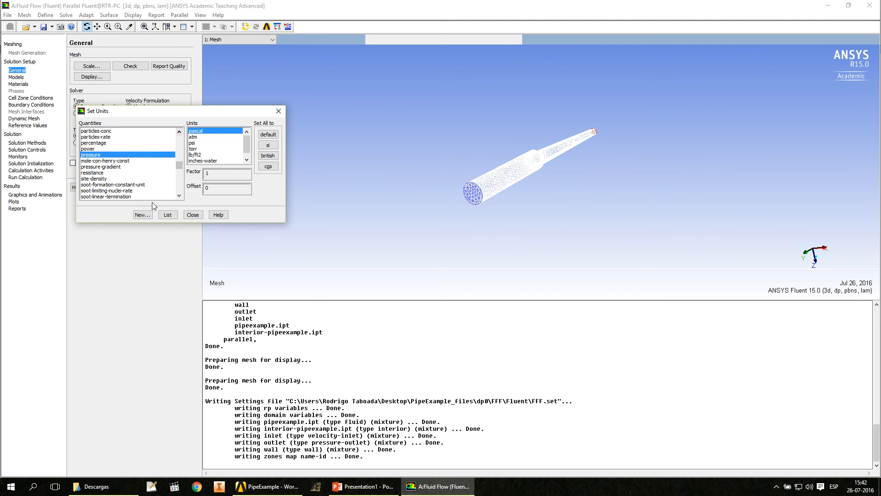
left_click(168, 218)
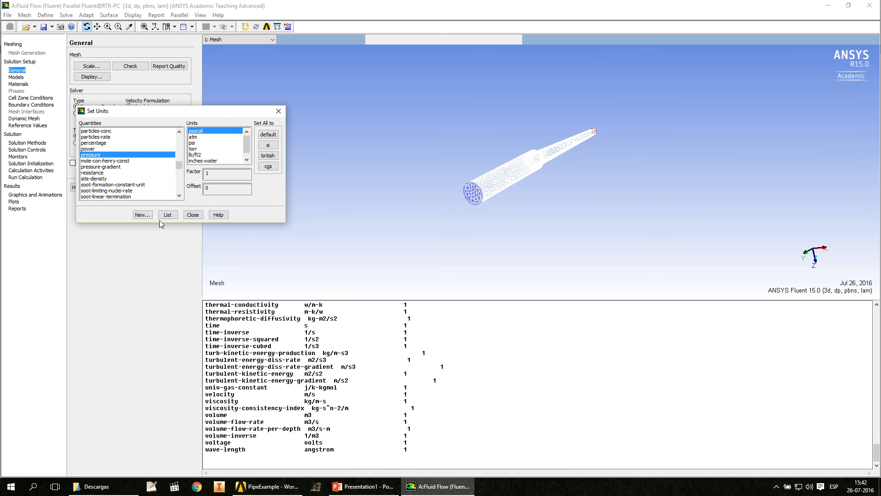
left_click(193, 215)
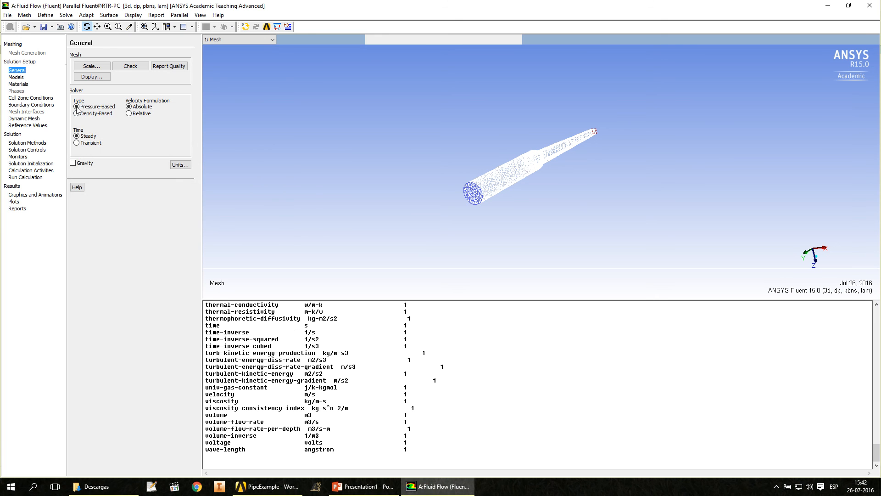
Enable gravity in the General settings and set the Y gravitational acceleration to 9.8 m/s2
left_click(73, 163)
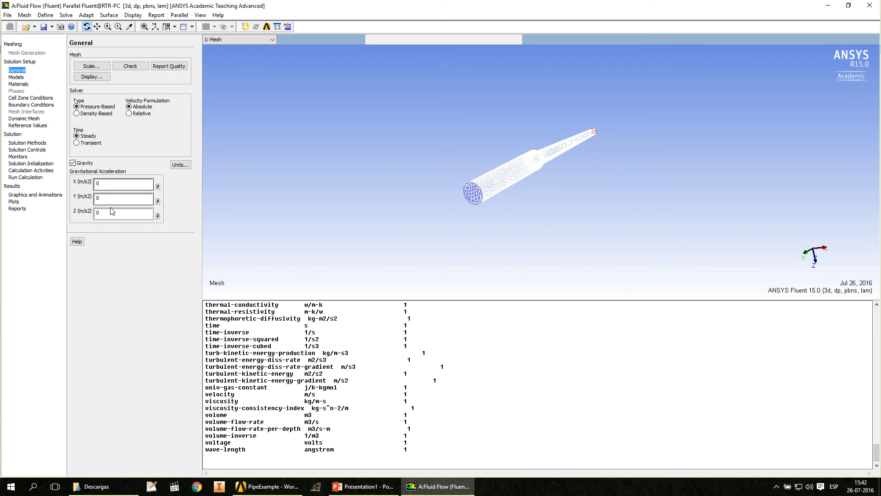
double_click(124, 198)
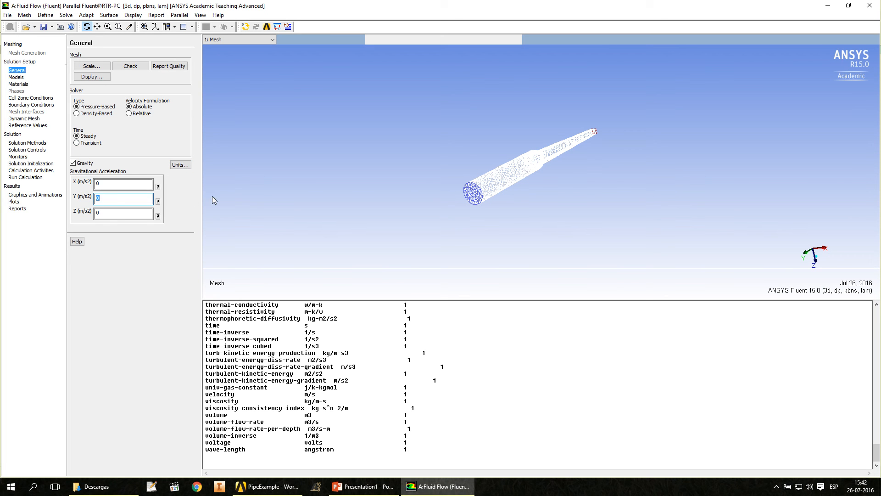
type("9.8")
Set the viscous model to k-omega (2 eqn) with the SST variant
left_click(16, 78)
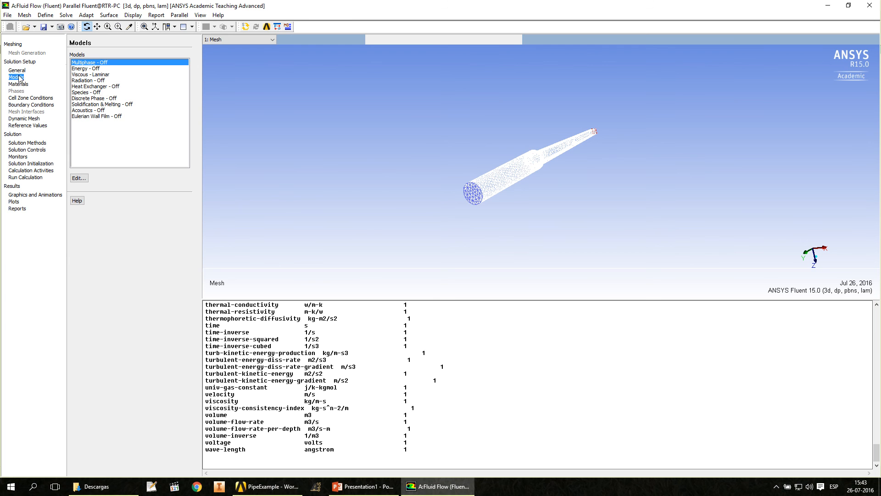
left_click(94, 75)
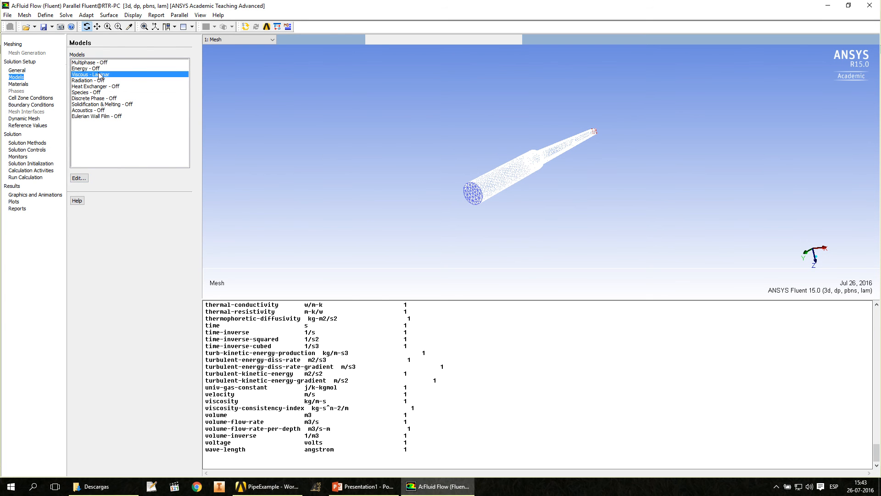
left_click(79, 179)
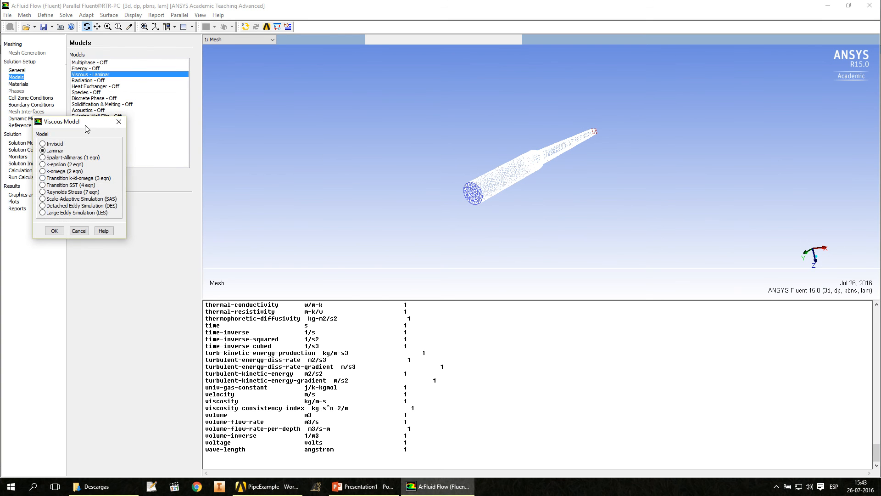
left_click_drag(86, 128, 341, 107)
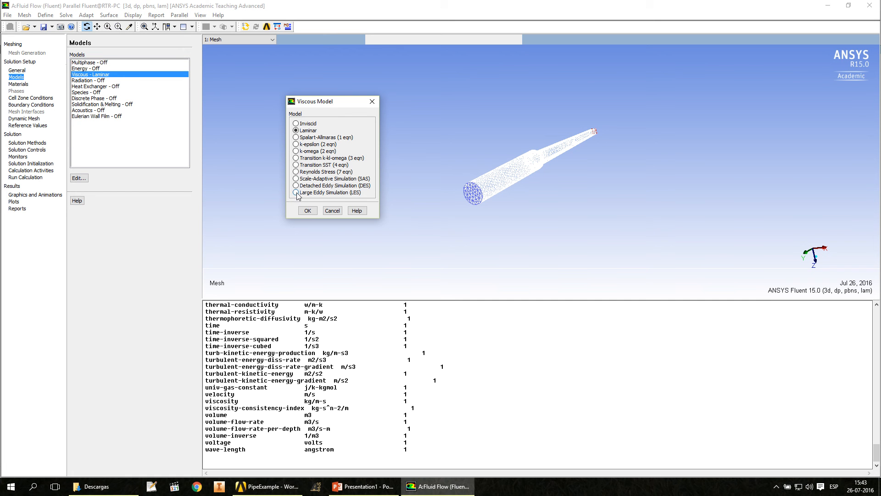
left_click(296, 151)
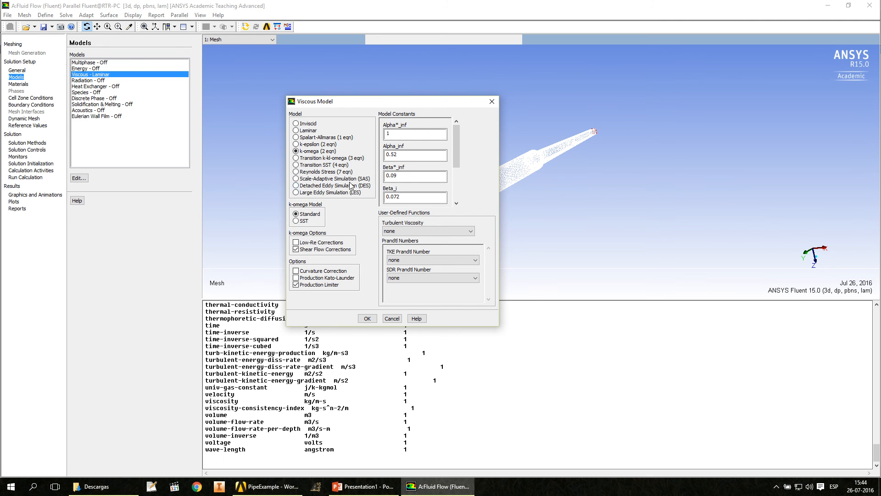
left_click(296, 221)
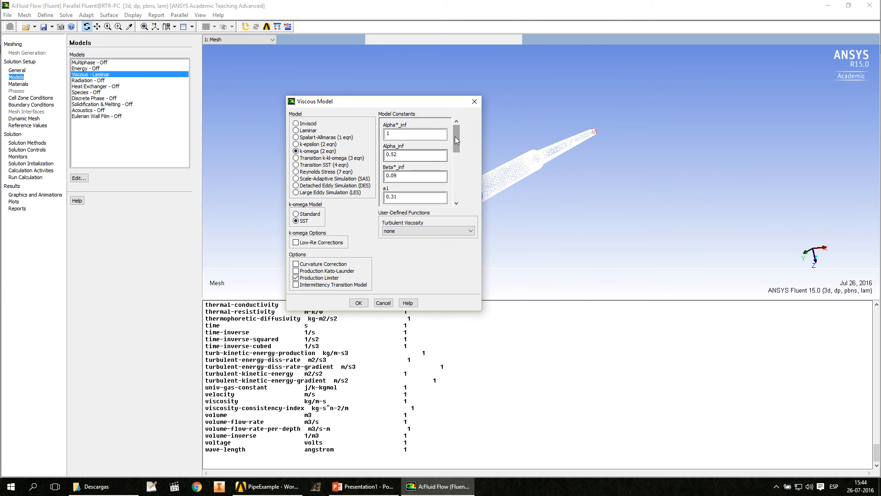
left_click_drag(457, 140, 450, 121)
left_click(358, 303)
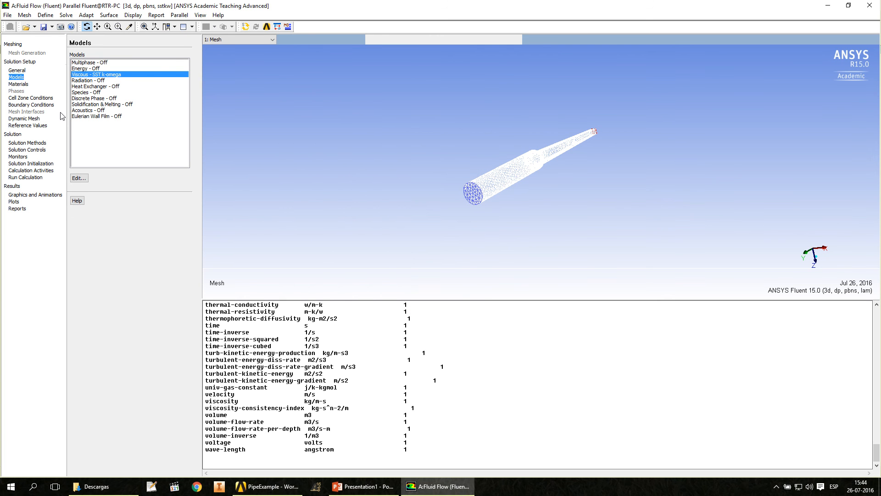
Open the air material for editing and check the available fluid materials and material types
left_click(18, 85)
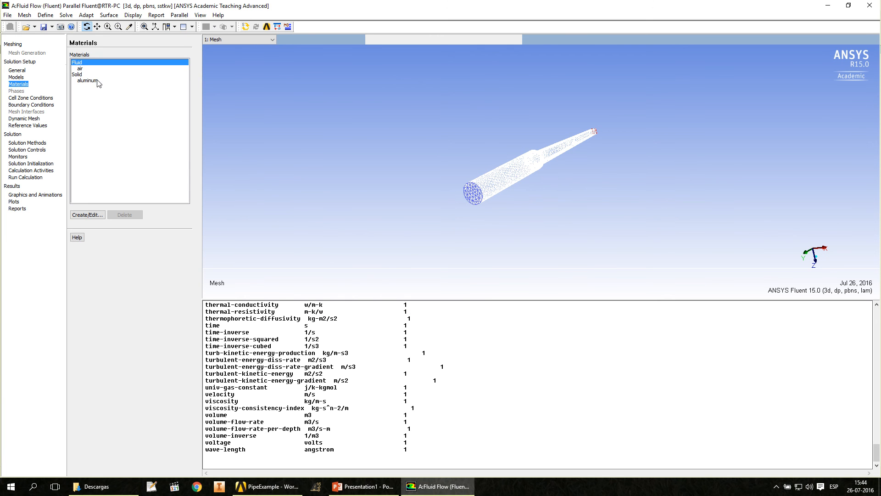
double_click(81, 69)
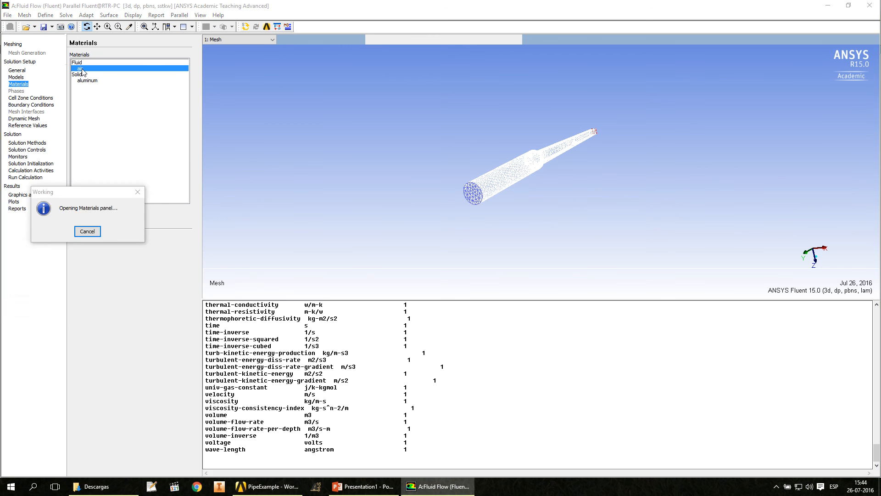
left_click_drag(110, 112, 339, 110)
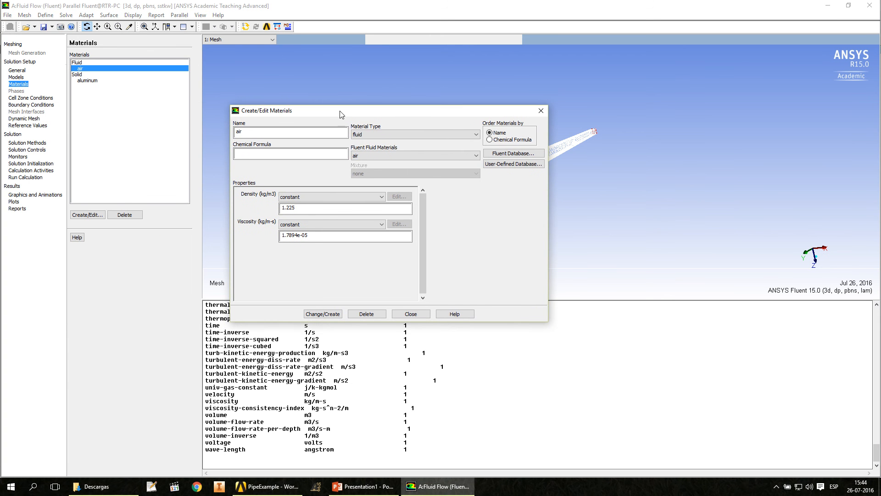
left_click(476, 157)
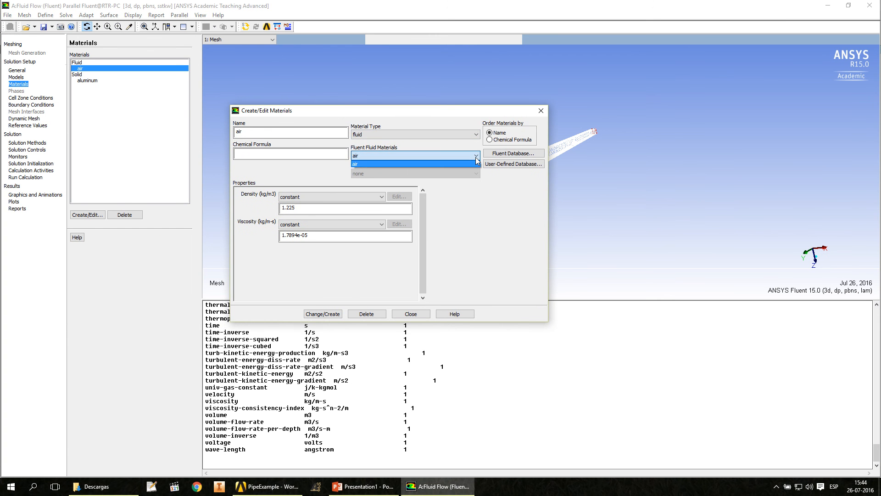
left_click(475, 164)
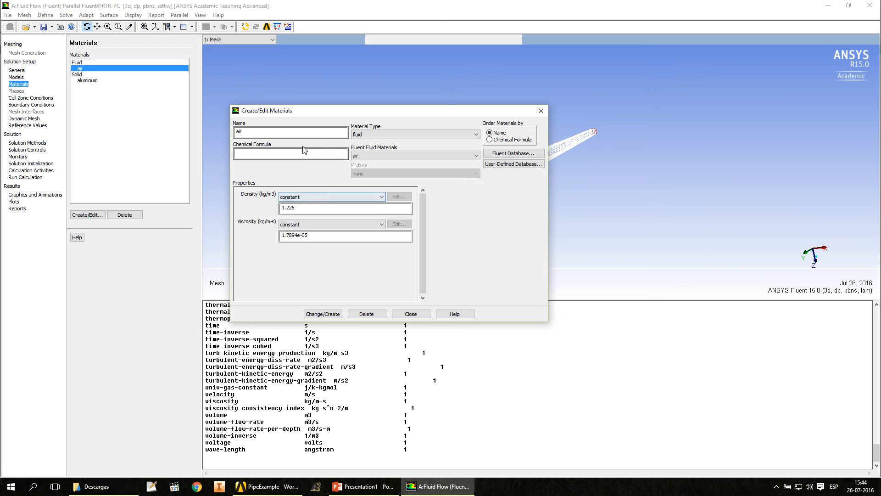
left_click(476, 134)
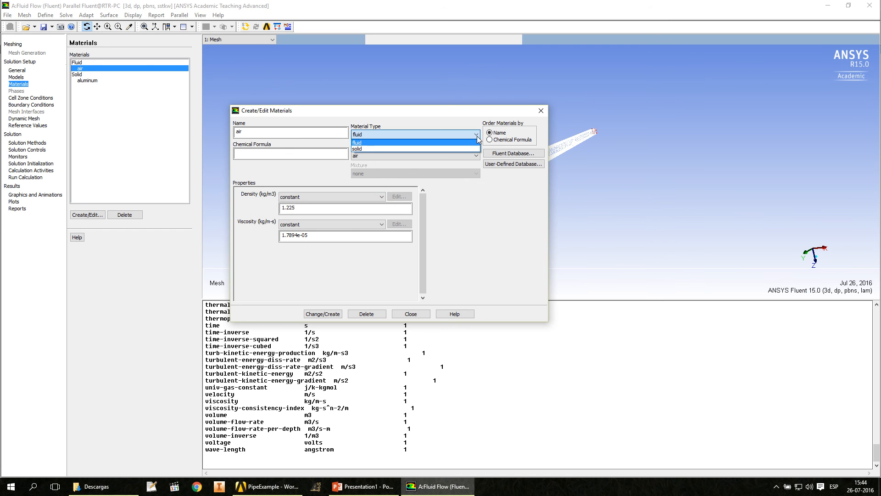
left_click(478, 139)
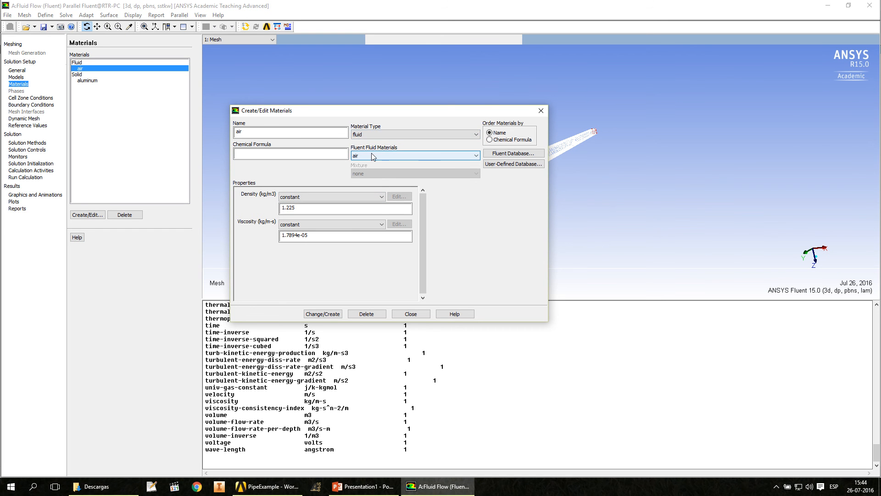
Copy water-vapor (h2o) from the Fluent Database into the case's fluid materials and close the material editor
left_click(500, 155)
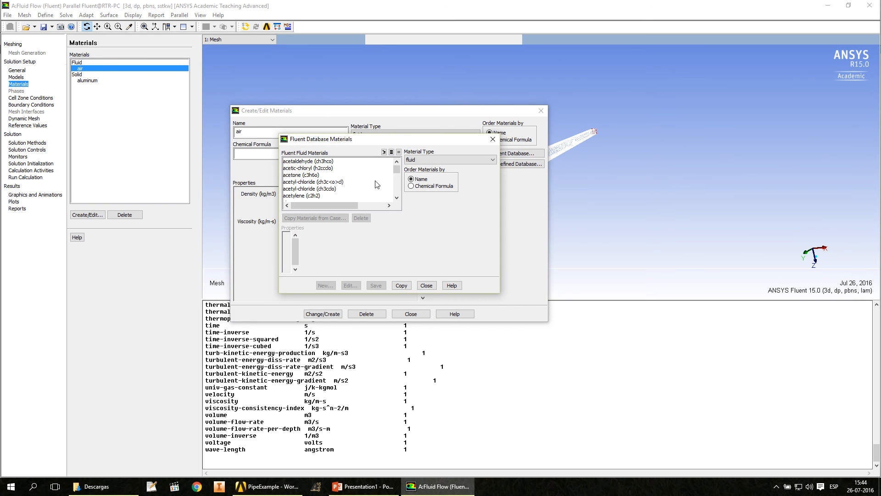
left_click_drag(398, 169, 399, 184)
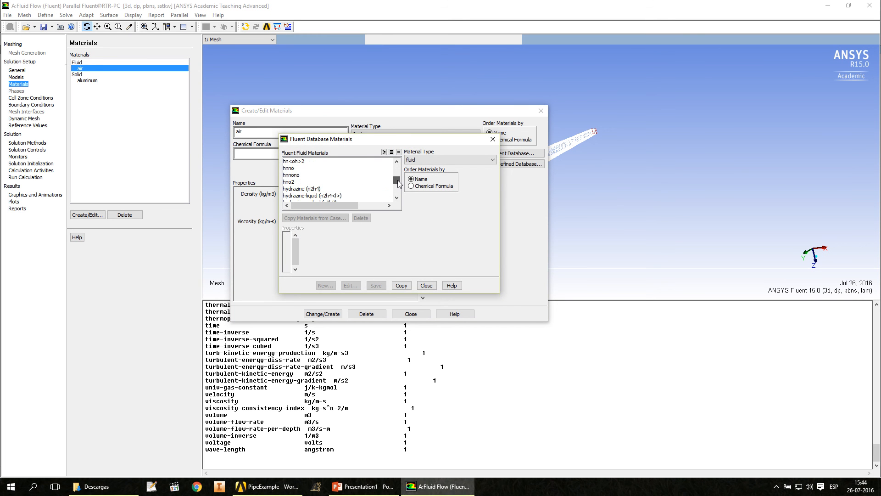
scroll(313, 182, "up", 3)
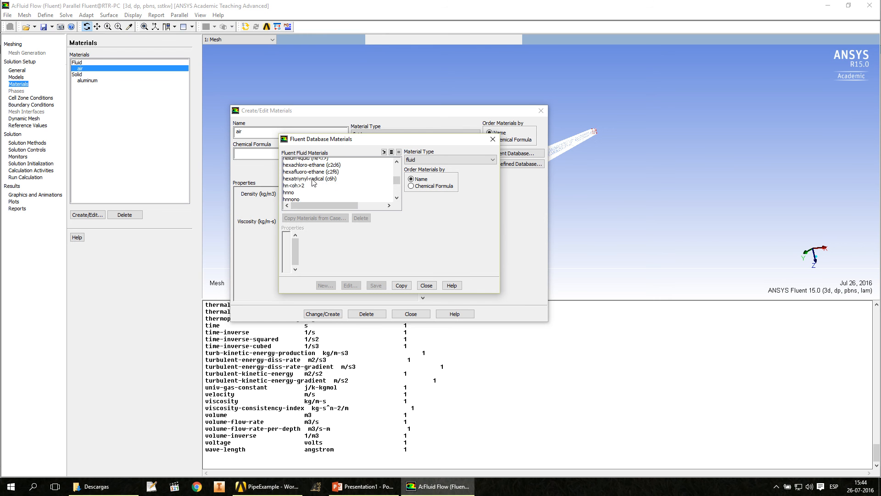
scroll(313, 183, "up", 8)
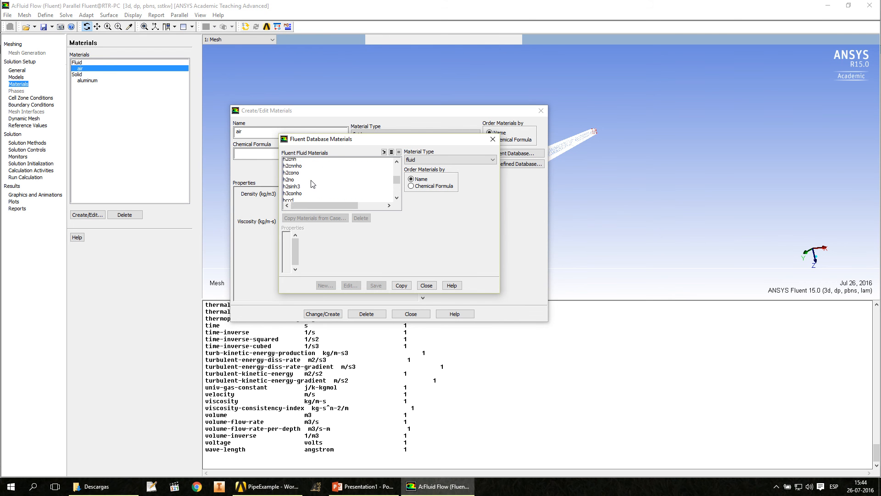
scroll(311, 184, "up", 6)
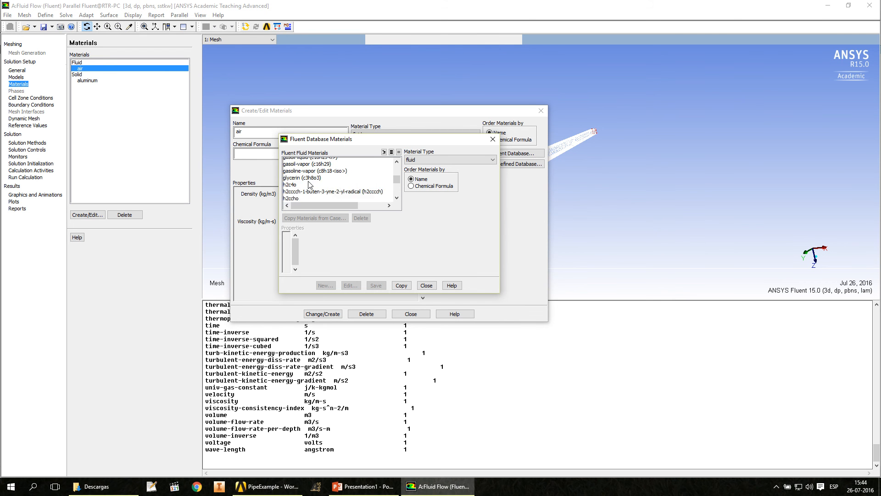
scroll(310, 184, "up", 8)
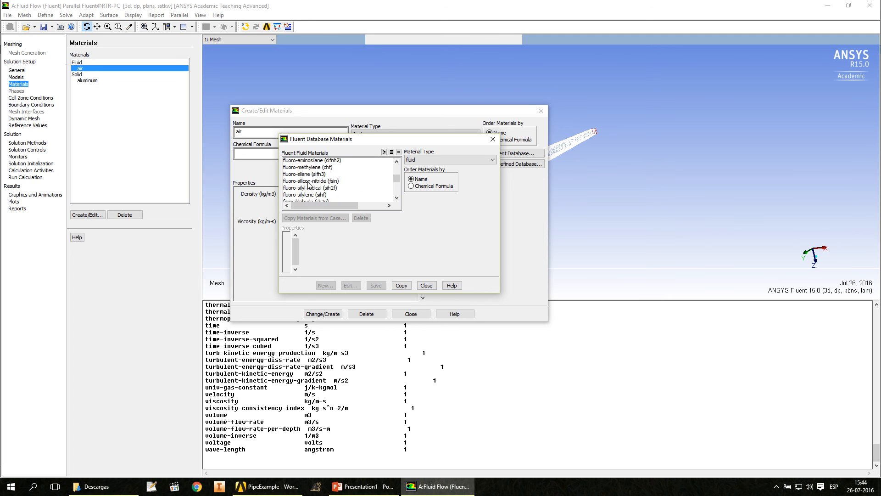
scroll(308, 182, "up", 1)
left_click_drag(397, 177, 395, 205)
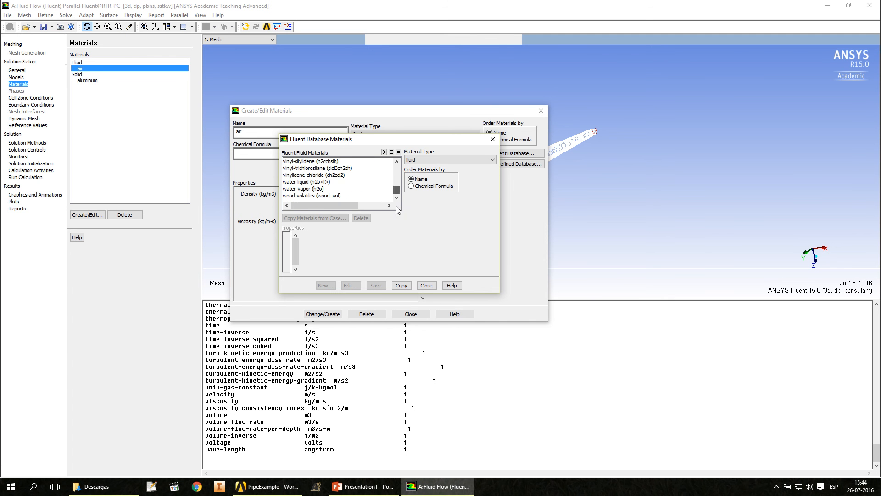
left_click(311, 190)
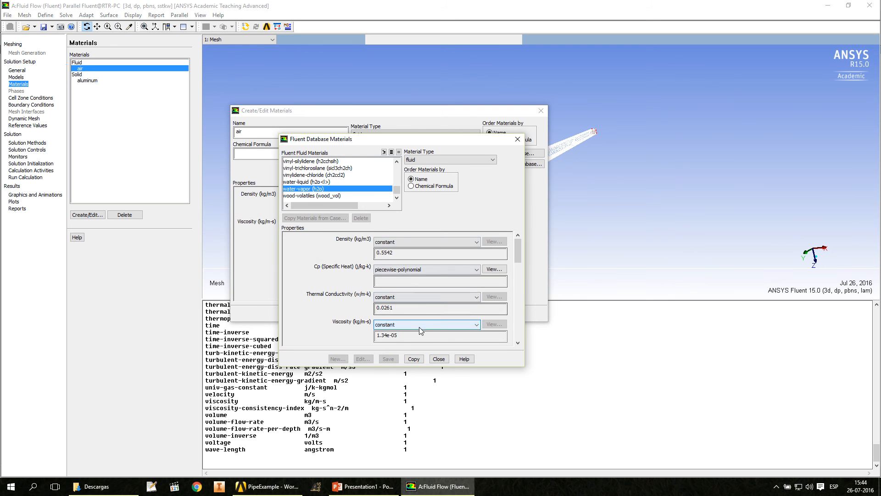
left_click(419, 361)
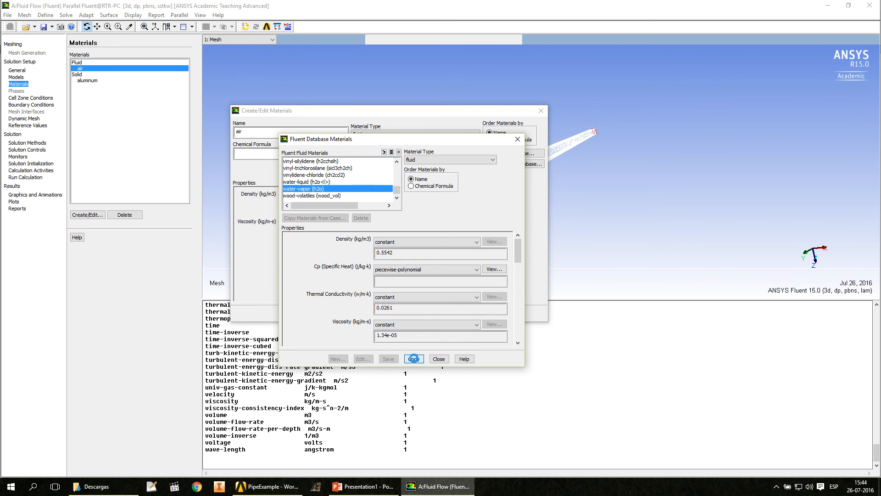
left_click(439, 360)
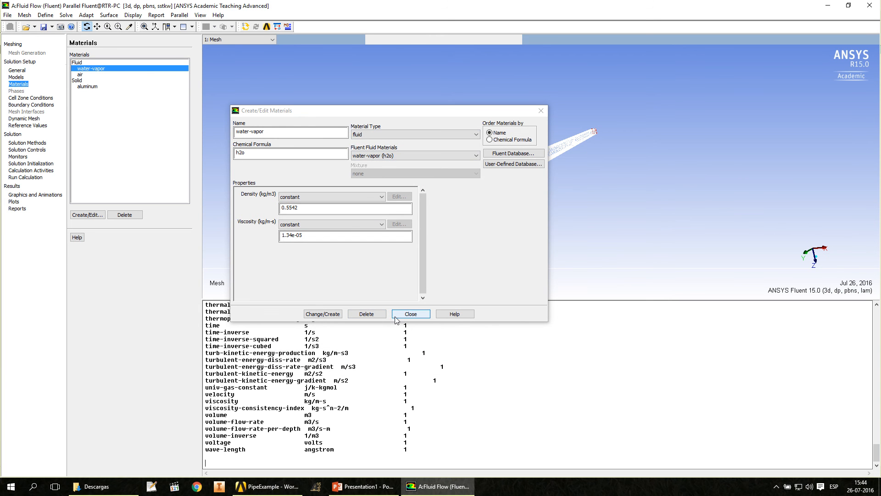
left_click(411, 316)
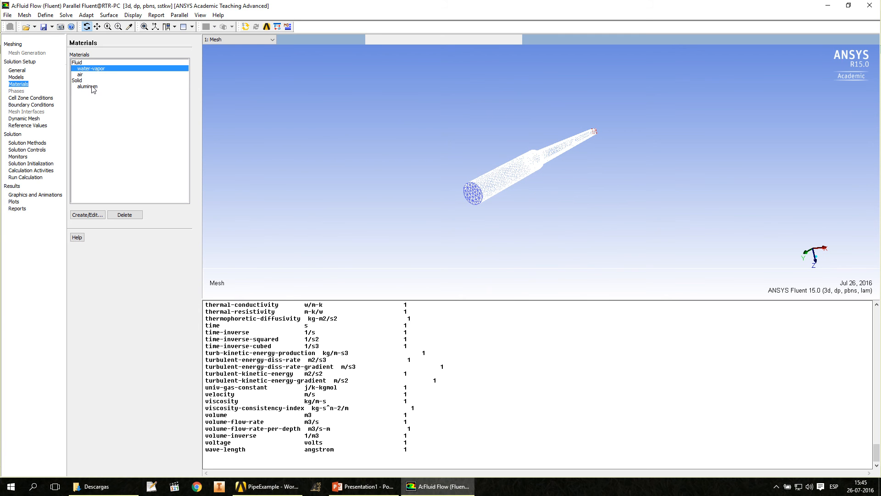
Check the fluid cell zone conditions of pipeexample.ipt and accept them with air as the material
left_click(42, 98)
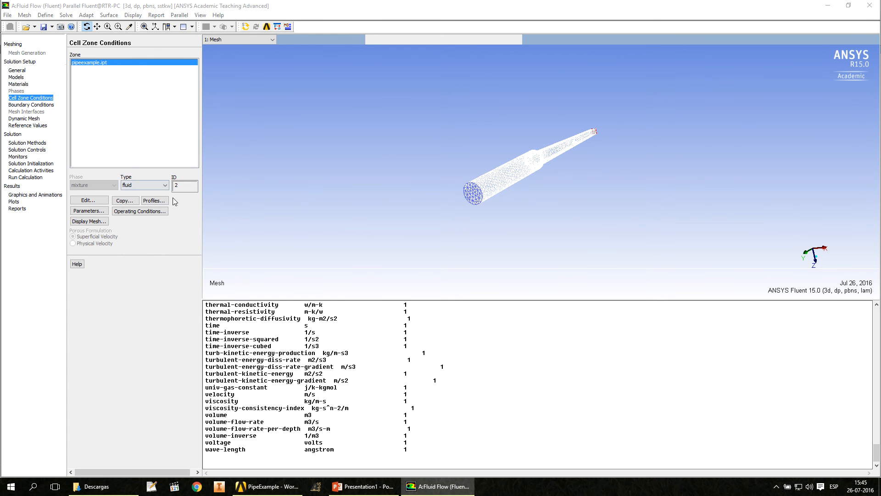
left_click(90, 200)
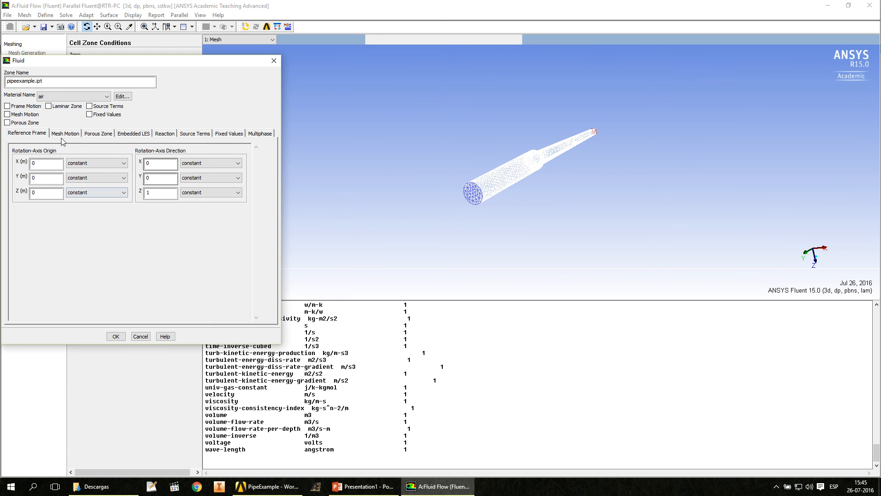
left_click_drag(62, 64, 130, 77)
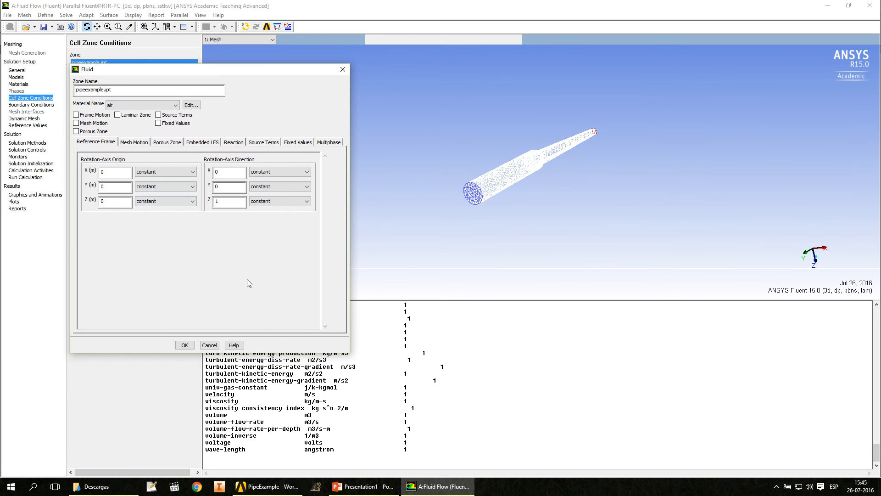
left_click(184, 345)
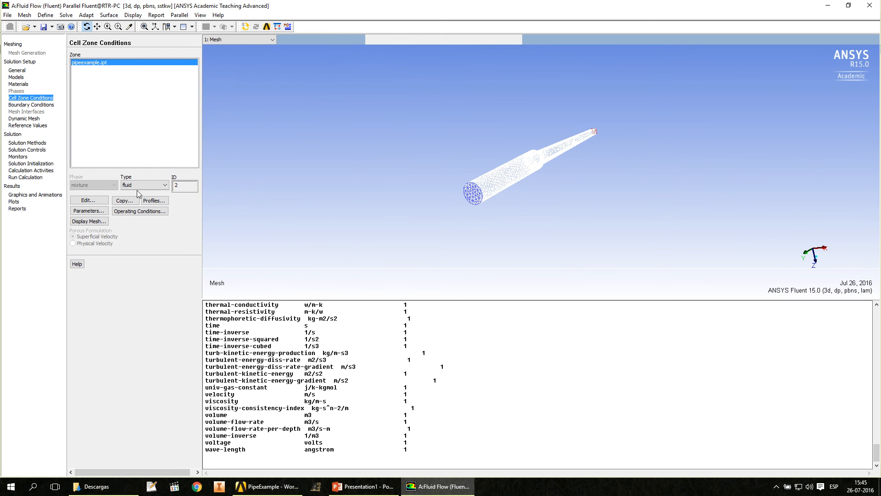
Change the inlet boundary type to pressure-inlet, leaving its pressure and turbulence settings unedited
left_click(36, 106)
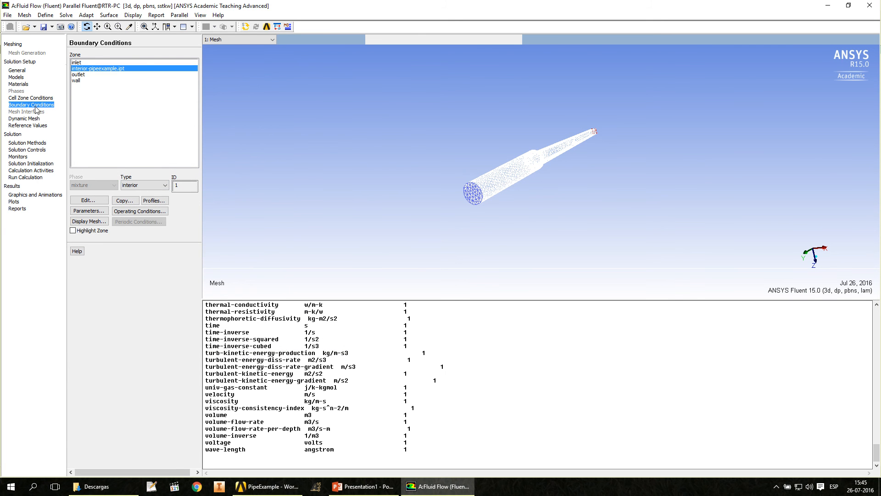
left_click(77, 63)
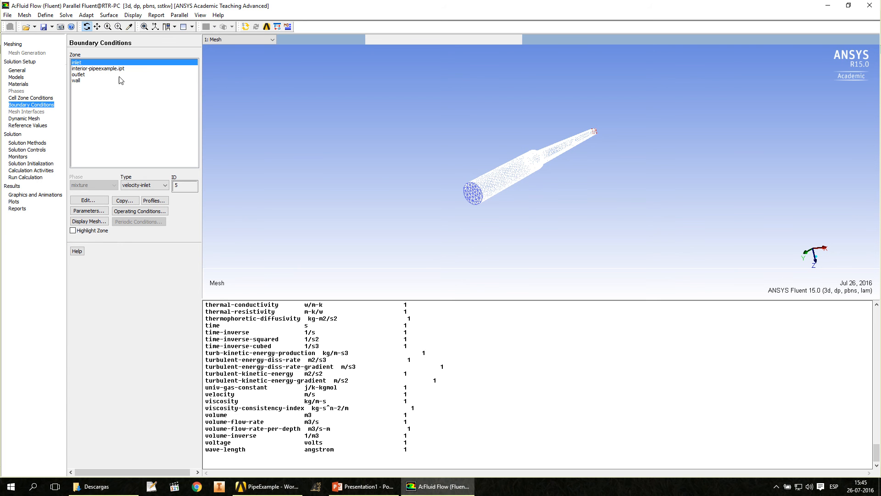
left_click(166, 185)
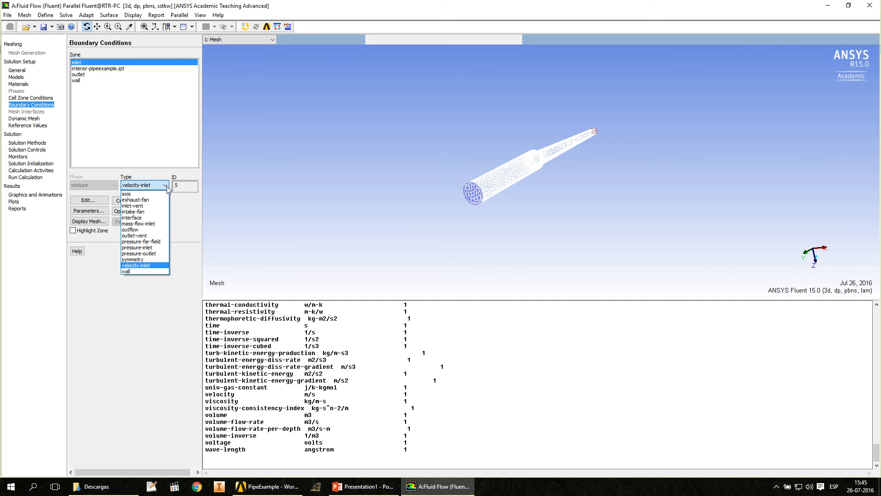
left_click(157, 247)
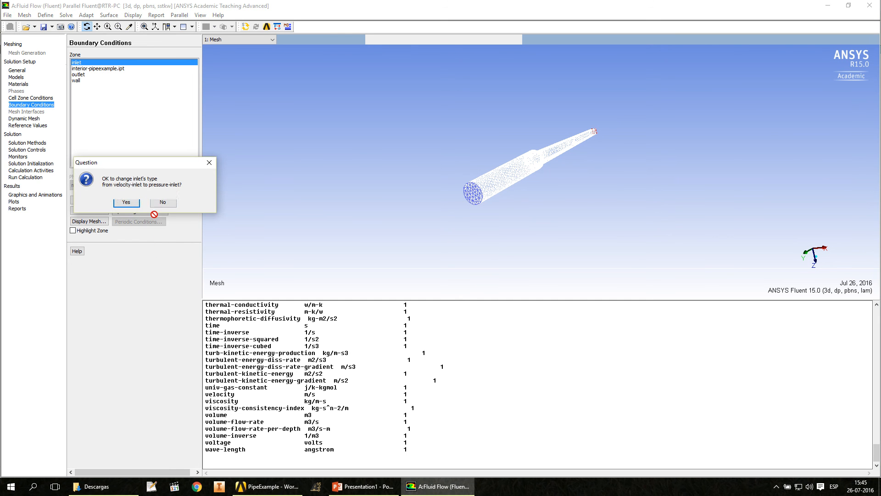
left_click(129, 205)
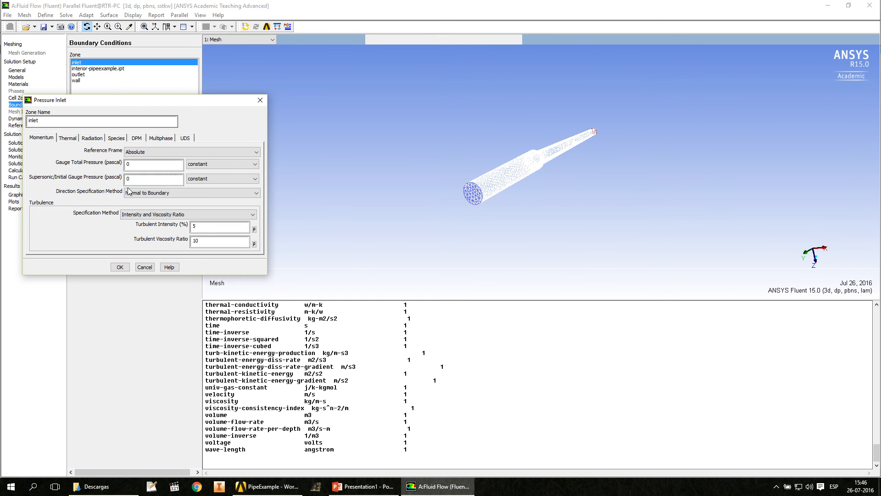
left_click(149, 269)
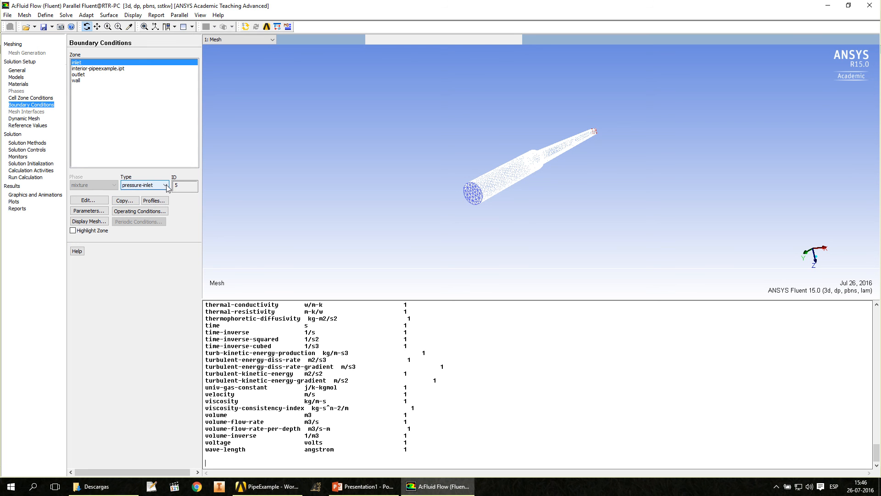
Keep the outlet as a pressure-outlet and set its turbulence specification method to K and Omega
left_click(79, 74)
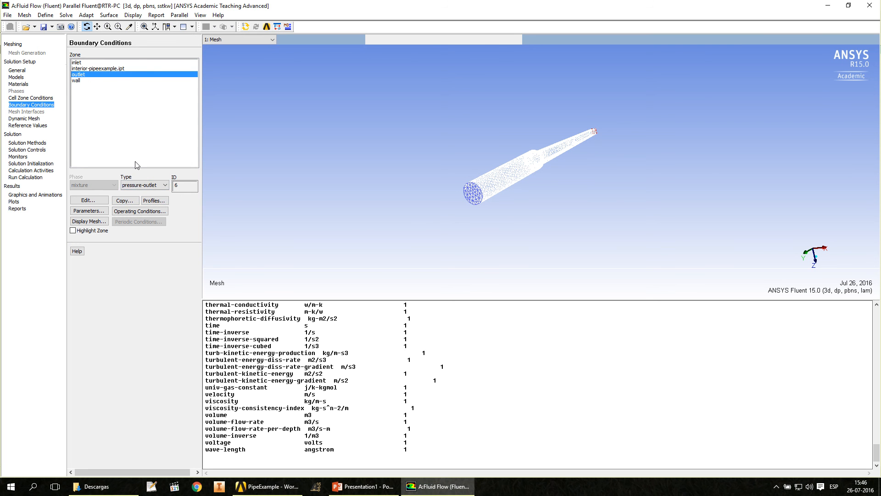
left_click(165, 185)
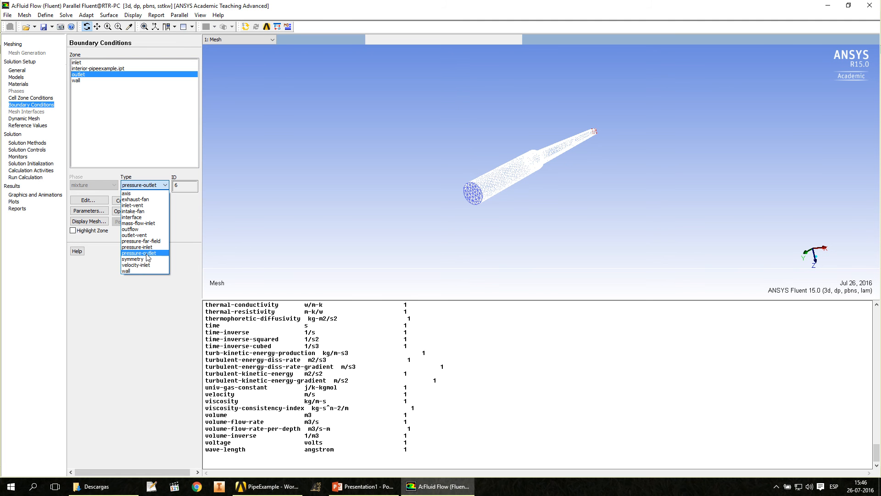
left_click(148, 253)
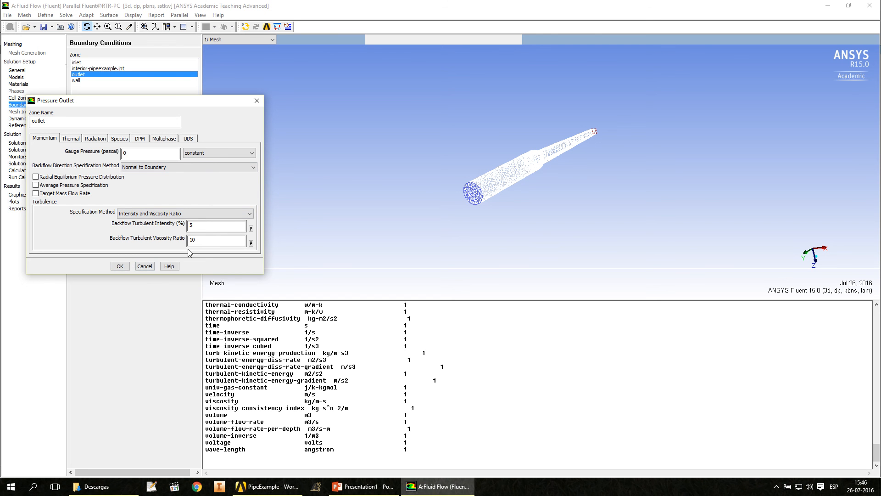
left_click(216, 213)
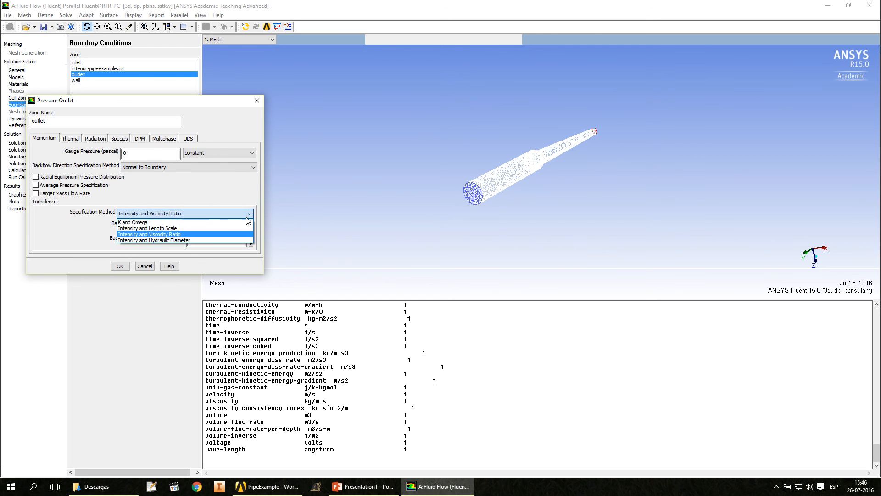
left_click(202, 223)
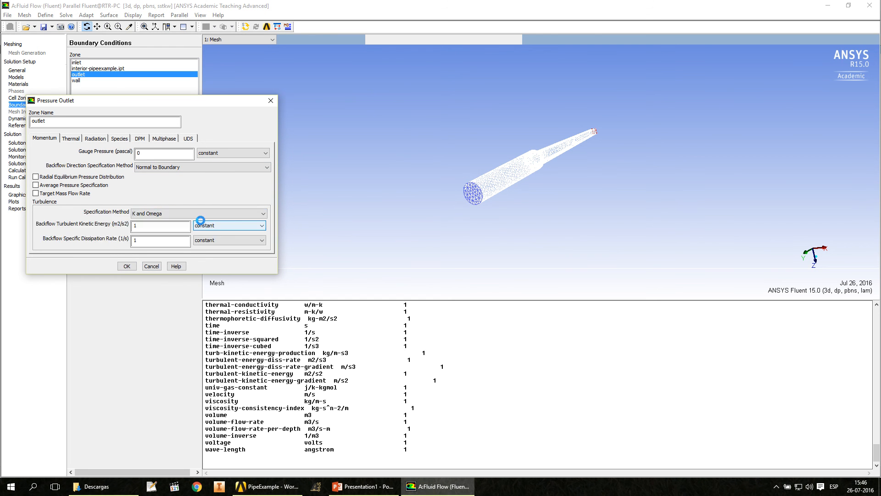
left_click(127, 265)
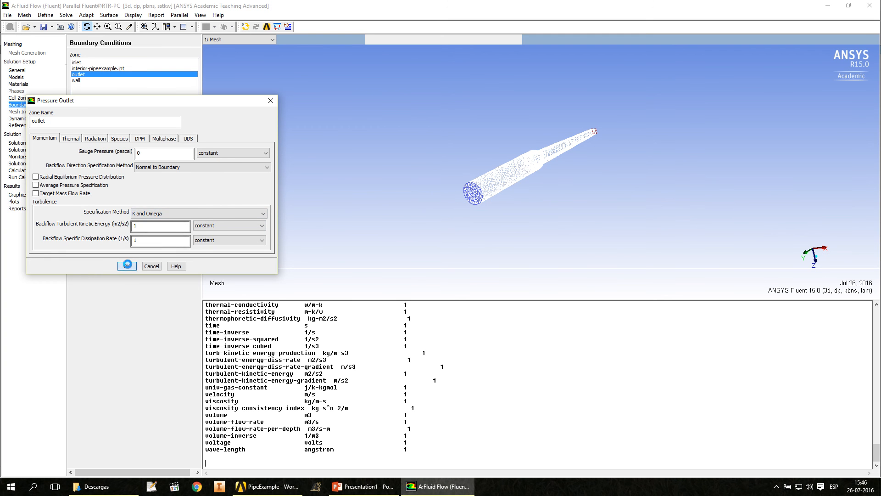
Check the interior-pipeexample.ipt and wall boundary settings, accepting the wall as stationary with no slip
left_click(105, 69)
left_click(89, 201)
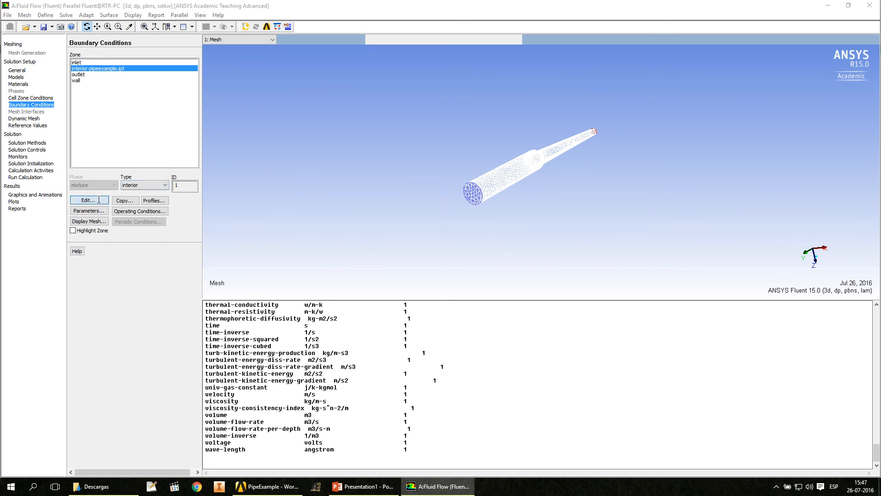
left_click(65, 219)
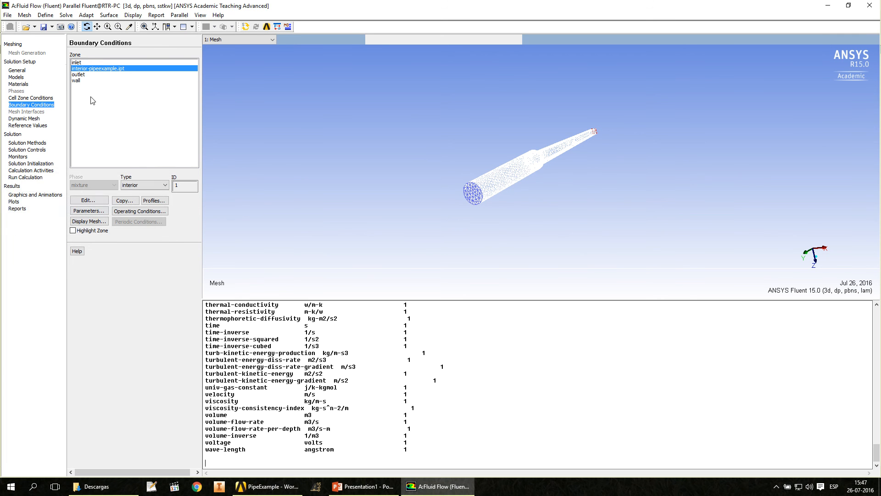
left_click(79, 81)
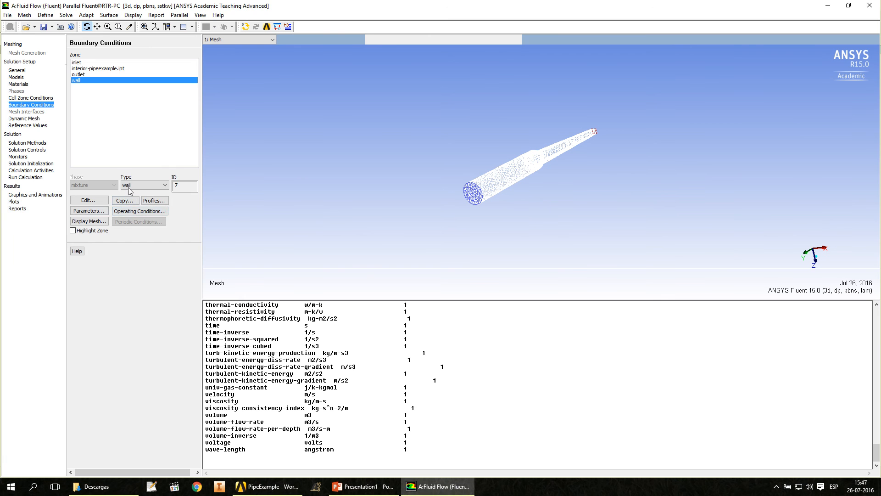
left_click(89, 200)
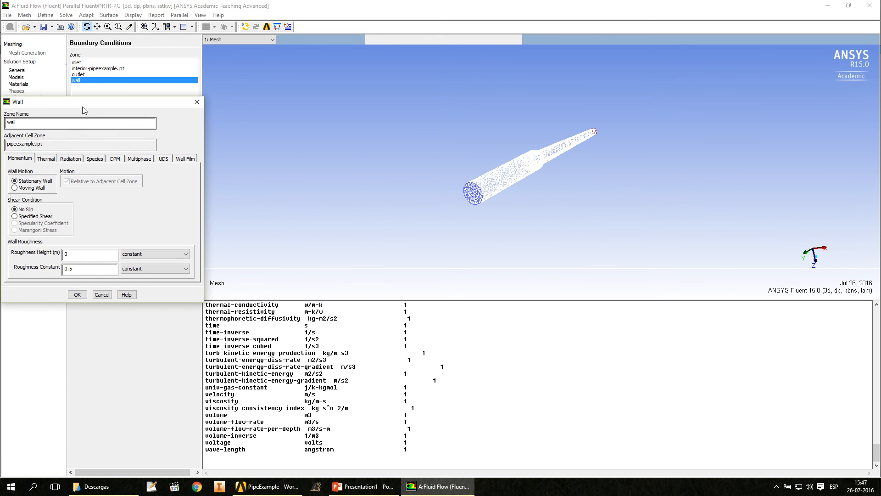
left_click_drag(82, 103, 239, 119)
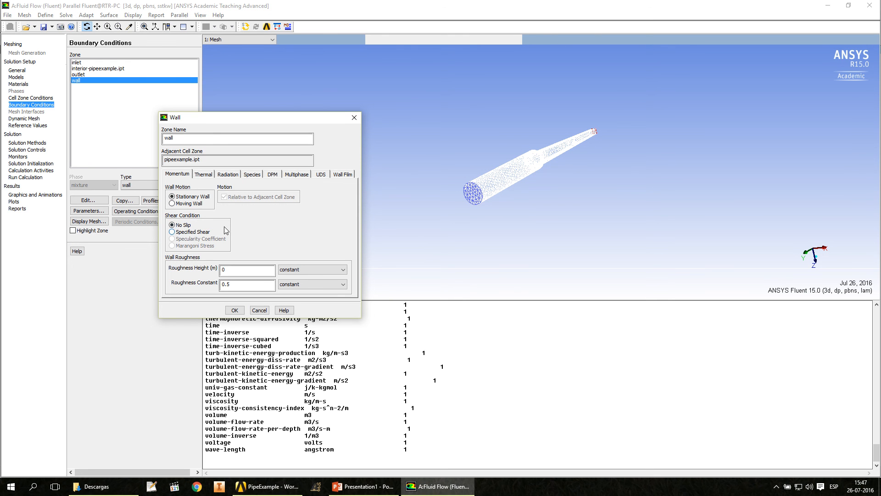
left_click(234, 311)
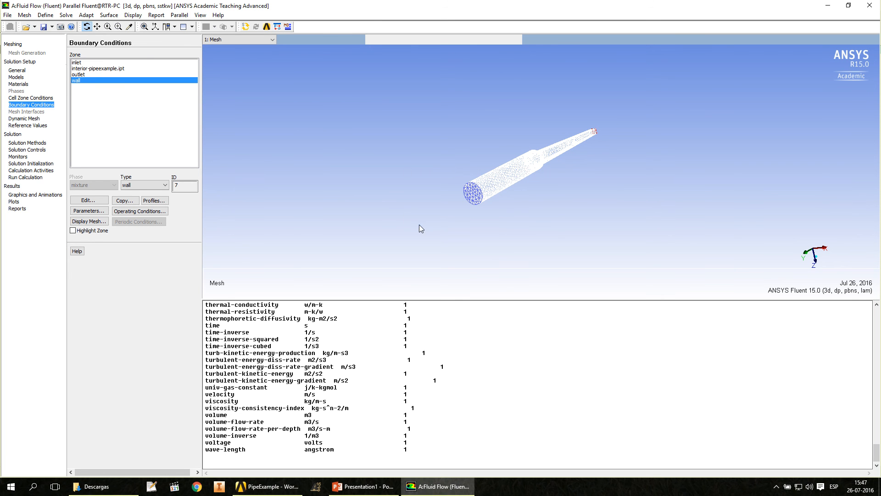
Set the pressure inlet's gauge total pressure to 10000000 pascal and its turbulence specification method to K and Omega
left_click(75, 63)
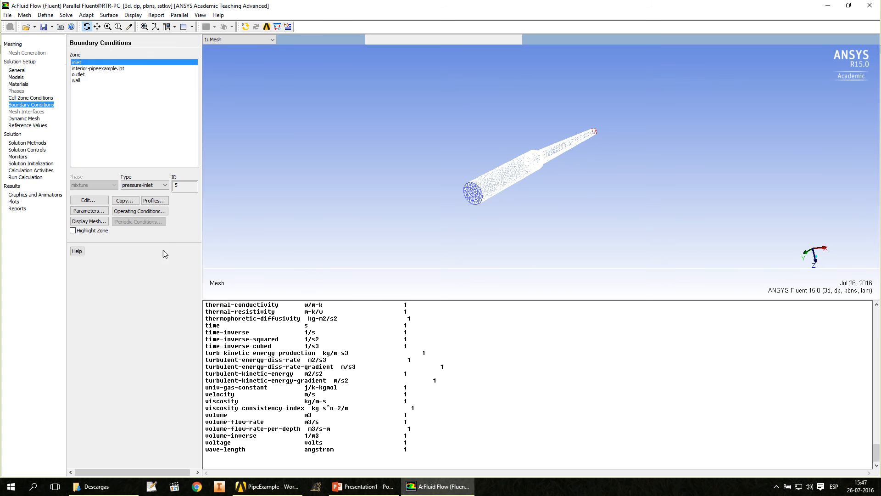
left_click(164, 184)
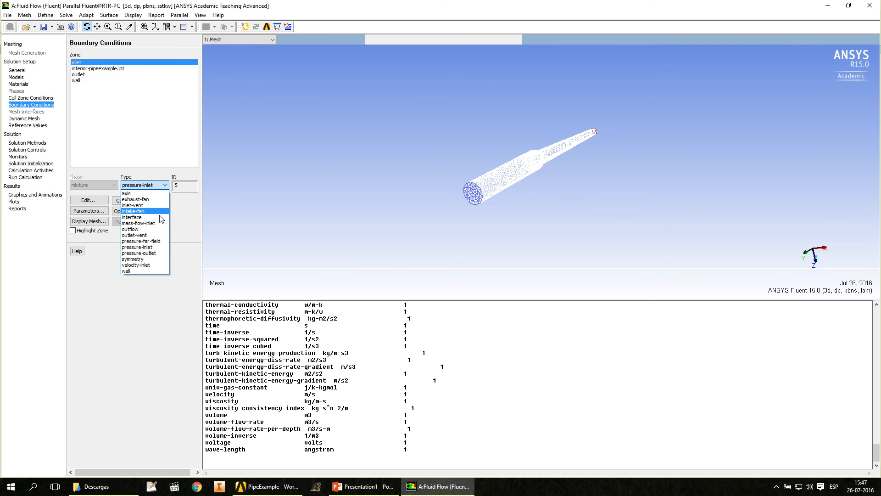
left_click(153, 248)
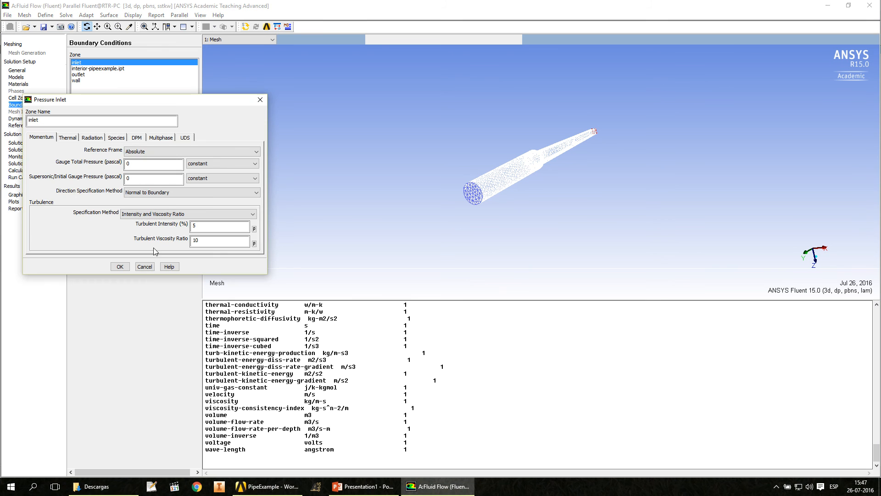
double_click(134, 164)
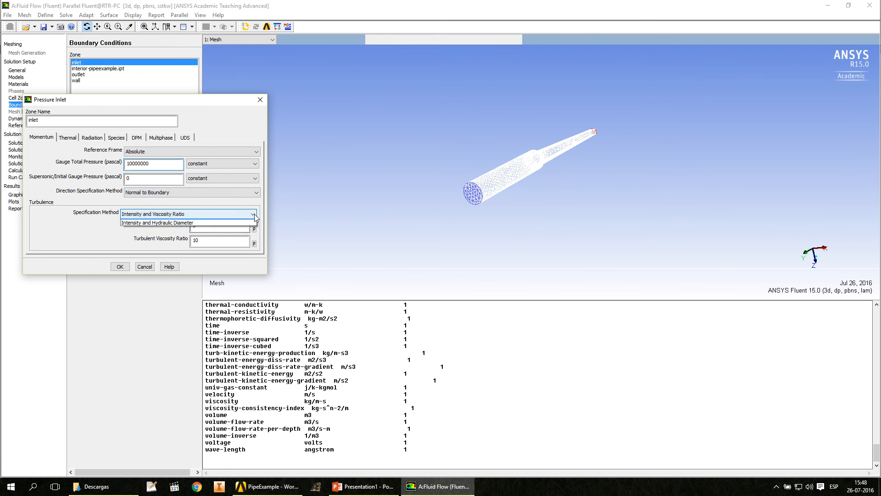
left_click(202, 215)
left_click(197, 223)
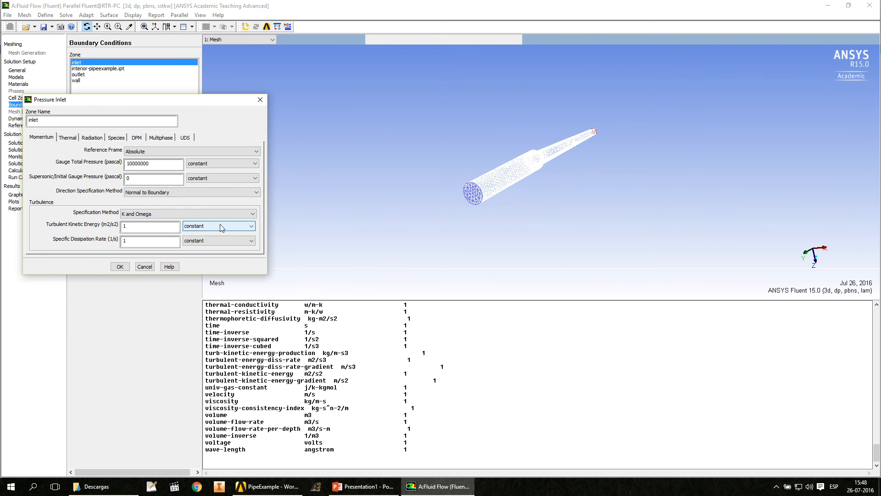
left_click(123, 267)
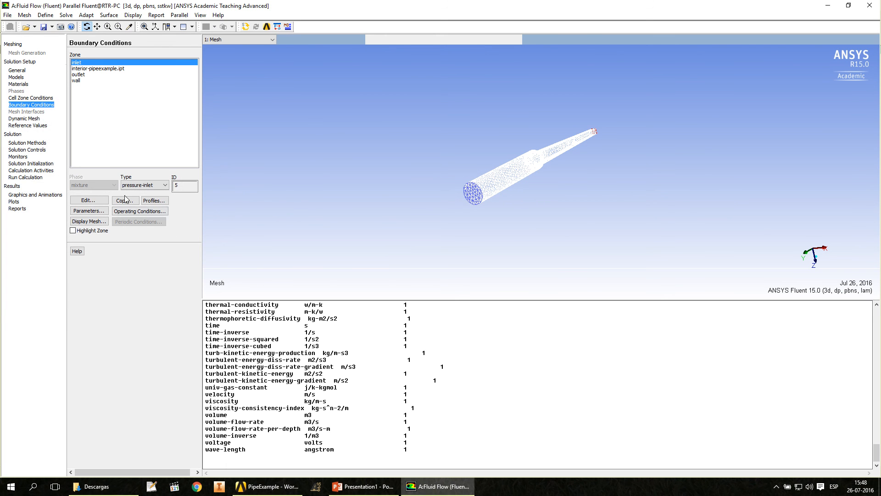
Compute the reference values from the inlet zone
left_click(35, 119)
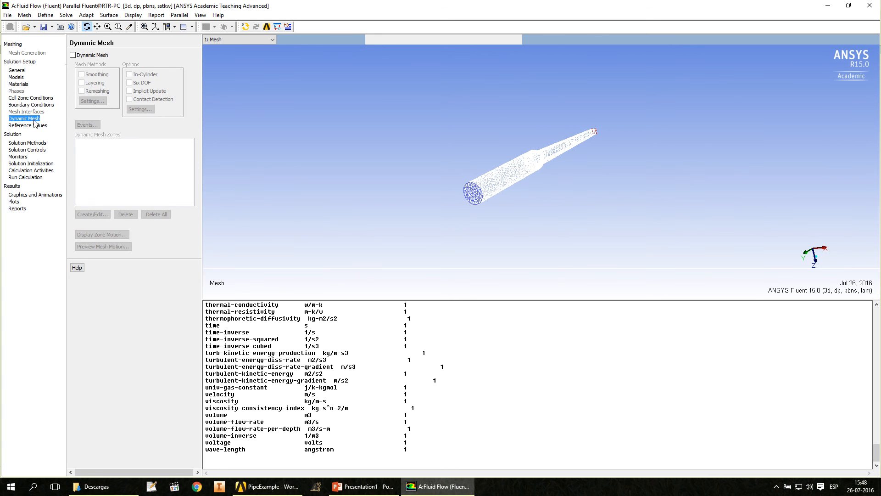
left_click(45, 126)
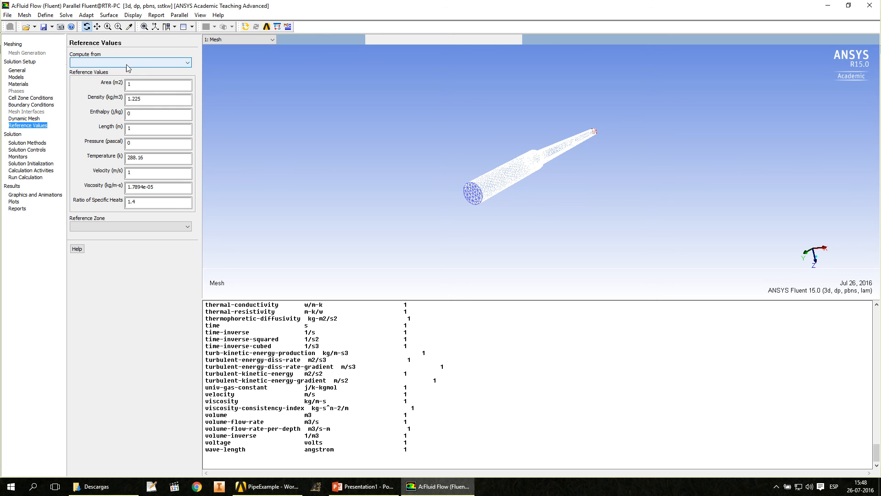
left_click(187, 63)
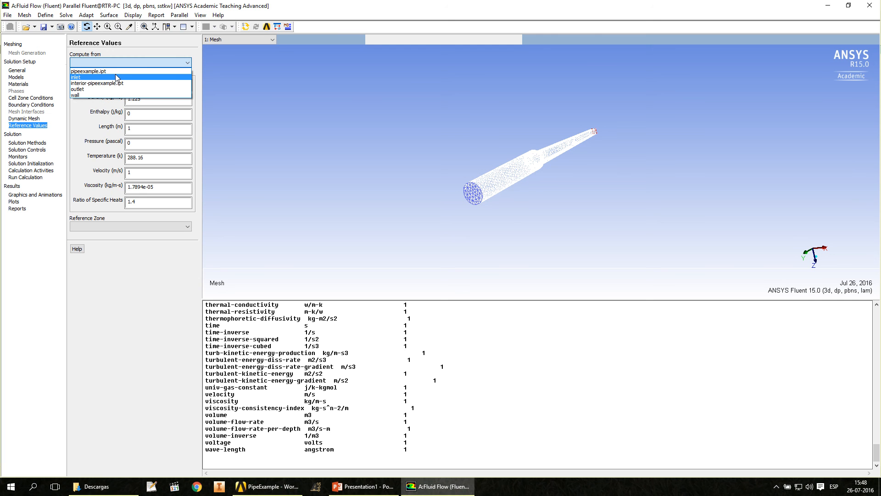
left_click(91, 77)
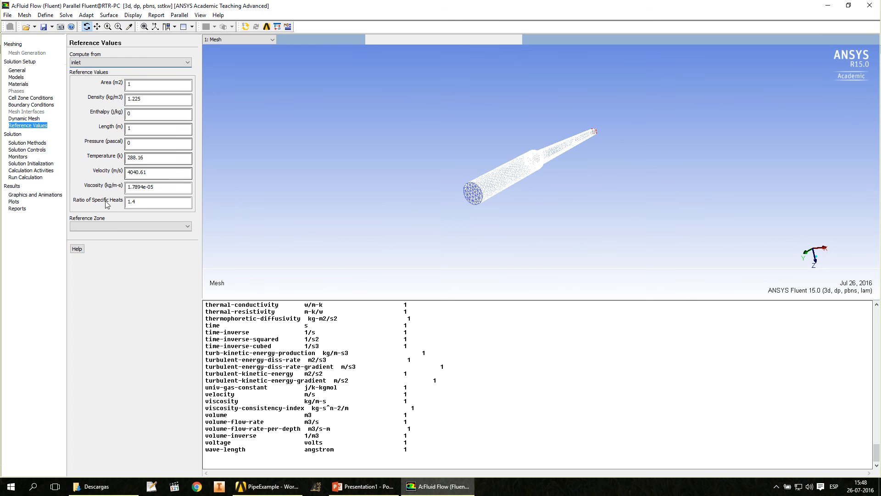
Set the pressure-velocity coupling scheme to Coupled in the solution methods
left_click(24, 143)
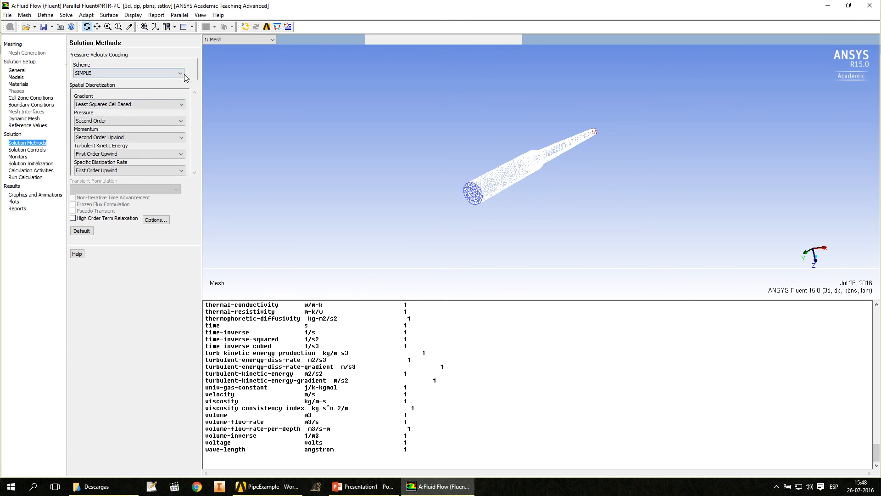
left_click(183, 73)
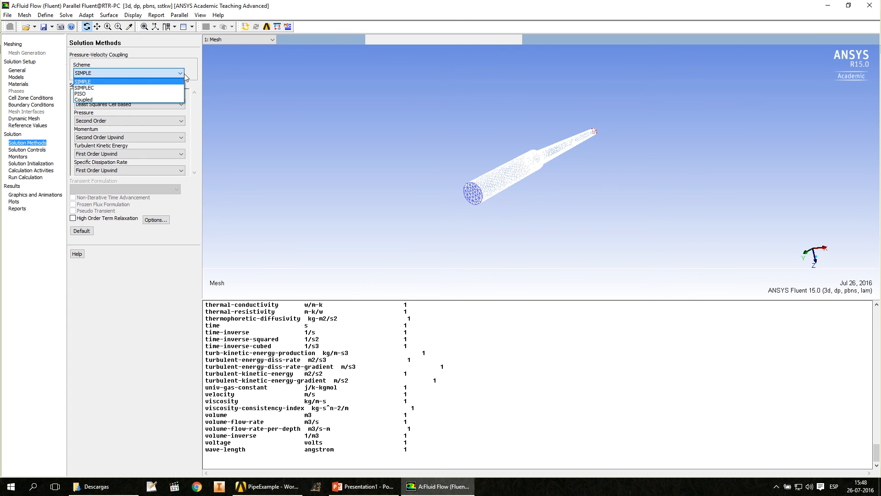
left_click(92, 100)
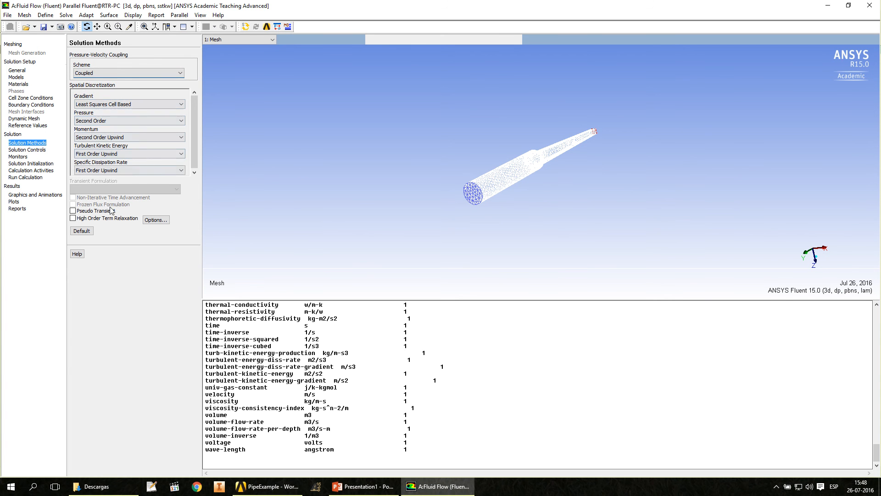
Initialize the solution with Standard Initialization computed from the inlet zone, agreeing to discard the unsaved data
left_click(31, 150)
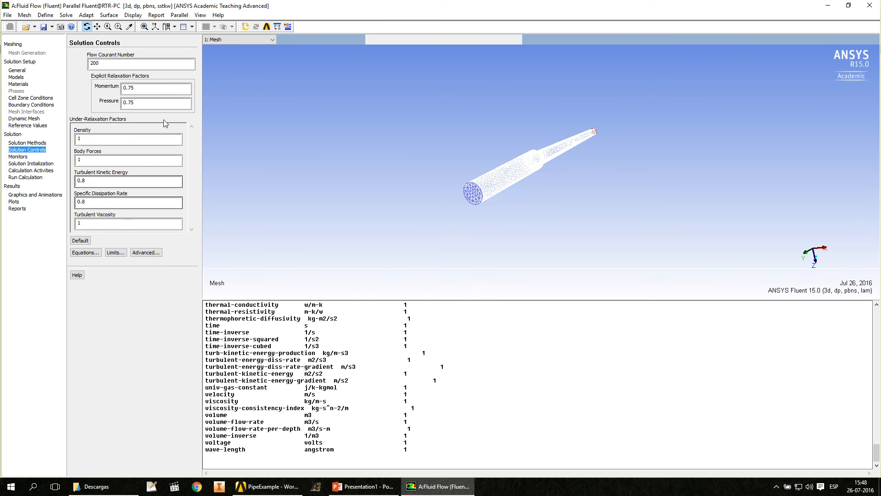
left_click(18, 157)
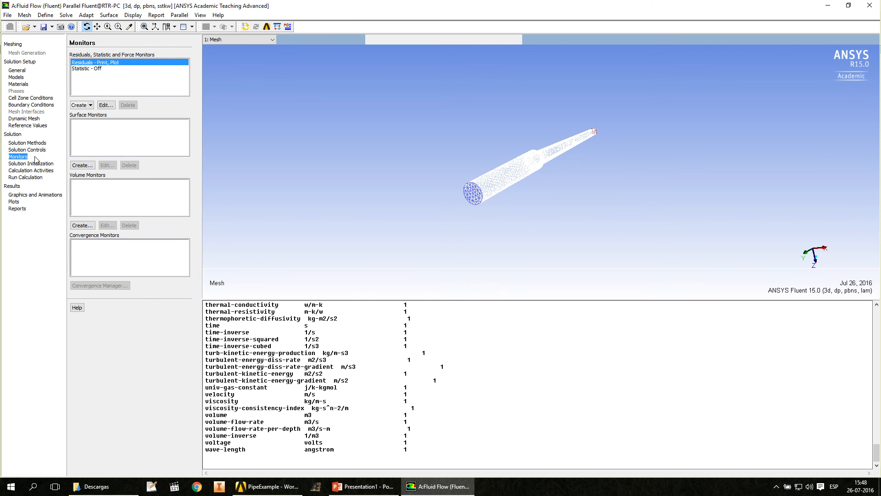
left_click(37, 164)
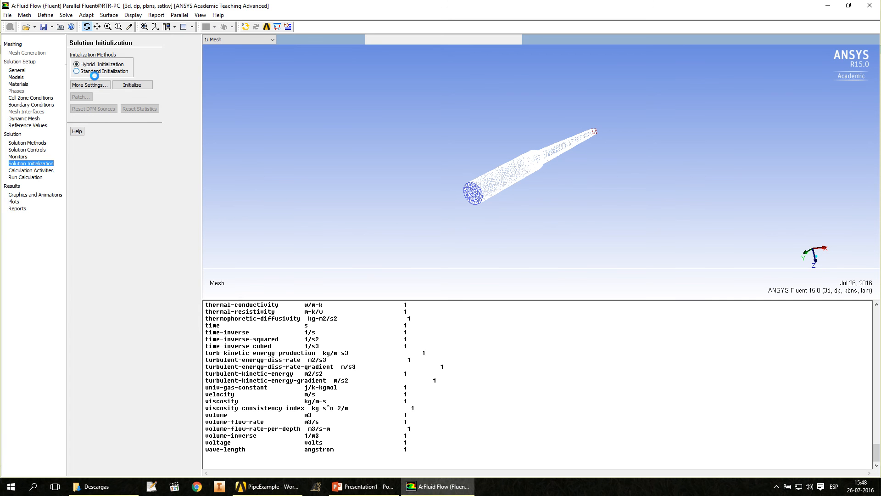
left_click(94, 72)
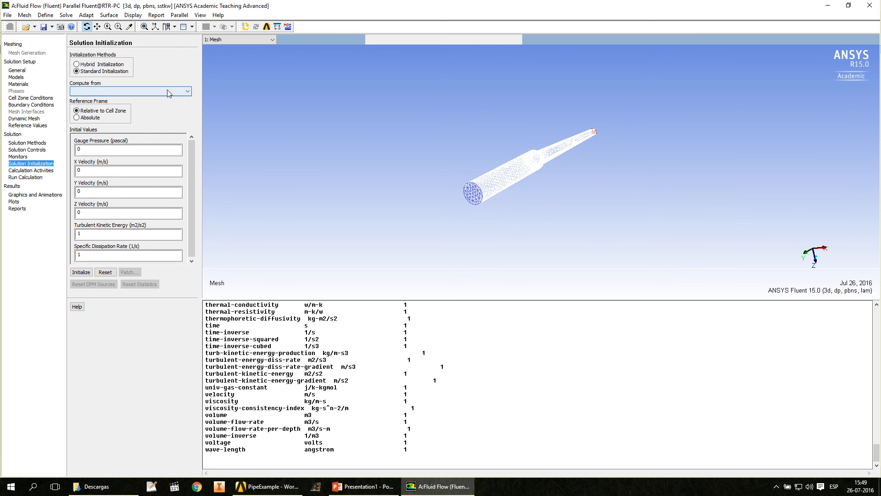
left_click(189, 94)
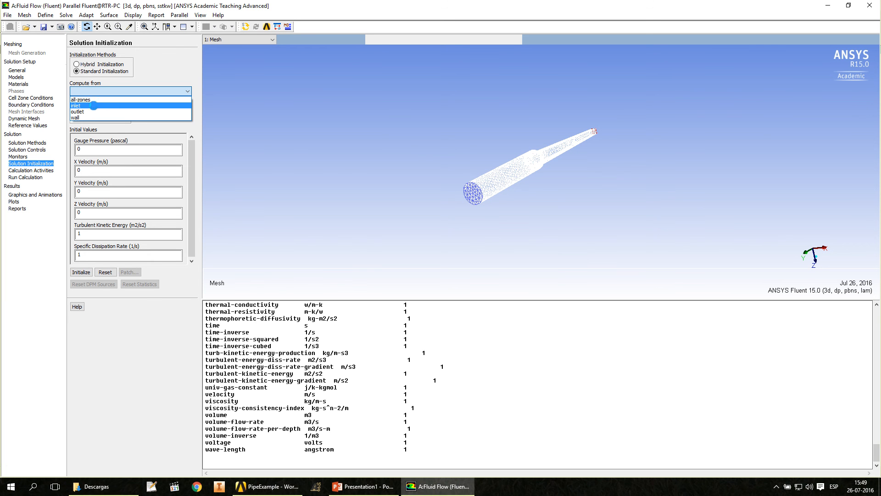
left_click(93, 105)
left_click(80, 272)
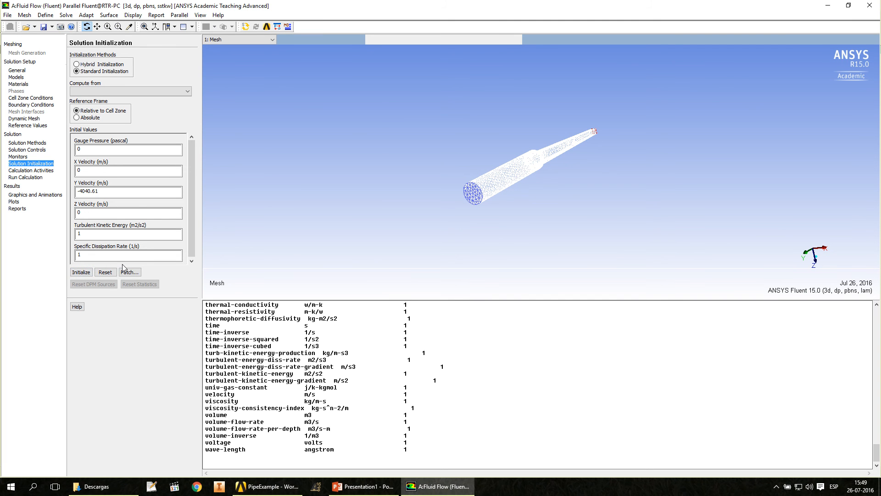
left_click(105, 272)
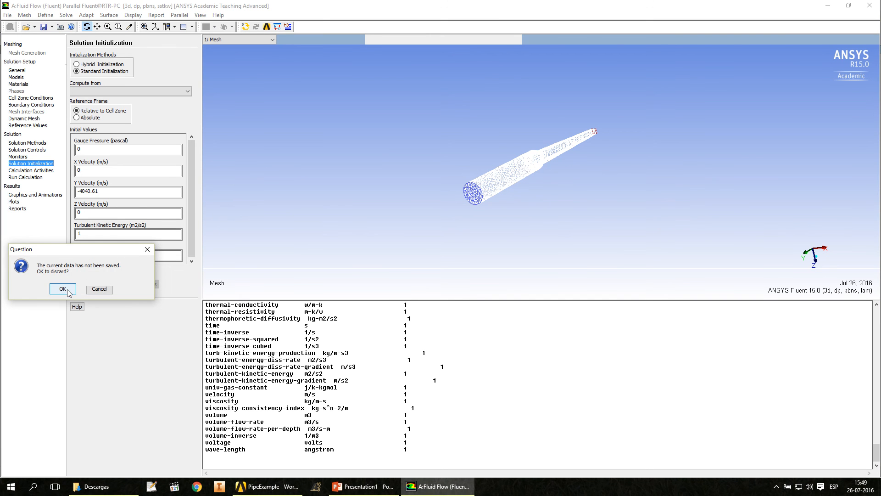
left_click(63, 289)
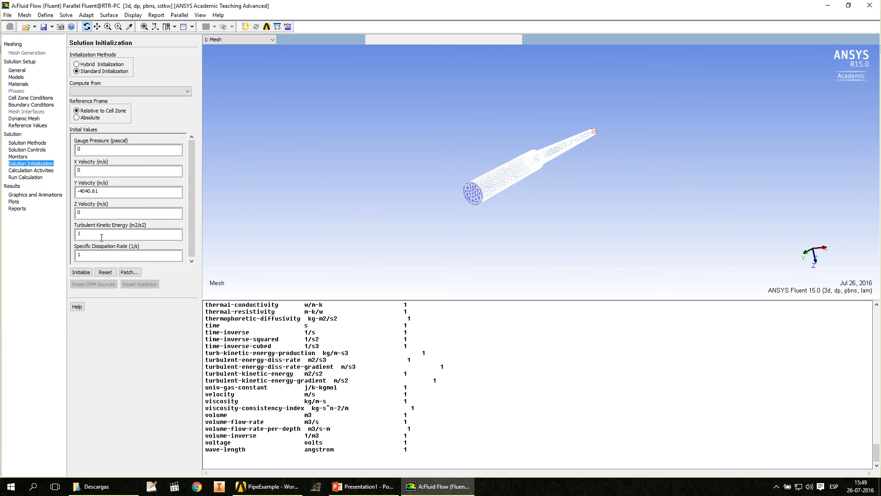
Run the calculation with the number of iterations set to 100 and acknowledge its completion
left_click(36, 171)
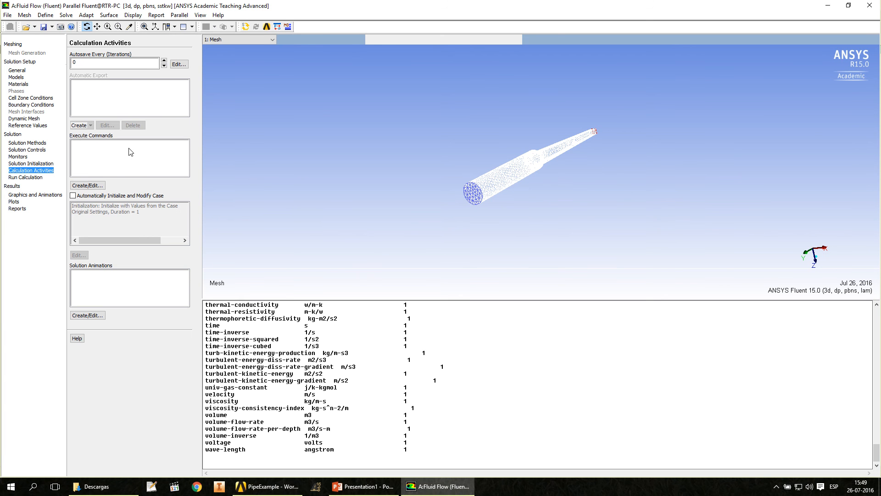
left_click(34, 177)
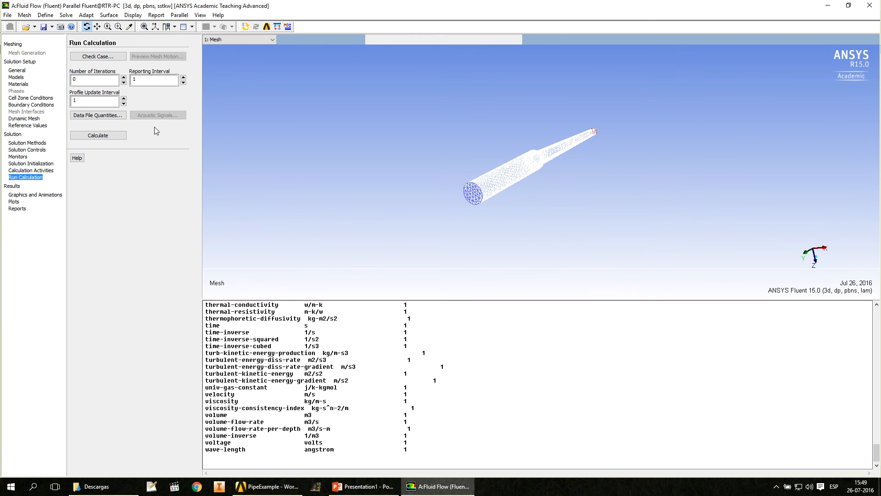
double_click(86, 81)
left_click(117, 137)
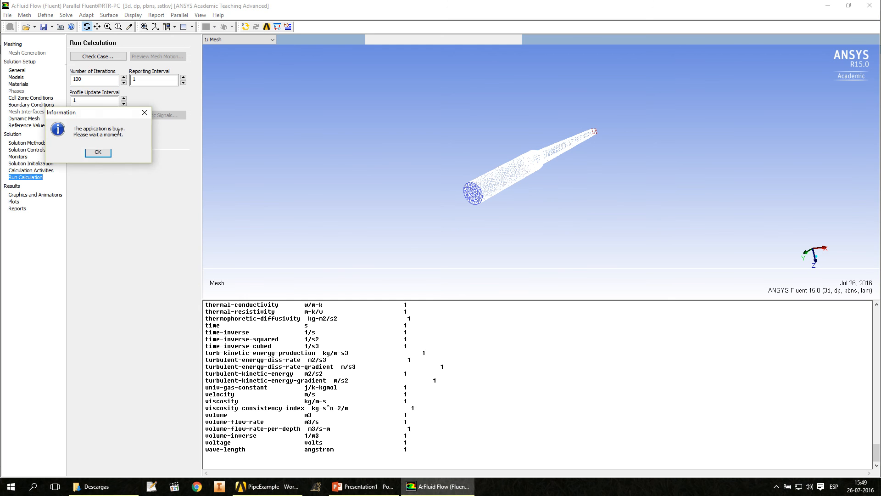
left_click(97, 151)
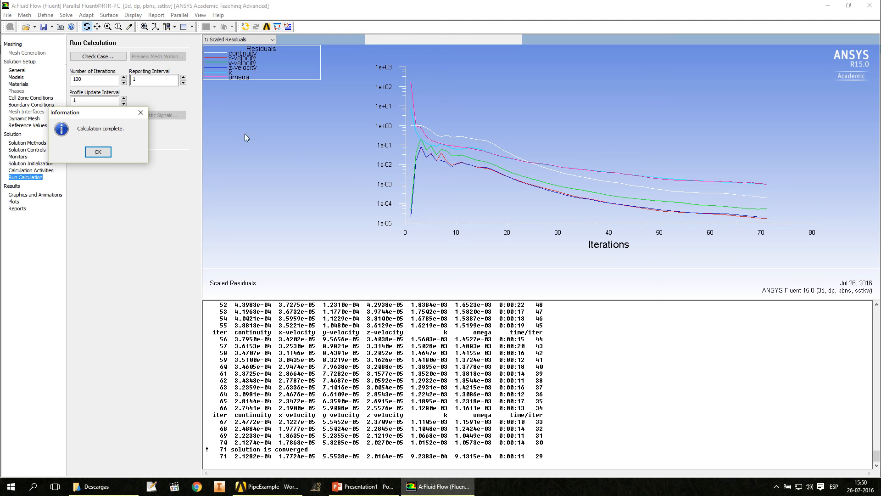
left_click(108, 153)
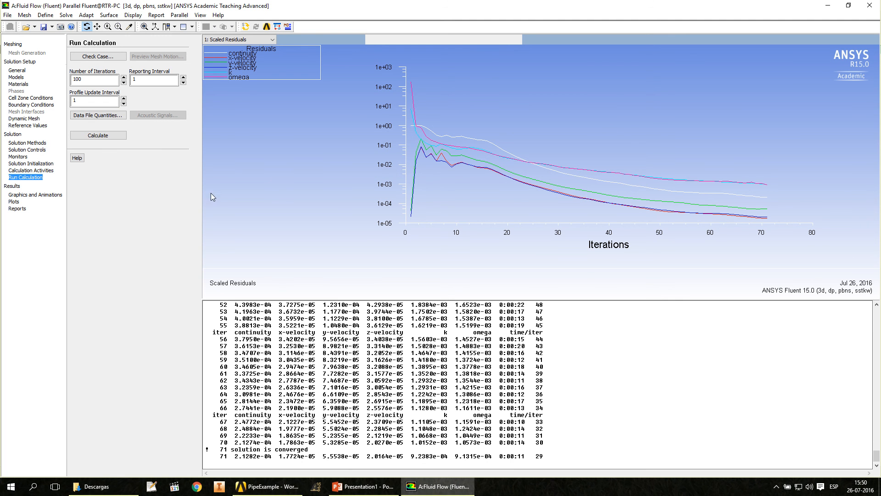
Open the setup for contours among the graphics results
left_click(34, 196)
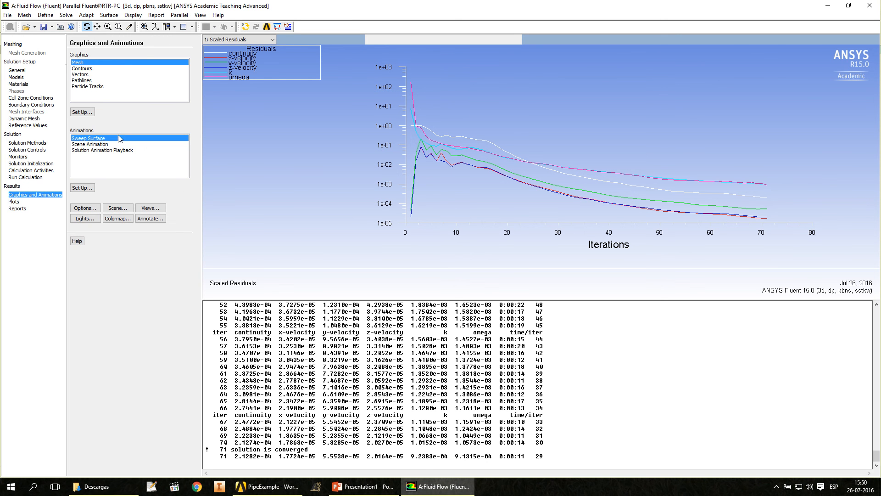
left_click(90, 69)
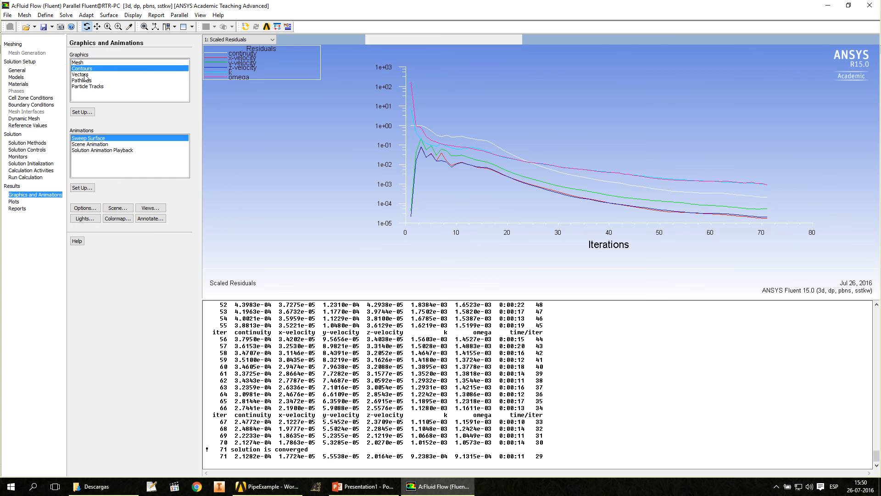
left_click(84, 75)
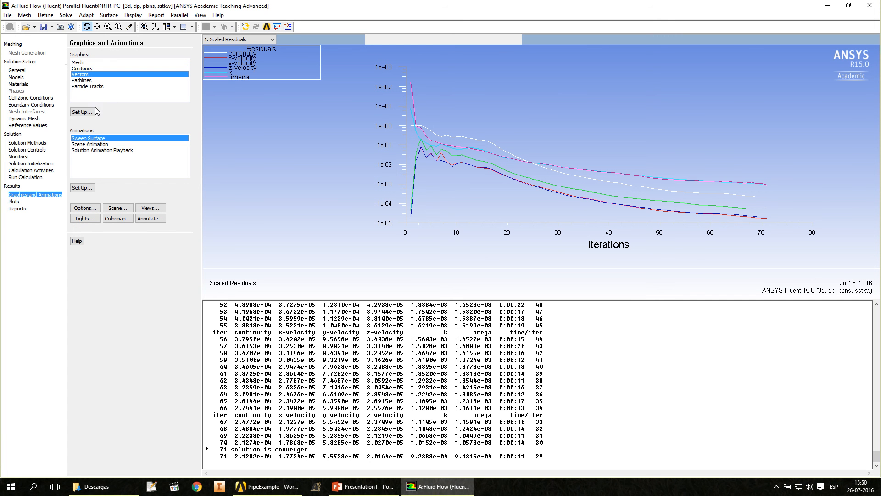
left_click(90, 69)
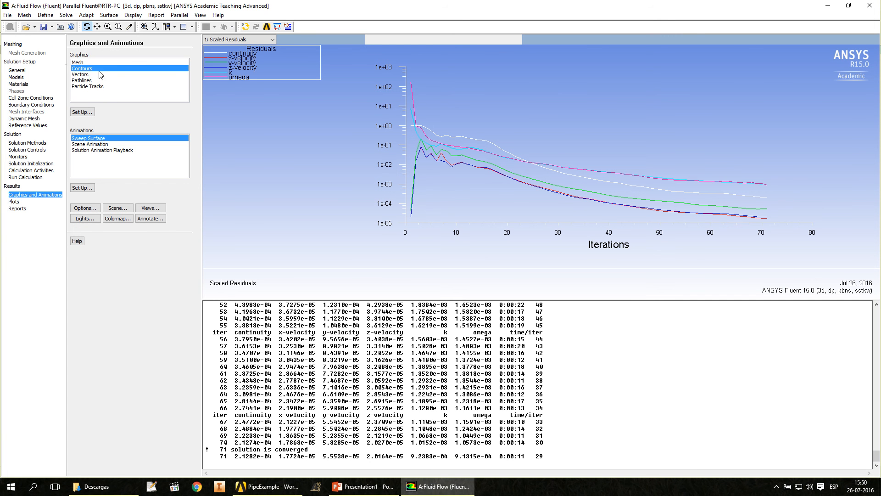
left_click(82, 112)
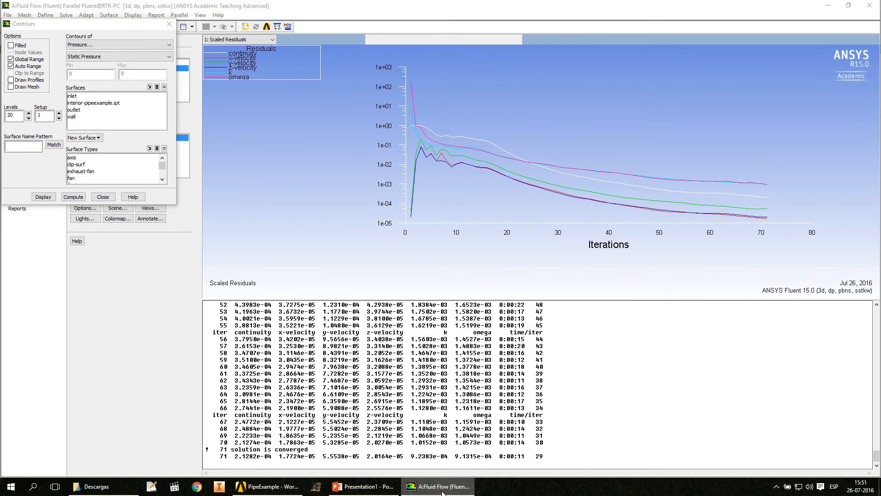
Open the project's geometry in DesignModeler from Workbench, check the pipe's axis directions in the XY view, and return to Fluent
left_click(429, 486)
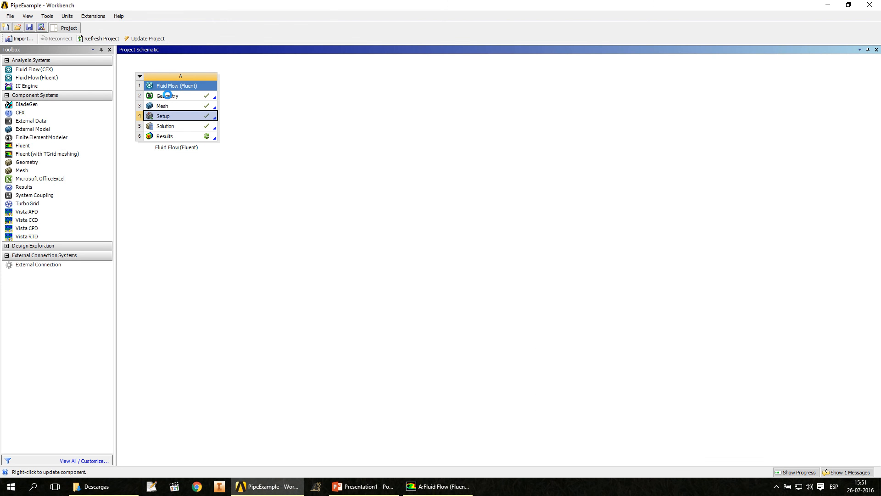
double_click(168, 96)
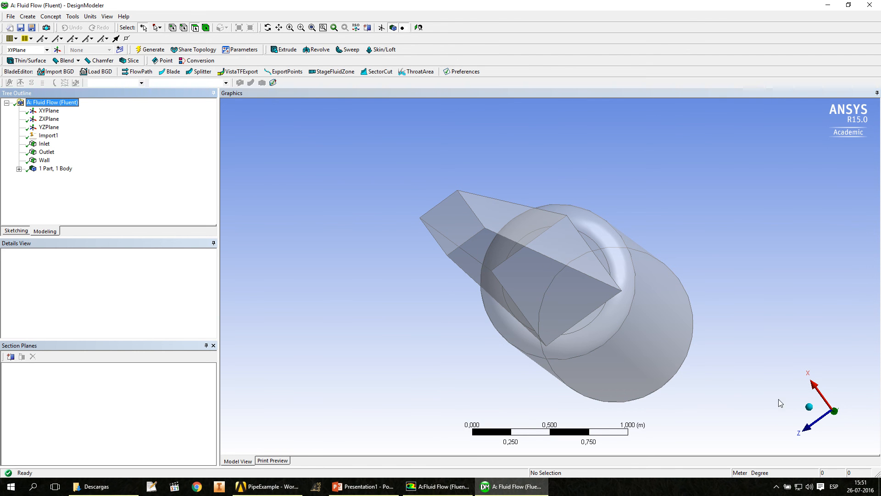
left_click(832, 412)
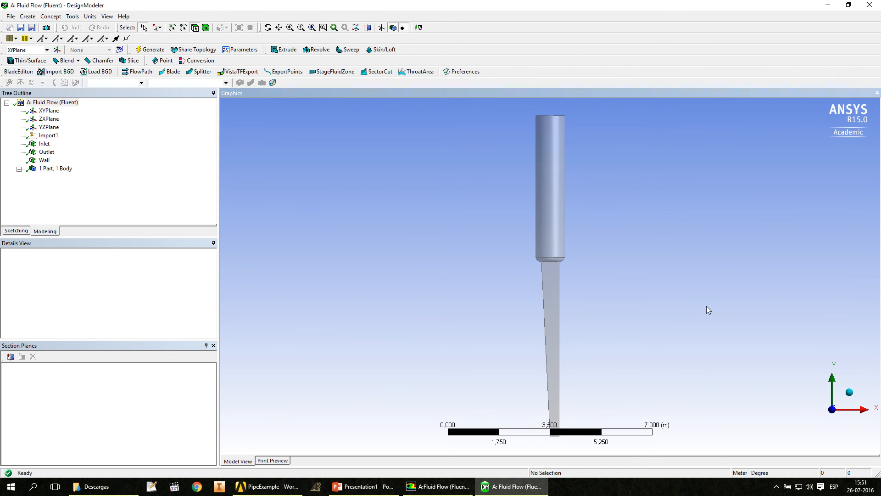
left_click(439, 486)
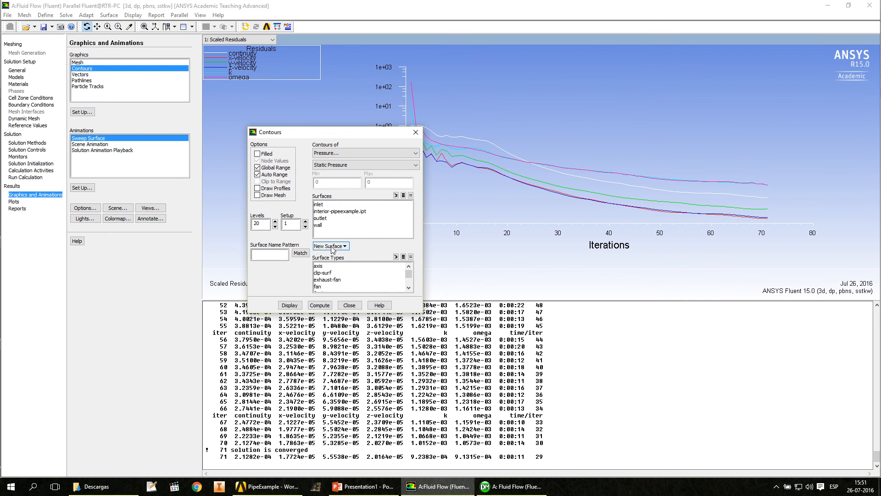
Start a new point-and-normal plane surface for the contours, with its point at 0, 0, 0 and the normal's X component set to 0
left_click(332, 247)
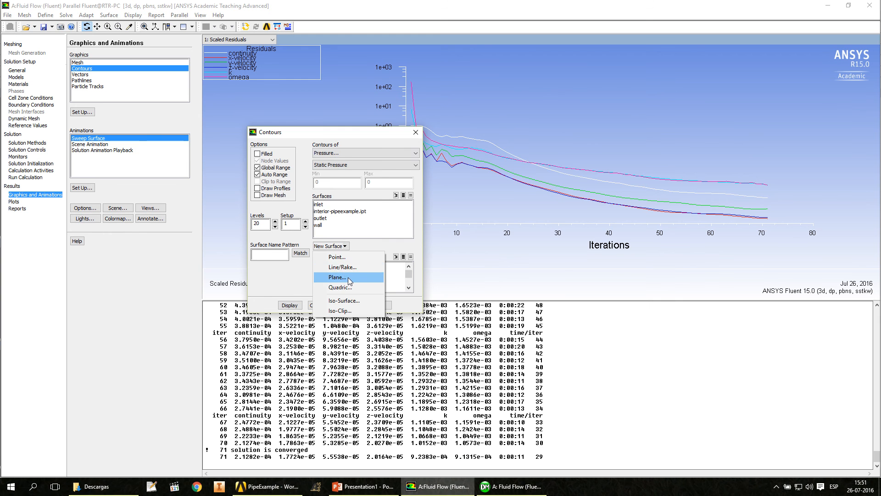
left_click(349, 278)
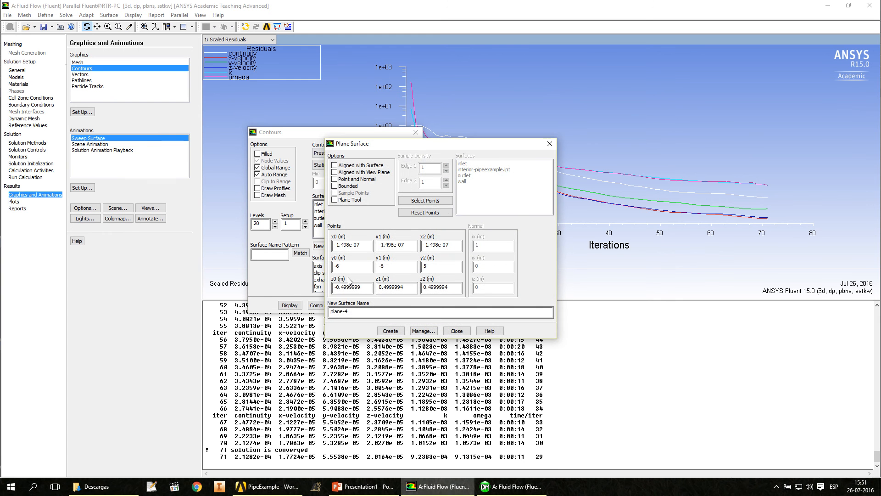
left_click(335, 179)
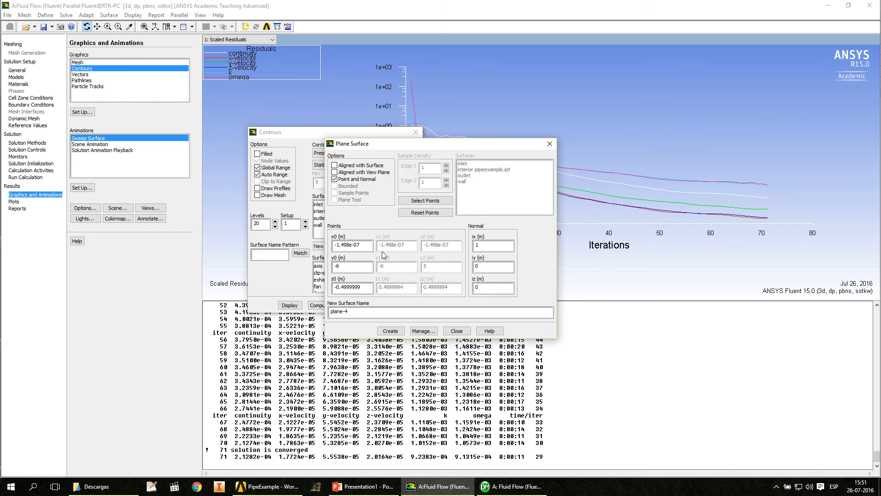
double_click(364, 246)
type("0")
type("0")
key("Tab")
double_click(482, 244)
type("0")
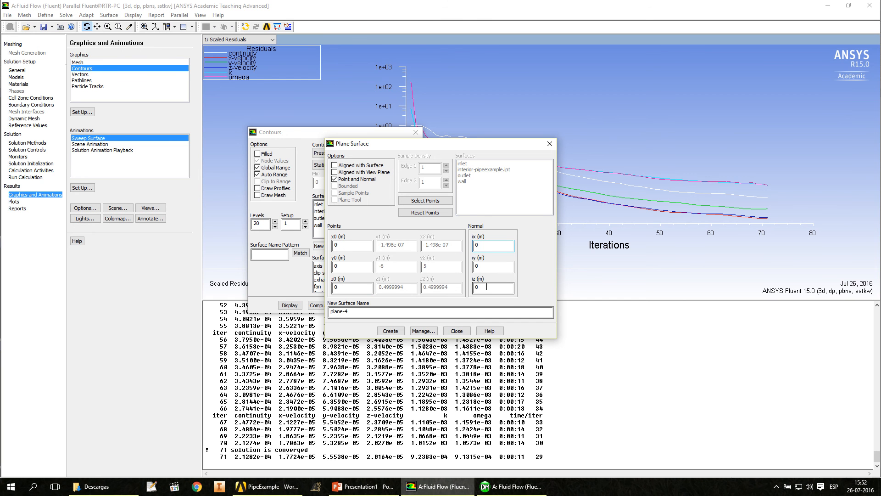
Check the axes in DesignModeler, set the plane normal's Z component to 1, and create the surface named xy
left_click(510, 486)
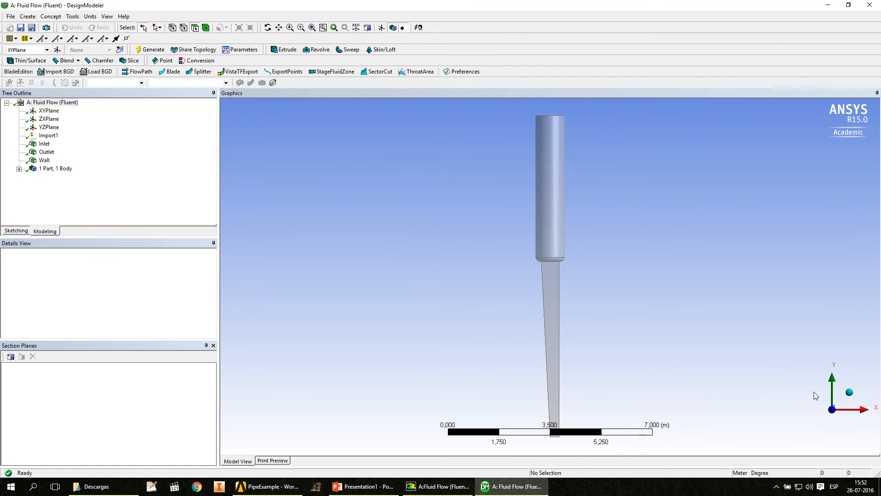
left_click(461, 491)
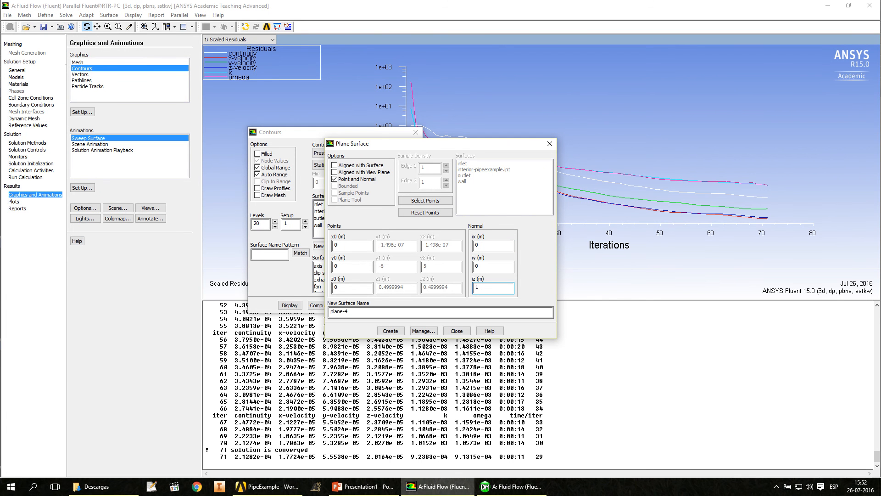
type("1")
key("Tab")
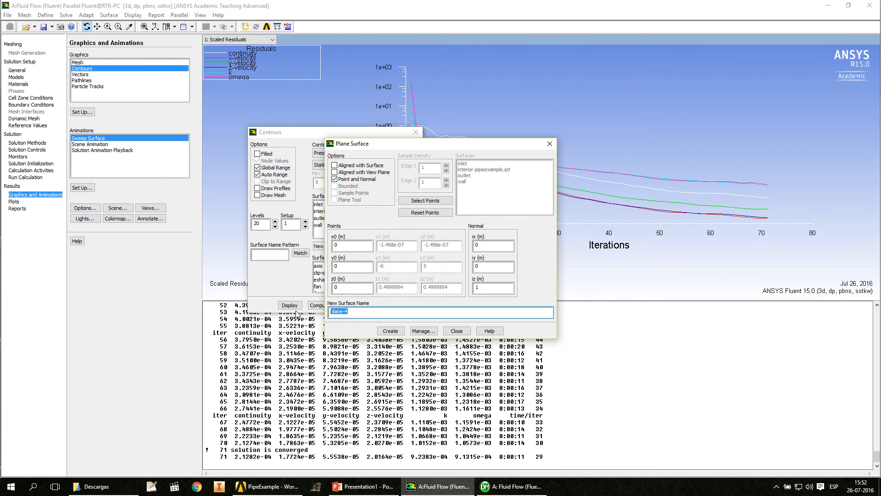
type("xy")
left_click(396, 330)
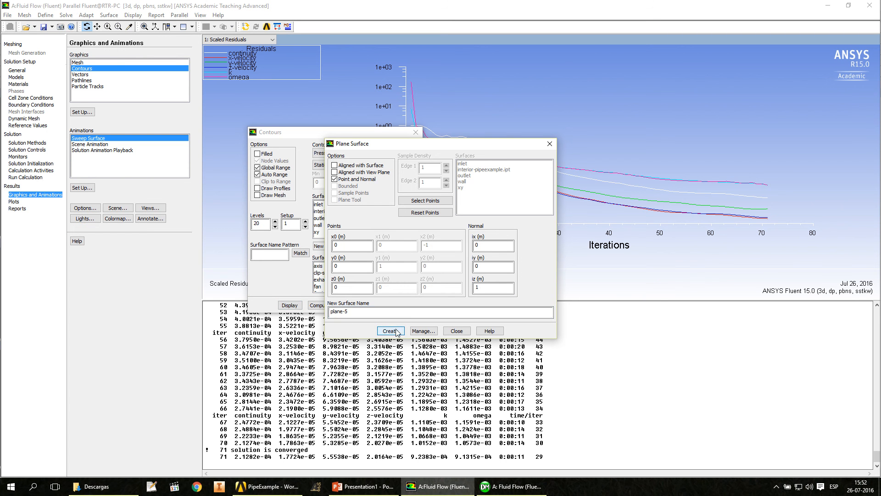
left_click(457, 331)
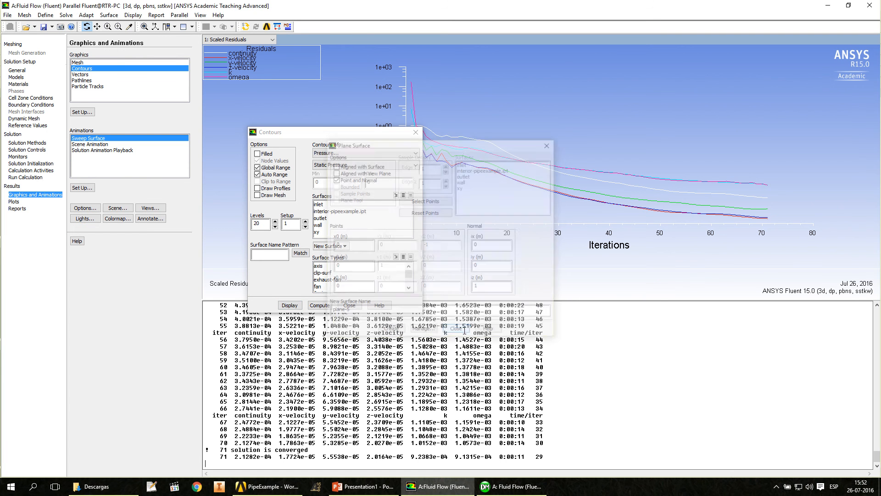
Display filled static pressure contours on the xy surface with 100 levels and close the contour settings
left_click(316, 232)
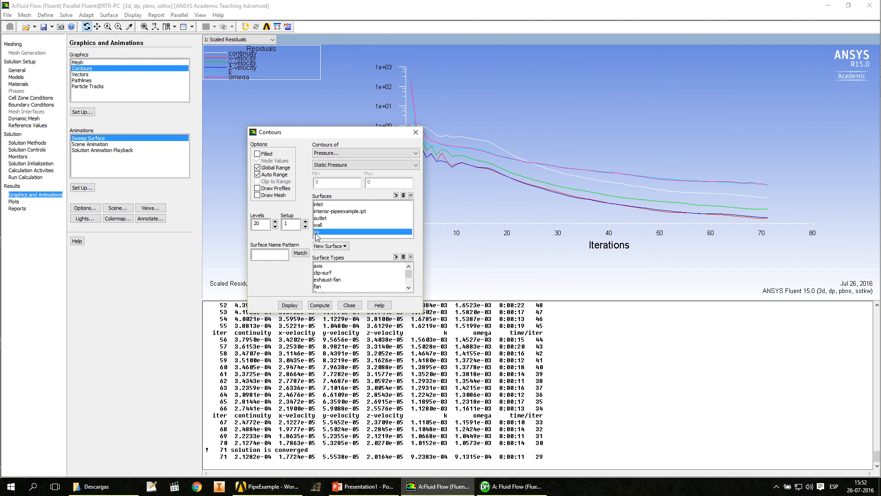
left_click(258, 153)
double_click(257, 223)
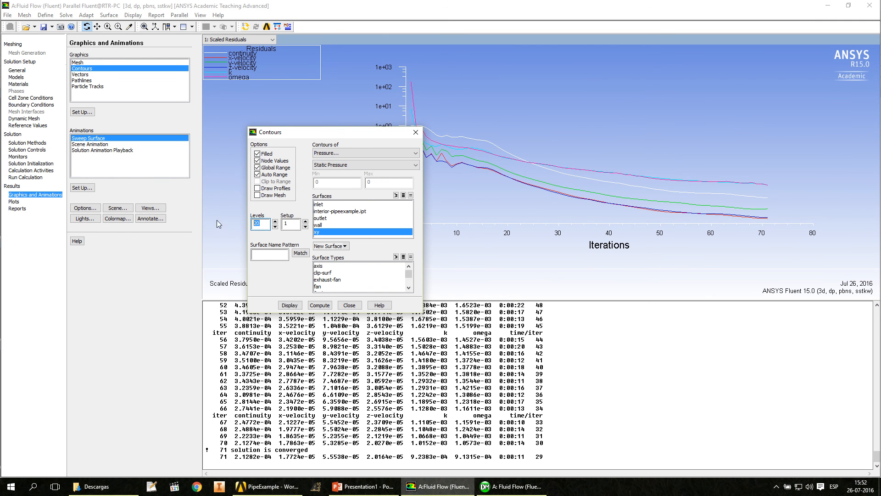
type("100")
left_click(295, 308)
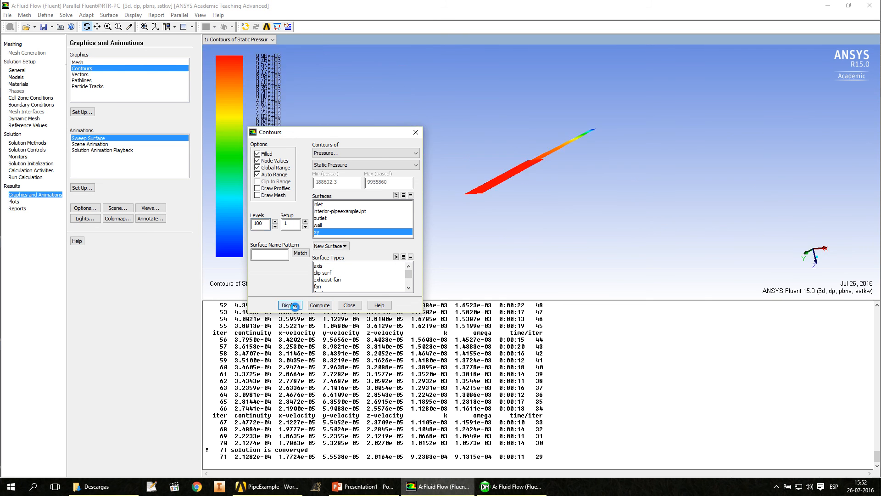
left_click(349, 306)
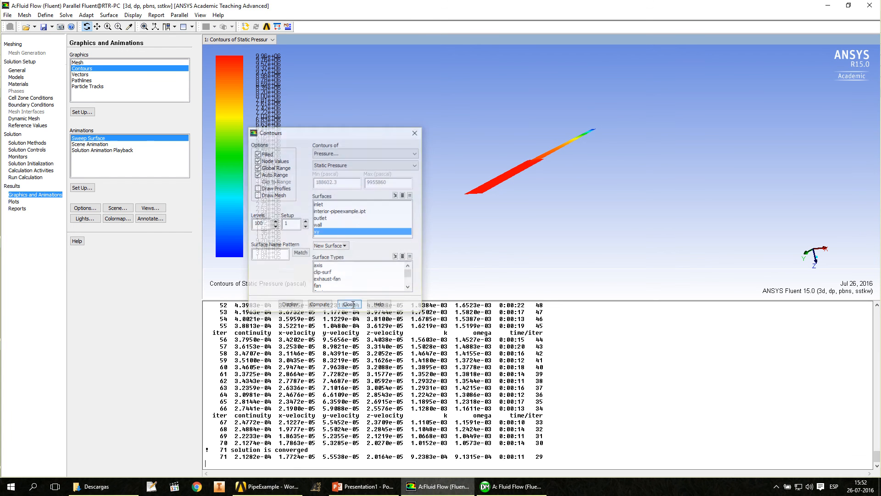
Face the XY plane in the contour view, rotate the camera until the pipe lies horizontally, and enlarge the pipe
left_click(817, 264)
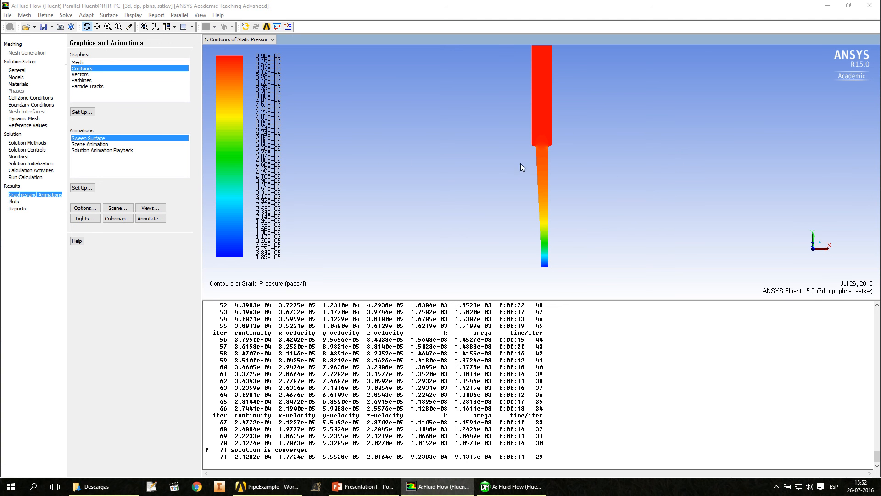
left_click(151, 208)
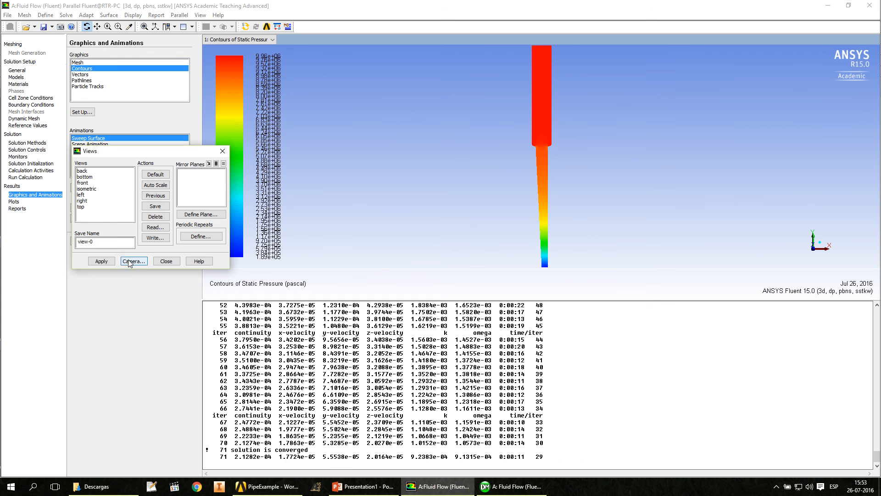
left_click(129, 261)
left_click_drag(189, 221, 203, 204)
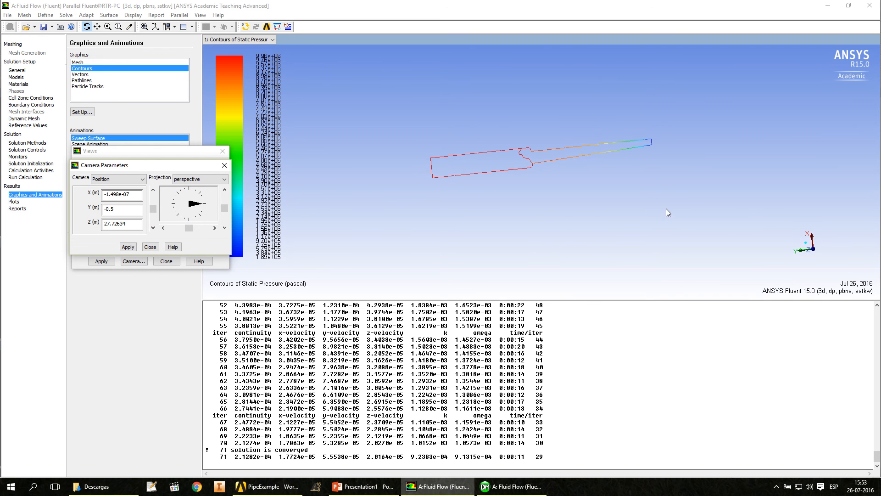
left_click_drag(666, 209, 663, 256)
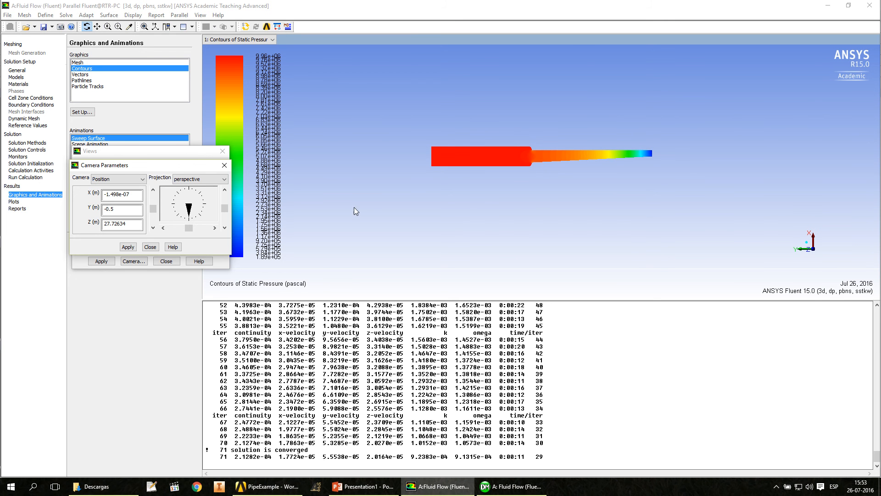
left_click(129, 247)
left_click(151, 246)
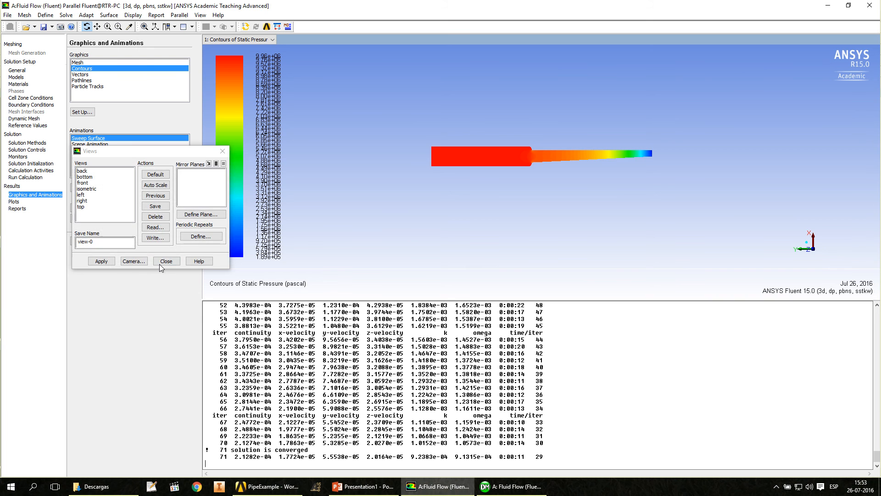
left_click(164, 261)
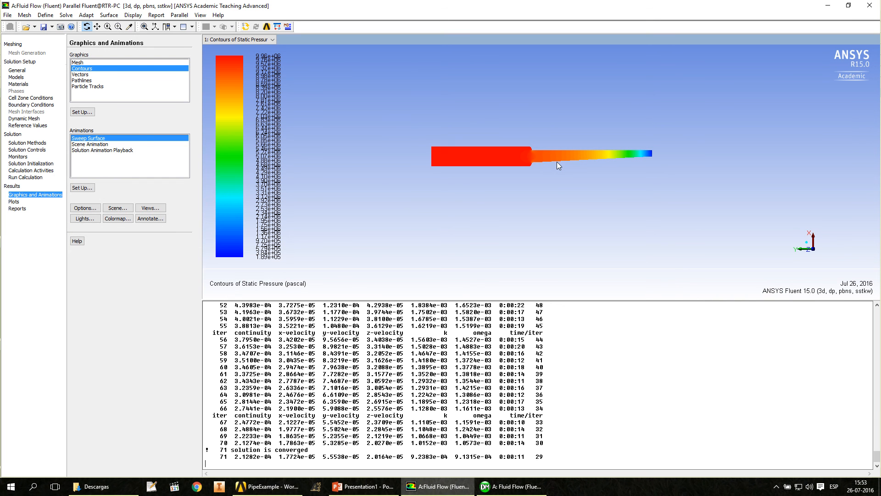
left_click(118, 26)
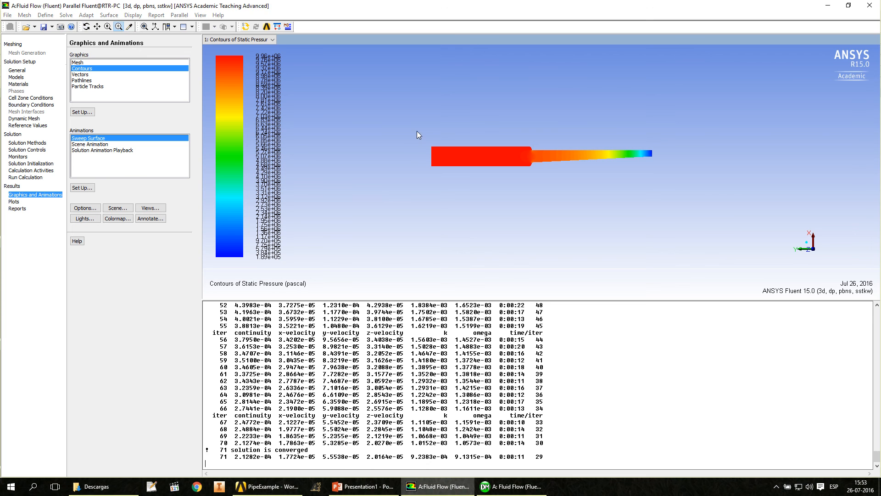
left_click_drag(416, 131, 686, 183)
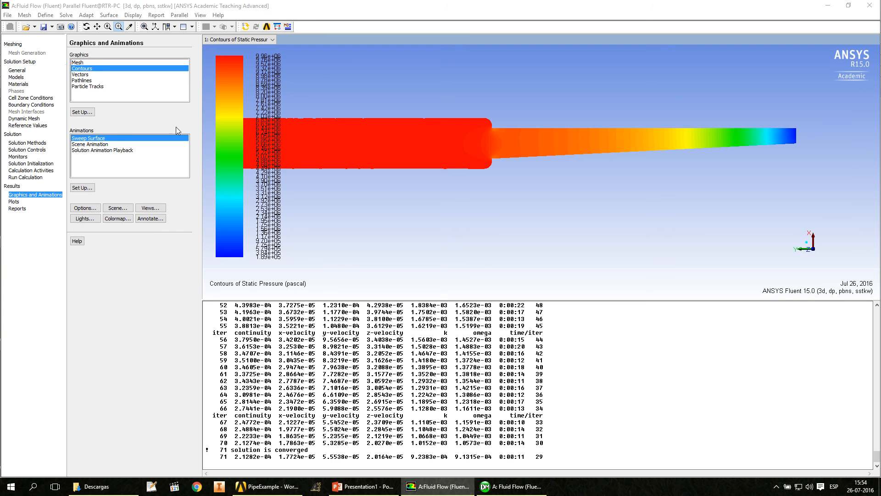
Open the vector plot settings and choose velocity vectors coloured by velocity magnitude
left_click(80, 74)
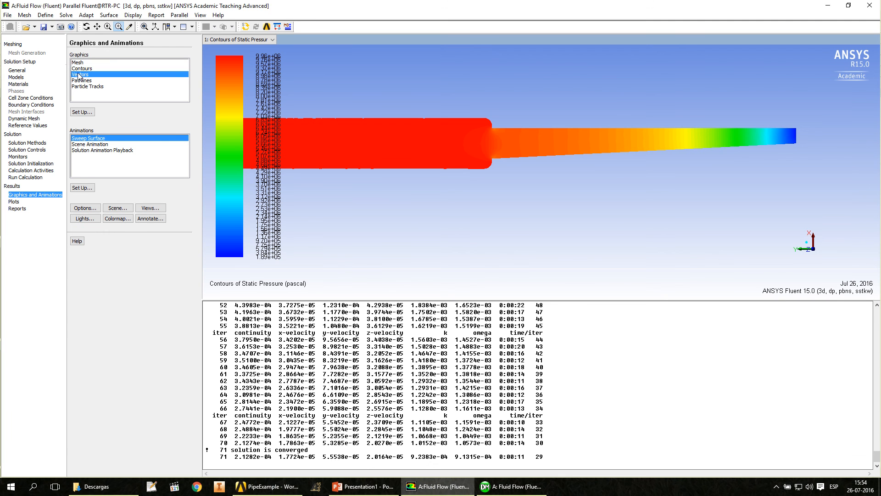
double_click(80, 75)
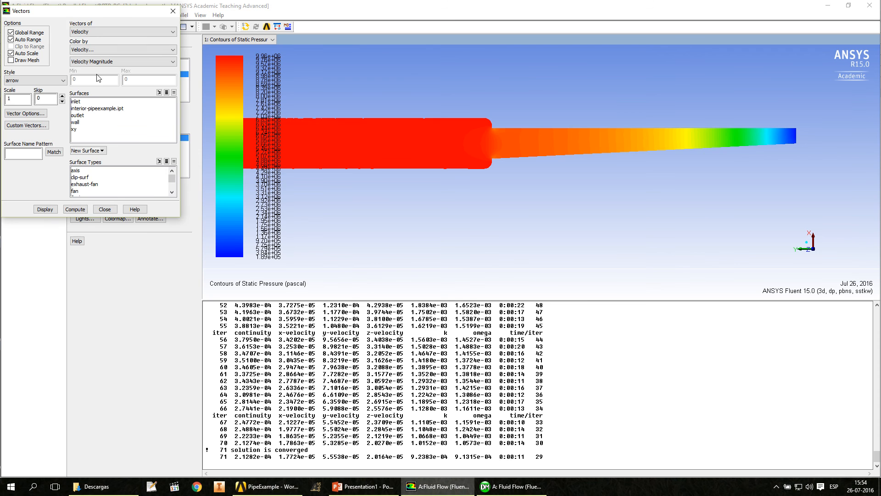
left_click_drag(72, 17, 363, 145)
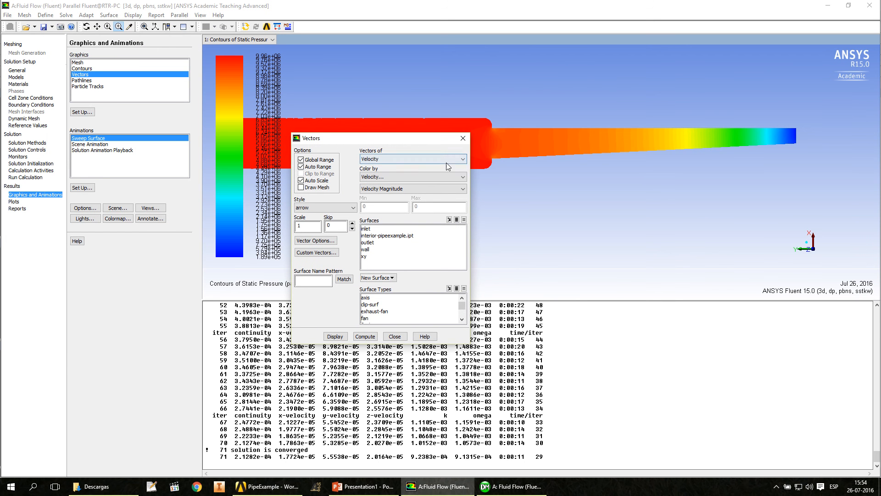
left_click(464, 159)
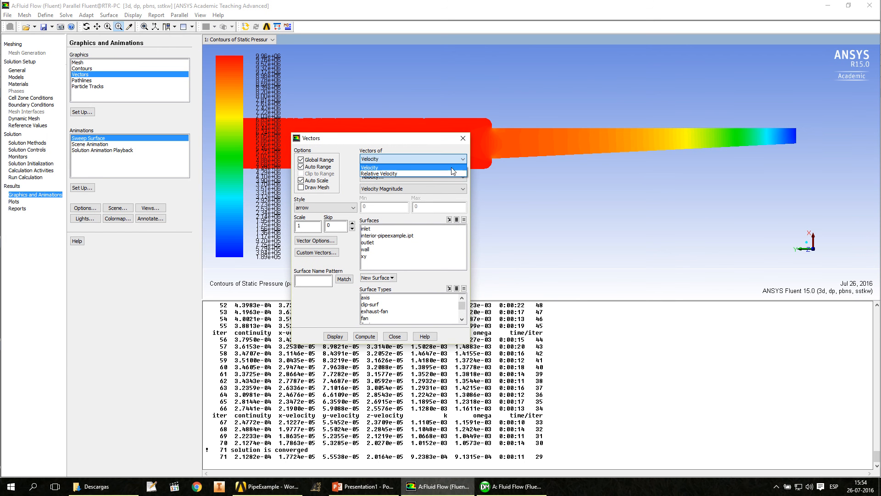
left_click(400, 167)
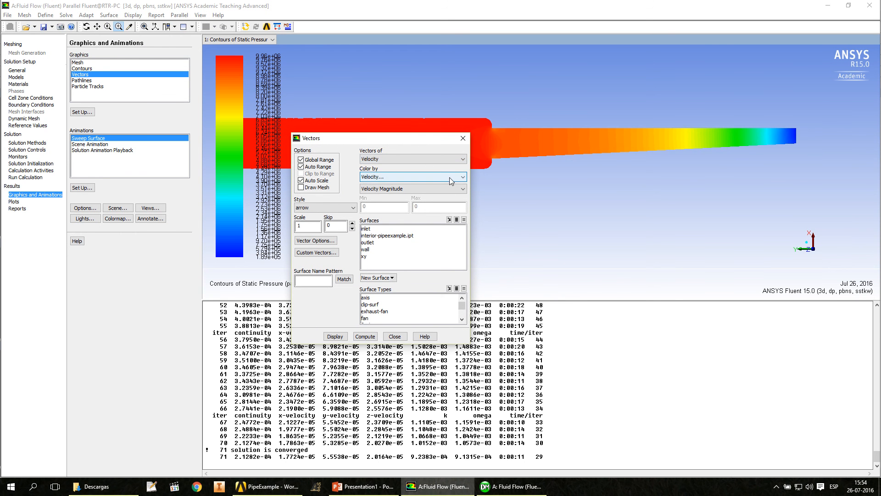
left_click(462, 179)
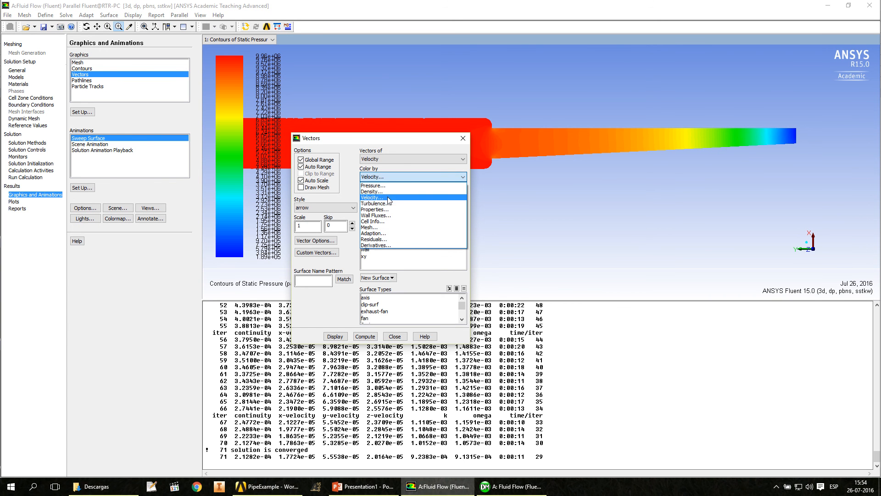
left_click(387, 198)
left_click(463, 189)
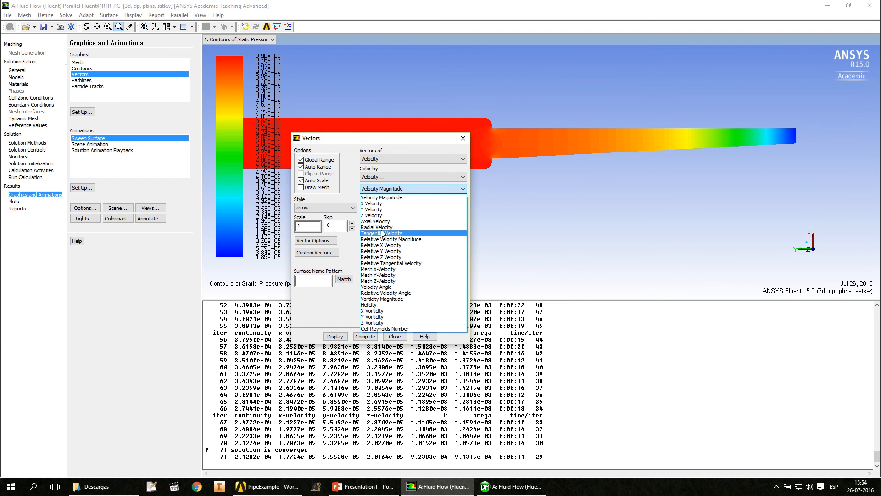
left_click(382, 198)
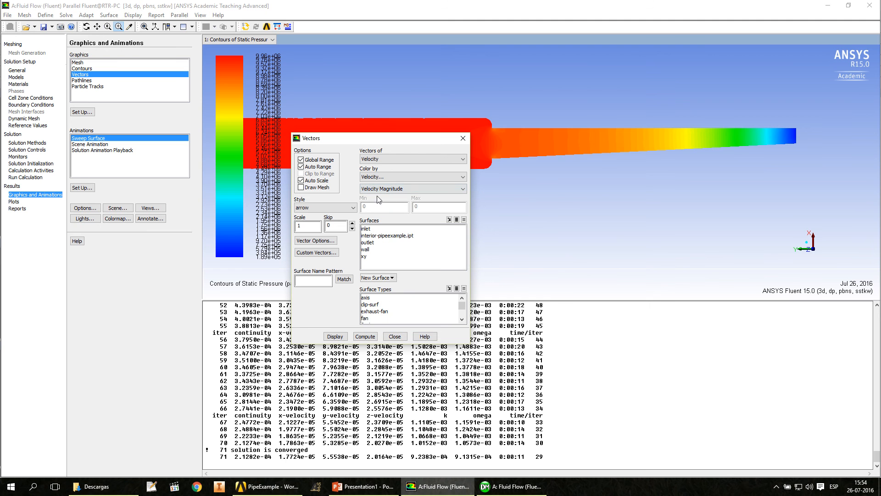
Set the vector style to filled-arrow with scale 1 and display the velocity vectors
left_click(354, 207)
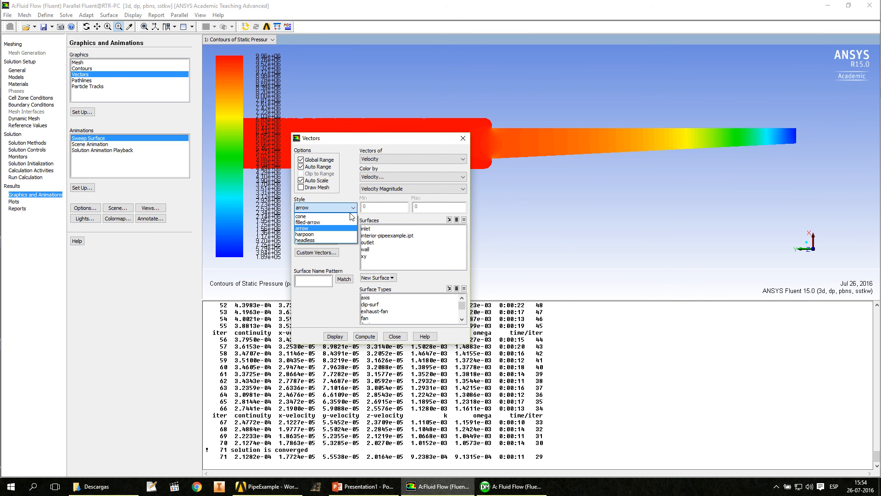
left_click(333, 228)
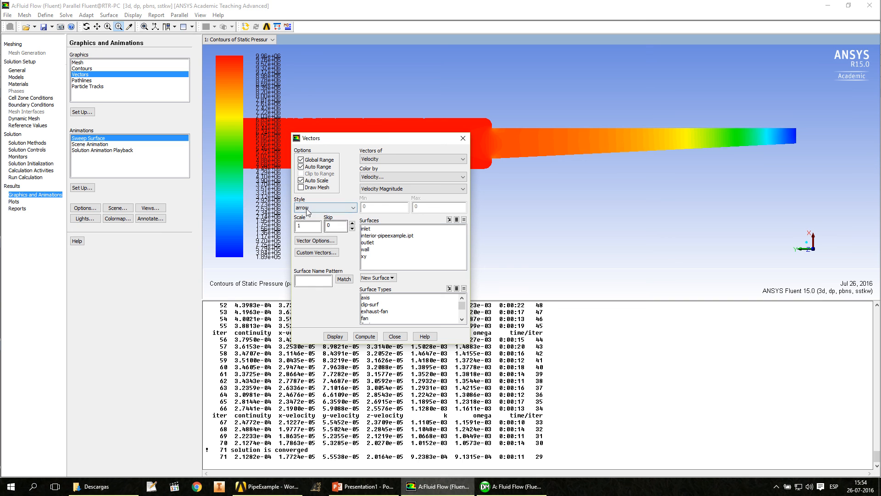
left_click(308, 225)
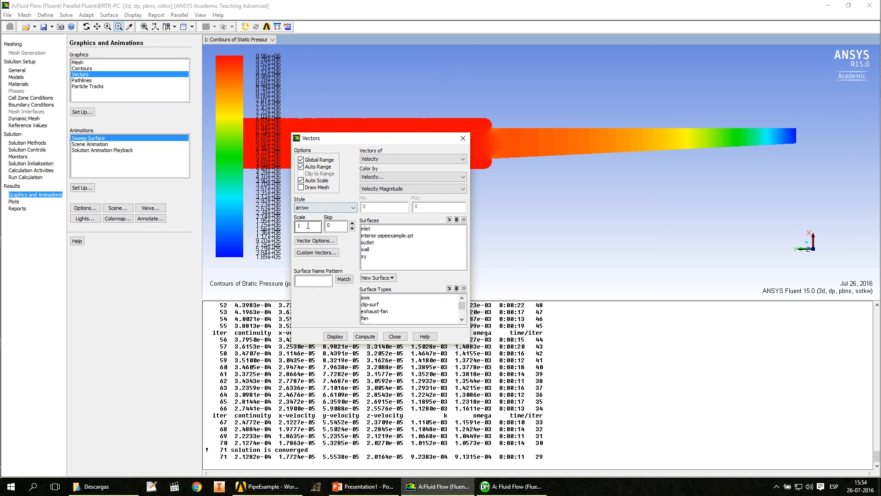
left_click(354, 208)
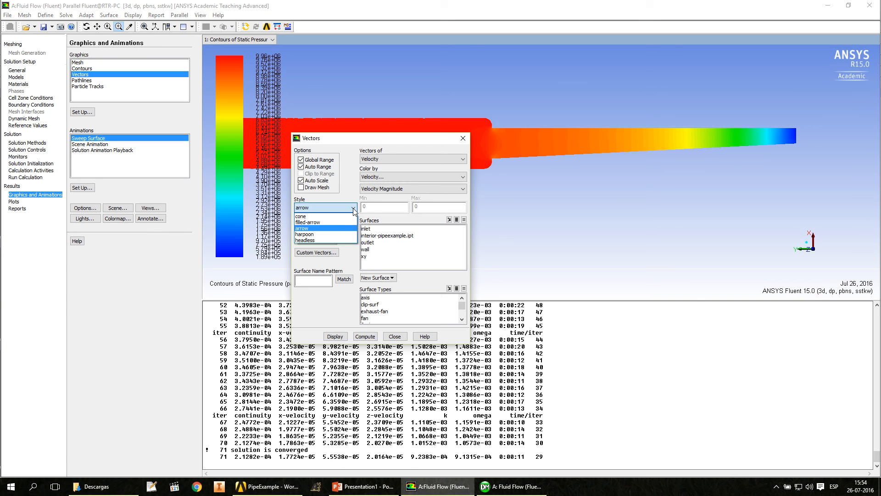
left_click(325, 222)
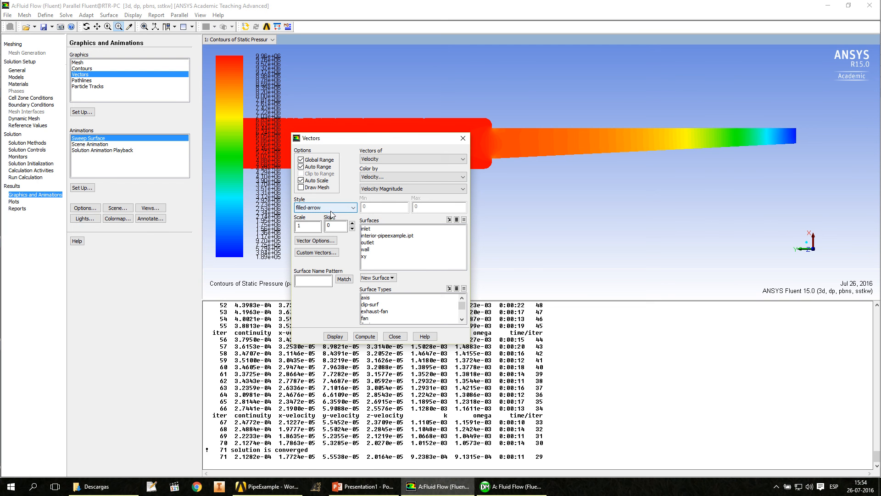
double_click(308, 227)
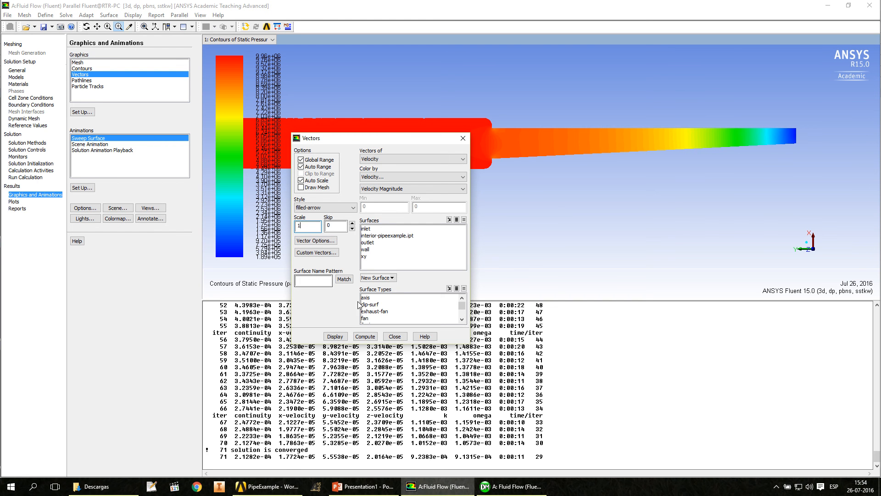
left_click(336, 336)
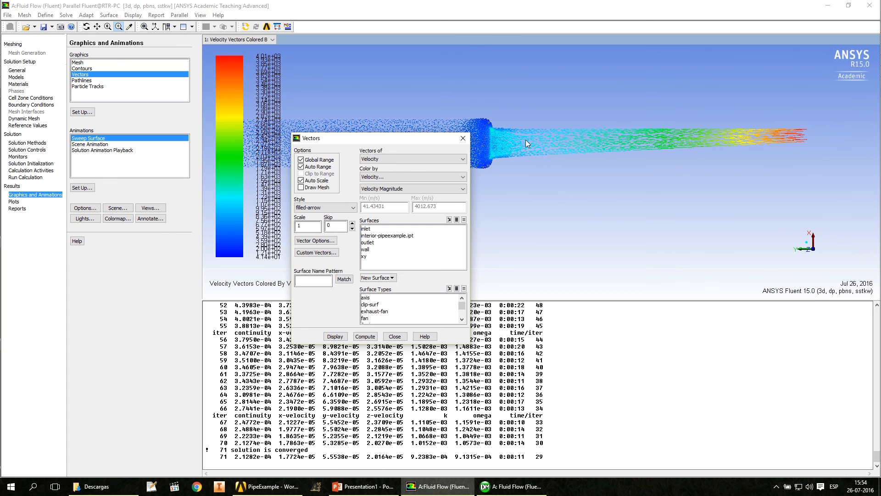
Close the vector settings and bring the whole pipe's velocity vectors into view clear of the colour legend
left_click_drag(395, 137, 519, 257)
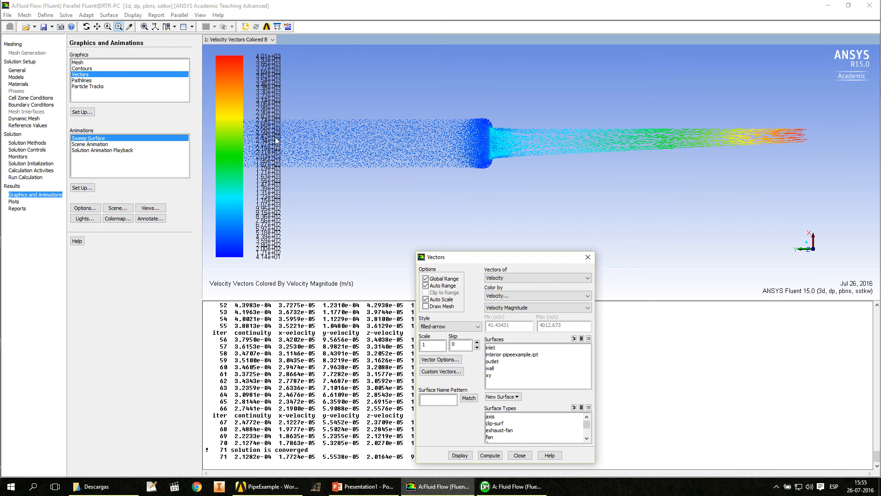
left_click_drag(515, 261, 642, 152)
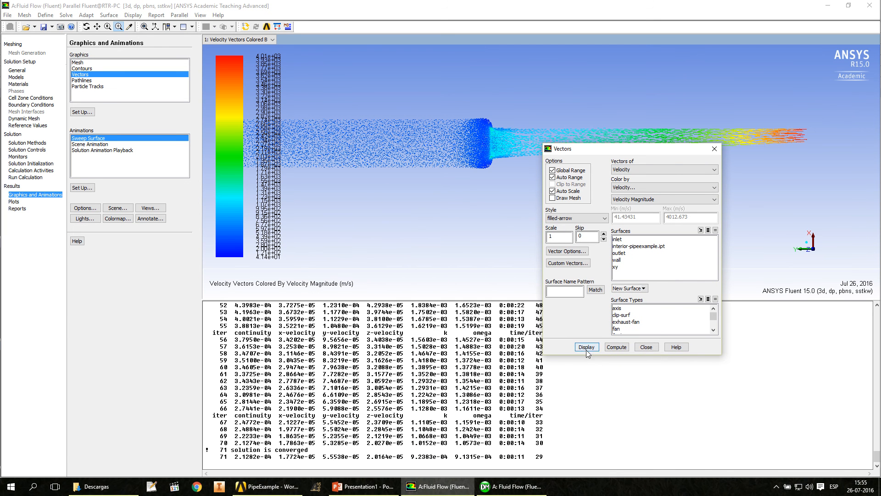
left_click(645, 347)
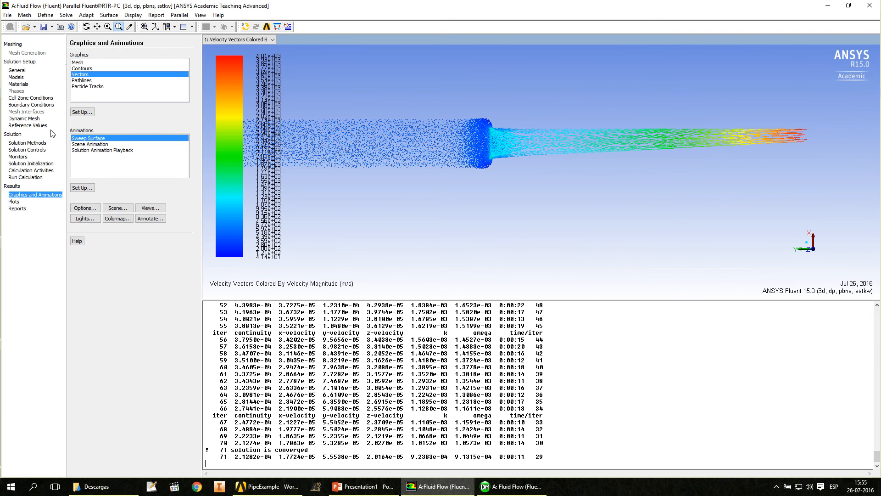
left_click(97, 26)
left_click_drag(309, 162, 201, 162)
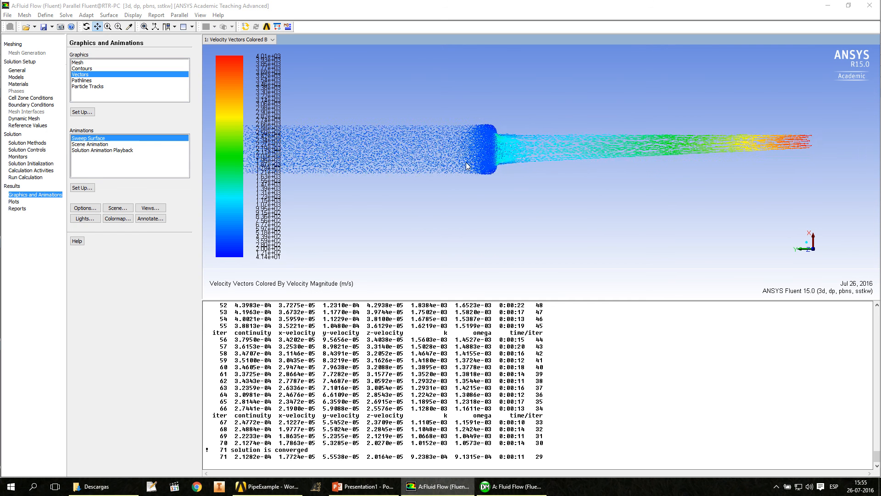
left_click_drag(427, 170, 497, 172)
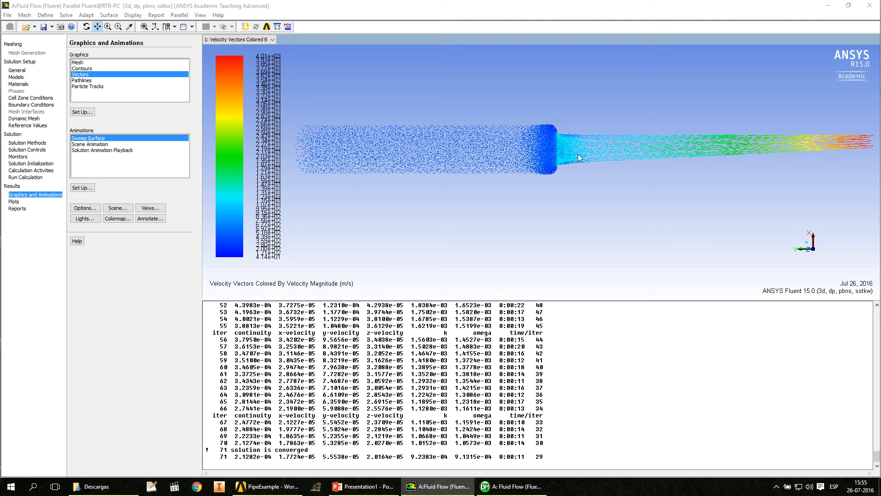
Reopen the velocity vector plot settings and move them clear of the pipe display
left_click(18, 208)
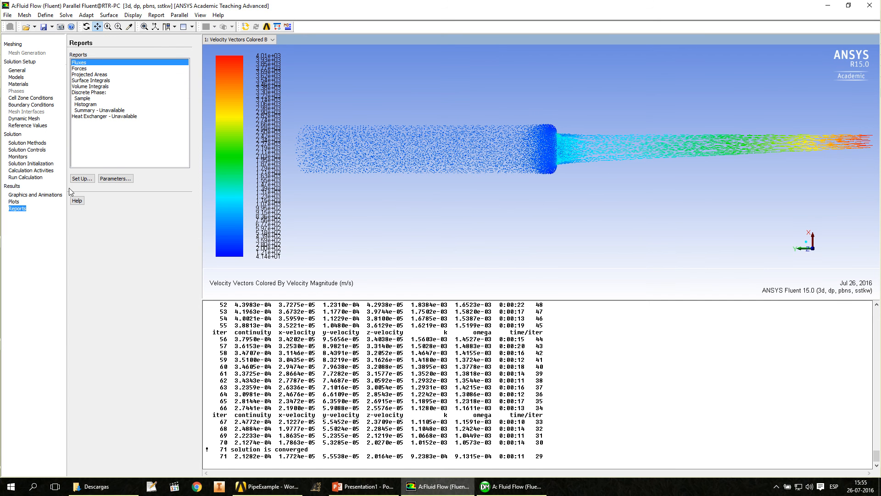
left_click(23, 196)
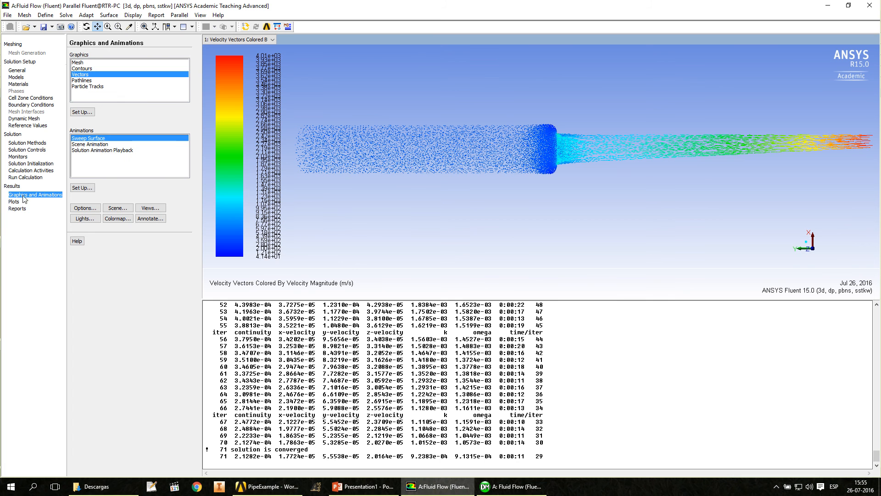
left_click(82, 112)
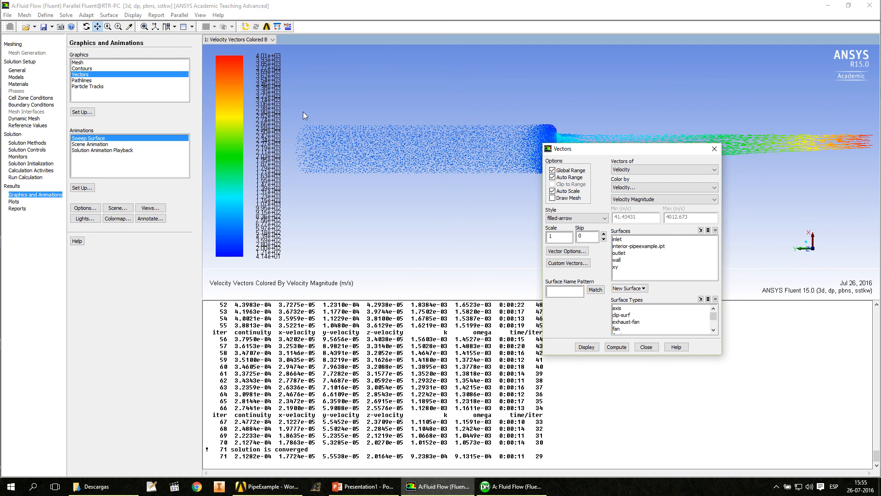
left_click_drag(684, 151, 689, 232)
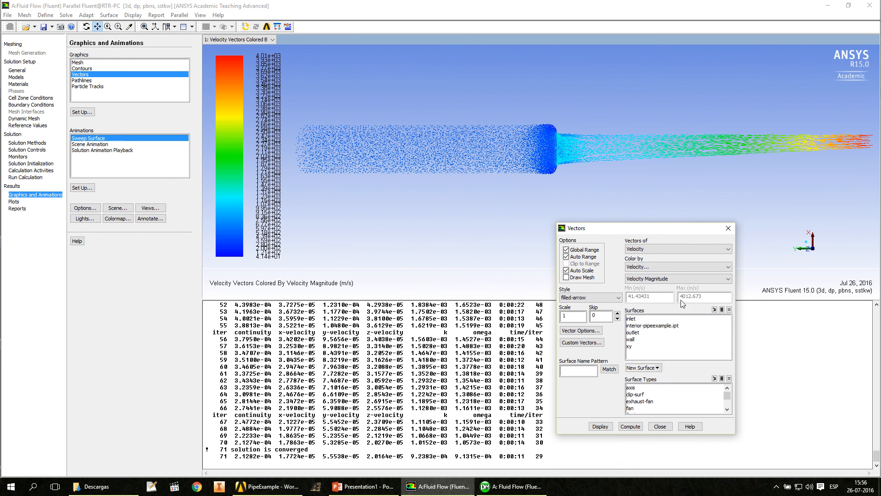
Create a plane surface named xz through the origin with normal (0, 1, 0), and close the plane and vector settings
left_click(644, 368)
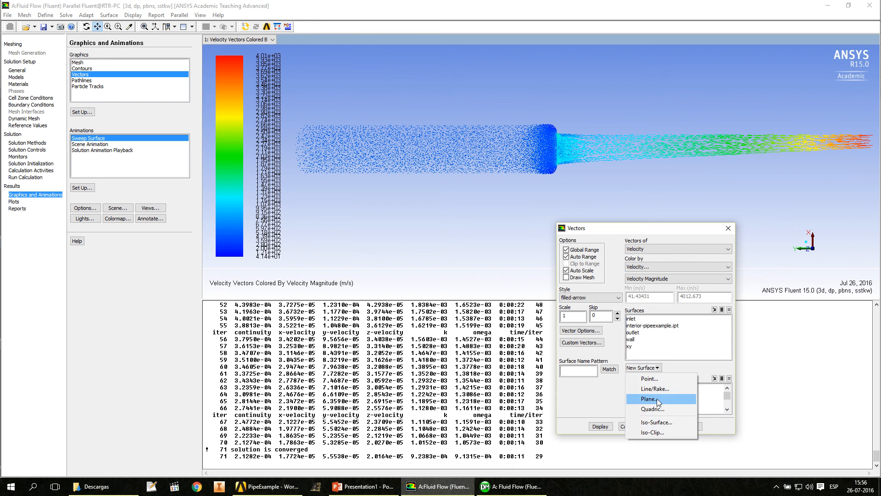
left_click(657, 401)
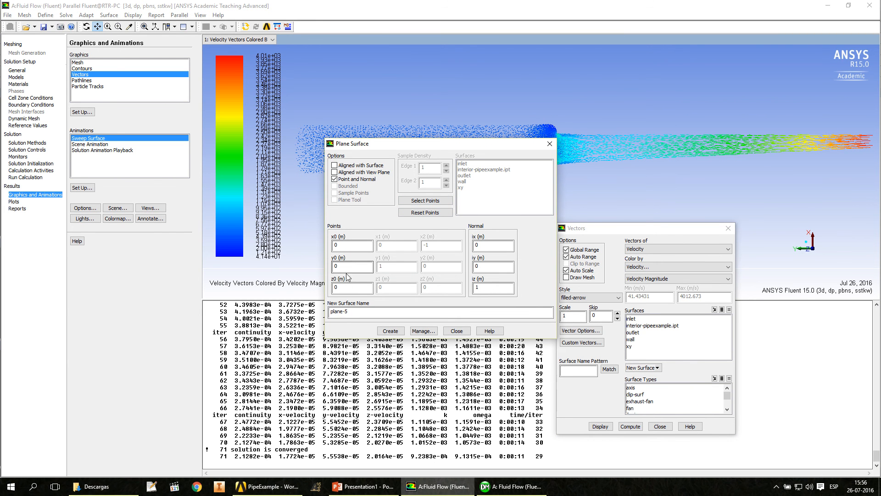
left_click(493, 267)
key("BackSpace")
left_click(487, 288)
type("0")
left_click_drag(352, 315, 277, 313)
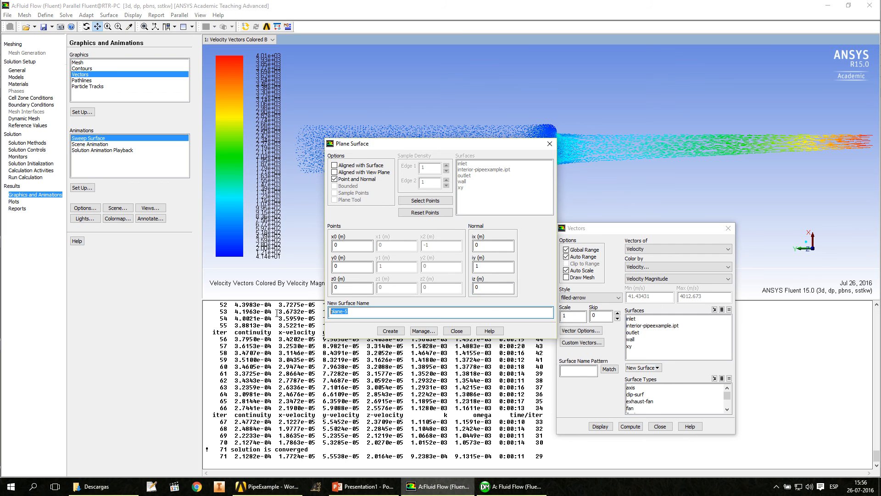
type("xz")
left_click(391, 331)
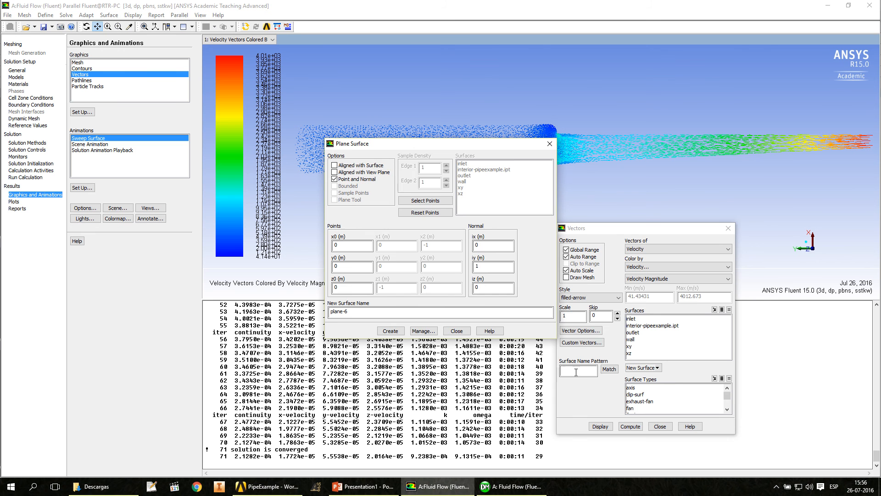
left_click(461, 332)
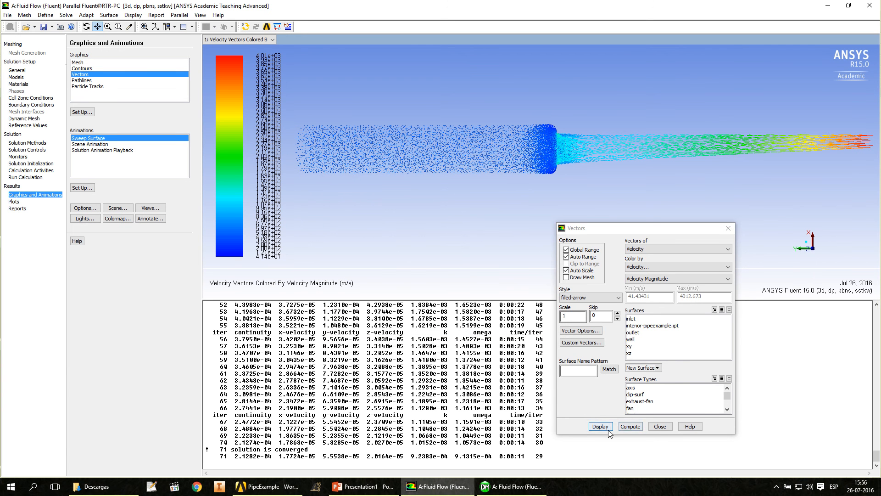
left_click(660, 426)
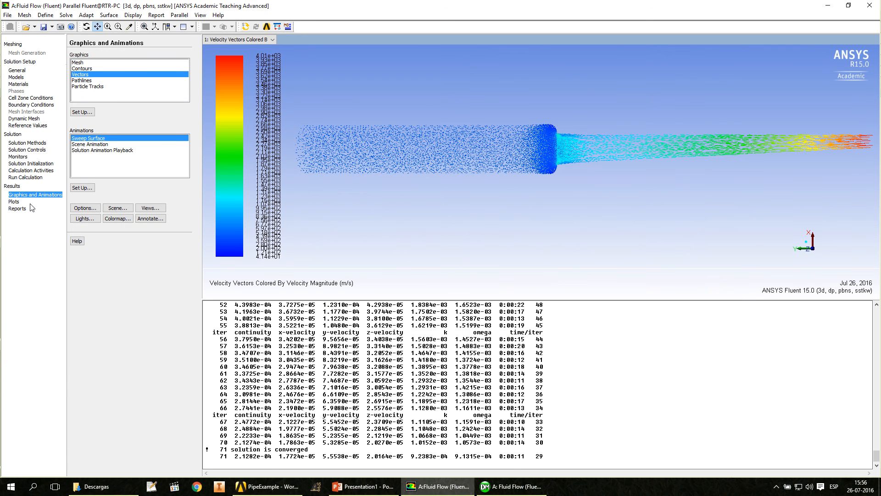
Compute the area of the xz plane with a surface integral report
left_click(17, 209)
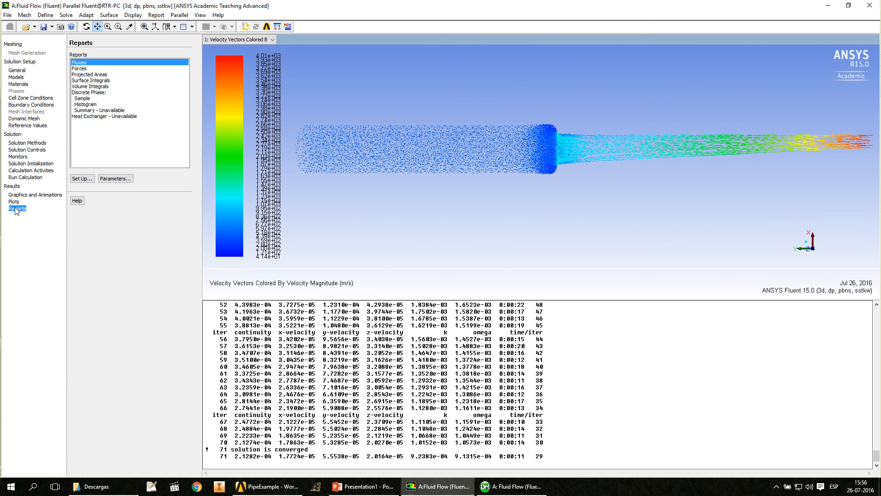
left_click(98, 81)
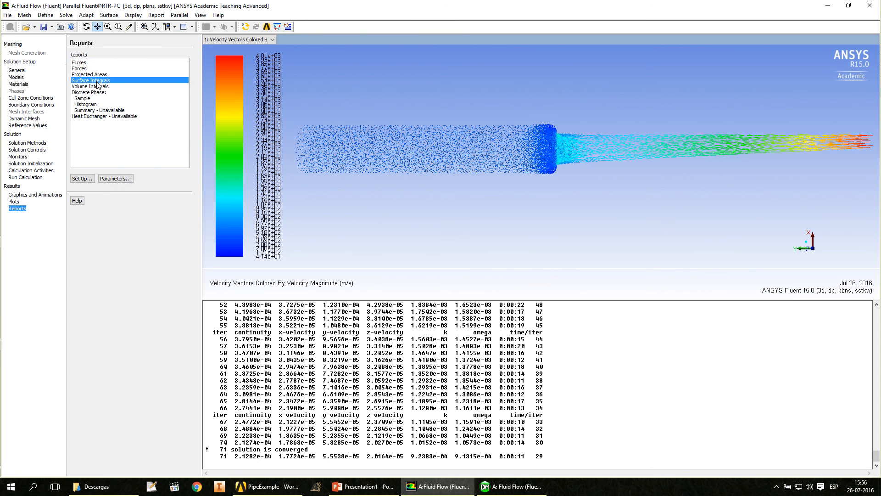
double_click(98, 81)
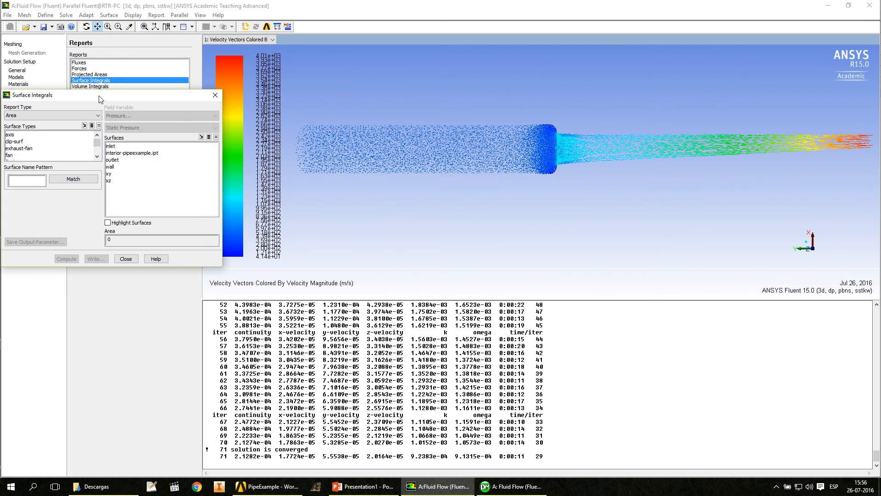
left_click_drag(103, 95, 478, 186)
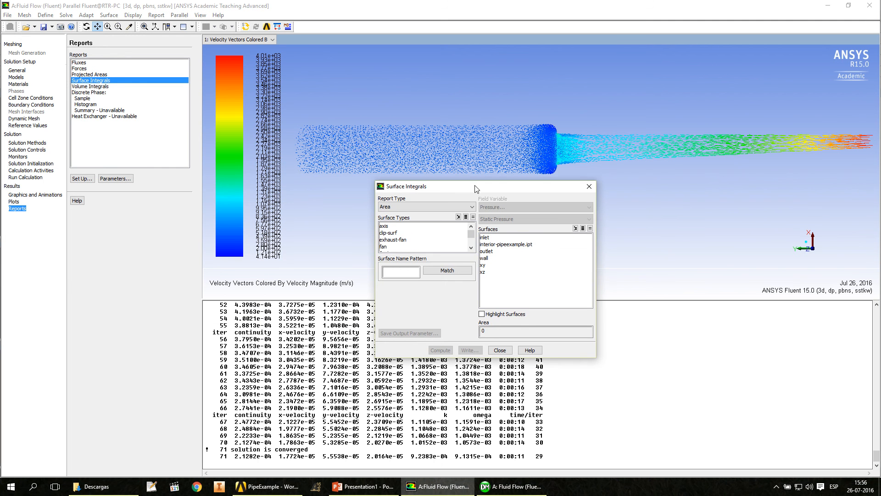
left_click(485, 272)
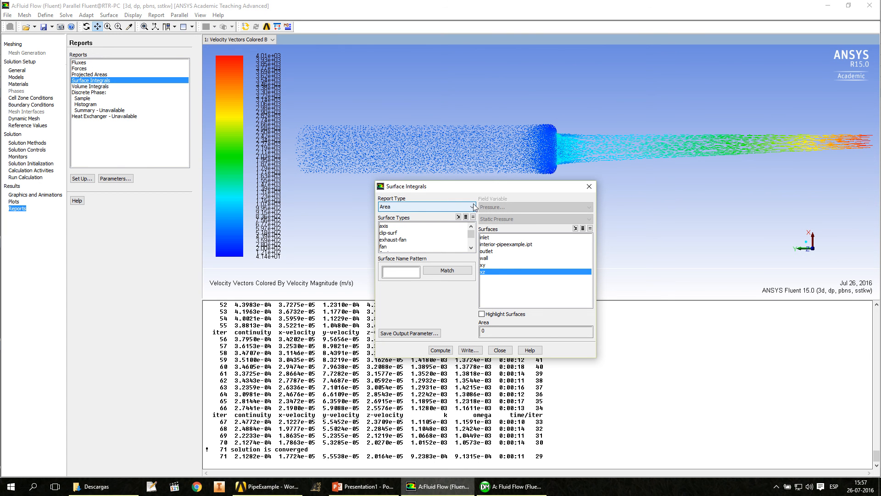
left_click(438, 350)
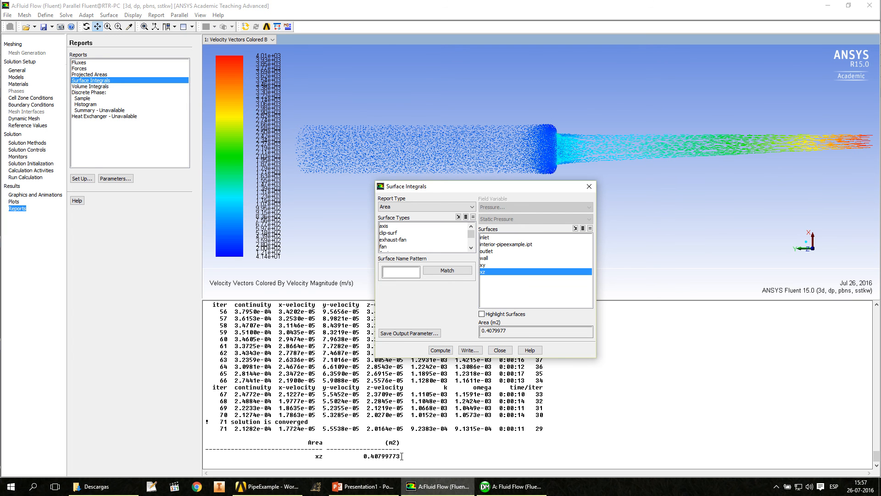
left_click_drag(402, 456, 364, 456)
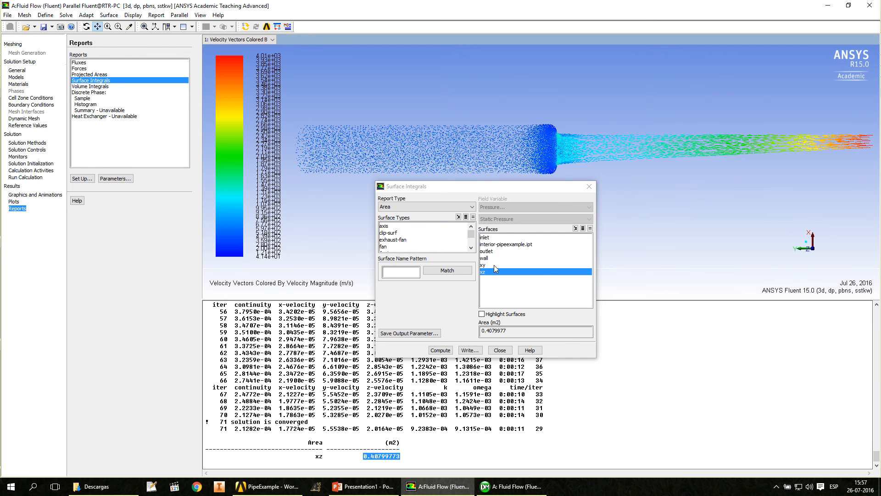
Compute the area-weighted average of static pressure on the xz plane and close the surface integral report
left_click(473, 207)
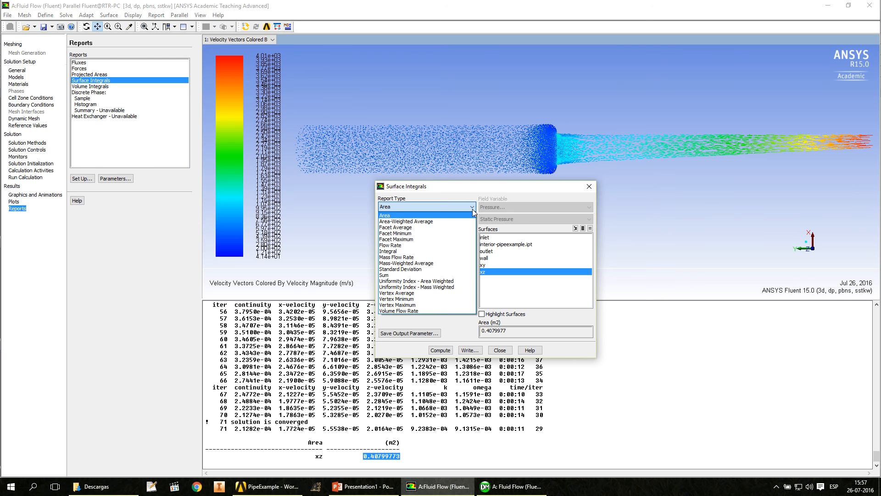
left_click(403, 222)
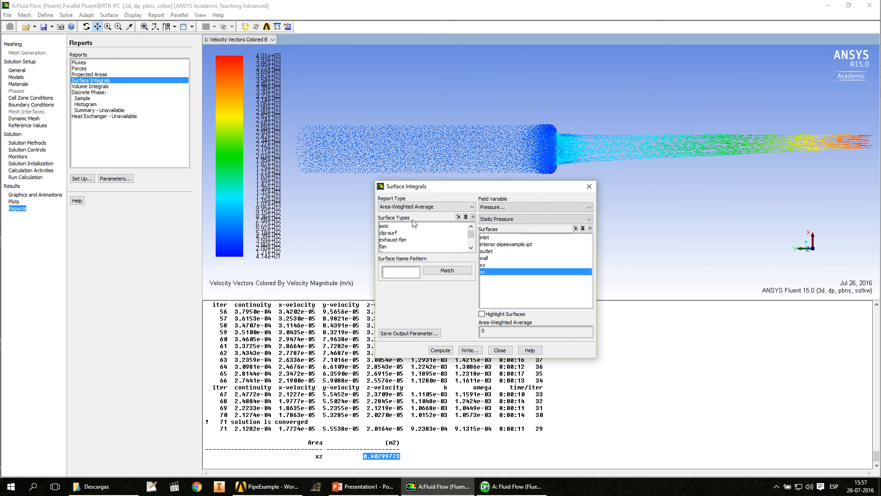
left_click(440, 350)
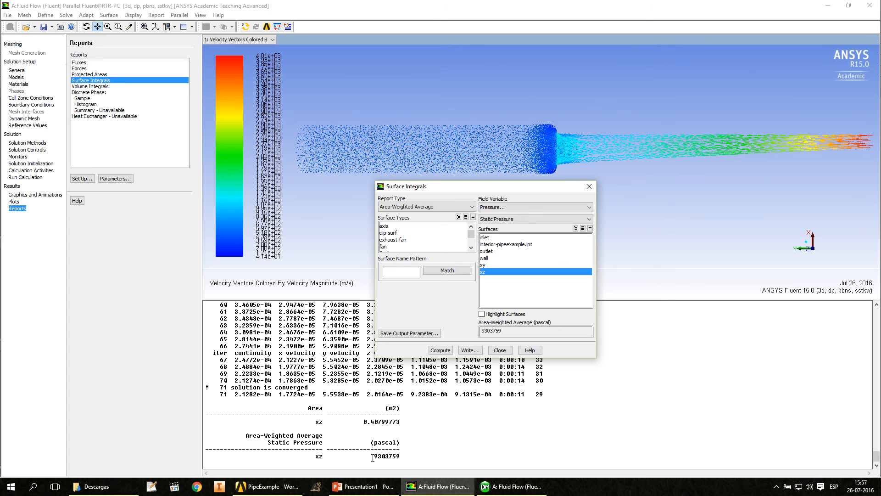
left_click_drag(373, 457, 402, 457)
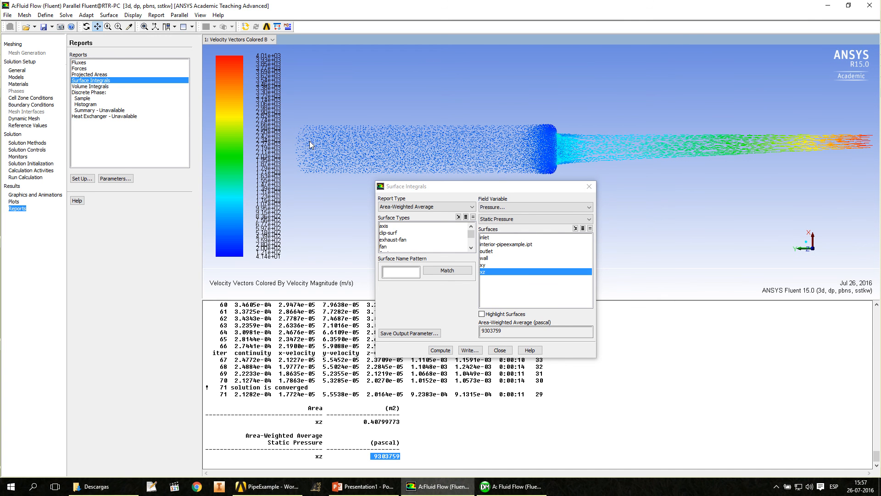
left_click(501, 354)
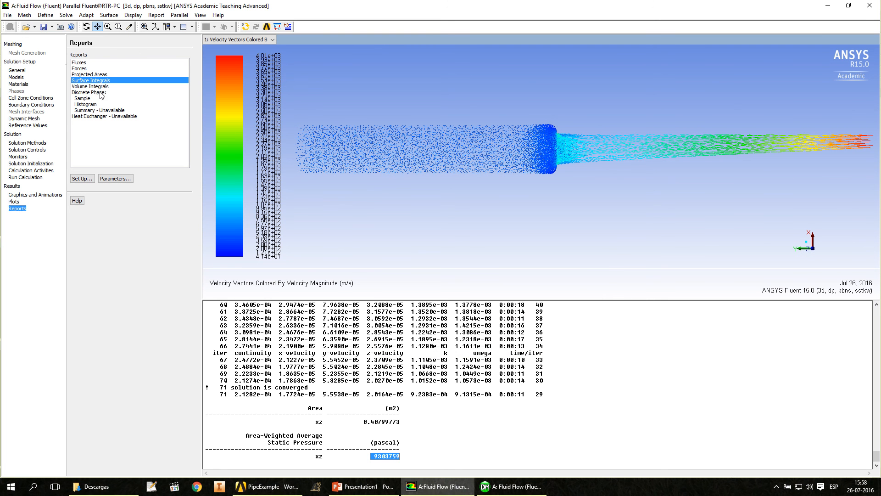
Display filled static pressure contours on both the xy and xz planes and close the contour settings
left_click(15, 201)
left_click(17, 194)
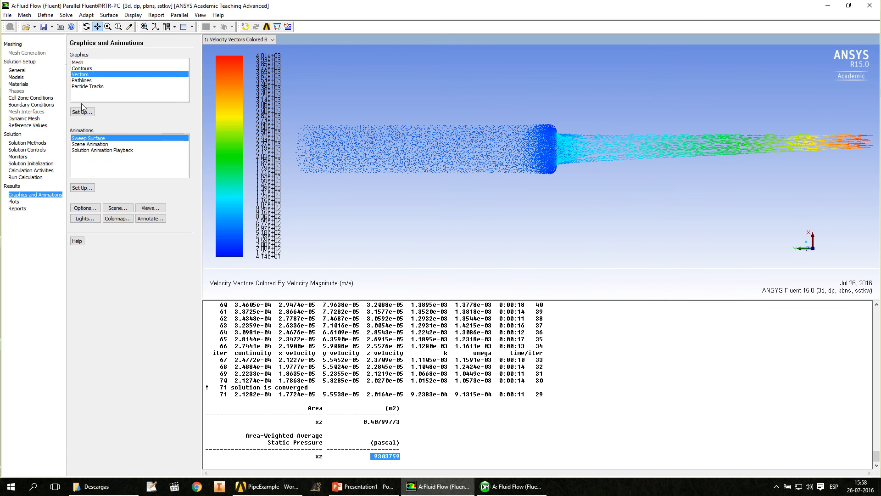
left_click(84, 69)
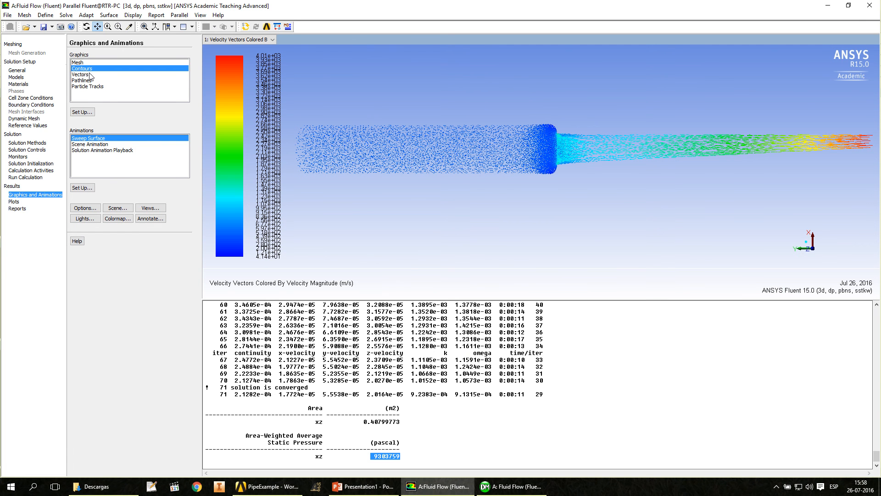
left_click(83, 113)
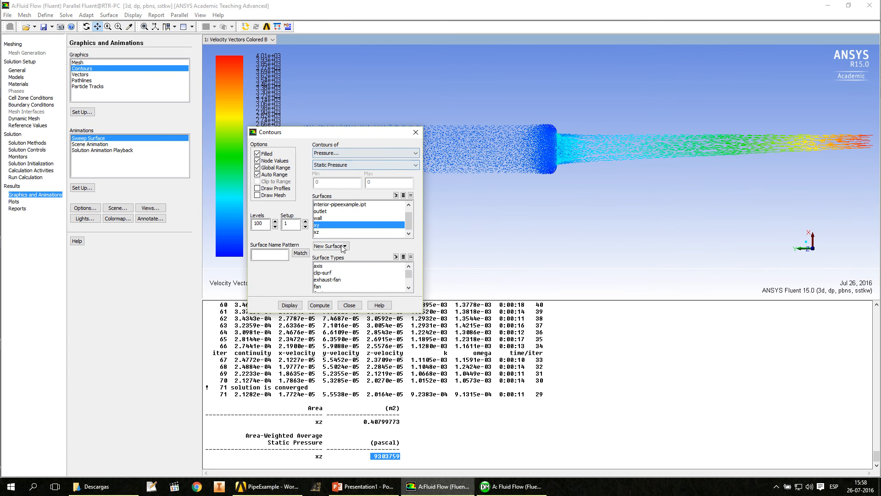
left_click(332, 231)
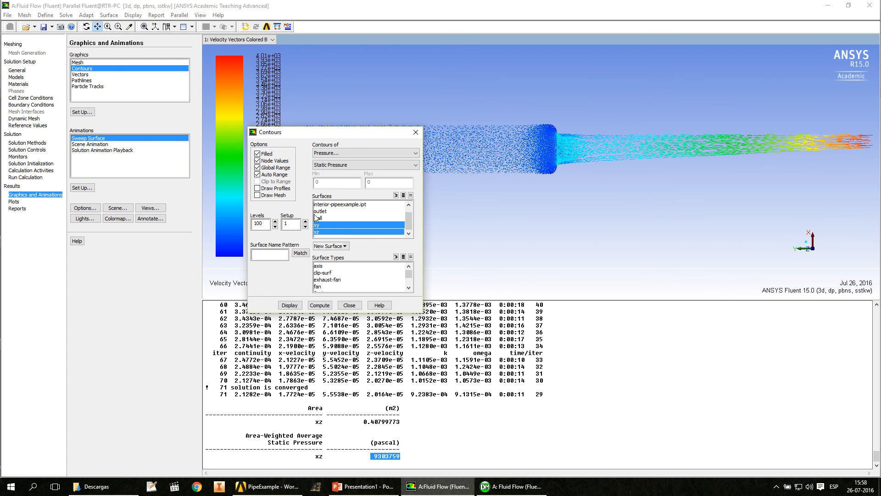
left_click(290, 305)
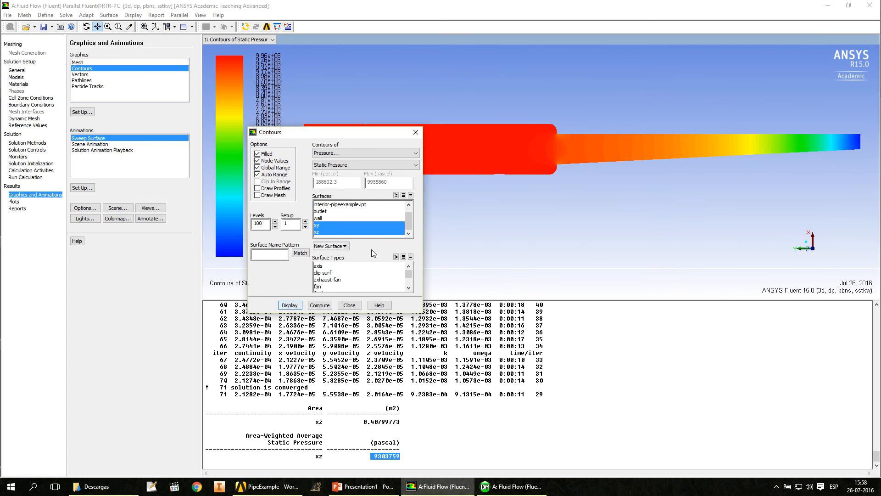
left_click(349, 306)
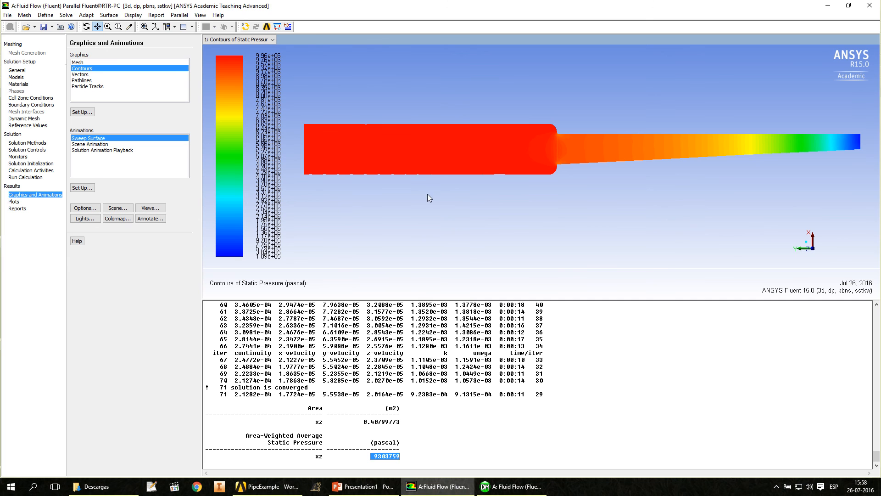
Examine the pressure contours on the xy and xz planes up close, over the whole pipe, and from a rotated angle
middle_click_drag(478, 184, 499, 178)
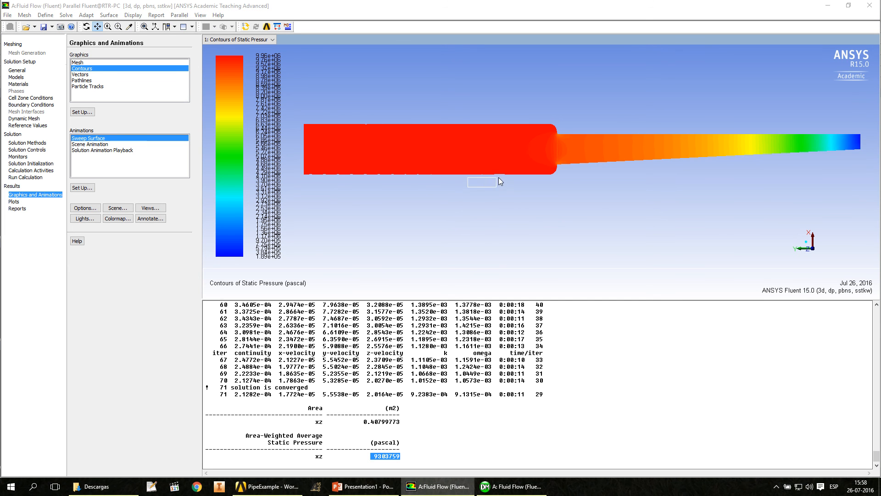
left_click(167, 26)
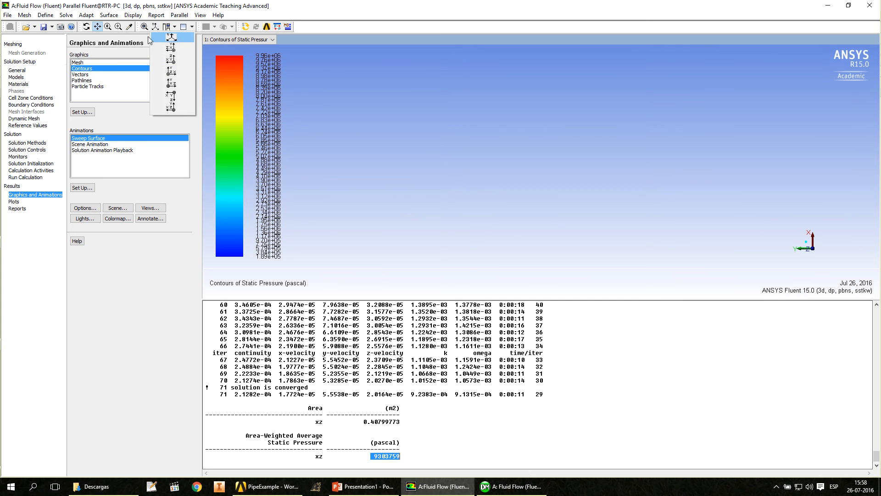
left_click(170, 37)
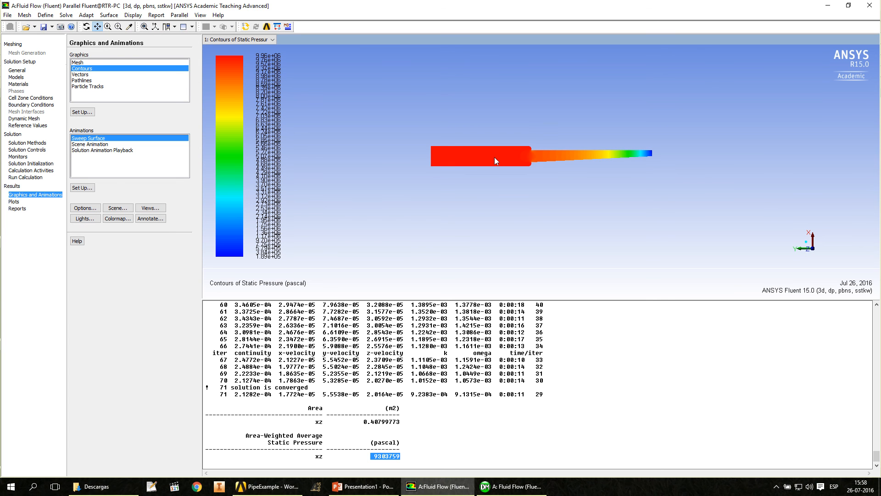
left_click_drag(495, 157, 528, 156)
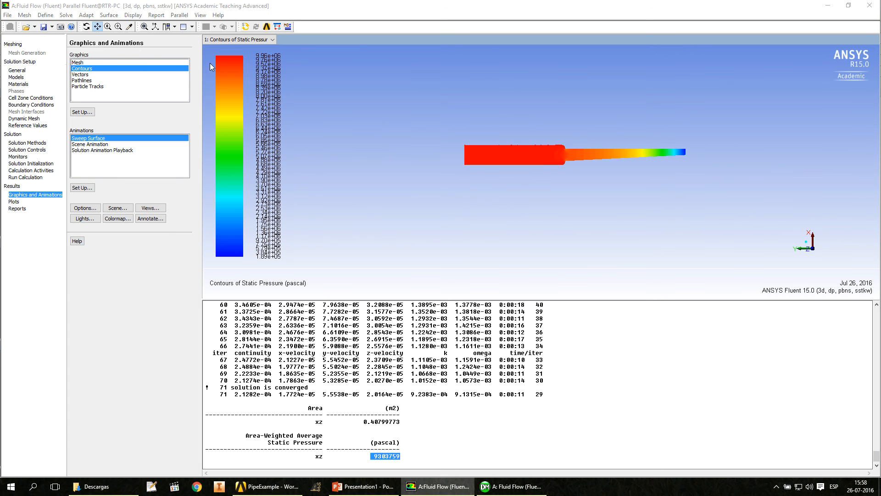
left_click(86, 27)
scroll(545, 161, "up", 5)
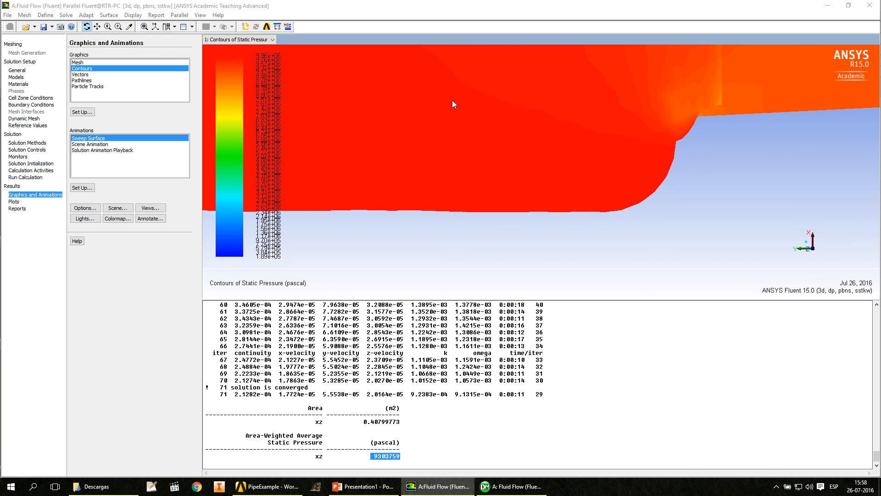
left_click(145, 27)
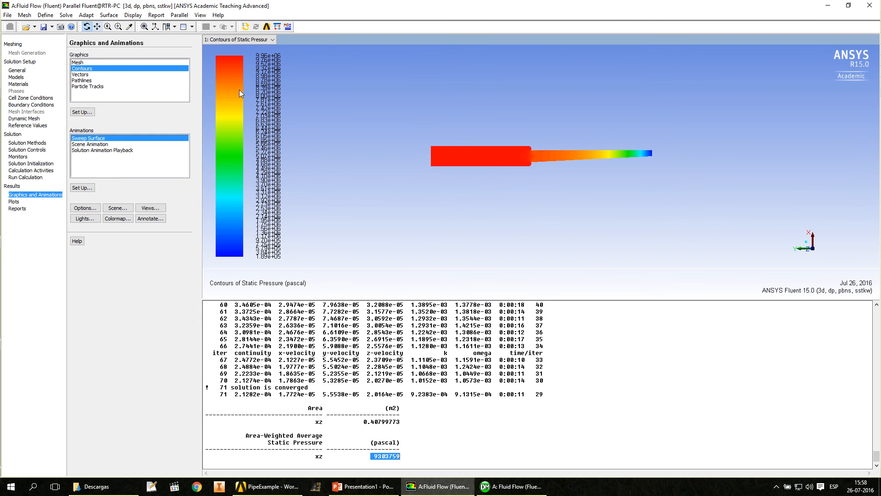
left_click(480, 150)
left_click_drag(480, 150, 693, 156)
left_click_drag(475, 157, 542, 229)
left_click_drag(546, 172, 399, 150)
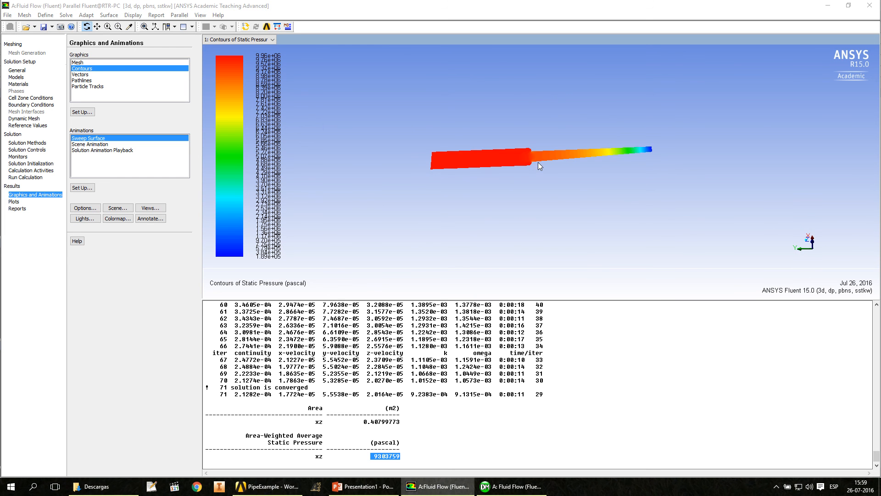
Display filled static pressure contours on the xz plane only, close the contour settings, and highlight the area-weighted static pressure heading in the console
mouse_move(539, 163)
left_mouse_down()
mouse_move(529, 185)
mouse_move(507, 169)
mouse_move(345, 166)
mouse_move(649, 174)
mouse_move(536, 175)
left_mouse_up()
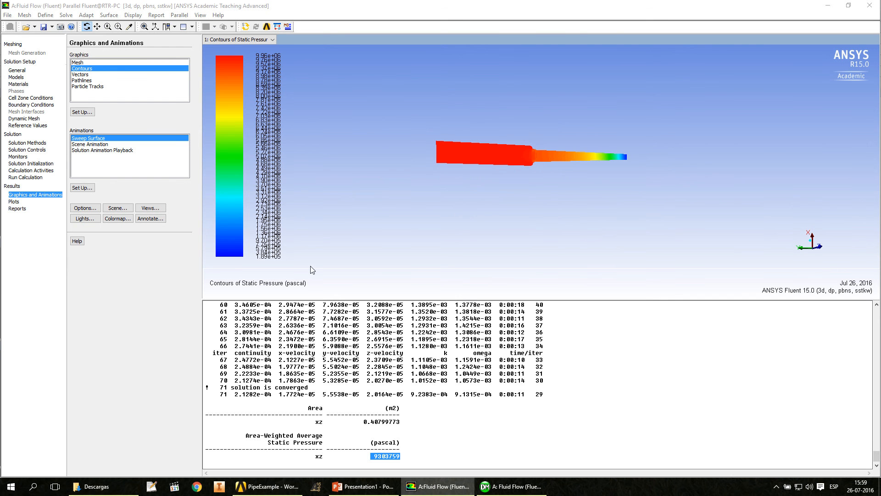
left_click(83, 112)
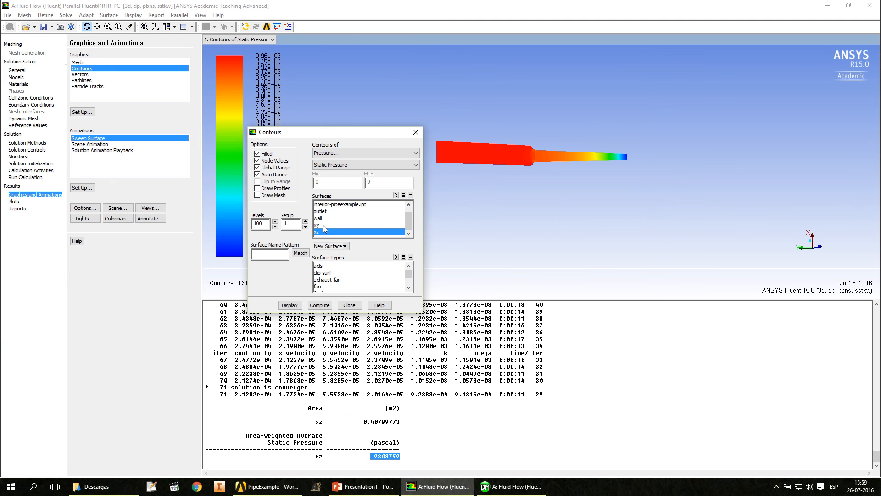
left_click(289, 305)
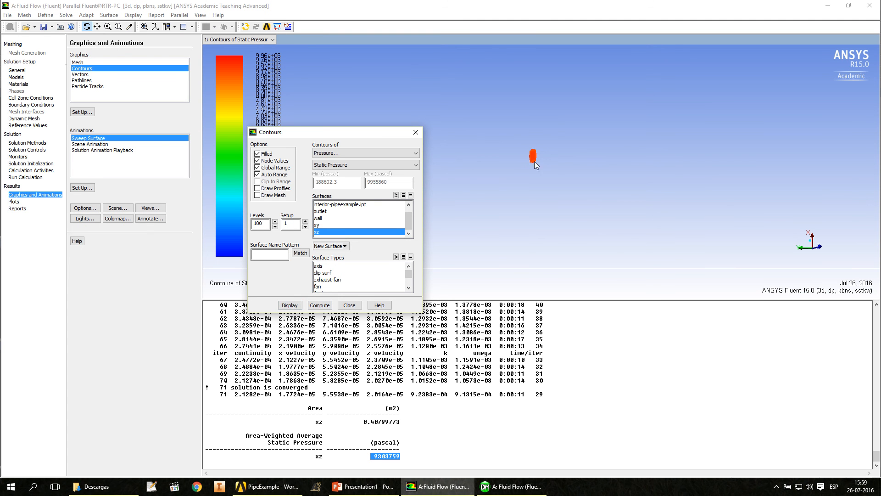
left_click_drag(536, 165, 516, 207)
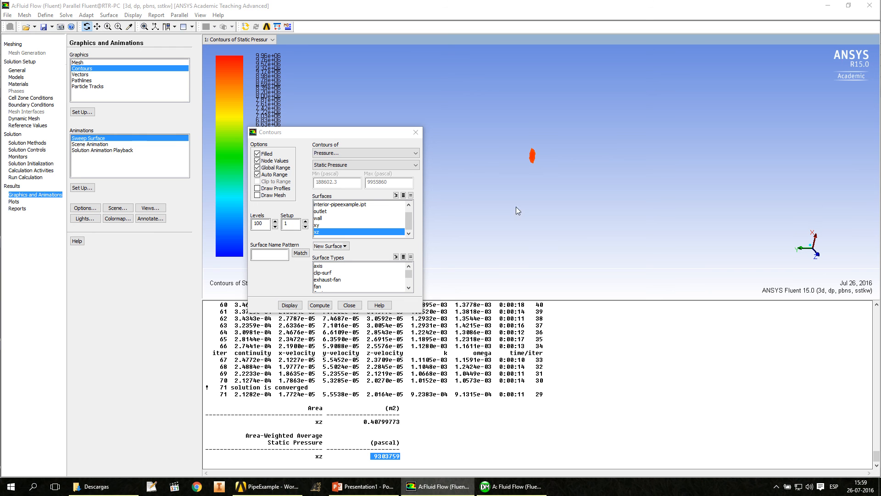
left_click(349, 305)
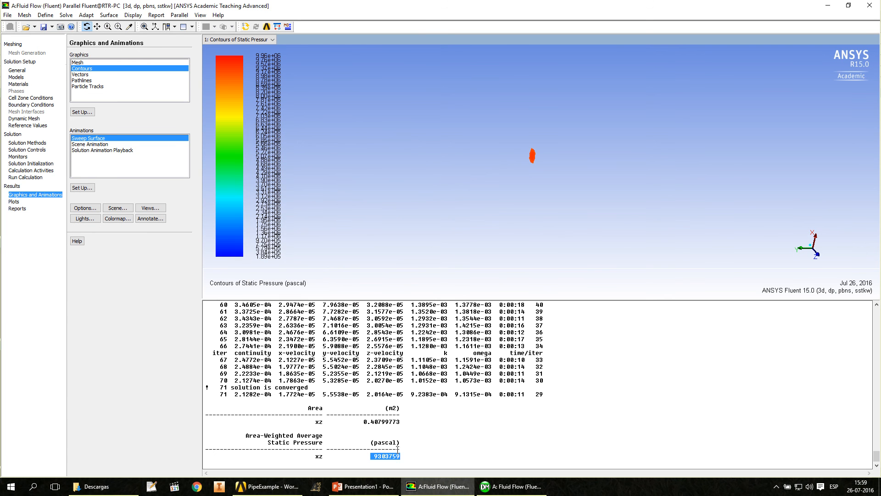
left_click_drag(244, 437, 327, 442)
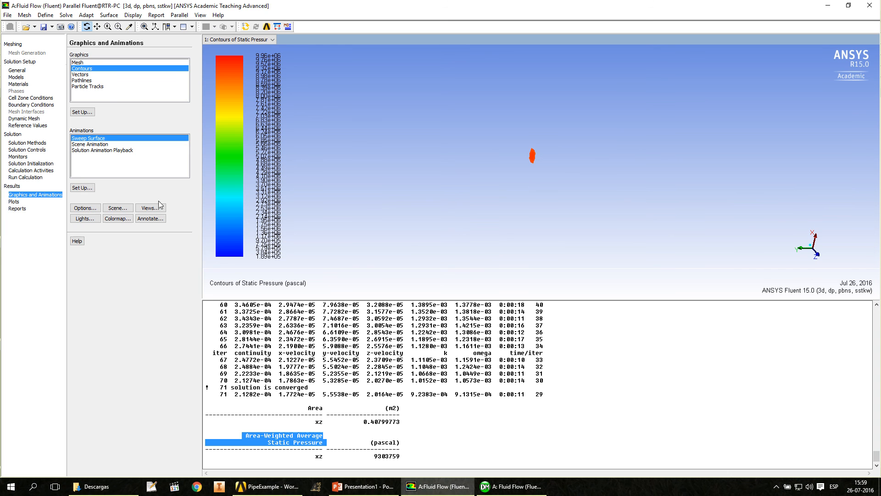
Compute the area-weighted average of velocity magnitude on the xz plane and close the surface integral report
left_click(18, 209)
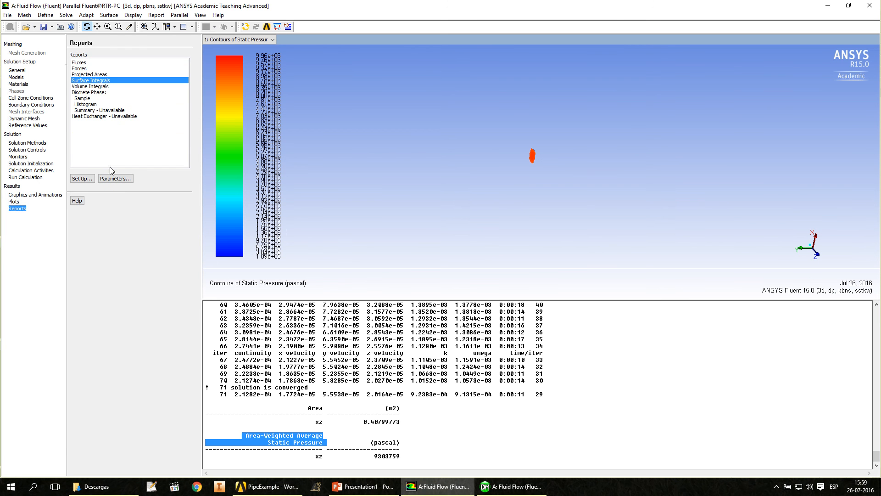
double_click(105, 81)
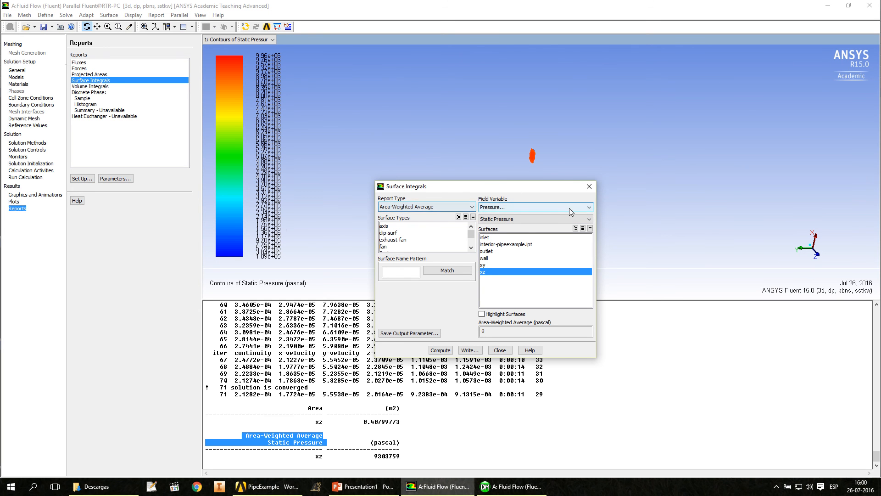
left_click(584, 209)
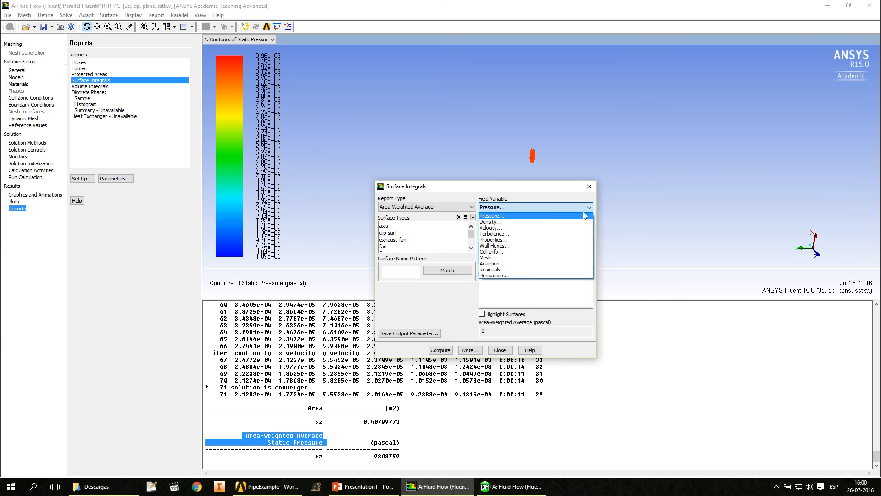
left_click(517, 228)
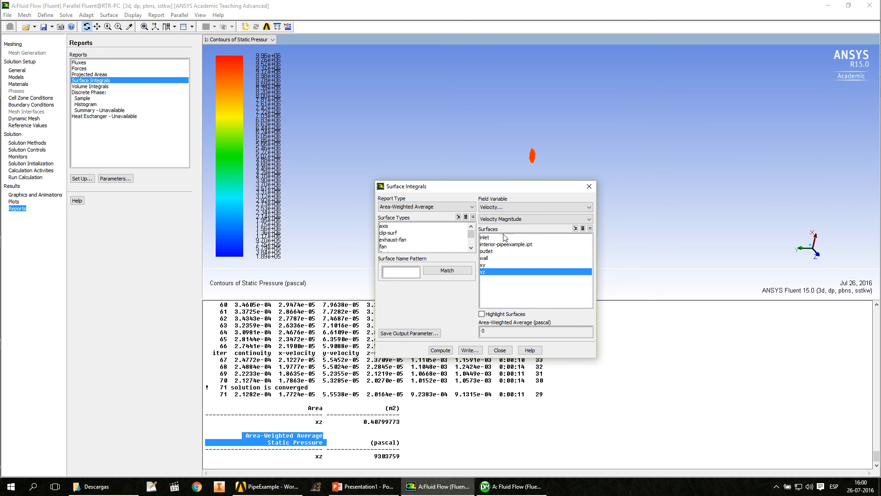
left_click(441, 350)
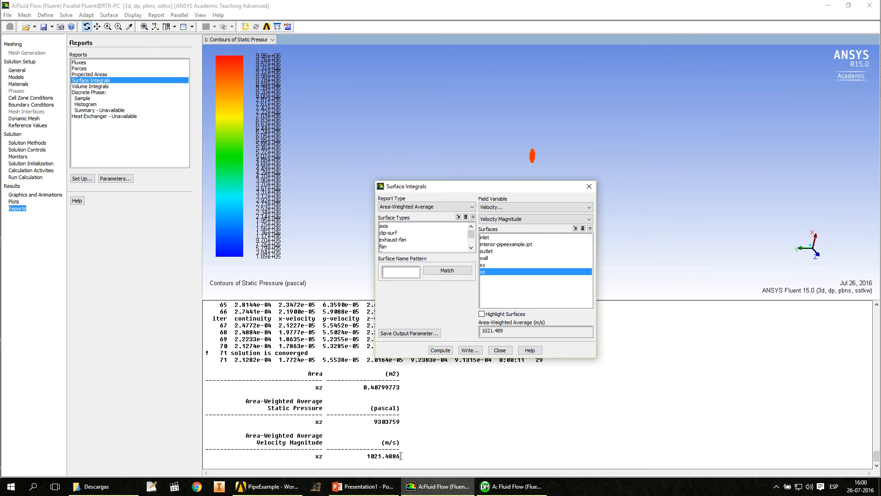
mouse_move(399, 456)
left_mouse_down()
mouse_move(320, 455)
mouse_move(382, 458)
left_mouse_up()
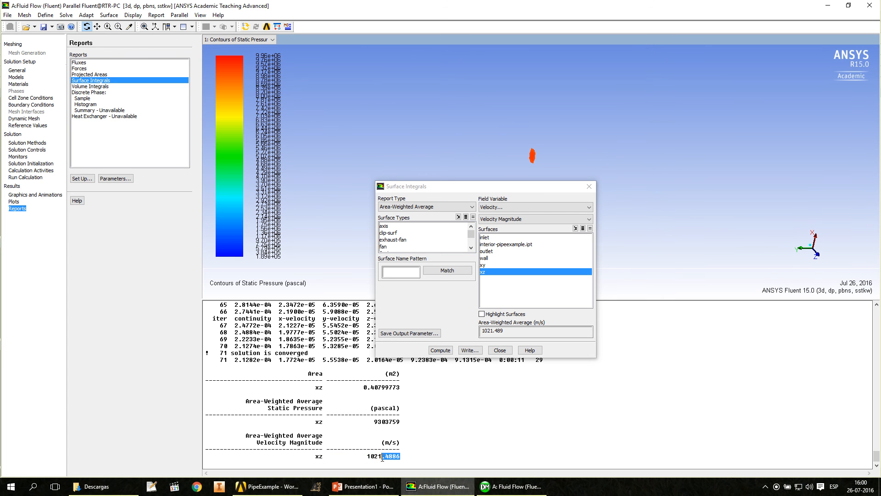
left_click(500, 350)
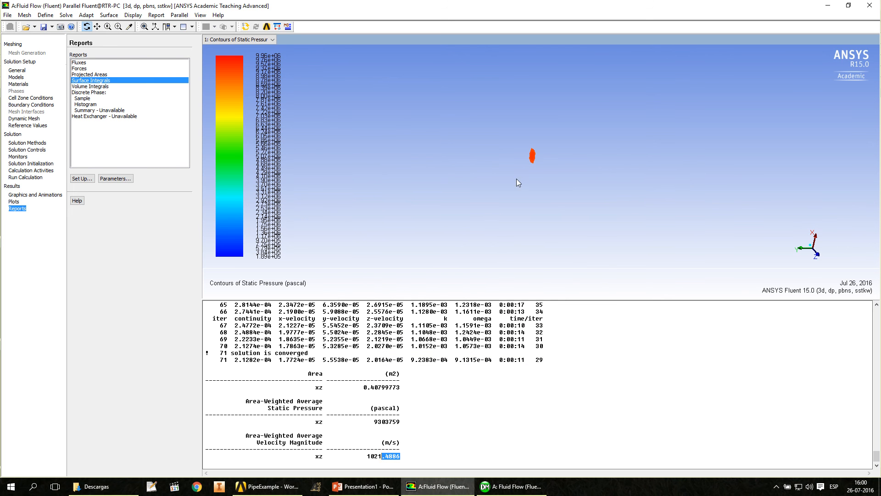